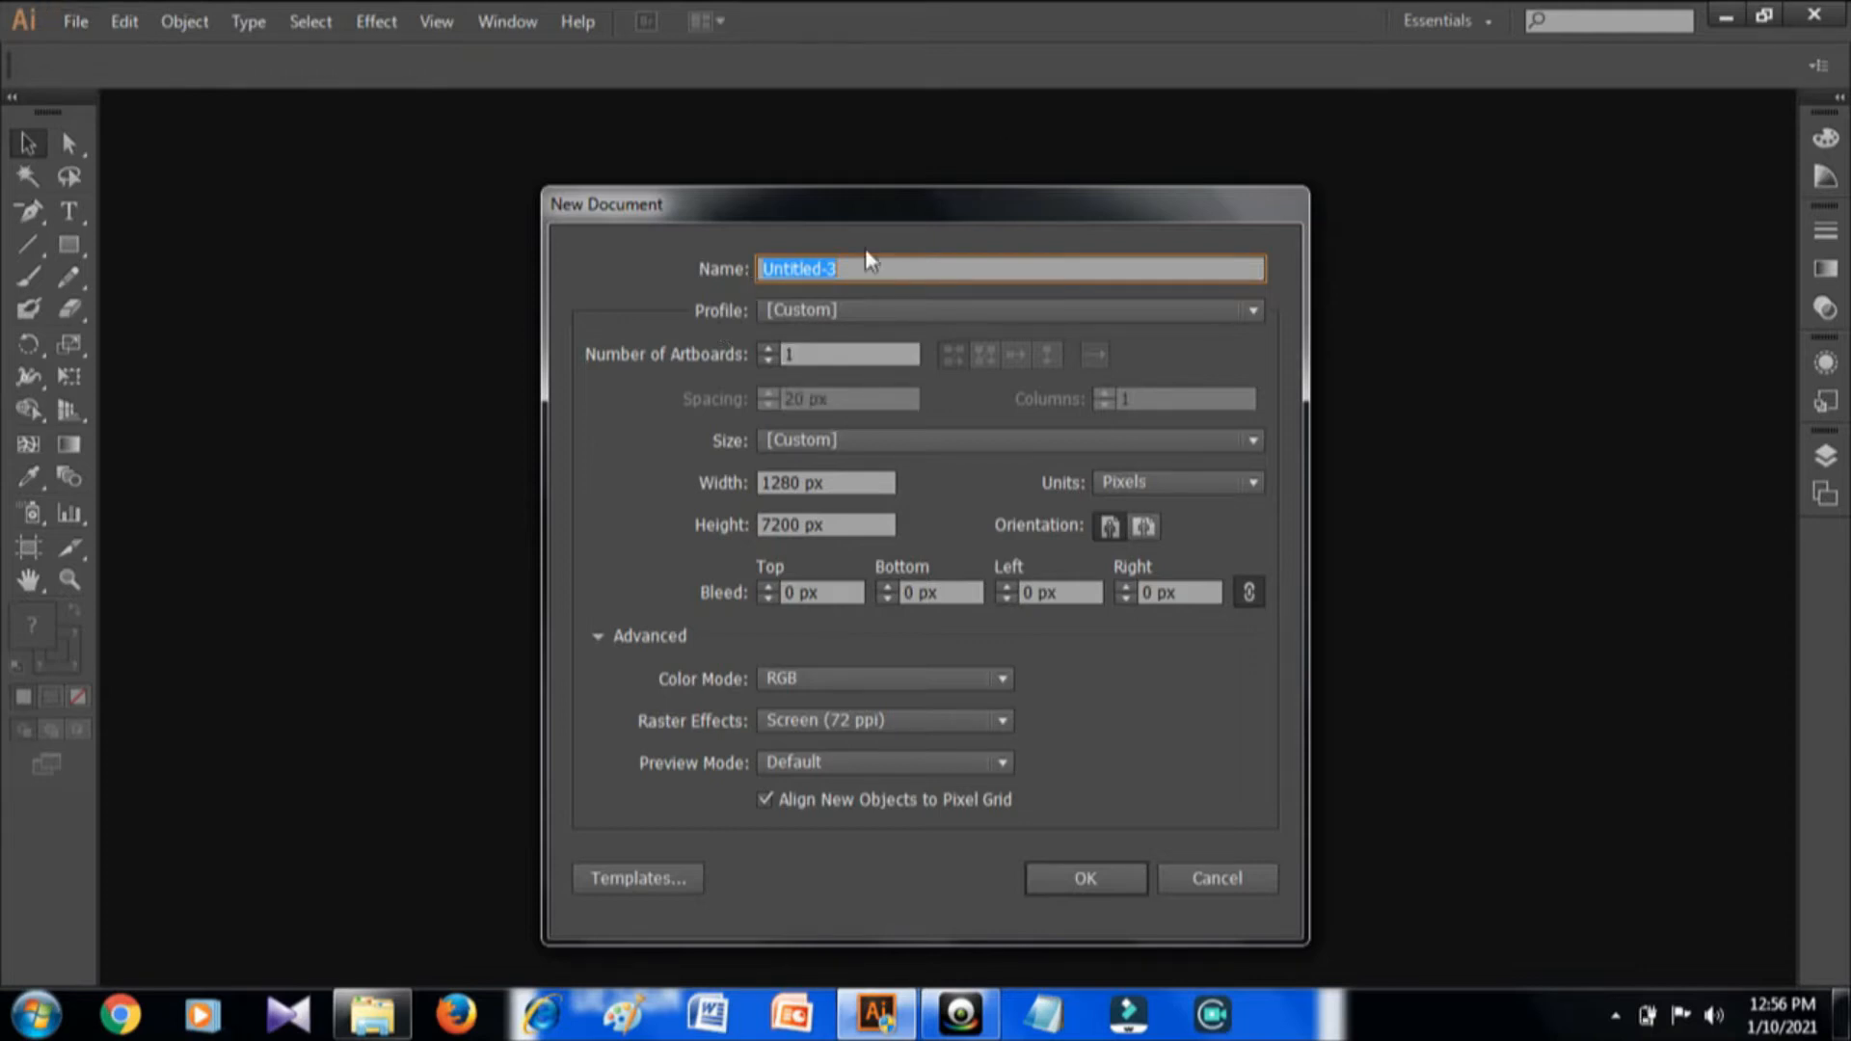
- Name the new document "Learn Illustrator Tutorial"
key(BackSpace)
text(Learn )
text(Ilus)
text(trat)
key(BackSpace)
text(tor Tutorial)
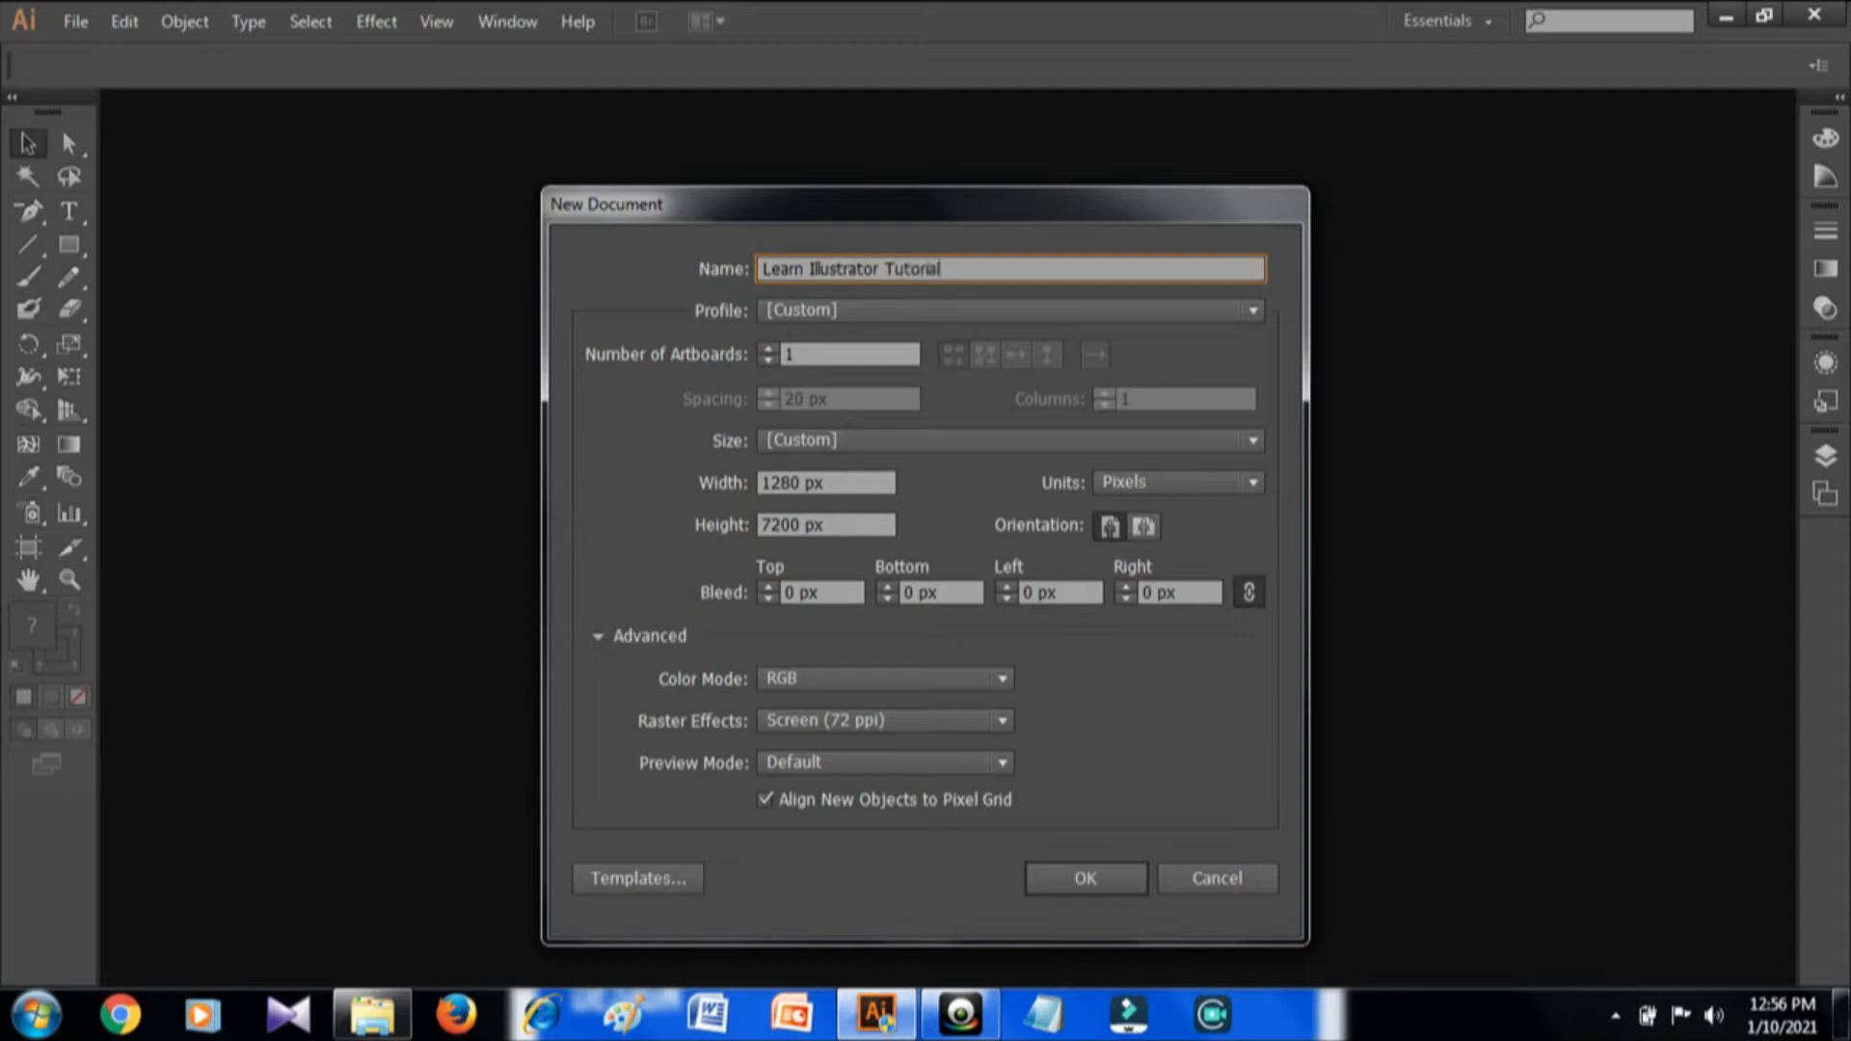
- Set the document's height to 720 px with a single artboard and create the document
click(768, 349)
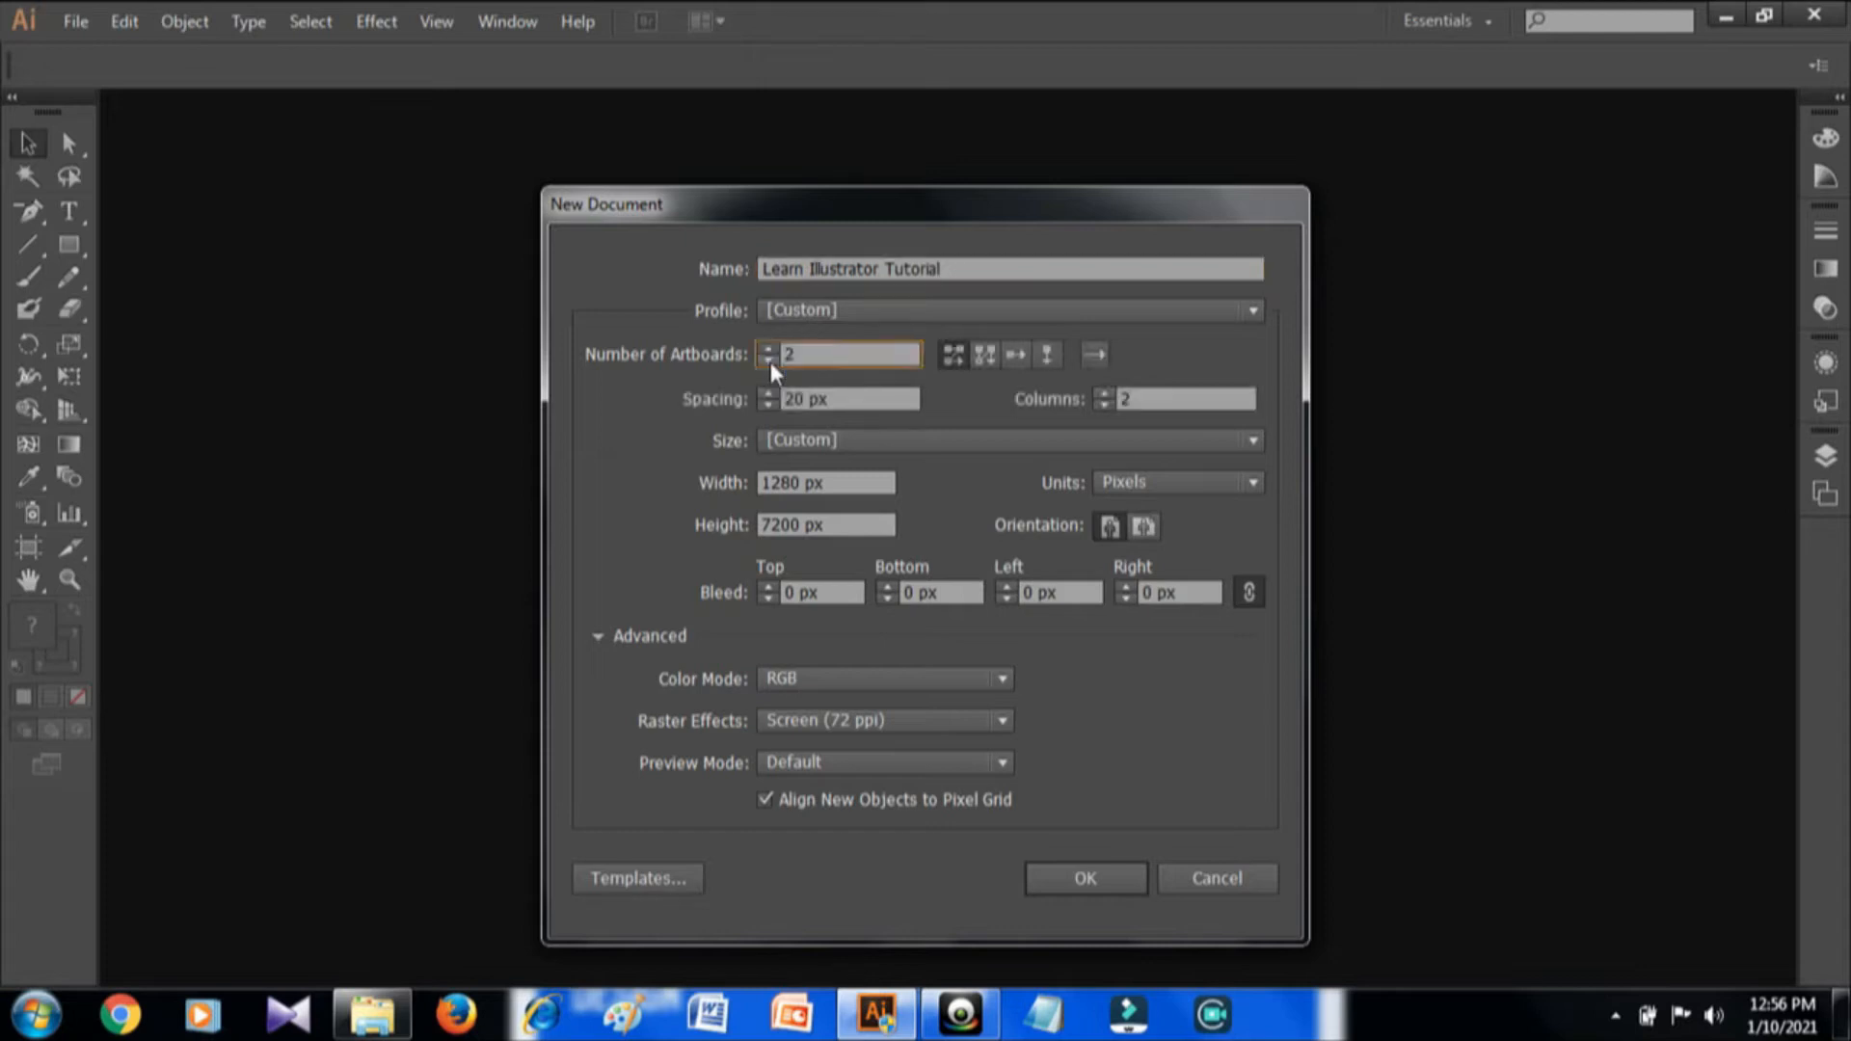
click(768, 360)
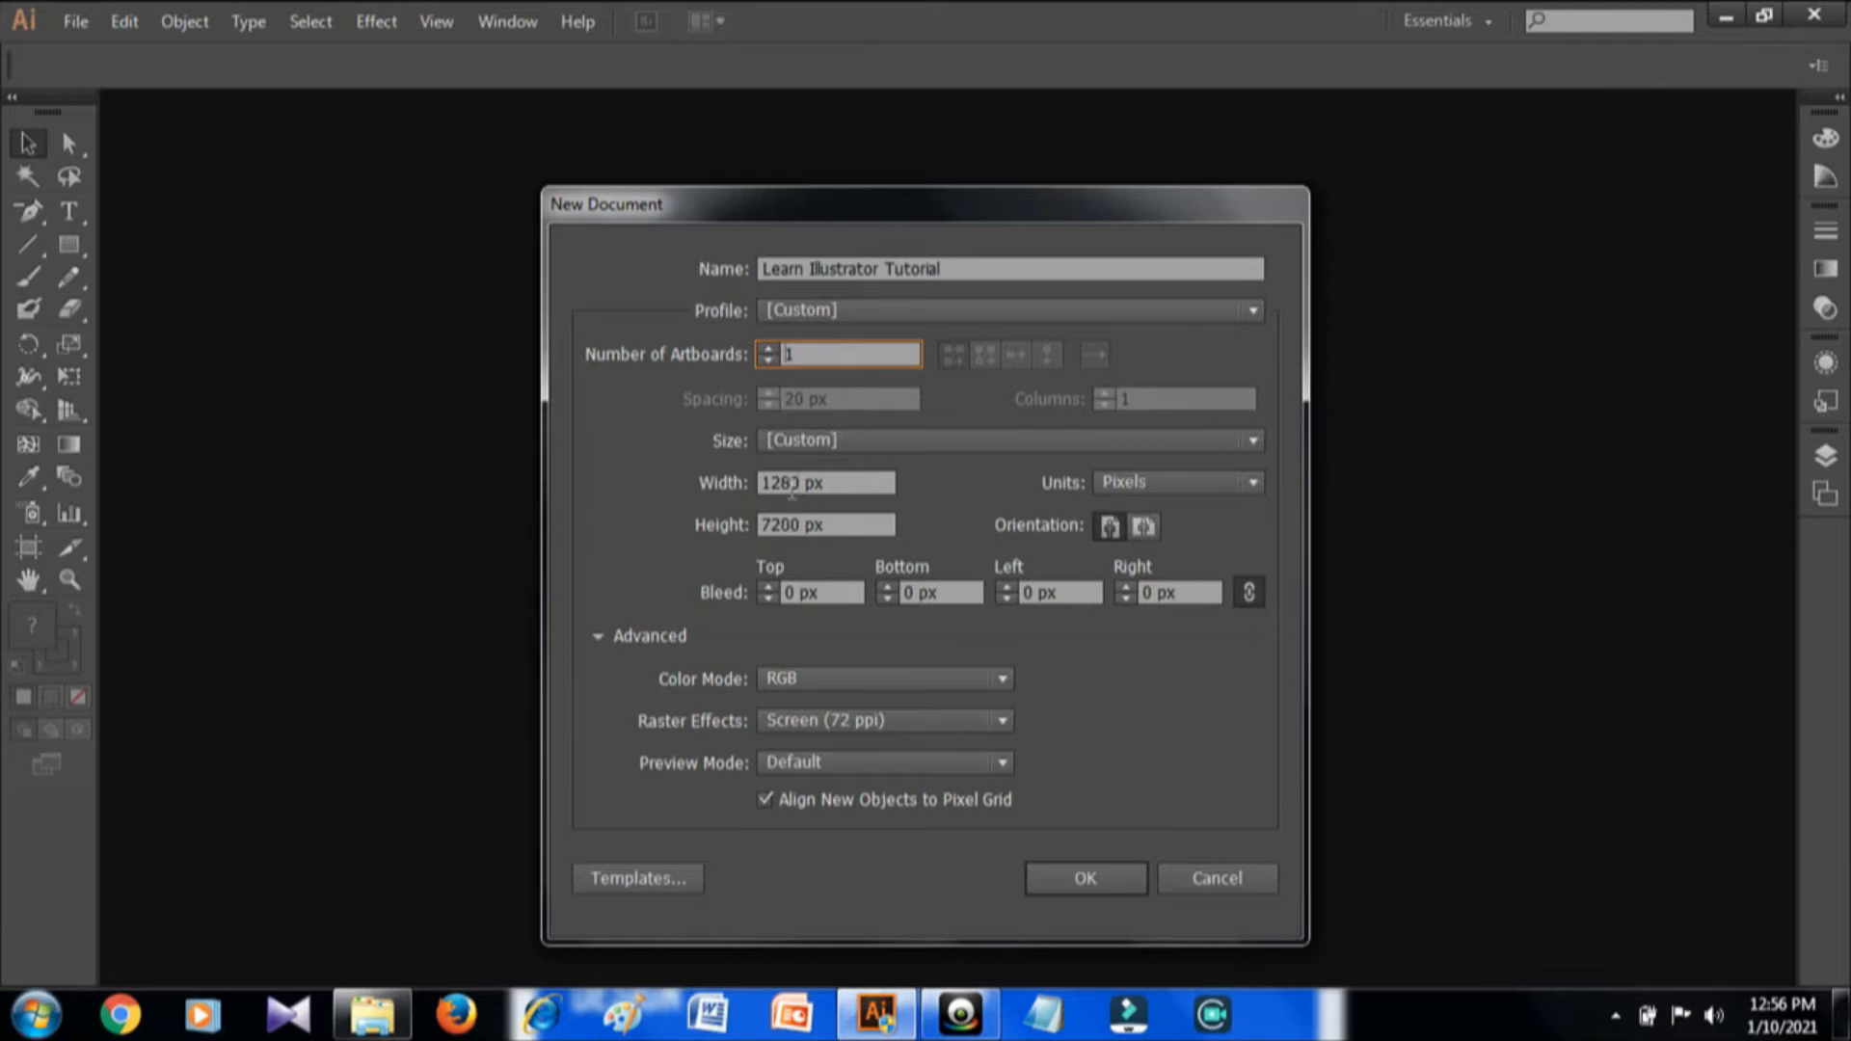
click(793, 521)
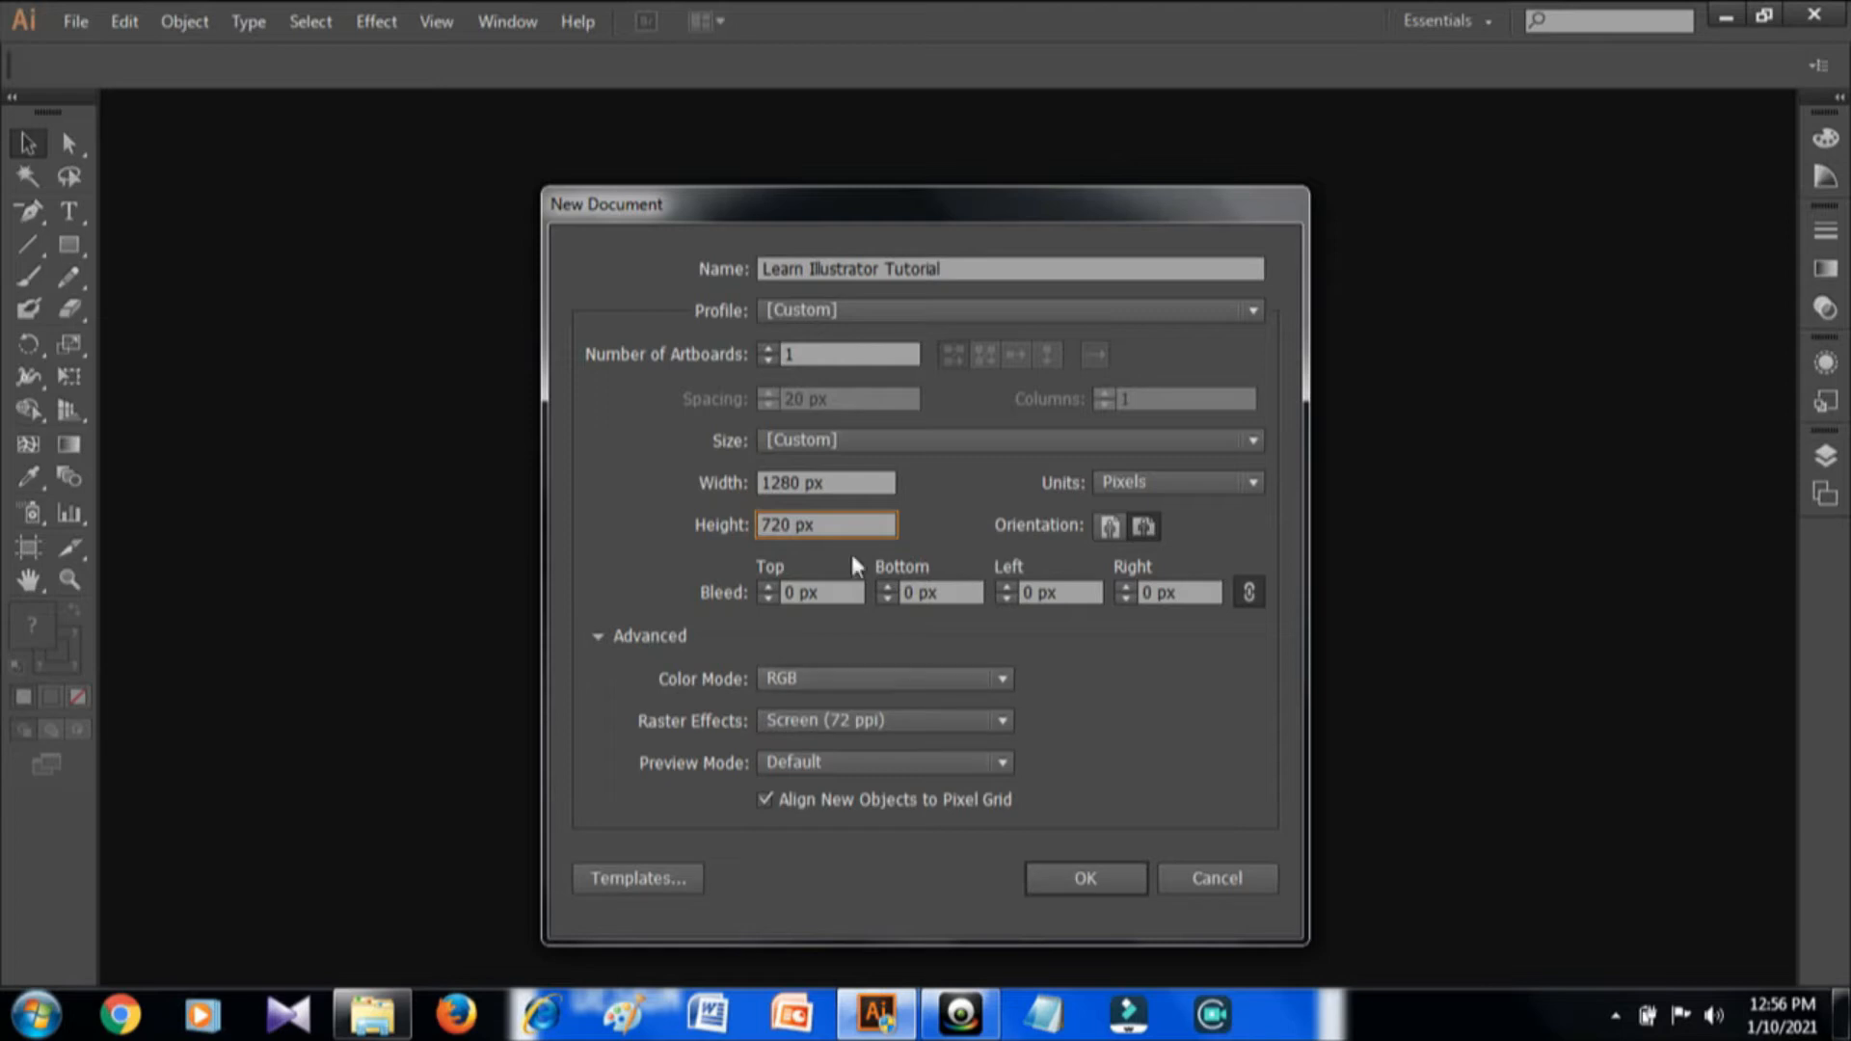
click(1082, 878)
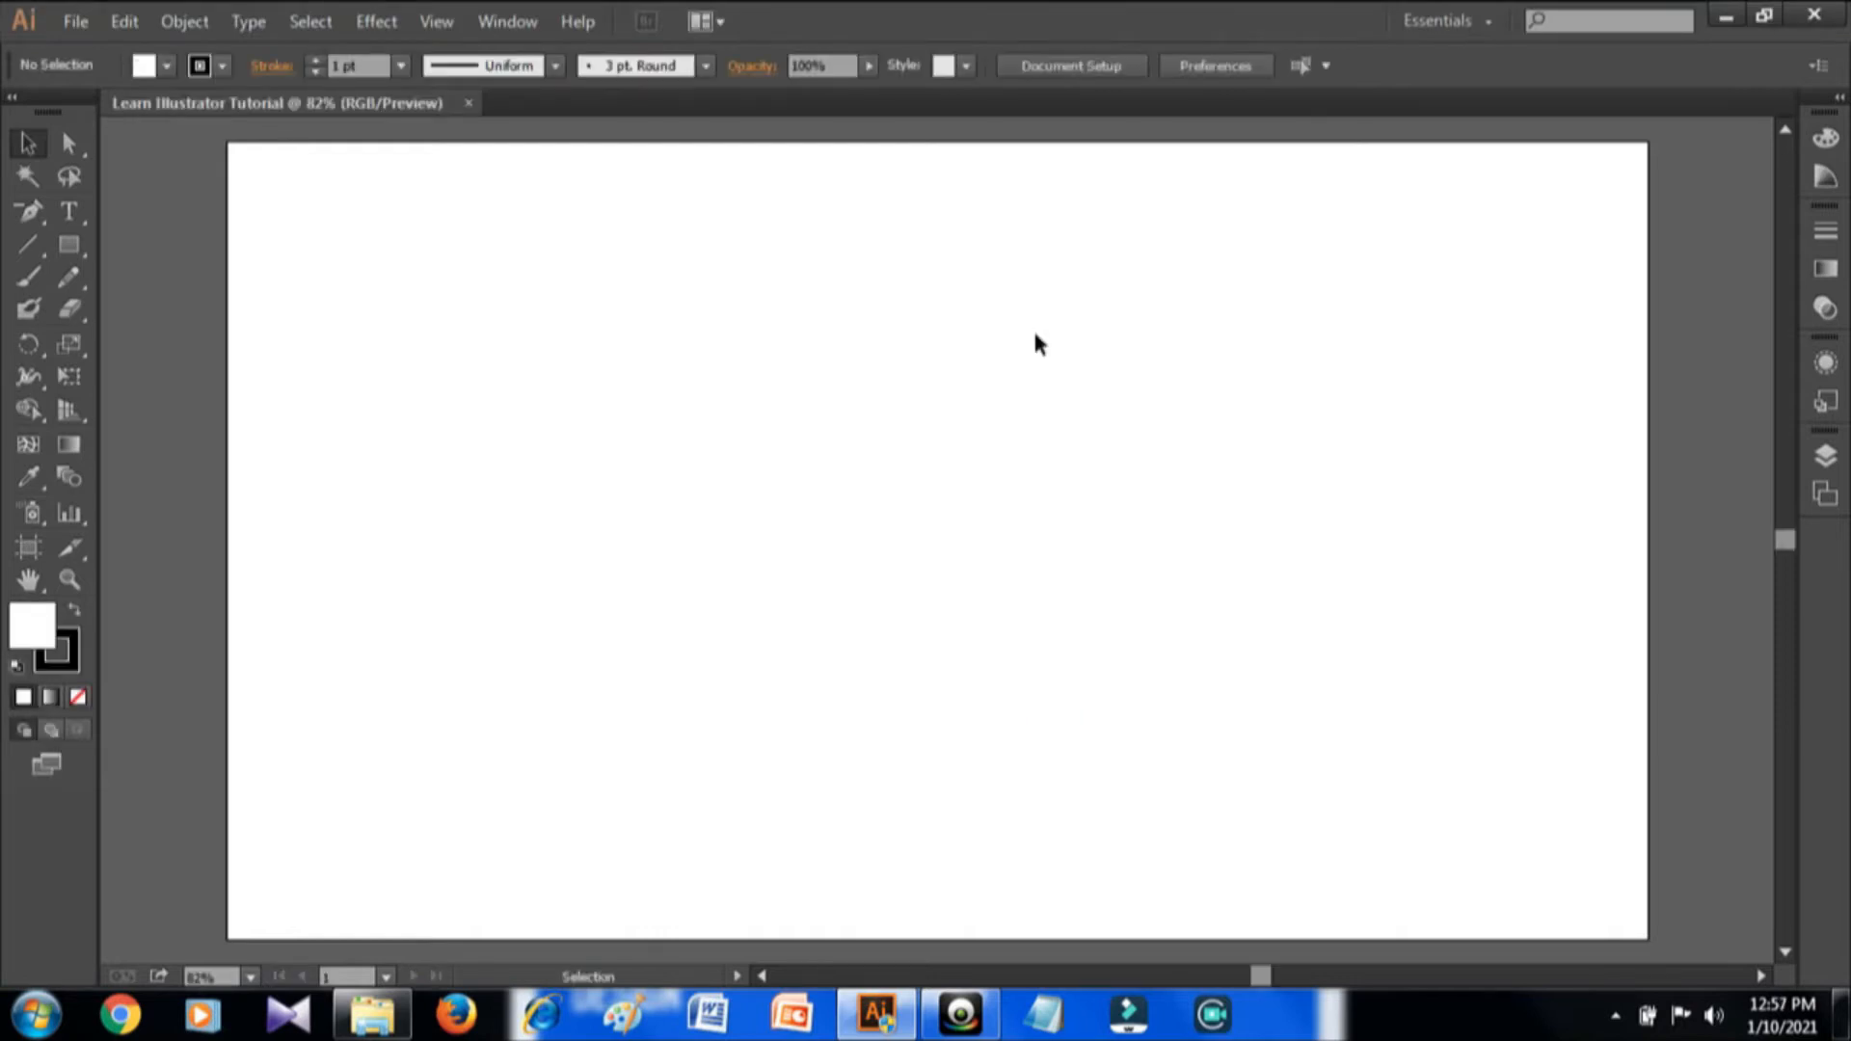
- Add the text "Learn Illustrator in 5 minutes" in the upper-left part of the artboard at a 60 pt font size
click(81, 212)
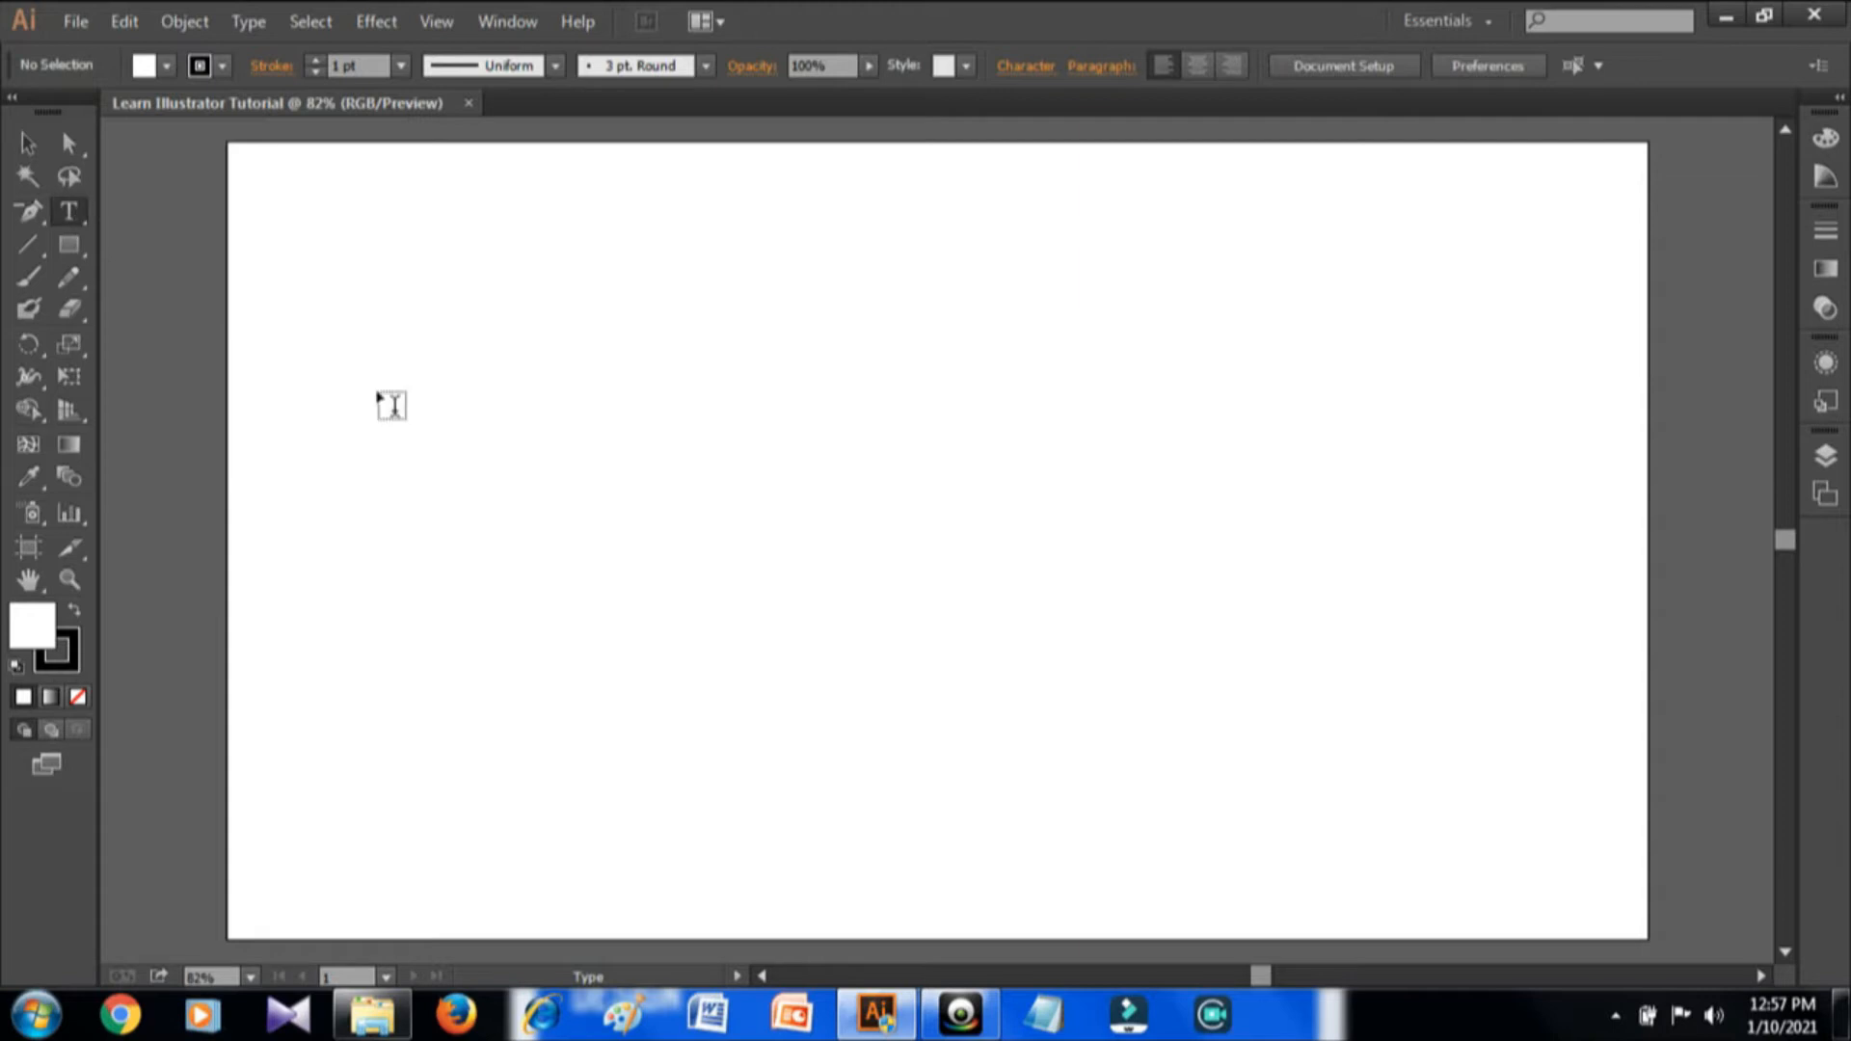
click(395, 413)
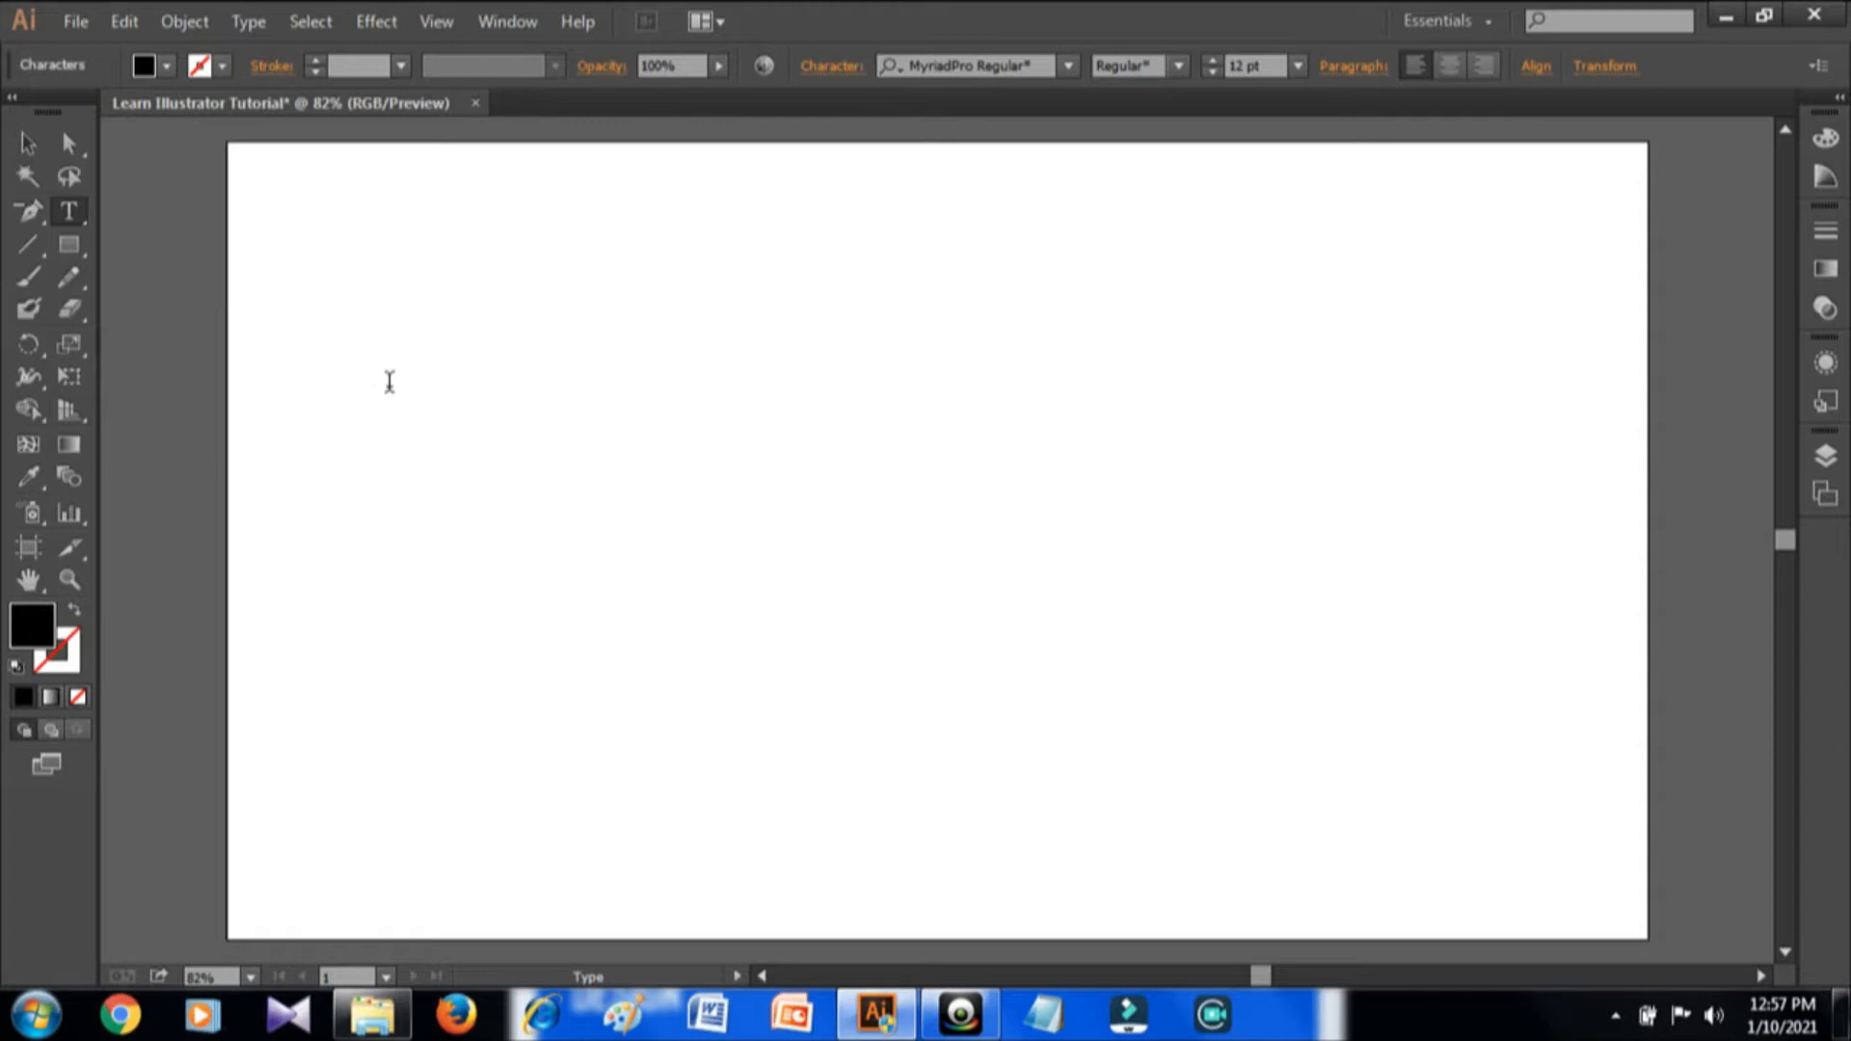
click(1298, 66)
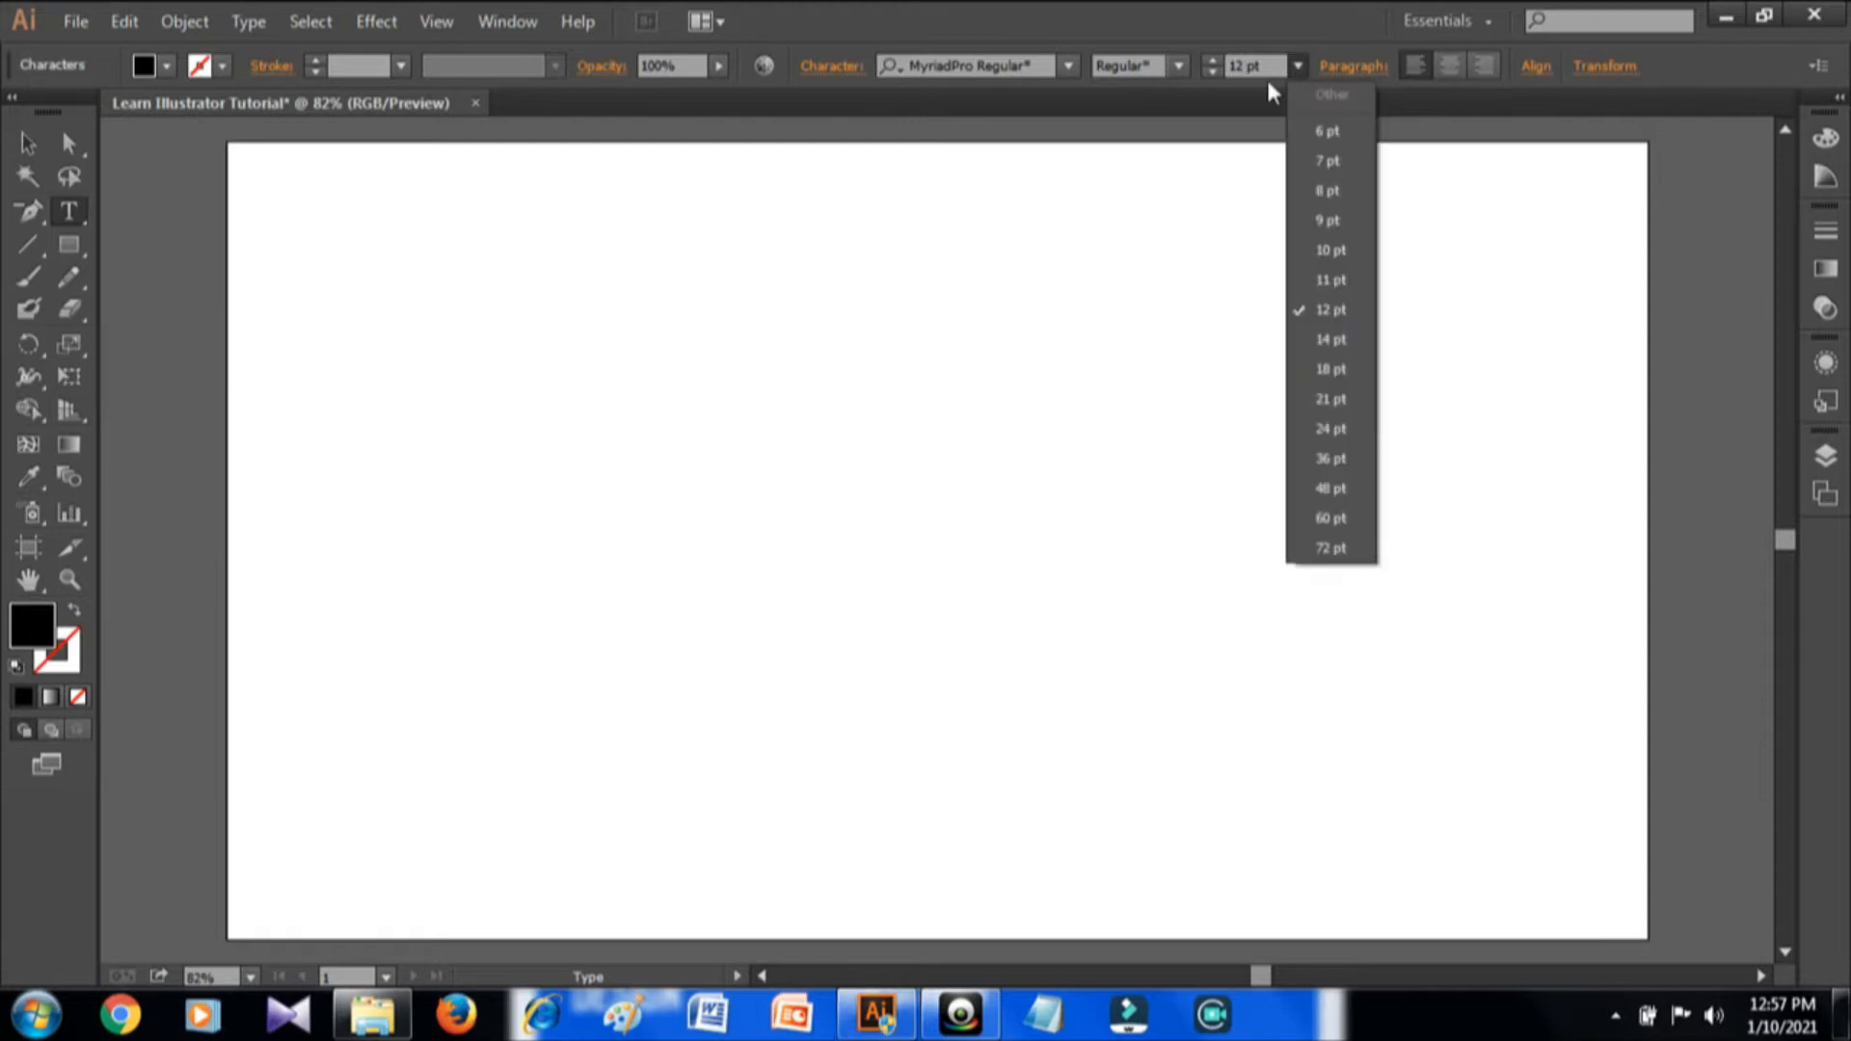
click(1334, 528)
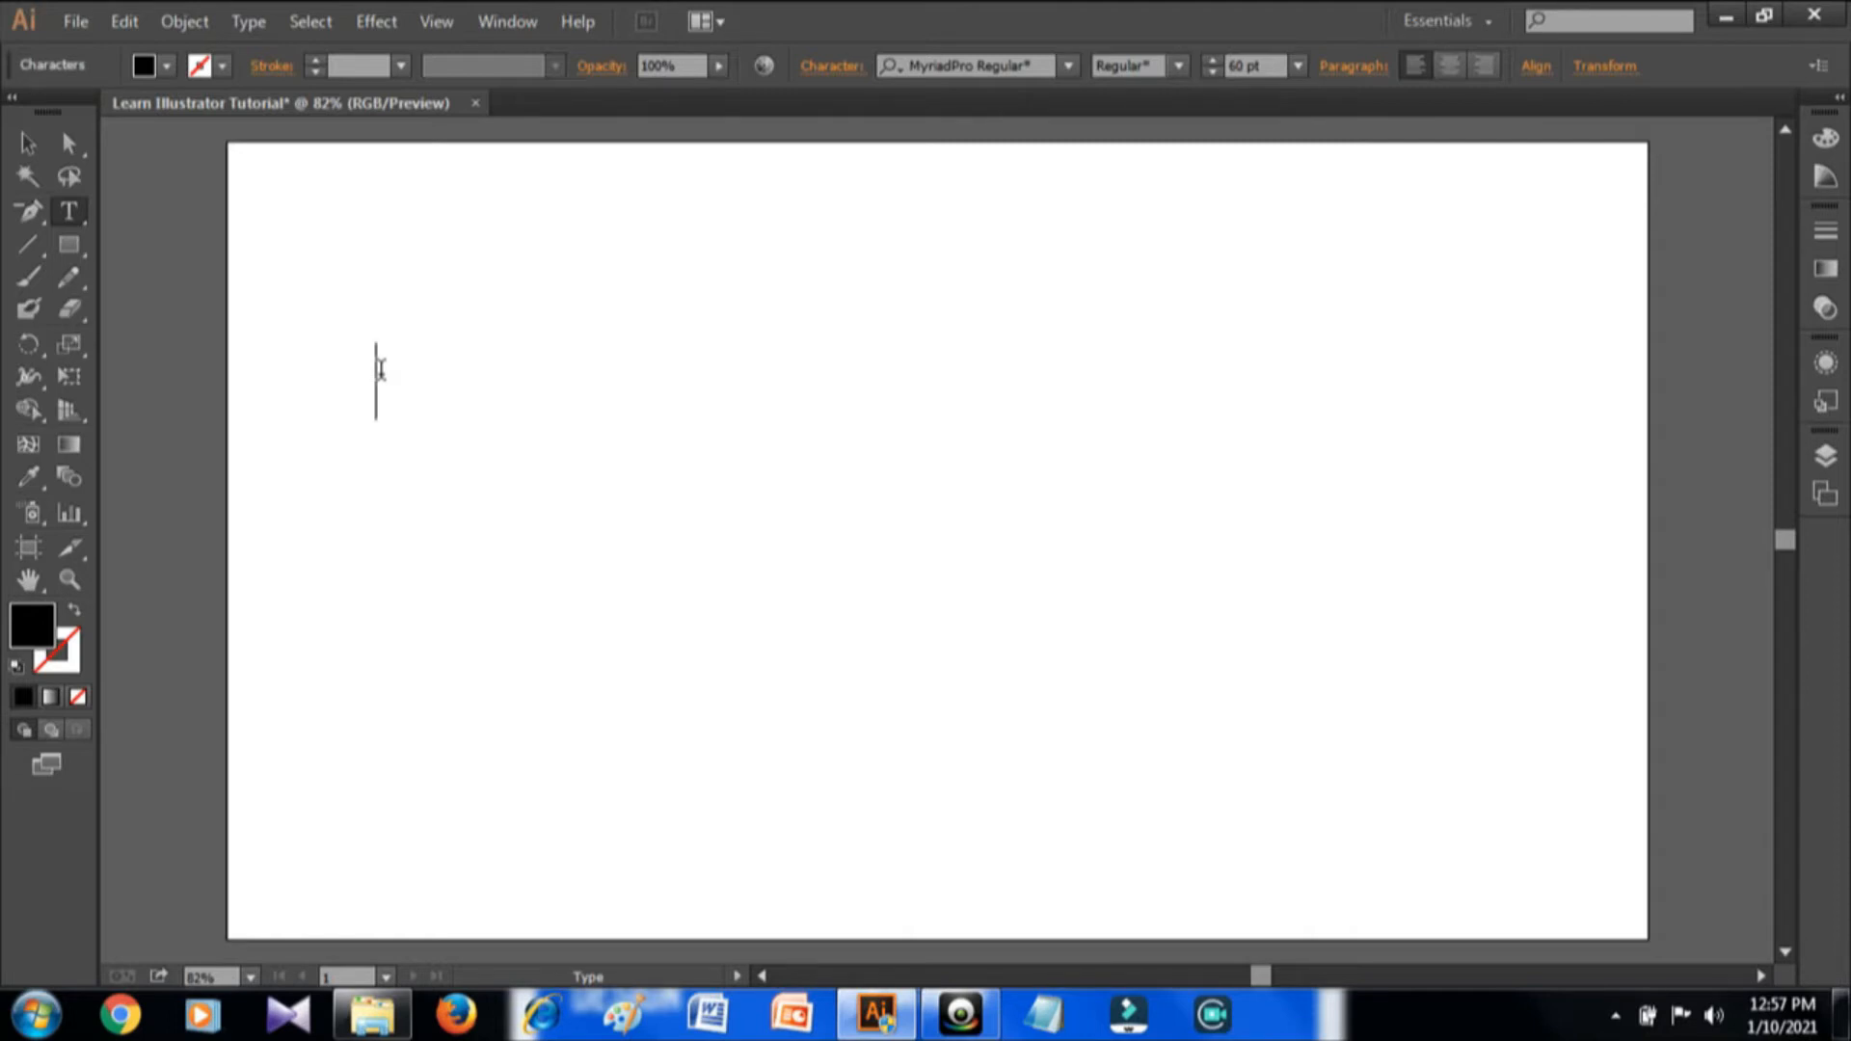
text(Lear )
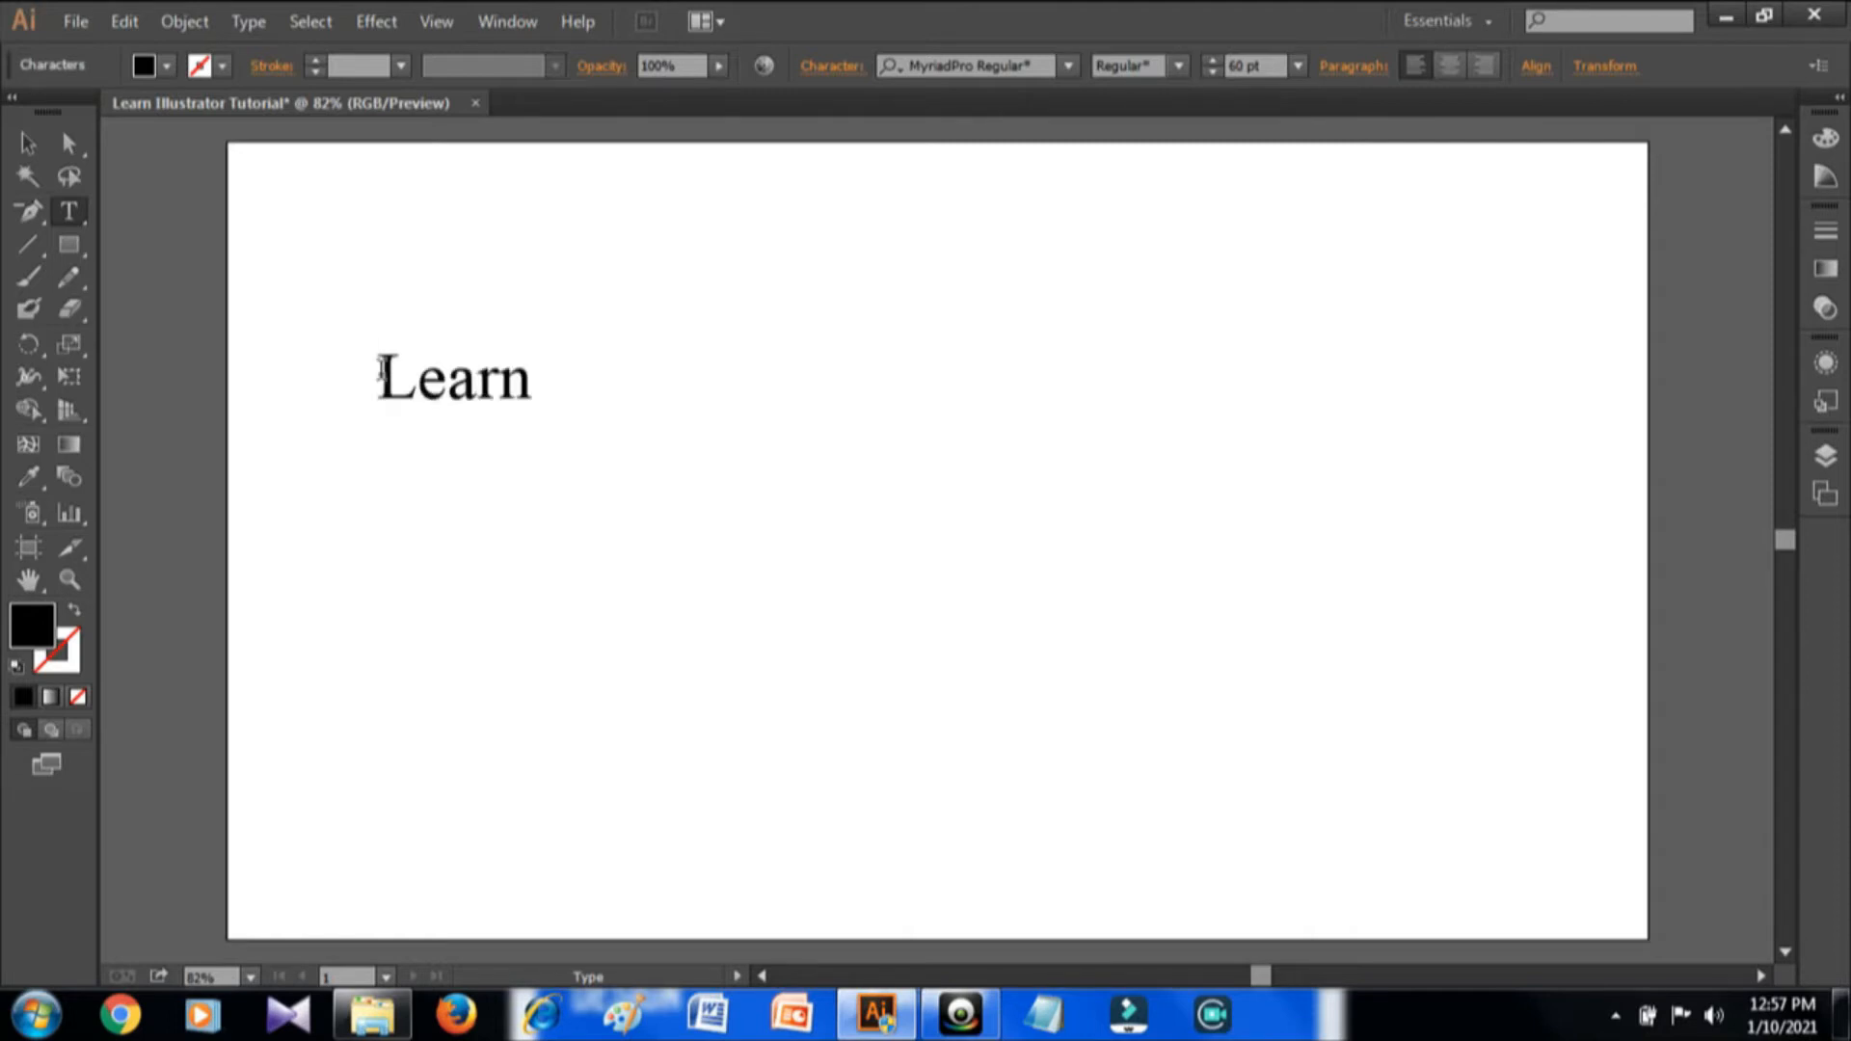
text( Illustrato)
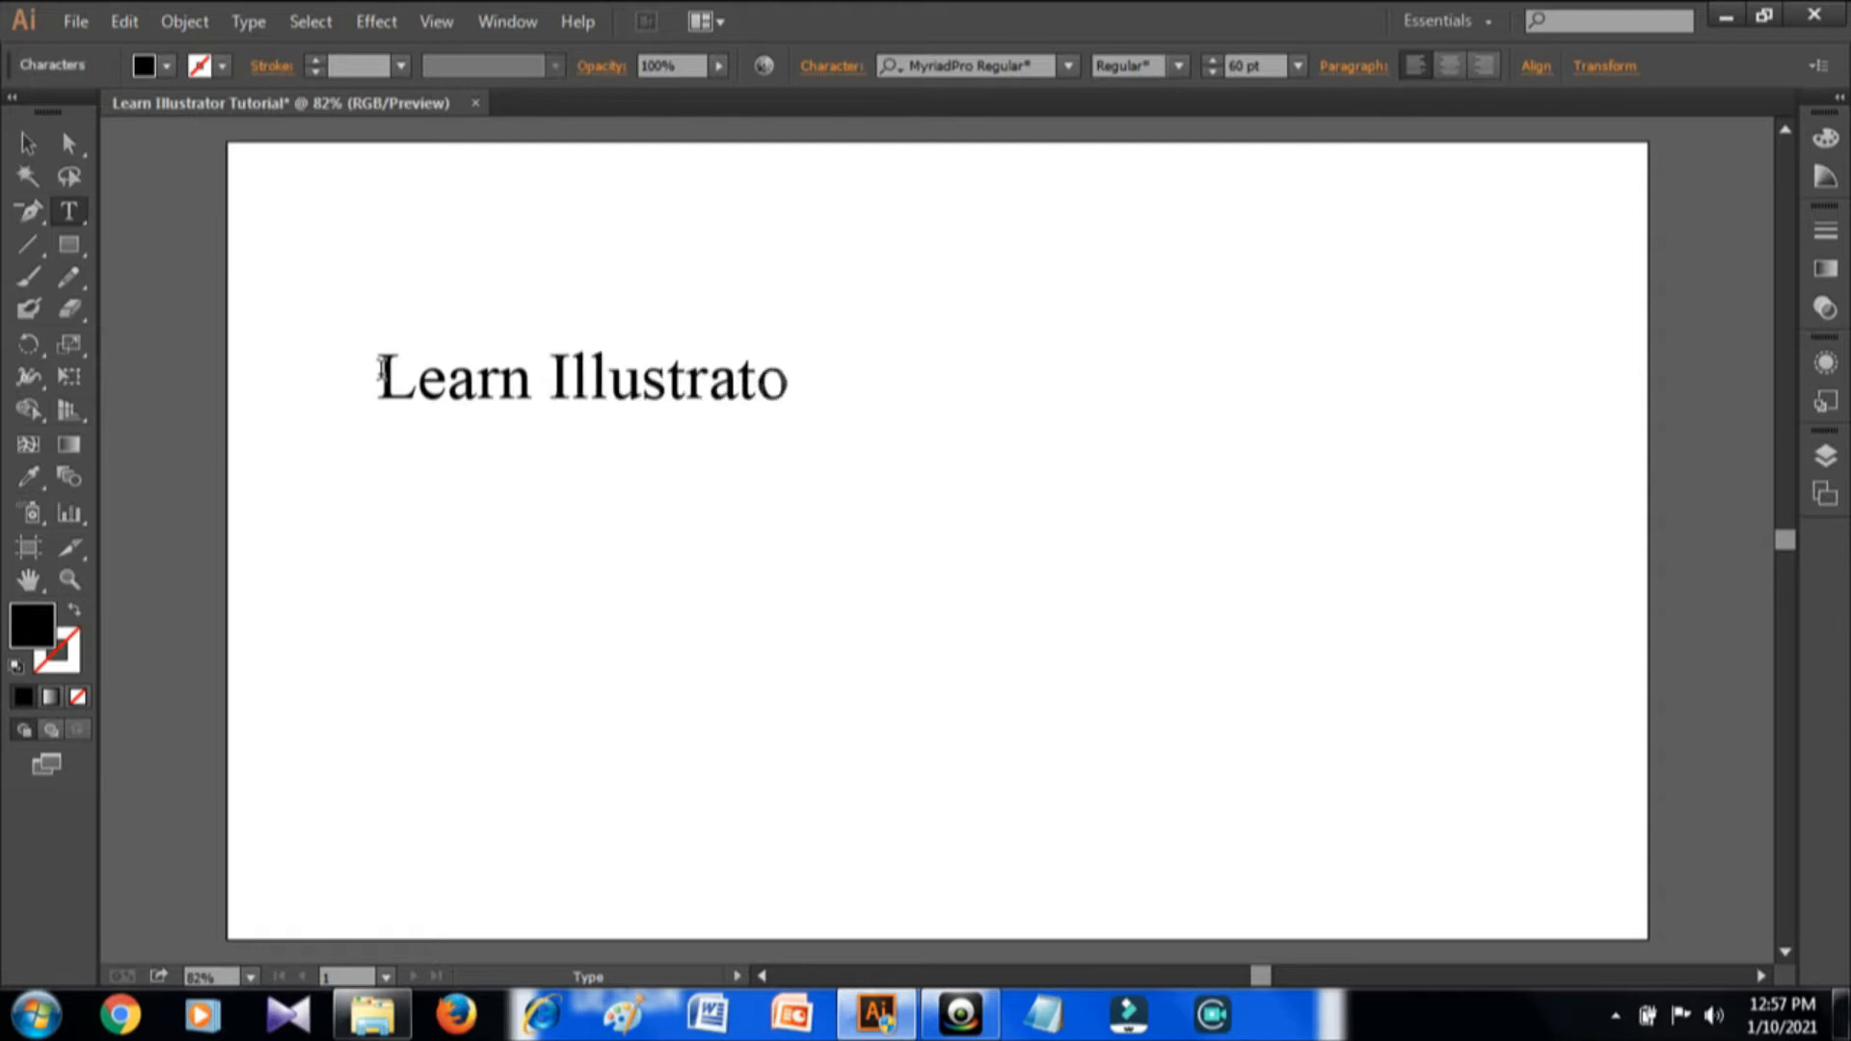
text(r in )
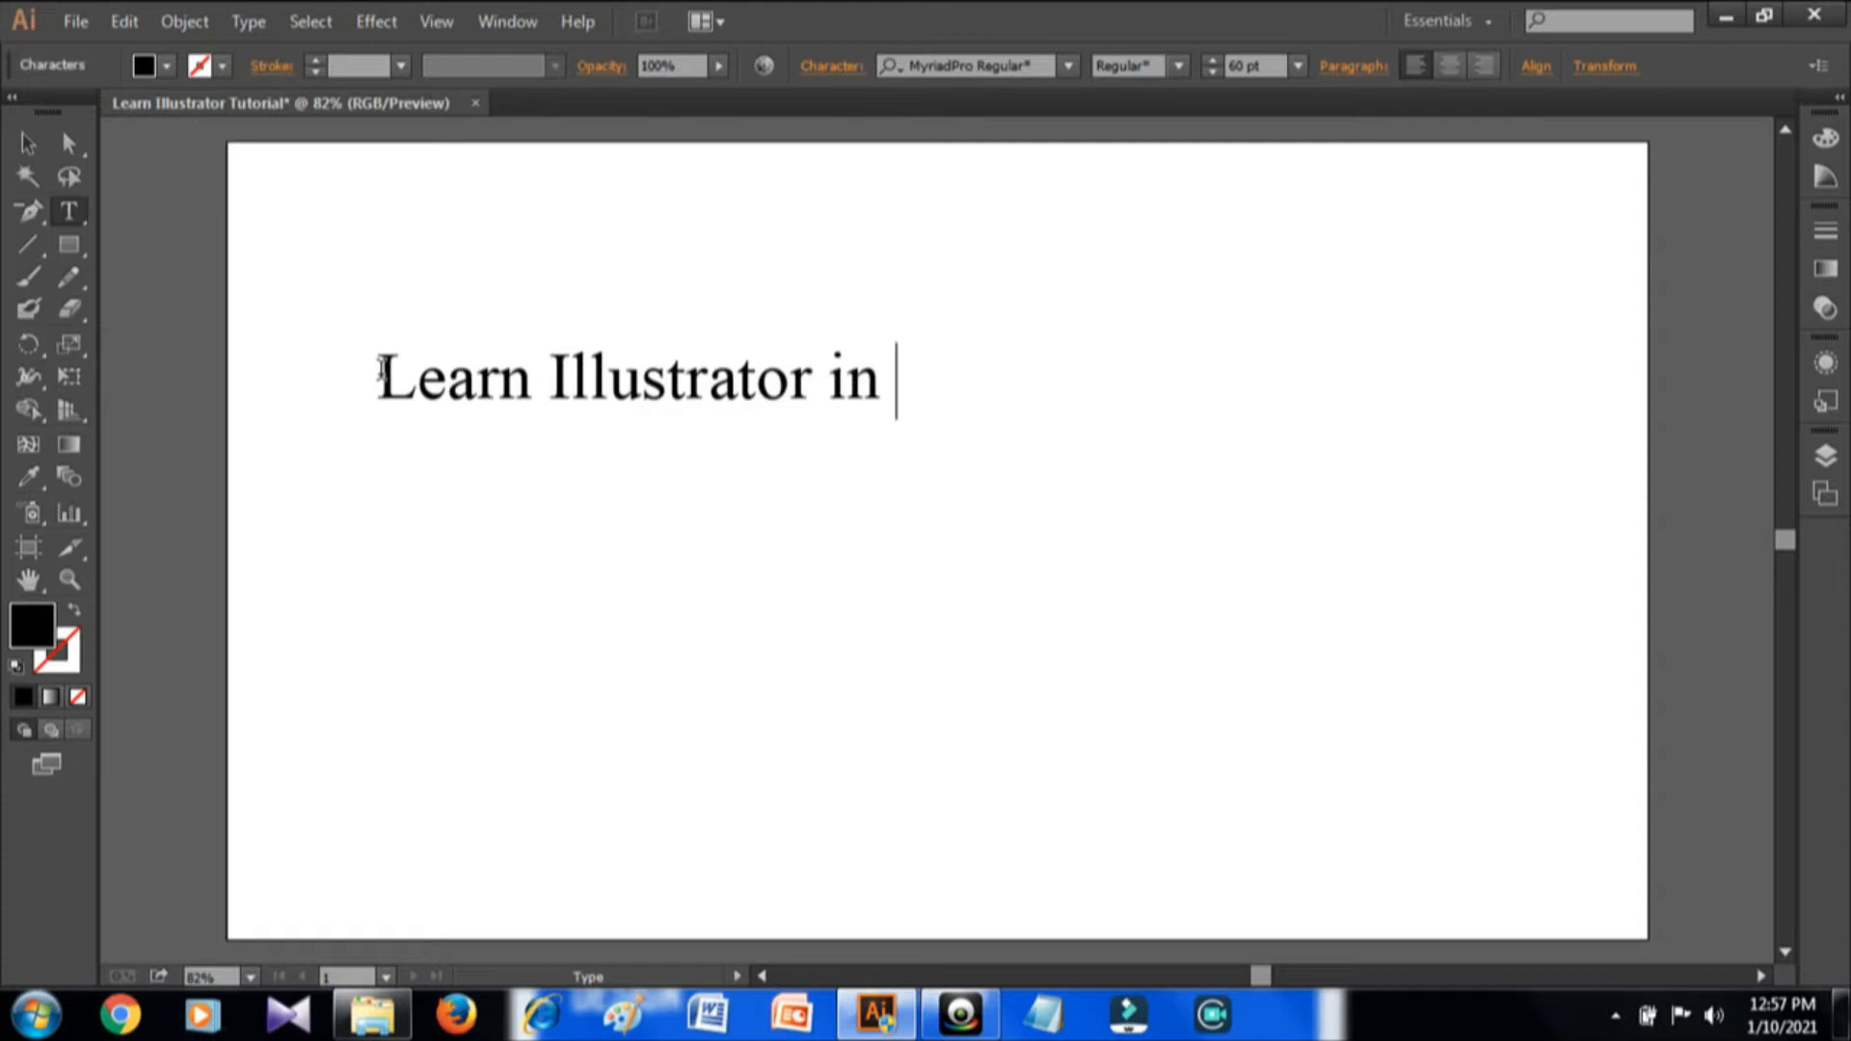
text(5 m )
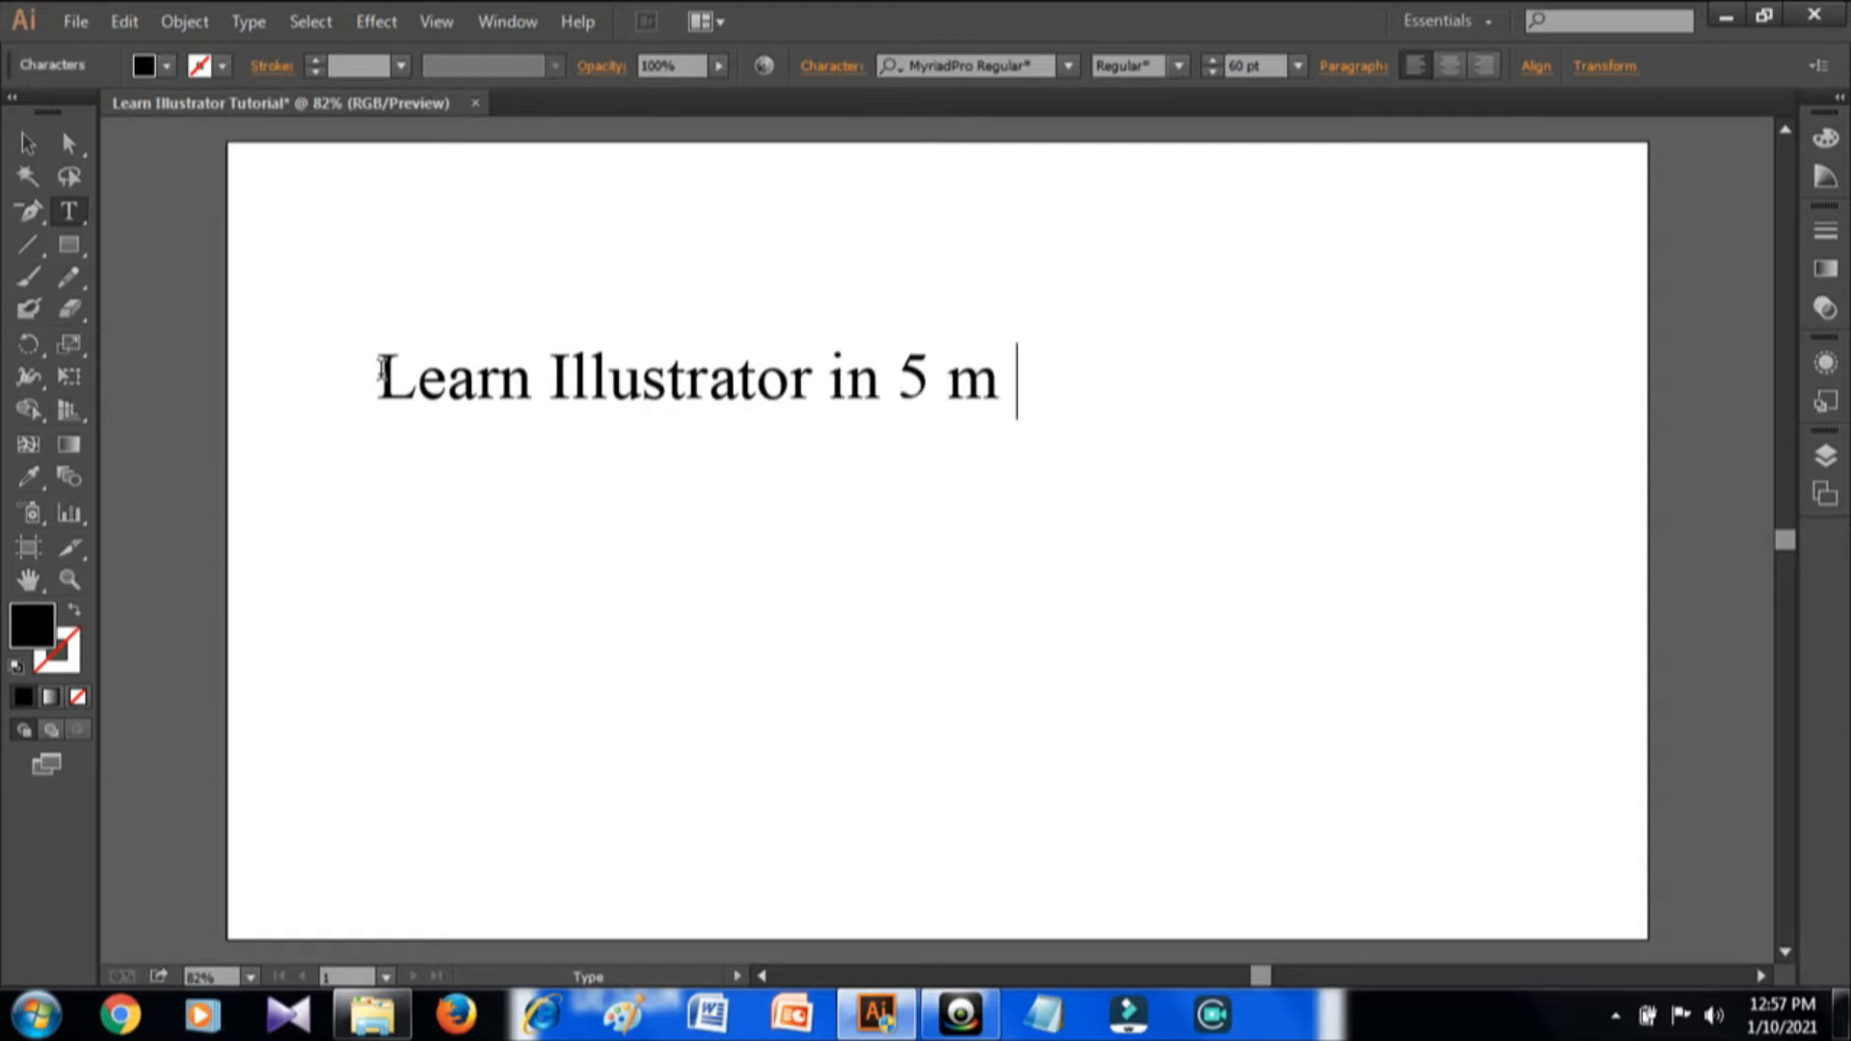
text(inutes)
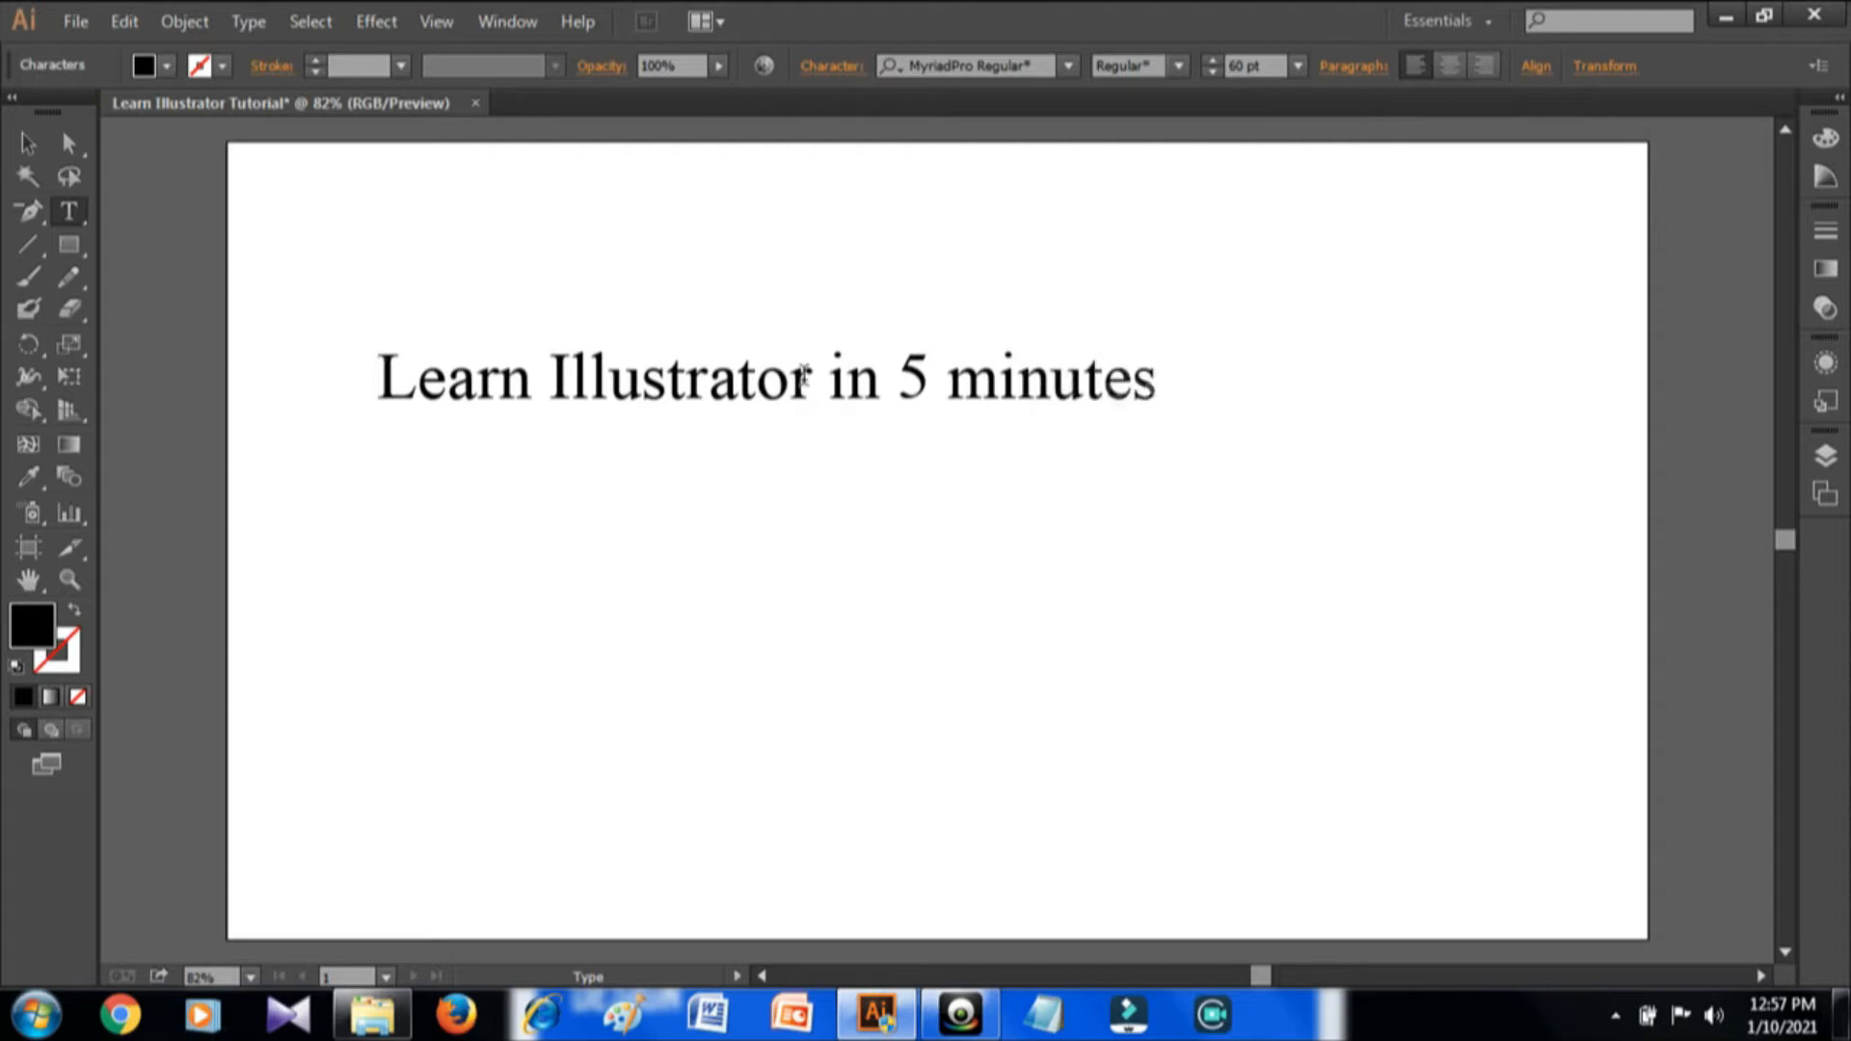
- Move the text line up and to the right so it sits near the artboard's top center
click(28, 145)
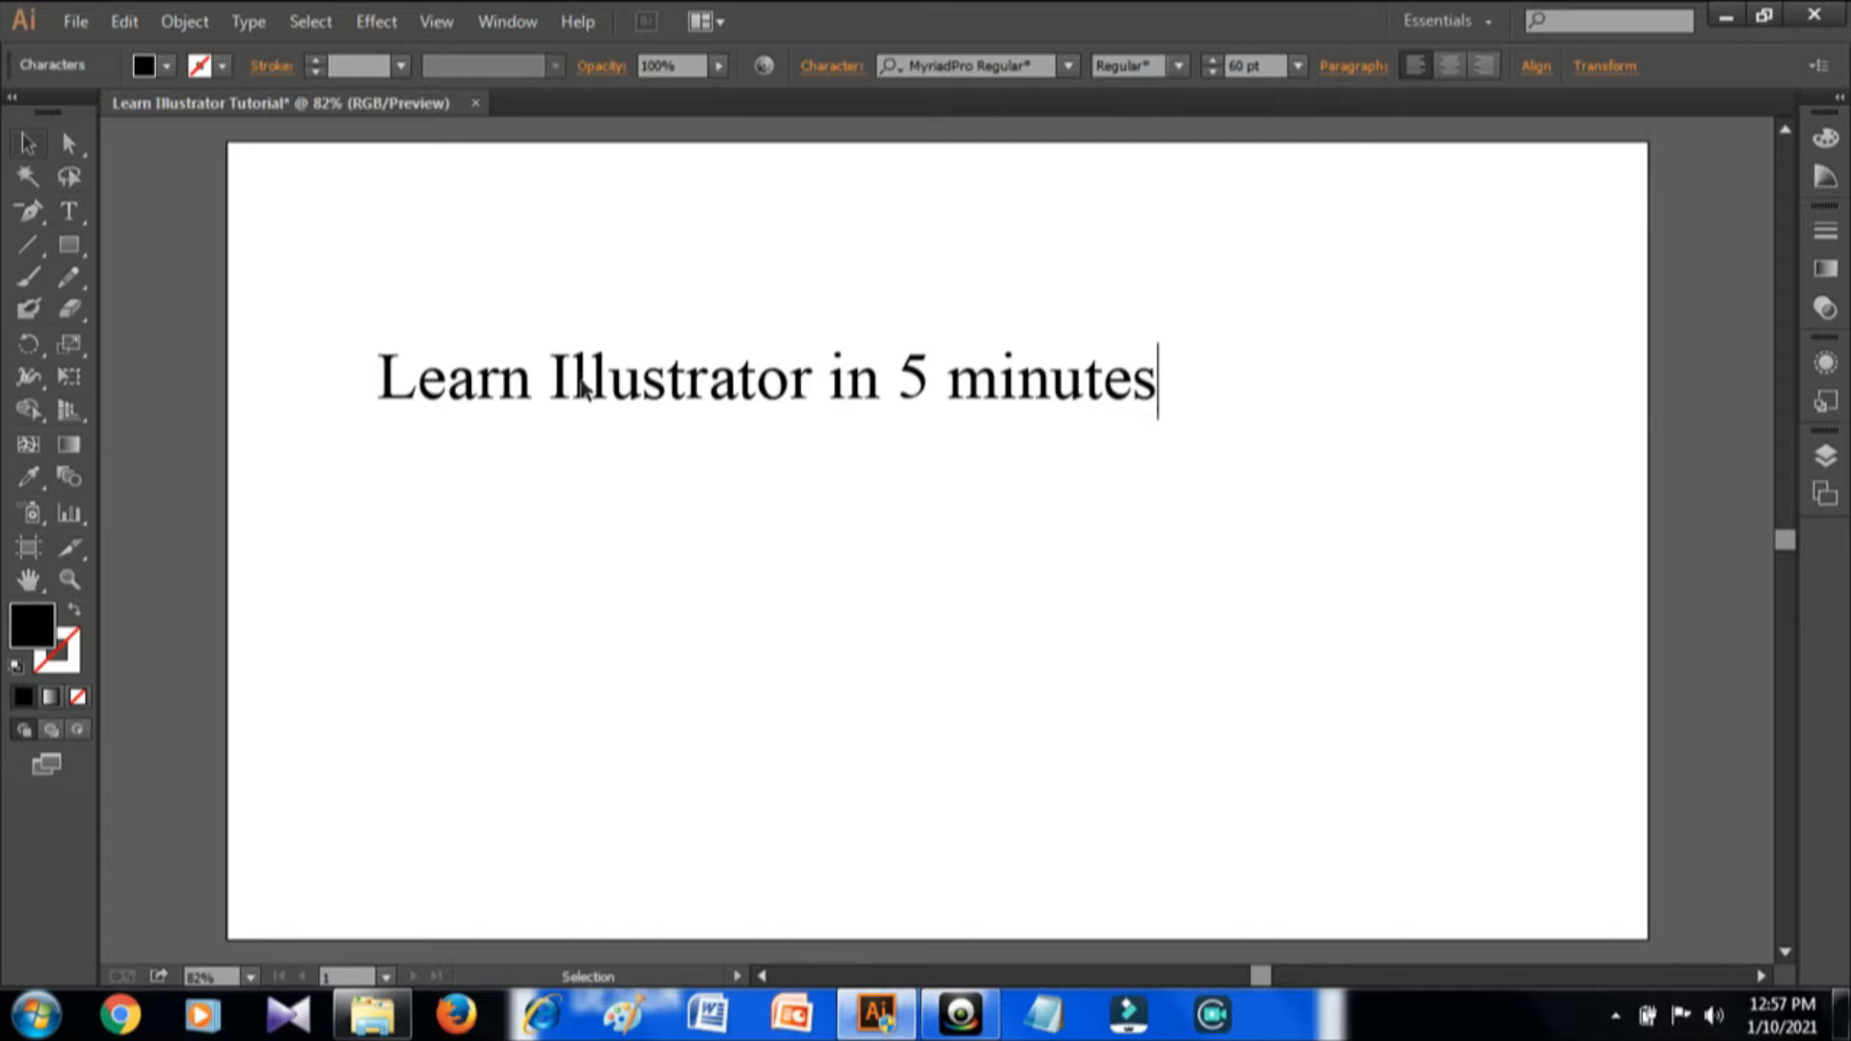
click(581, 389)
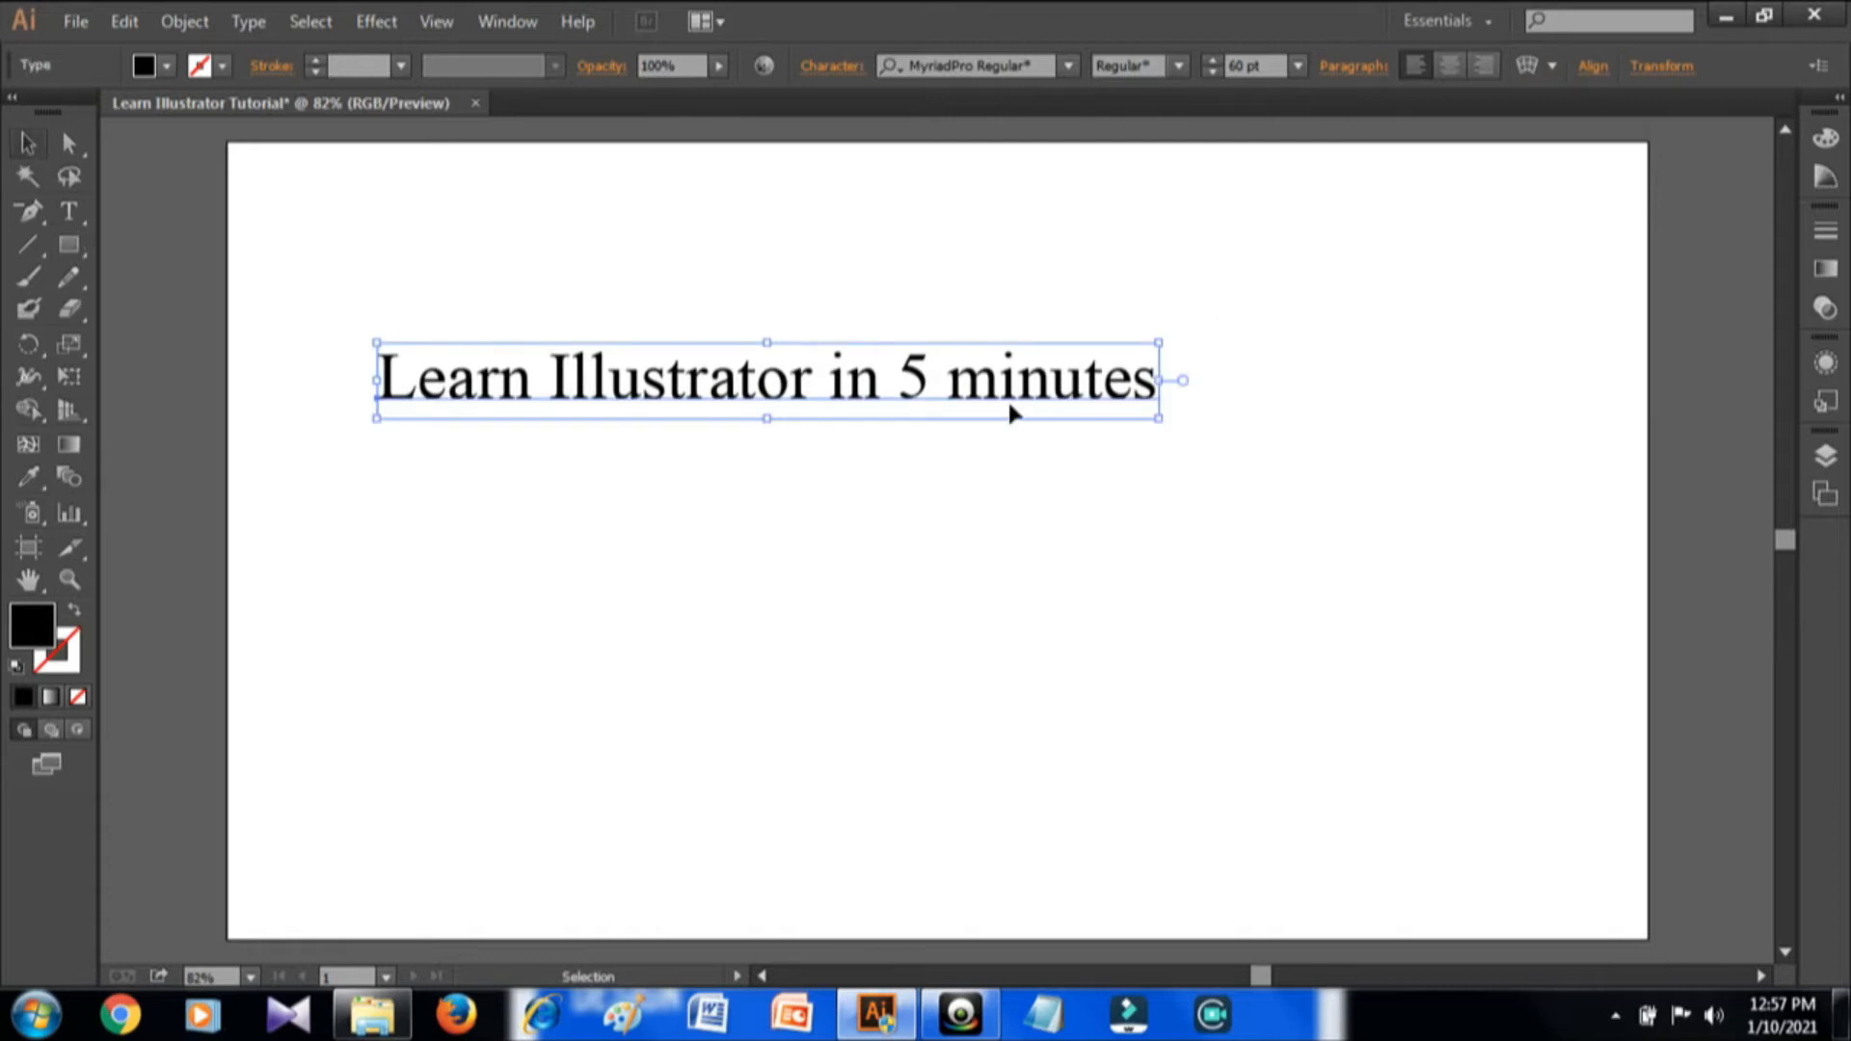
drag(1032, 416, 1194, 305)
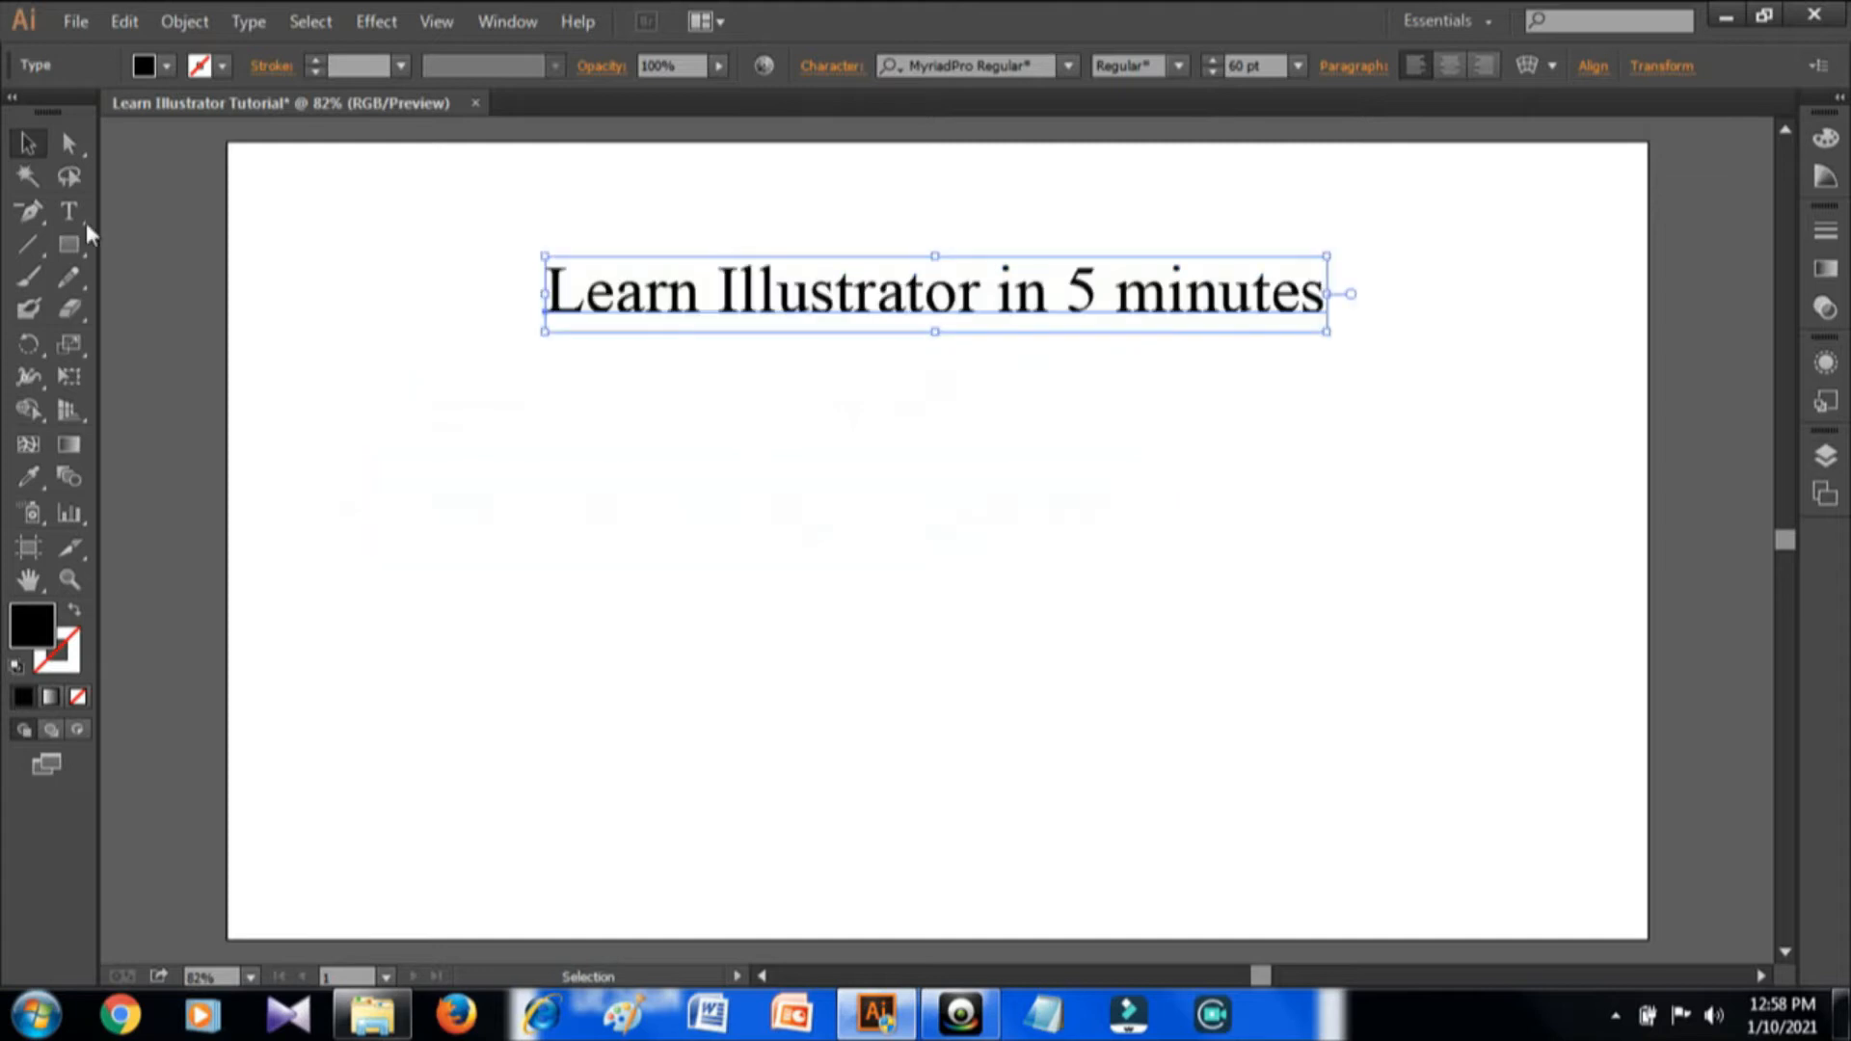
- Try editing the end of the text line by adding and undoing "nxfgk" and by retyping the final "s"
click(87, 223)
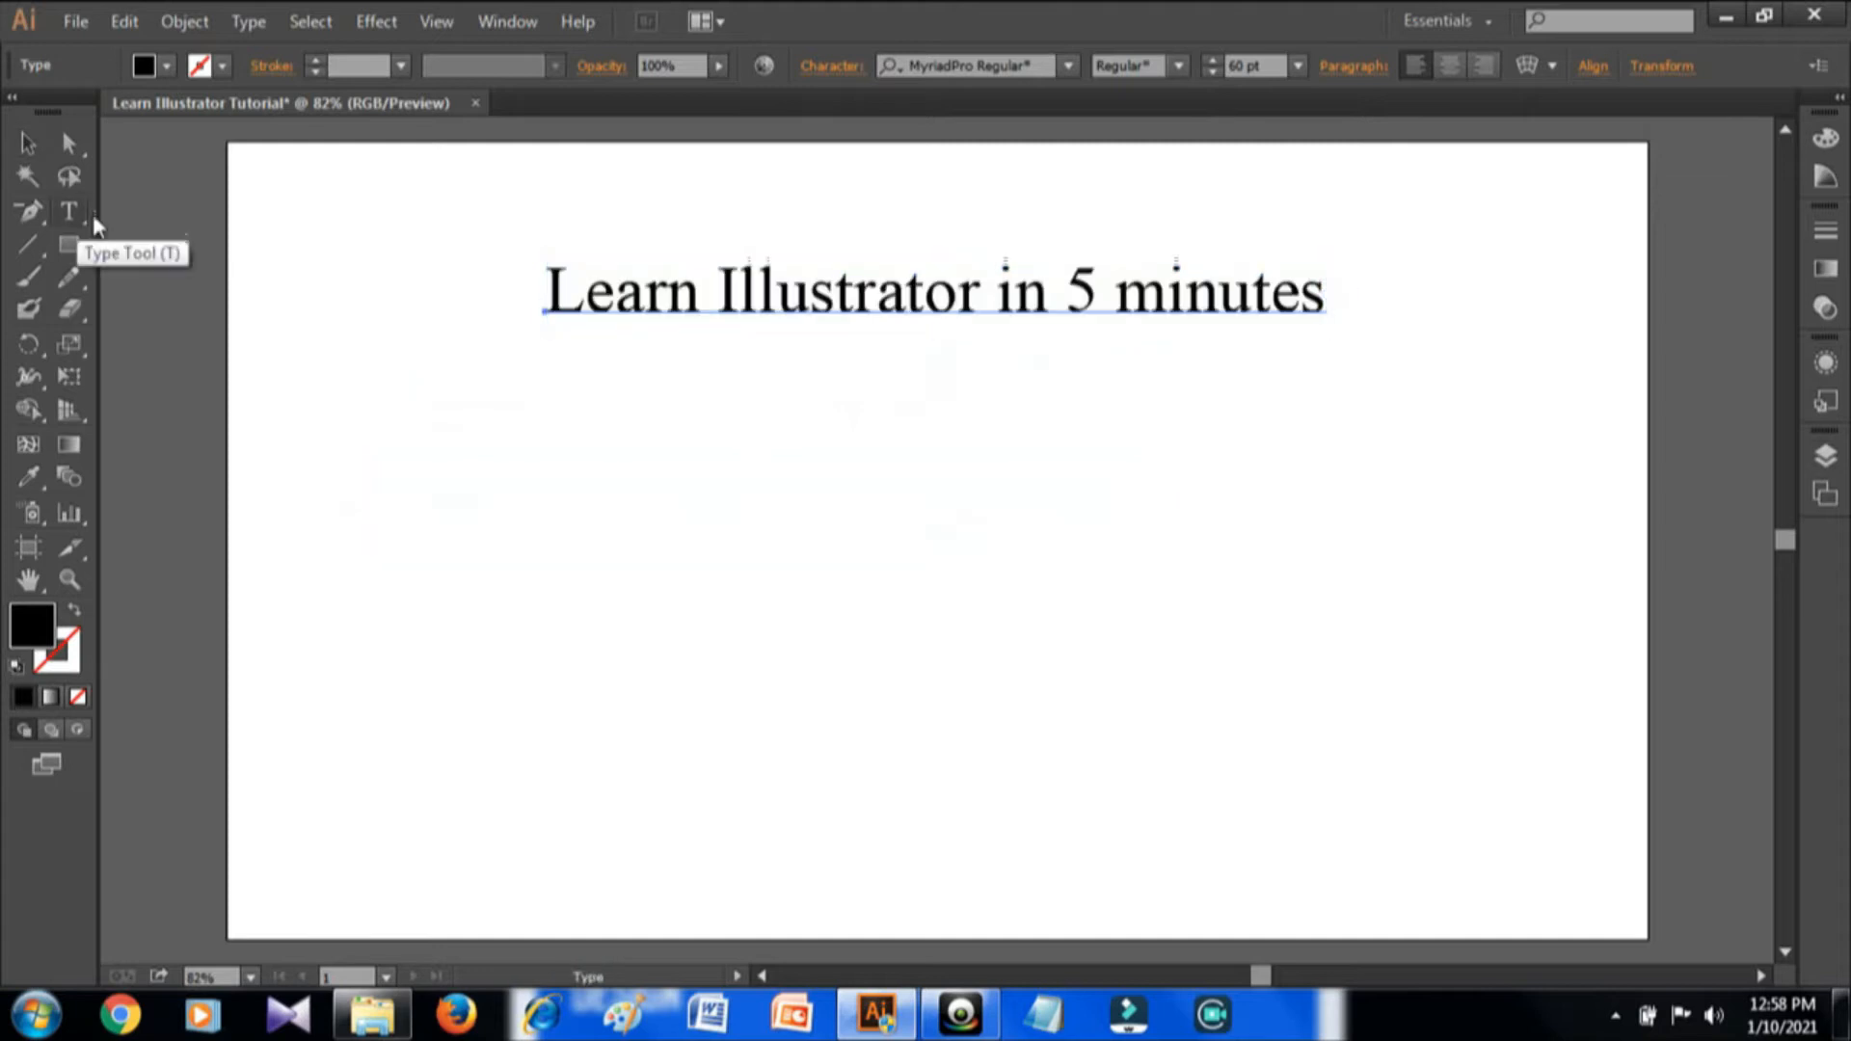
click(1327, 296)
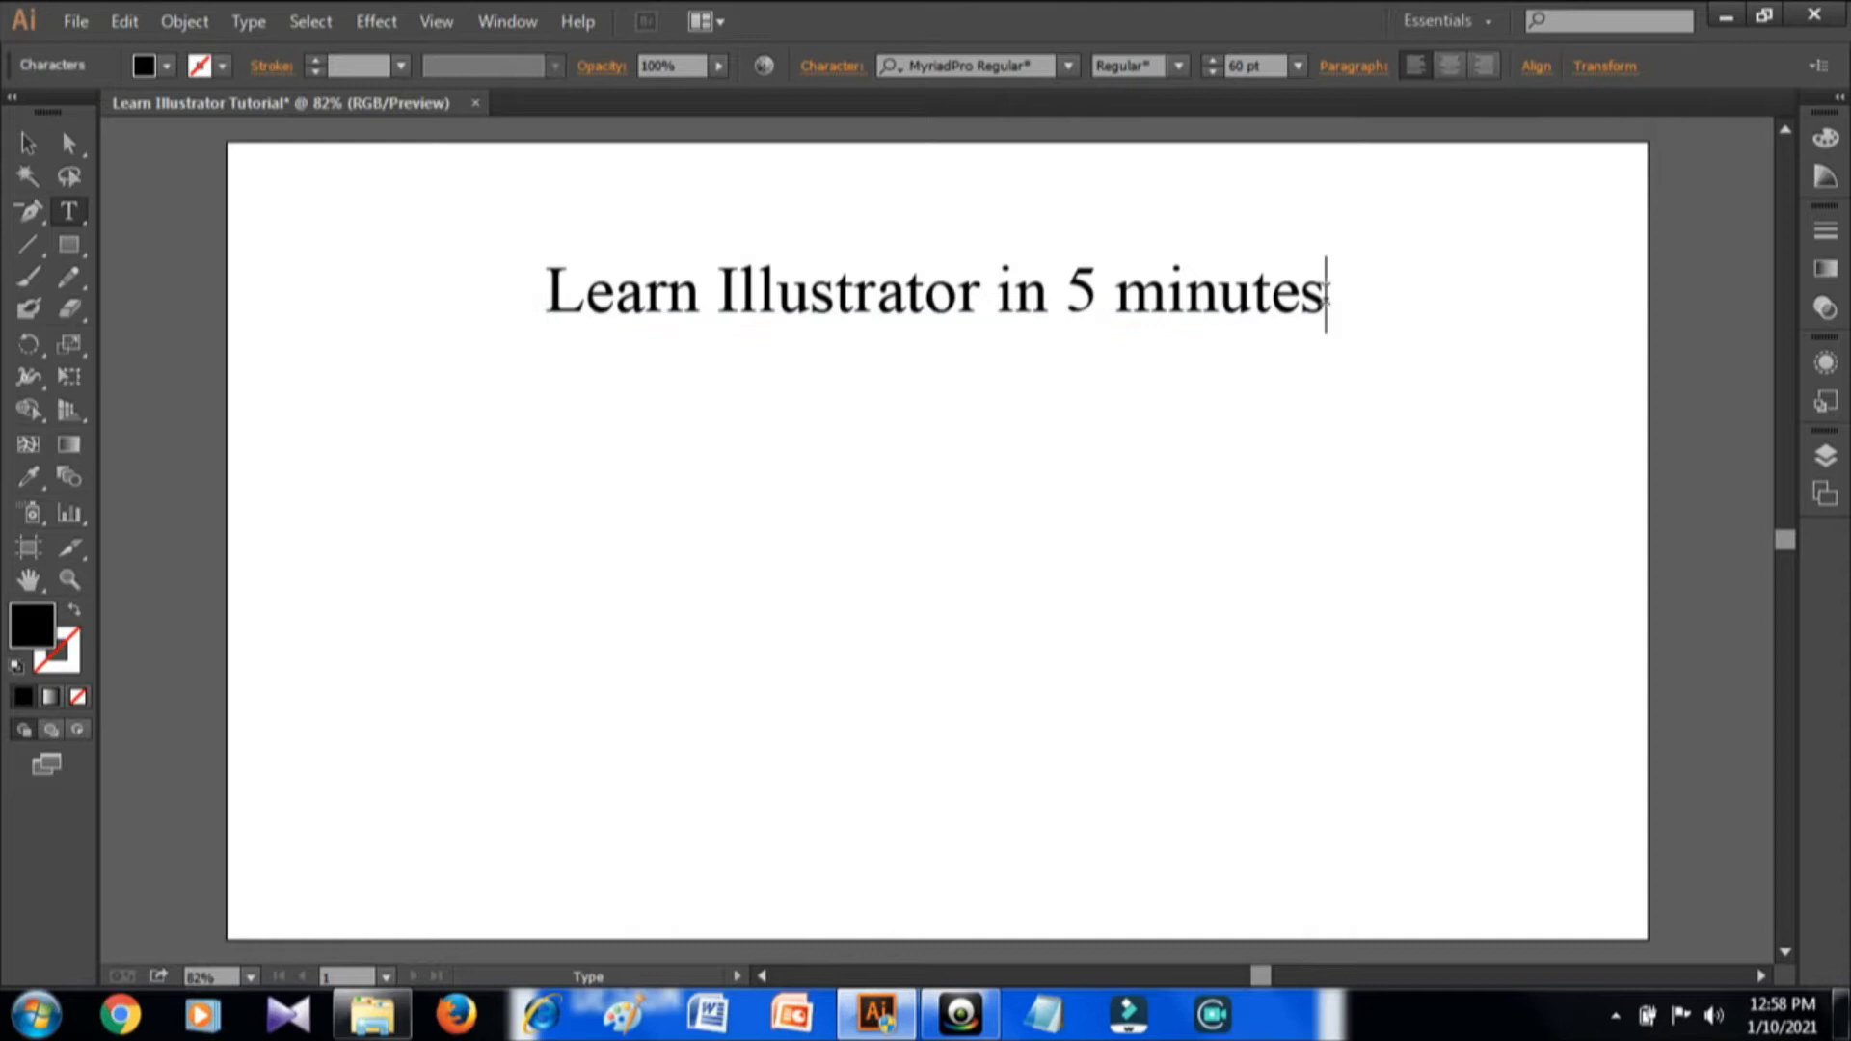
text(nxfgk)
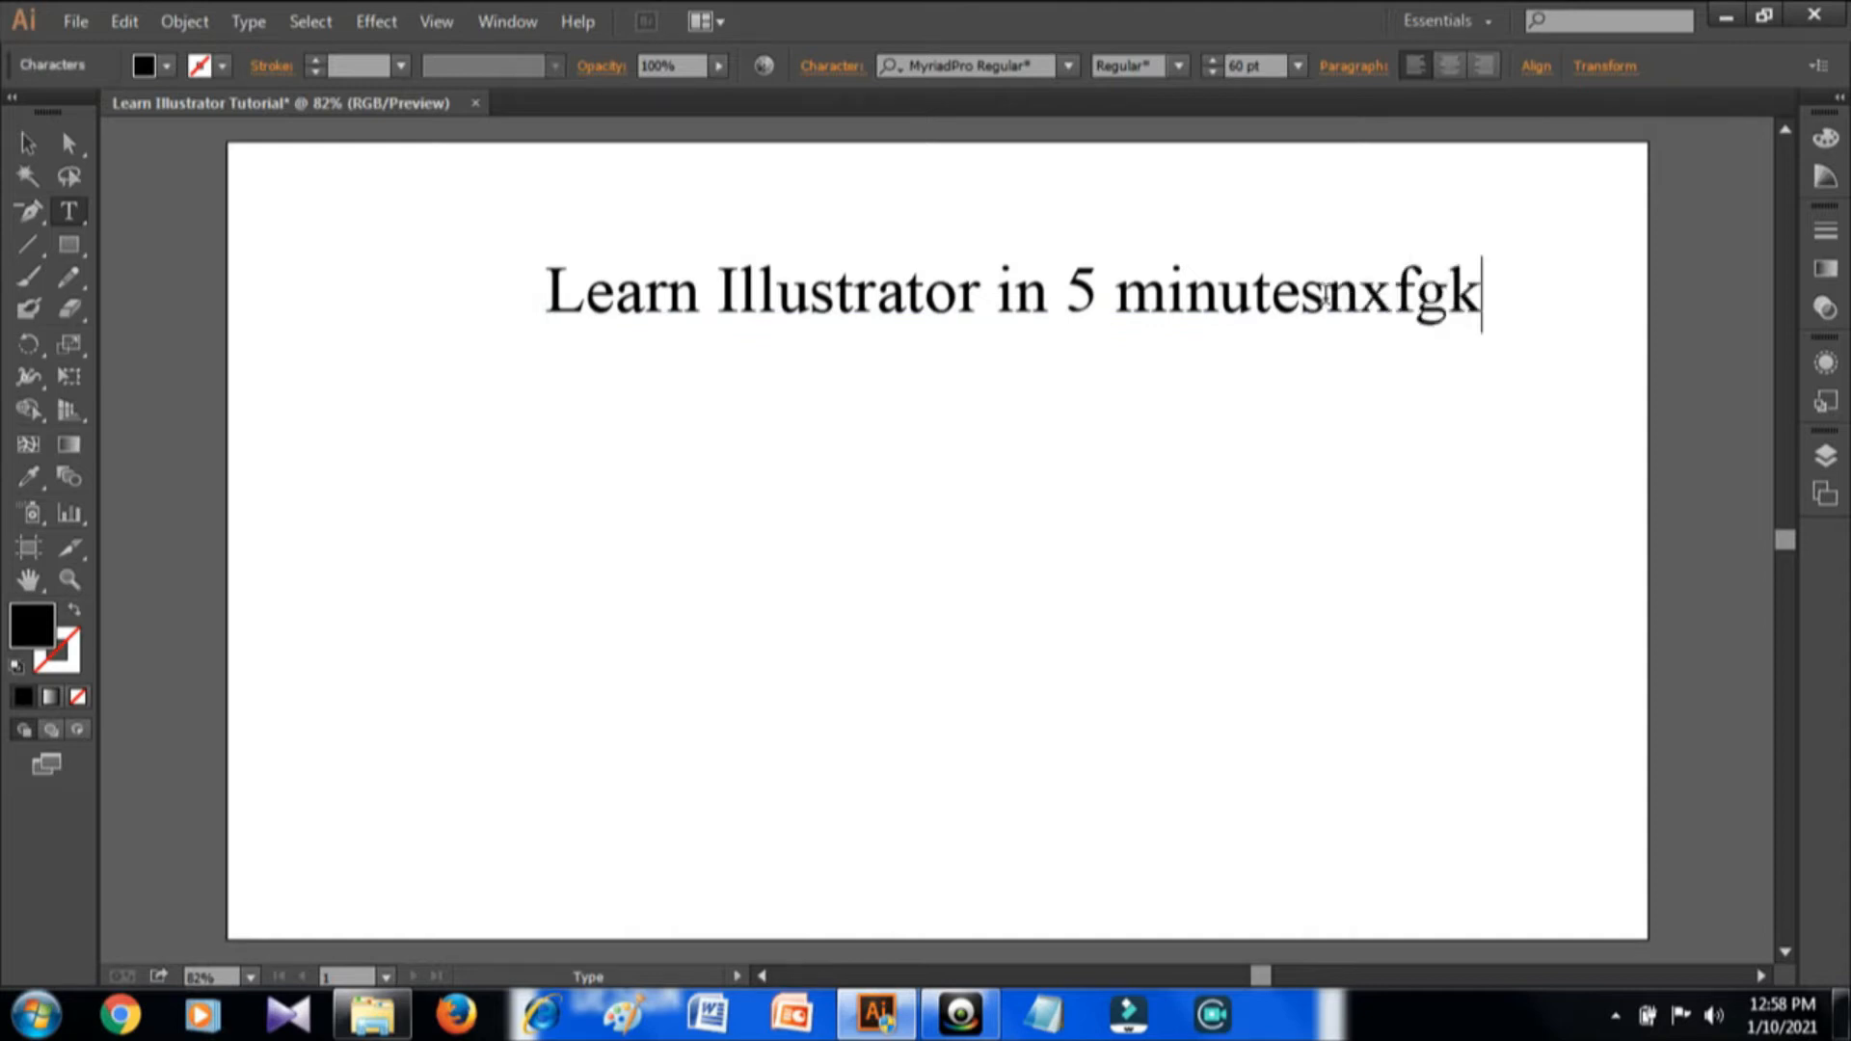
key(ctrl+z)
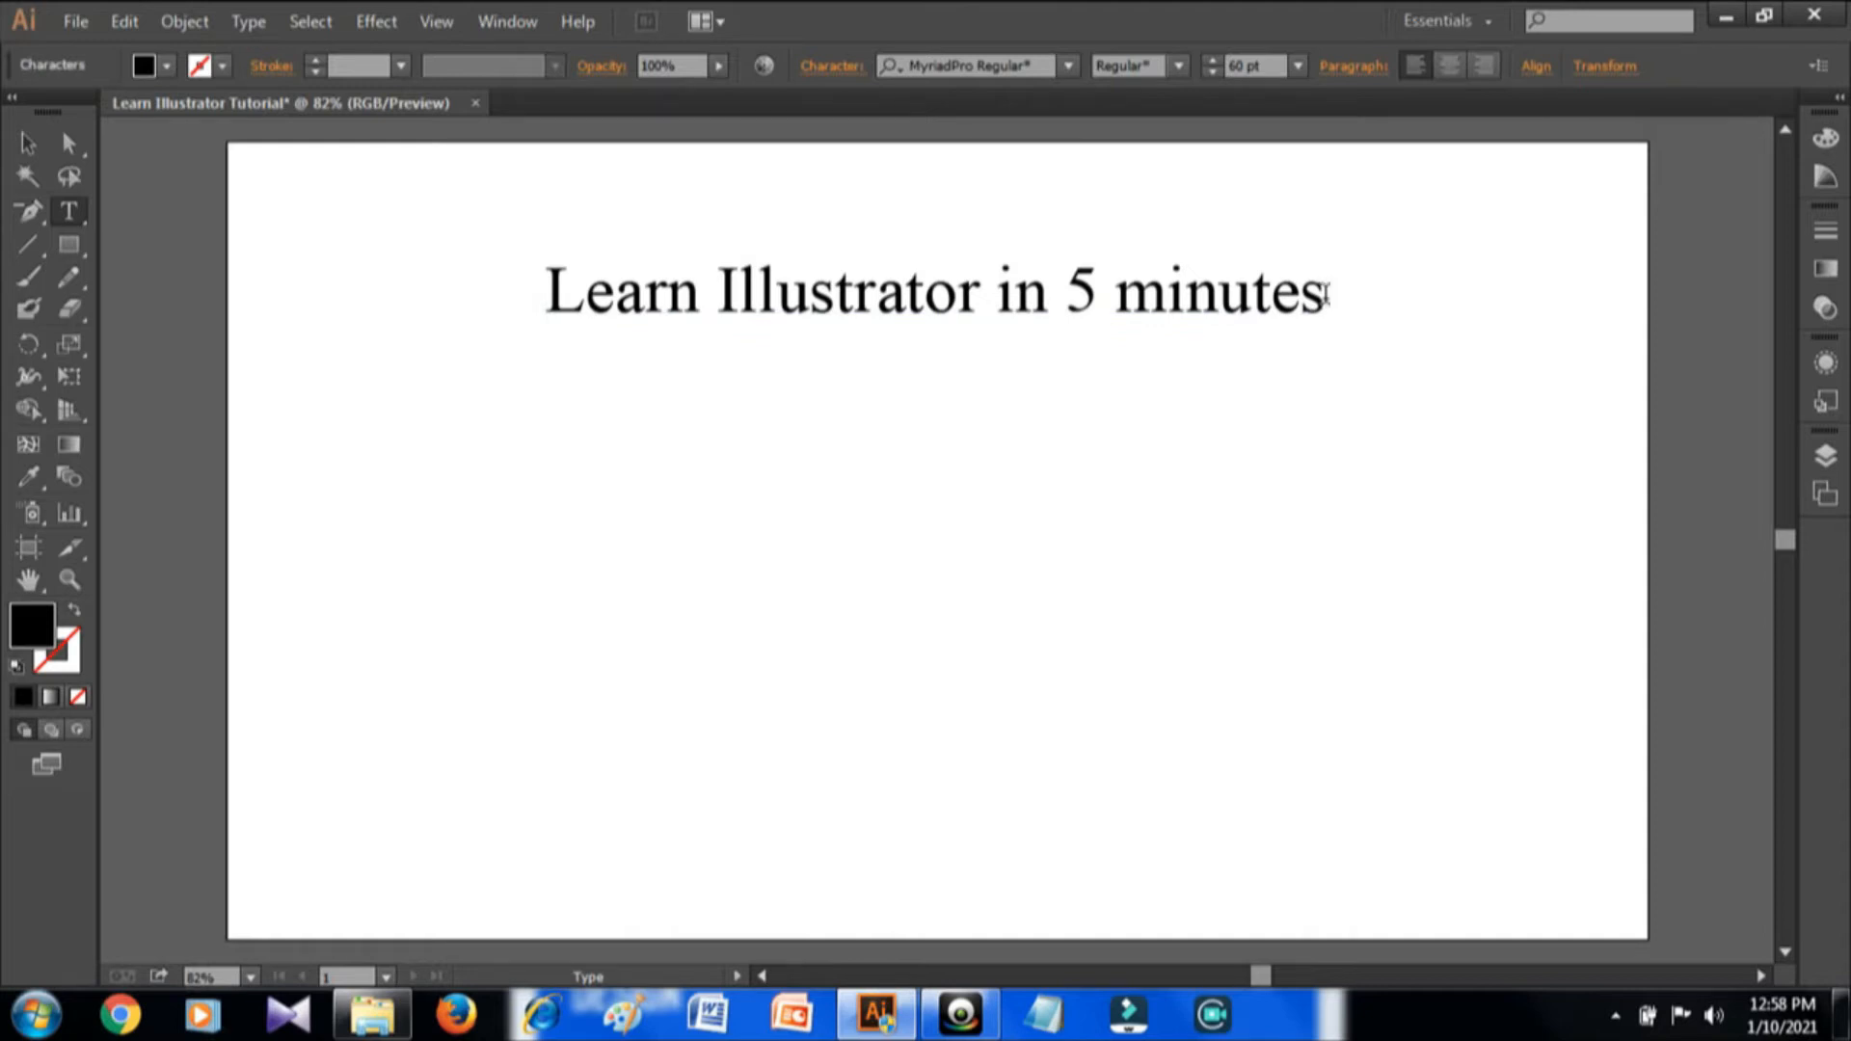
key(Left)
key(Delete)
text(s)
- Try a red fill on the entire text line and return the fill to black
key(ctrl+a)
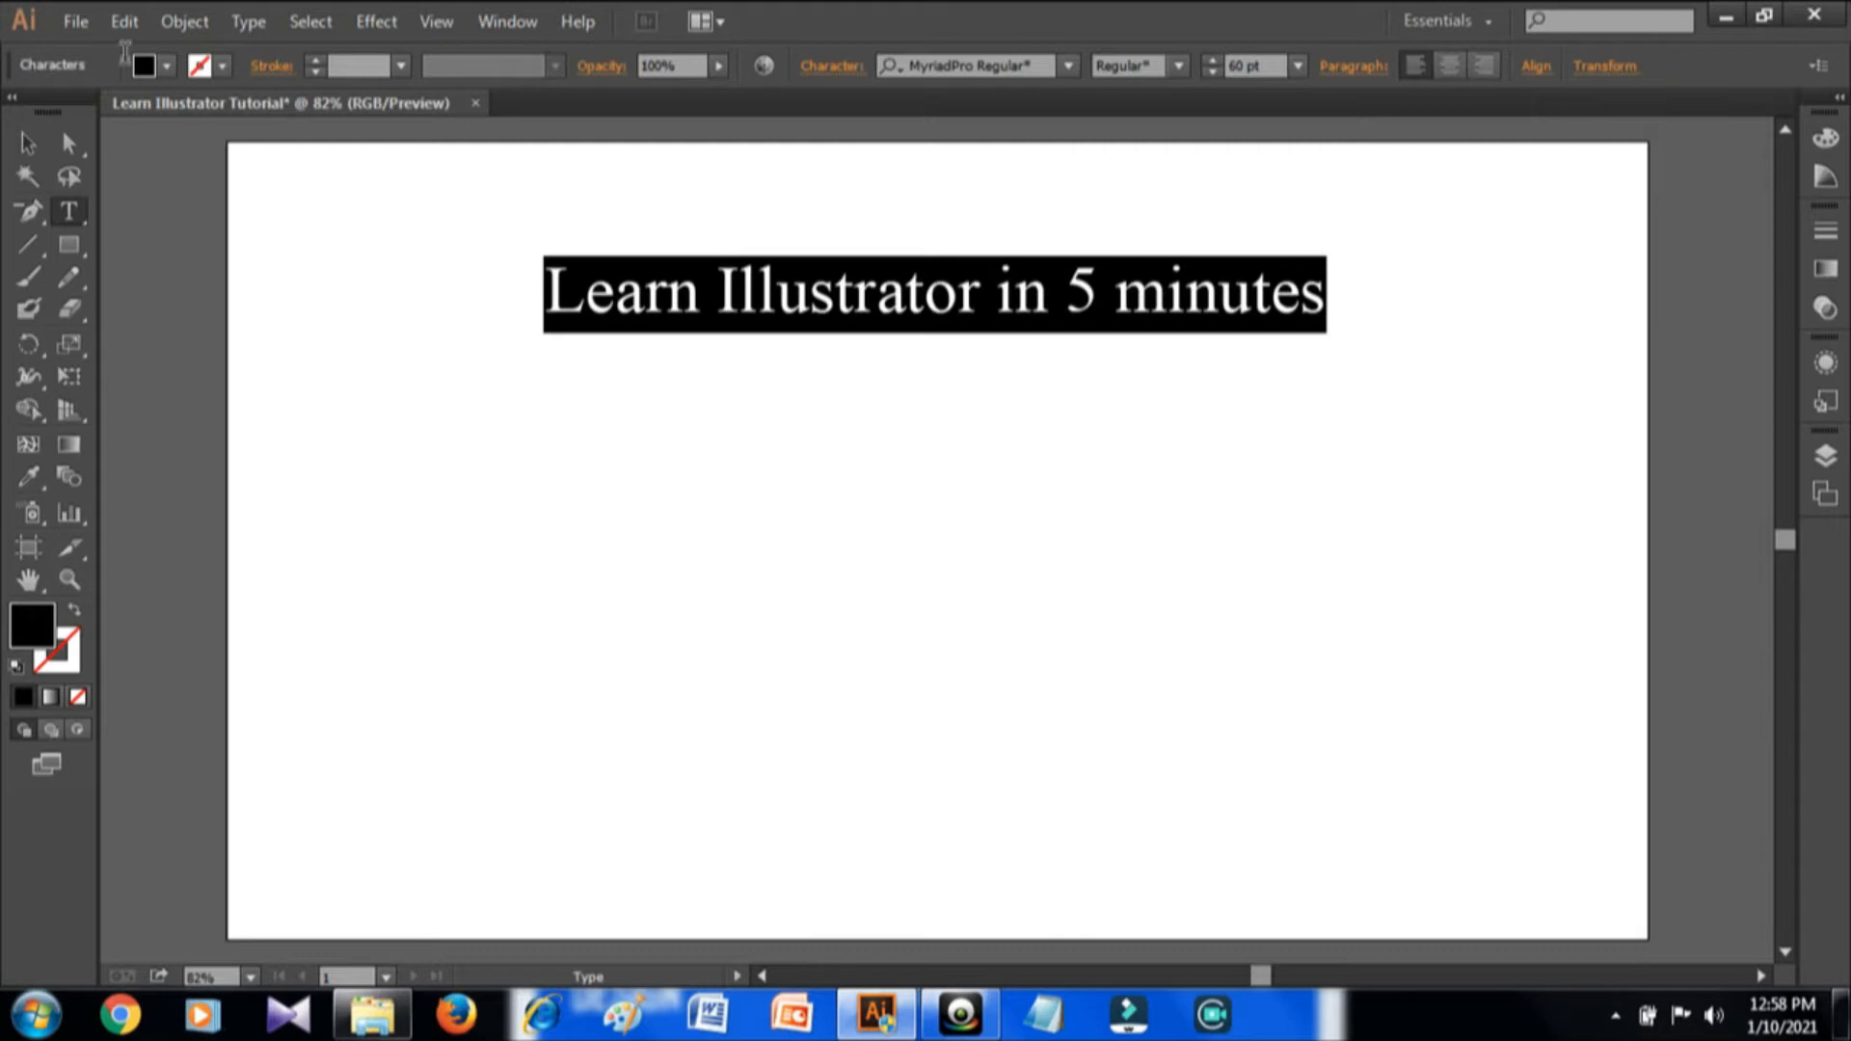
click(162, 75)
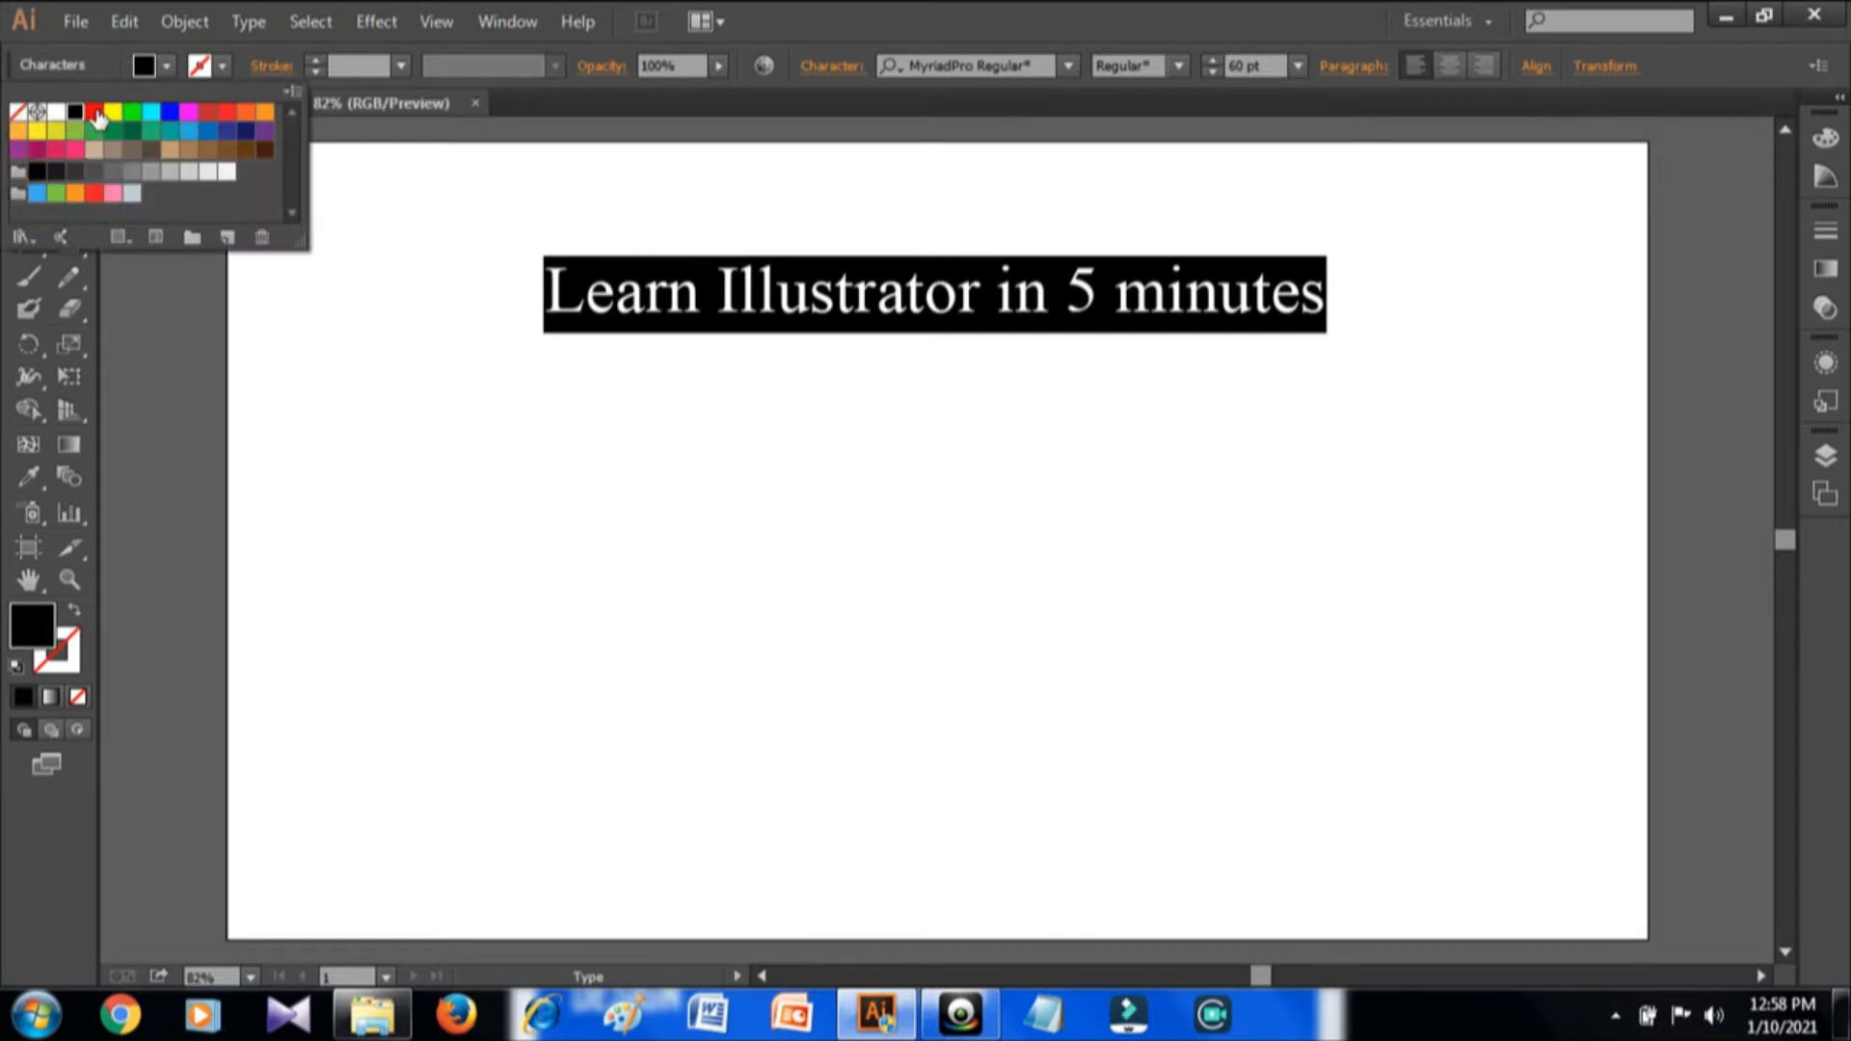
click(96, 114)
click(76, 112)
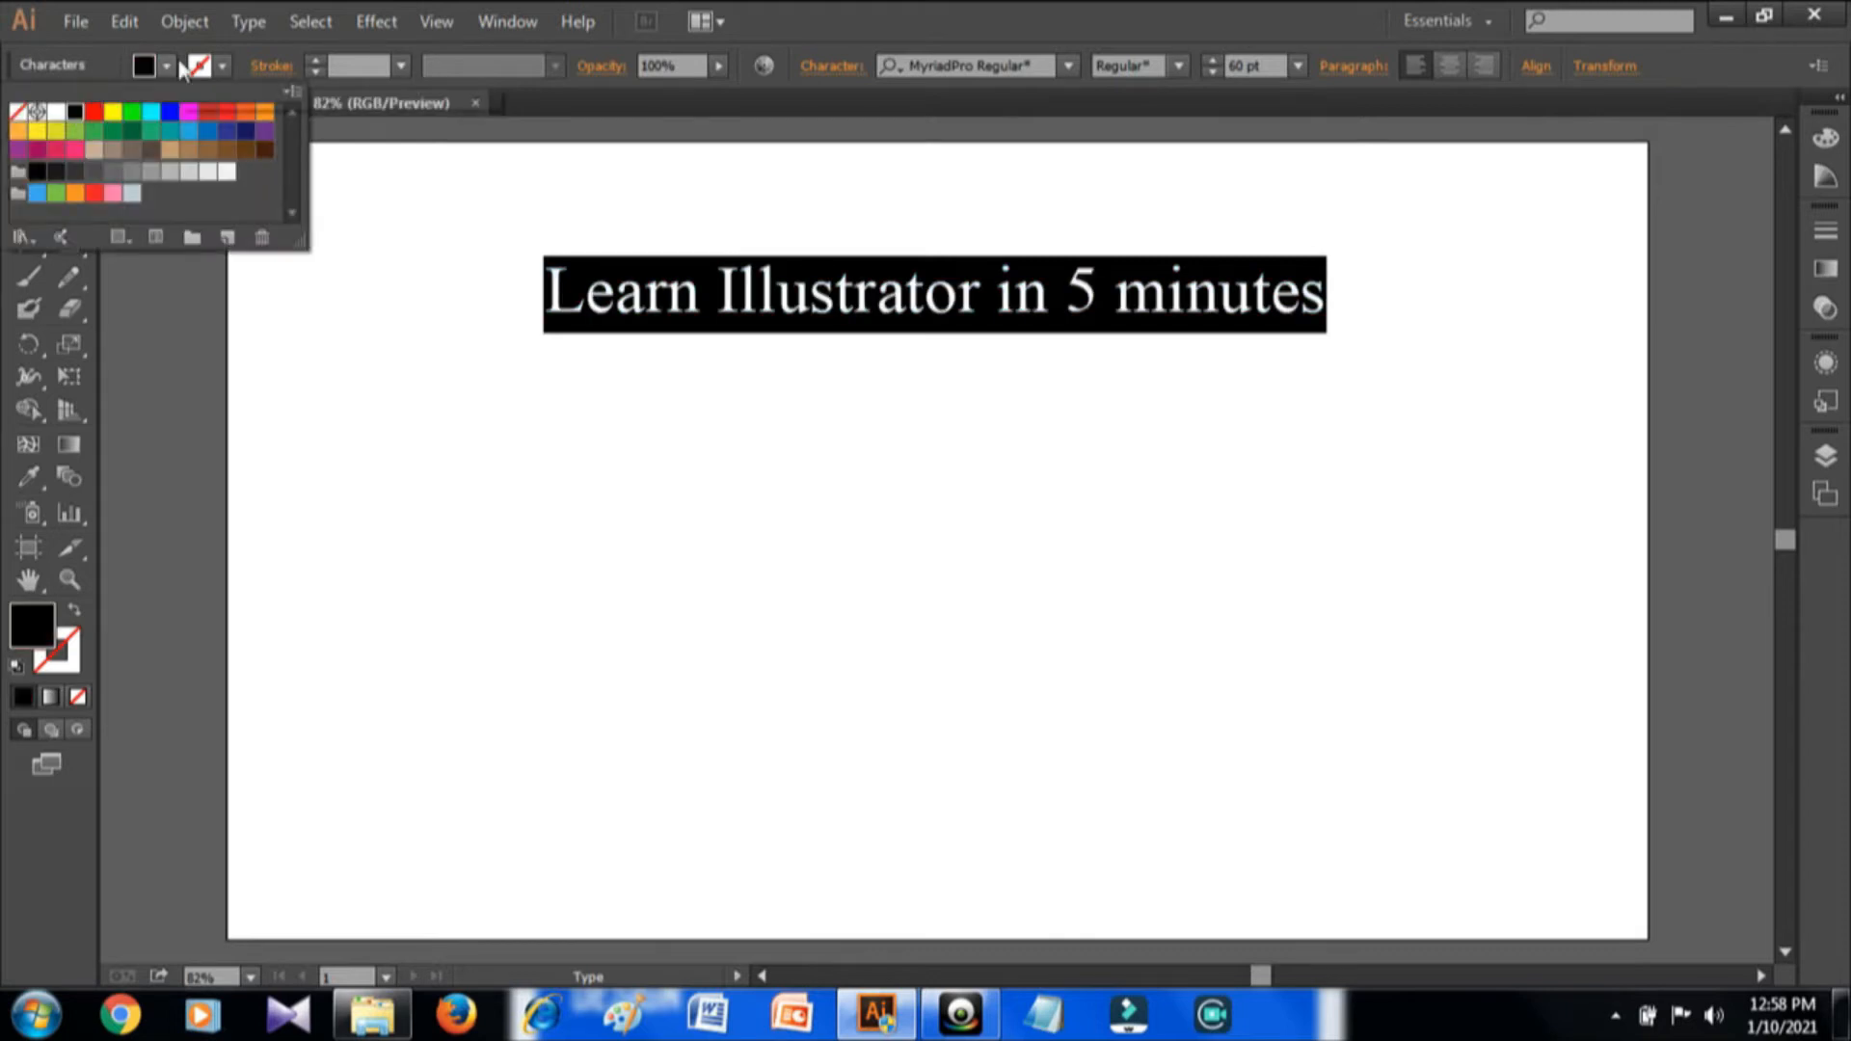
click(167, 75)
click(167, 76)
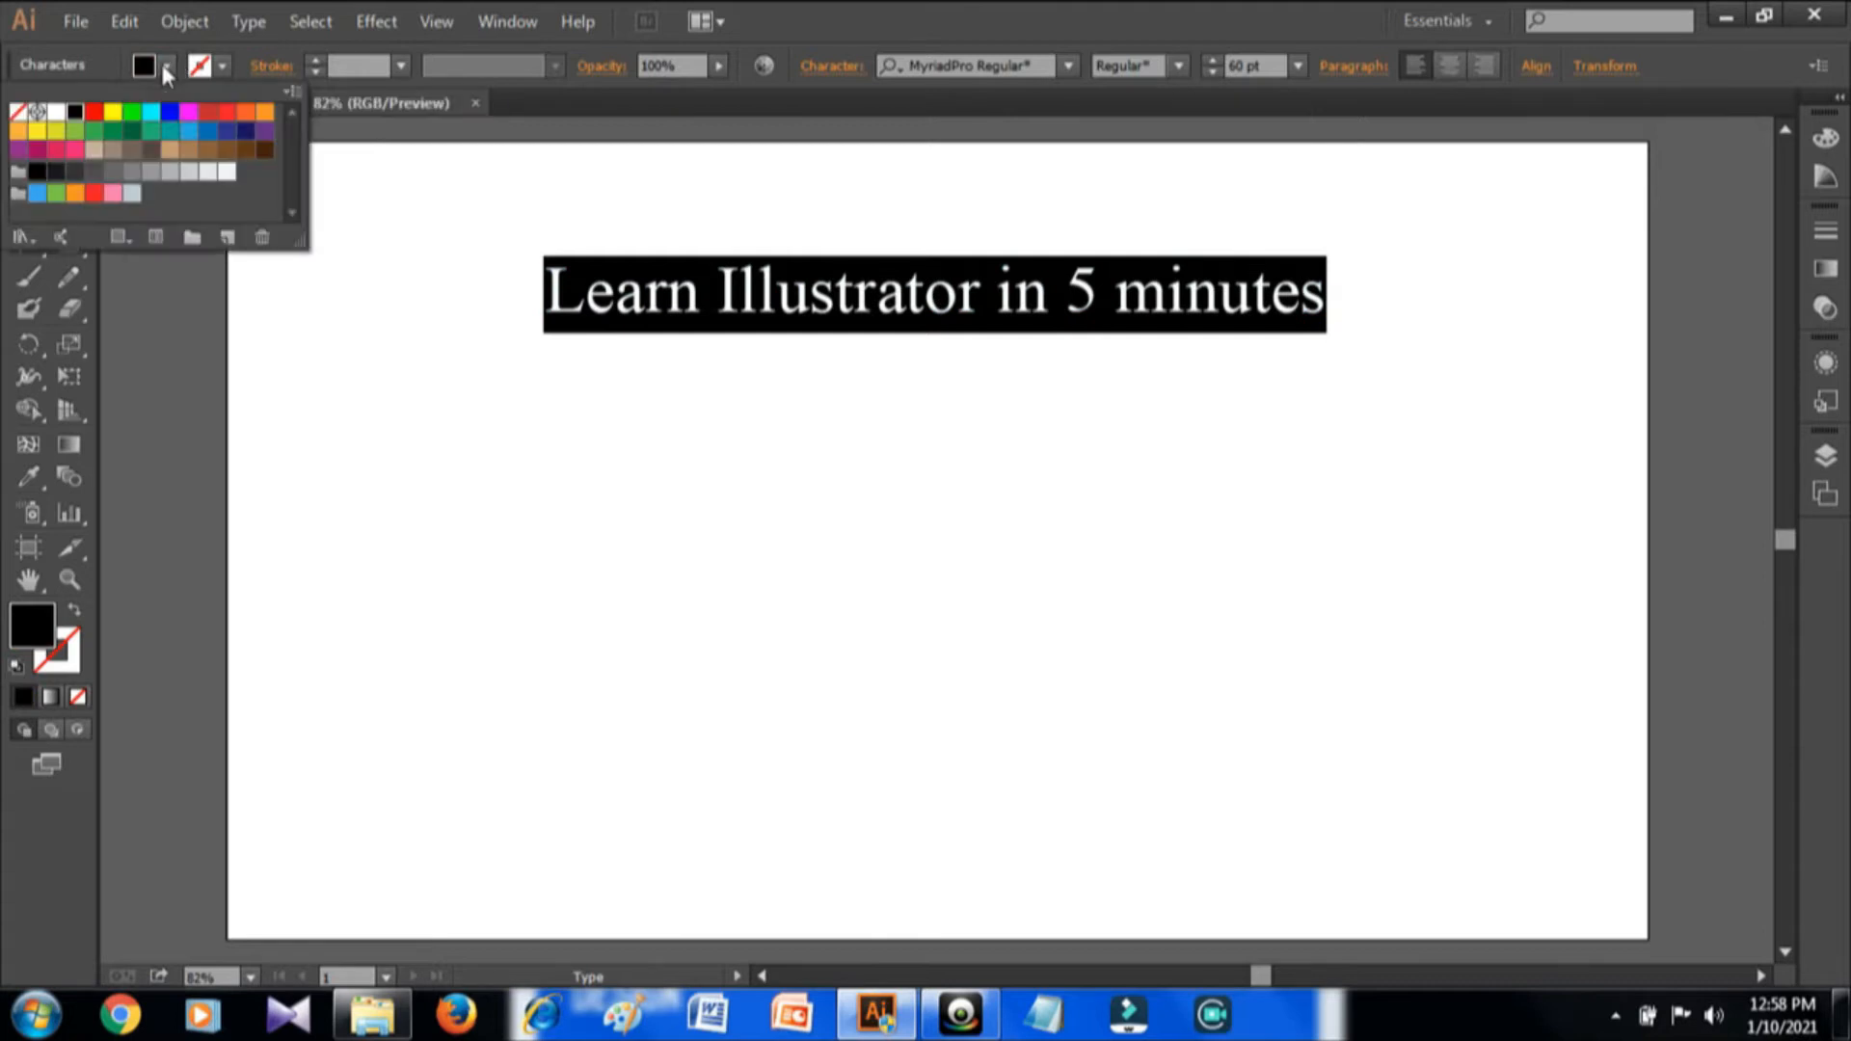
click(167, 75)
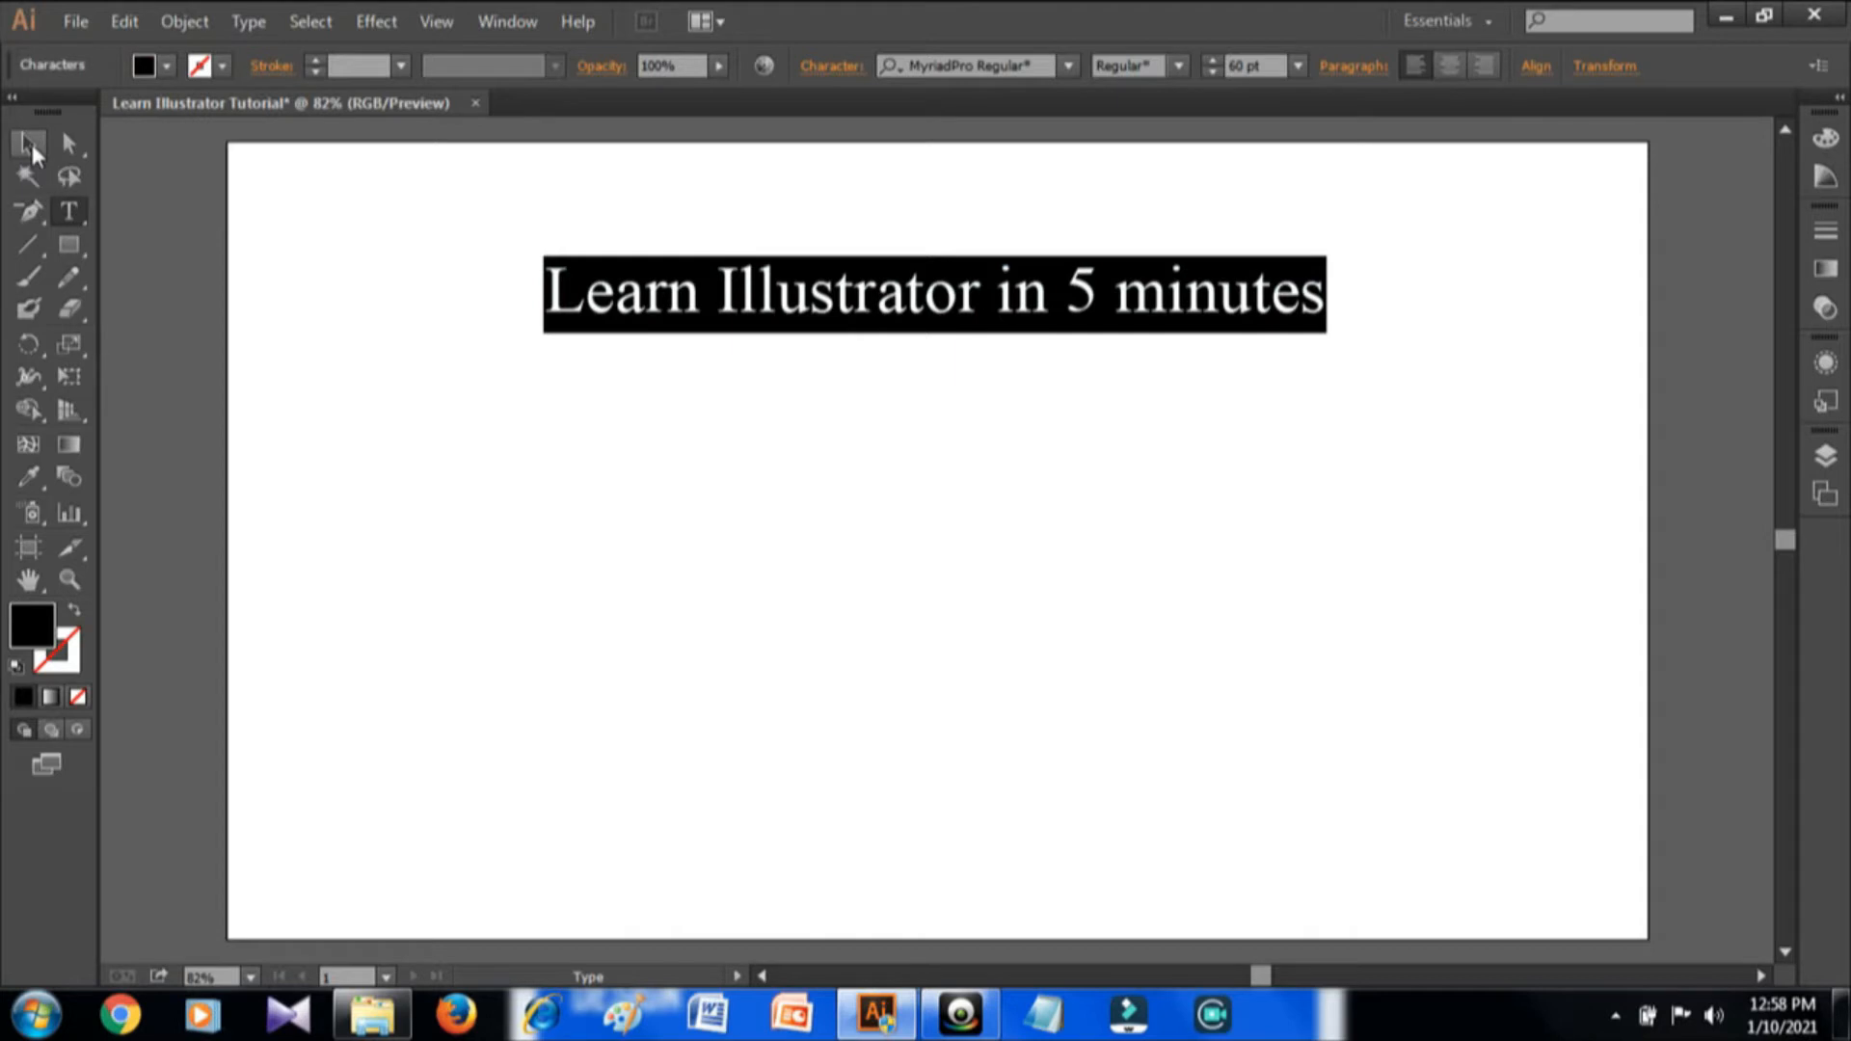
- Move the text line down and to the left, align it to the artboard's horizontal and vertical center, and deselect it
click(29, 145)
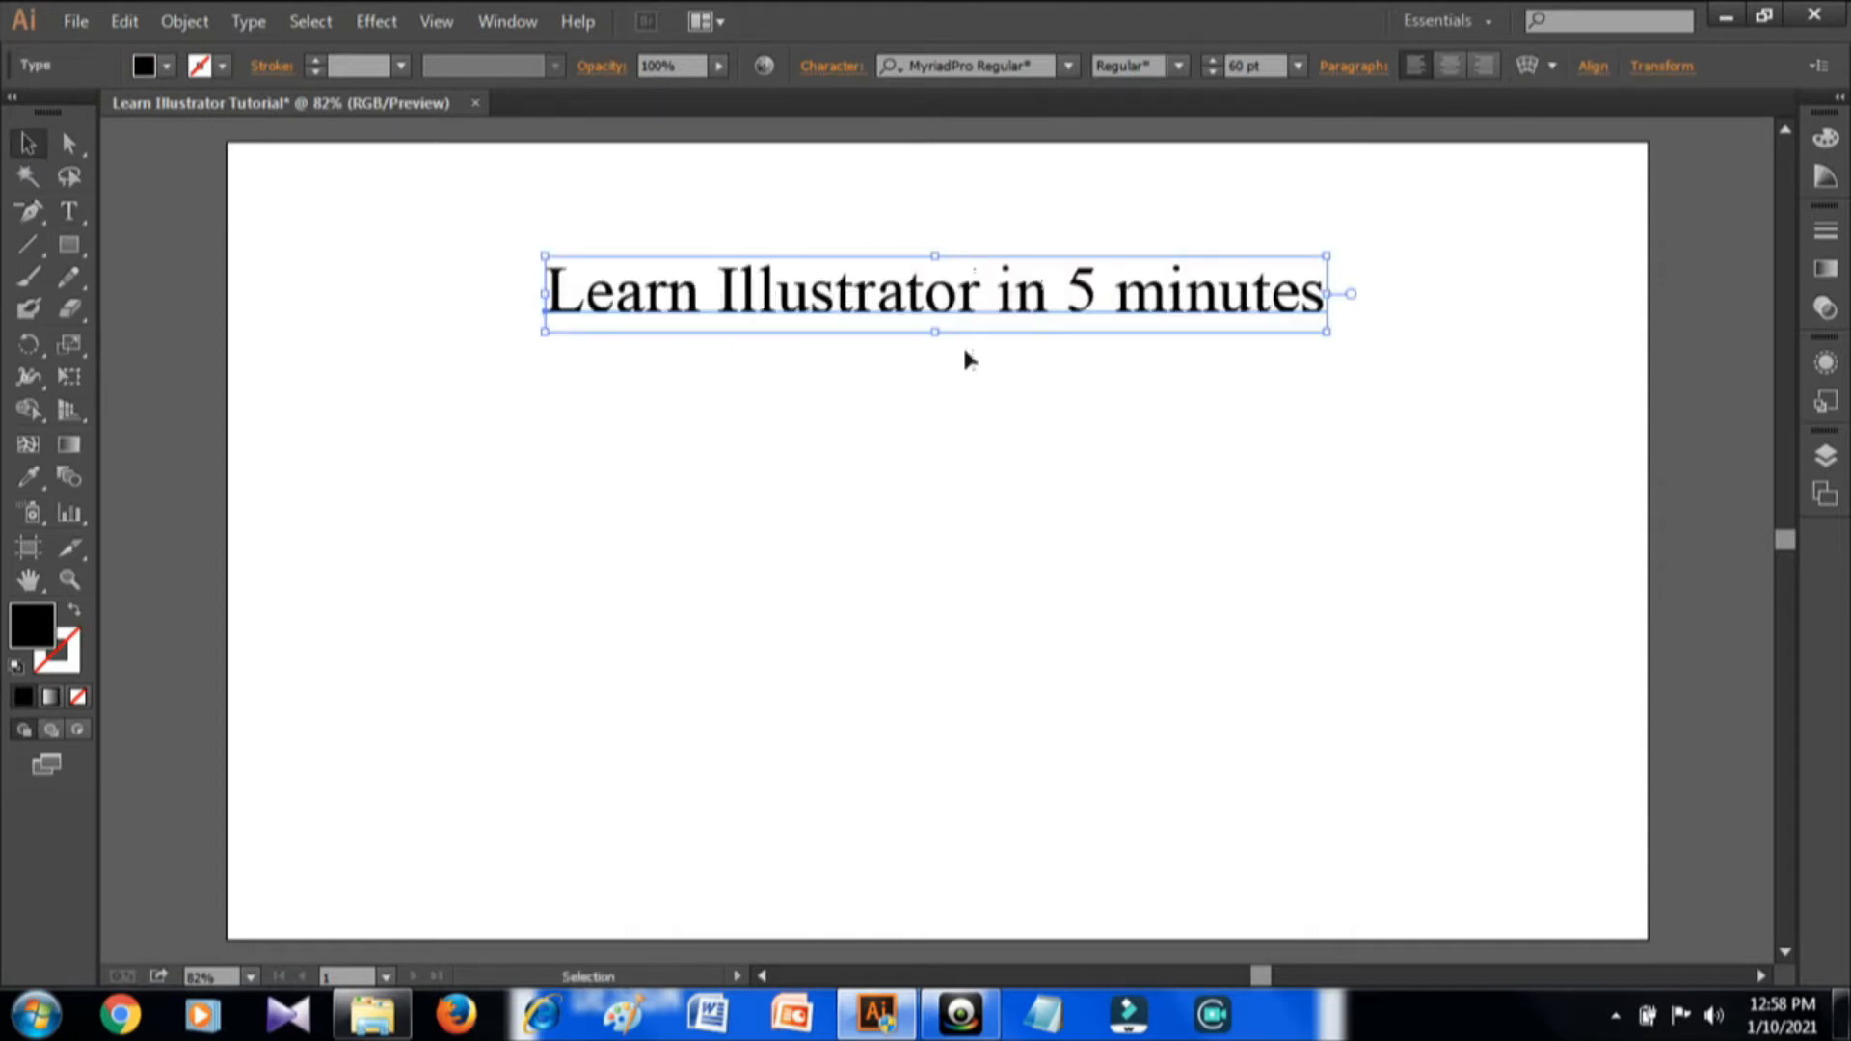
drag(980, 287, 852, 565)
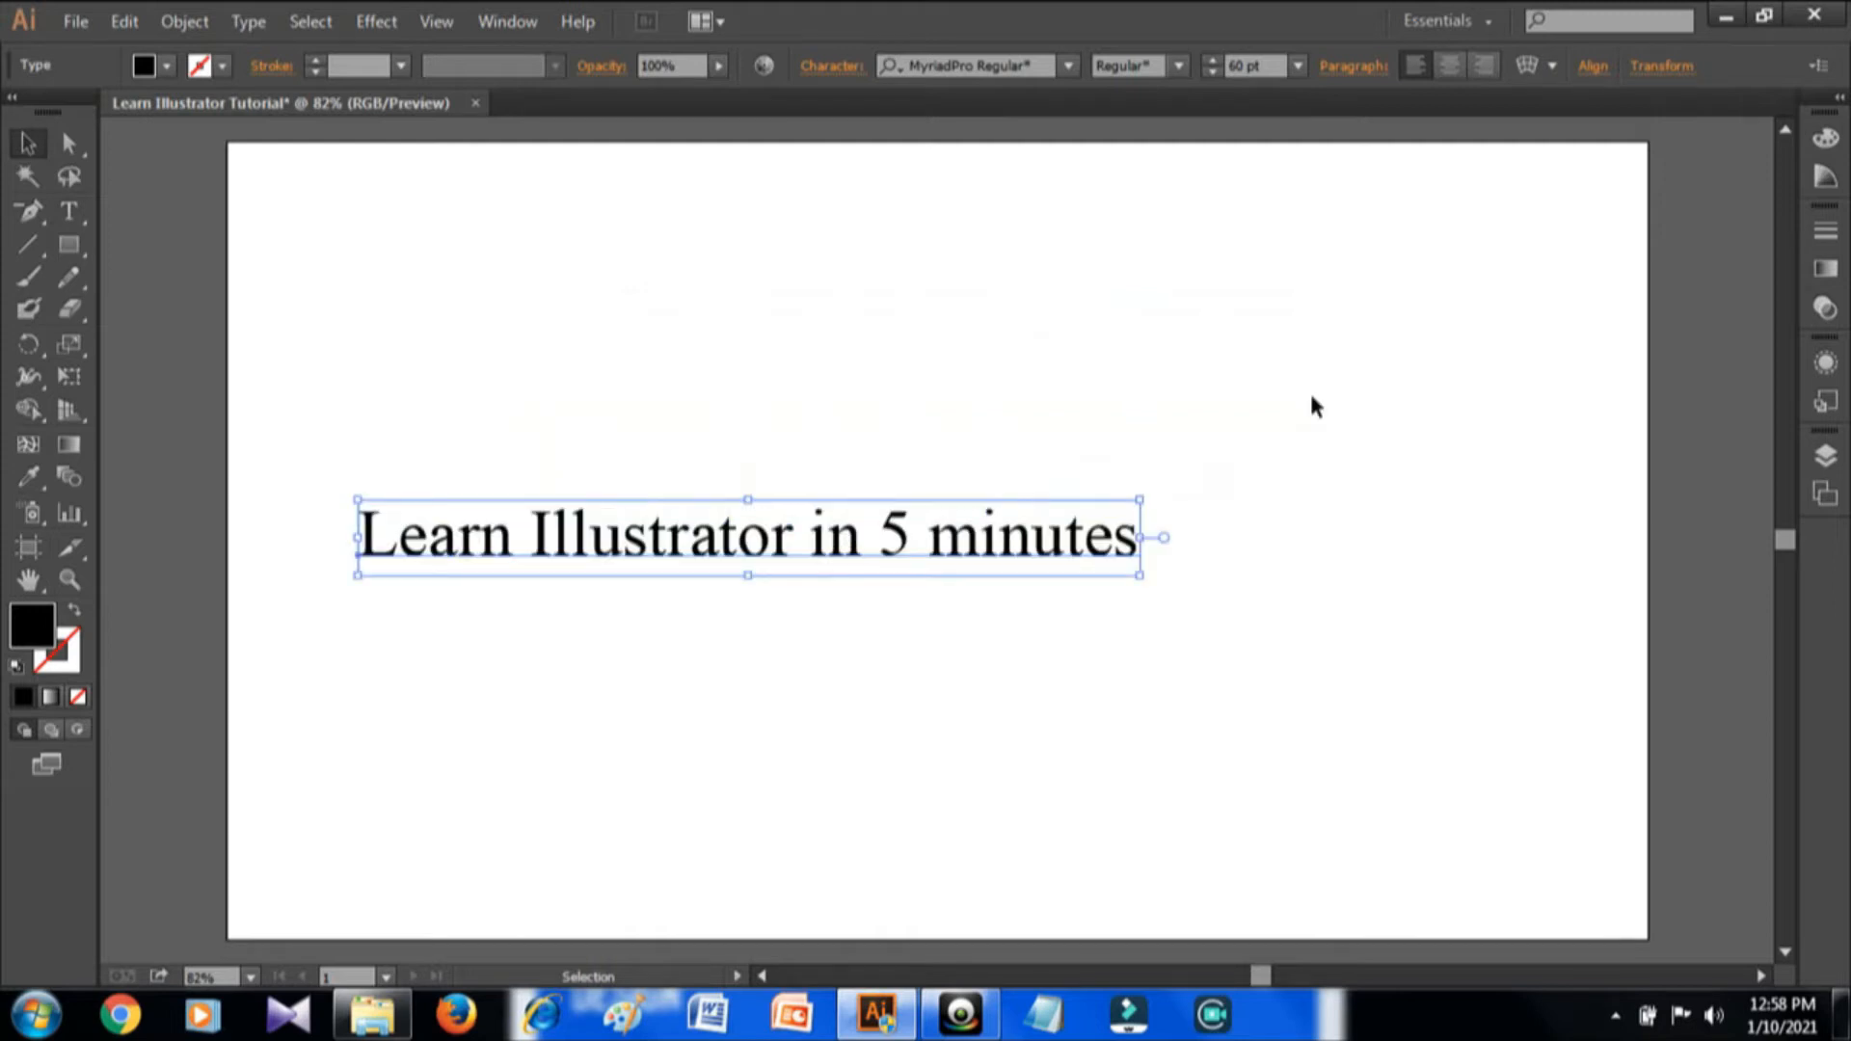
click(1594, 68)
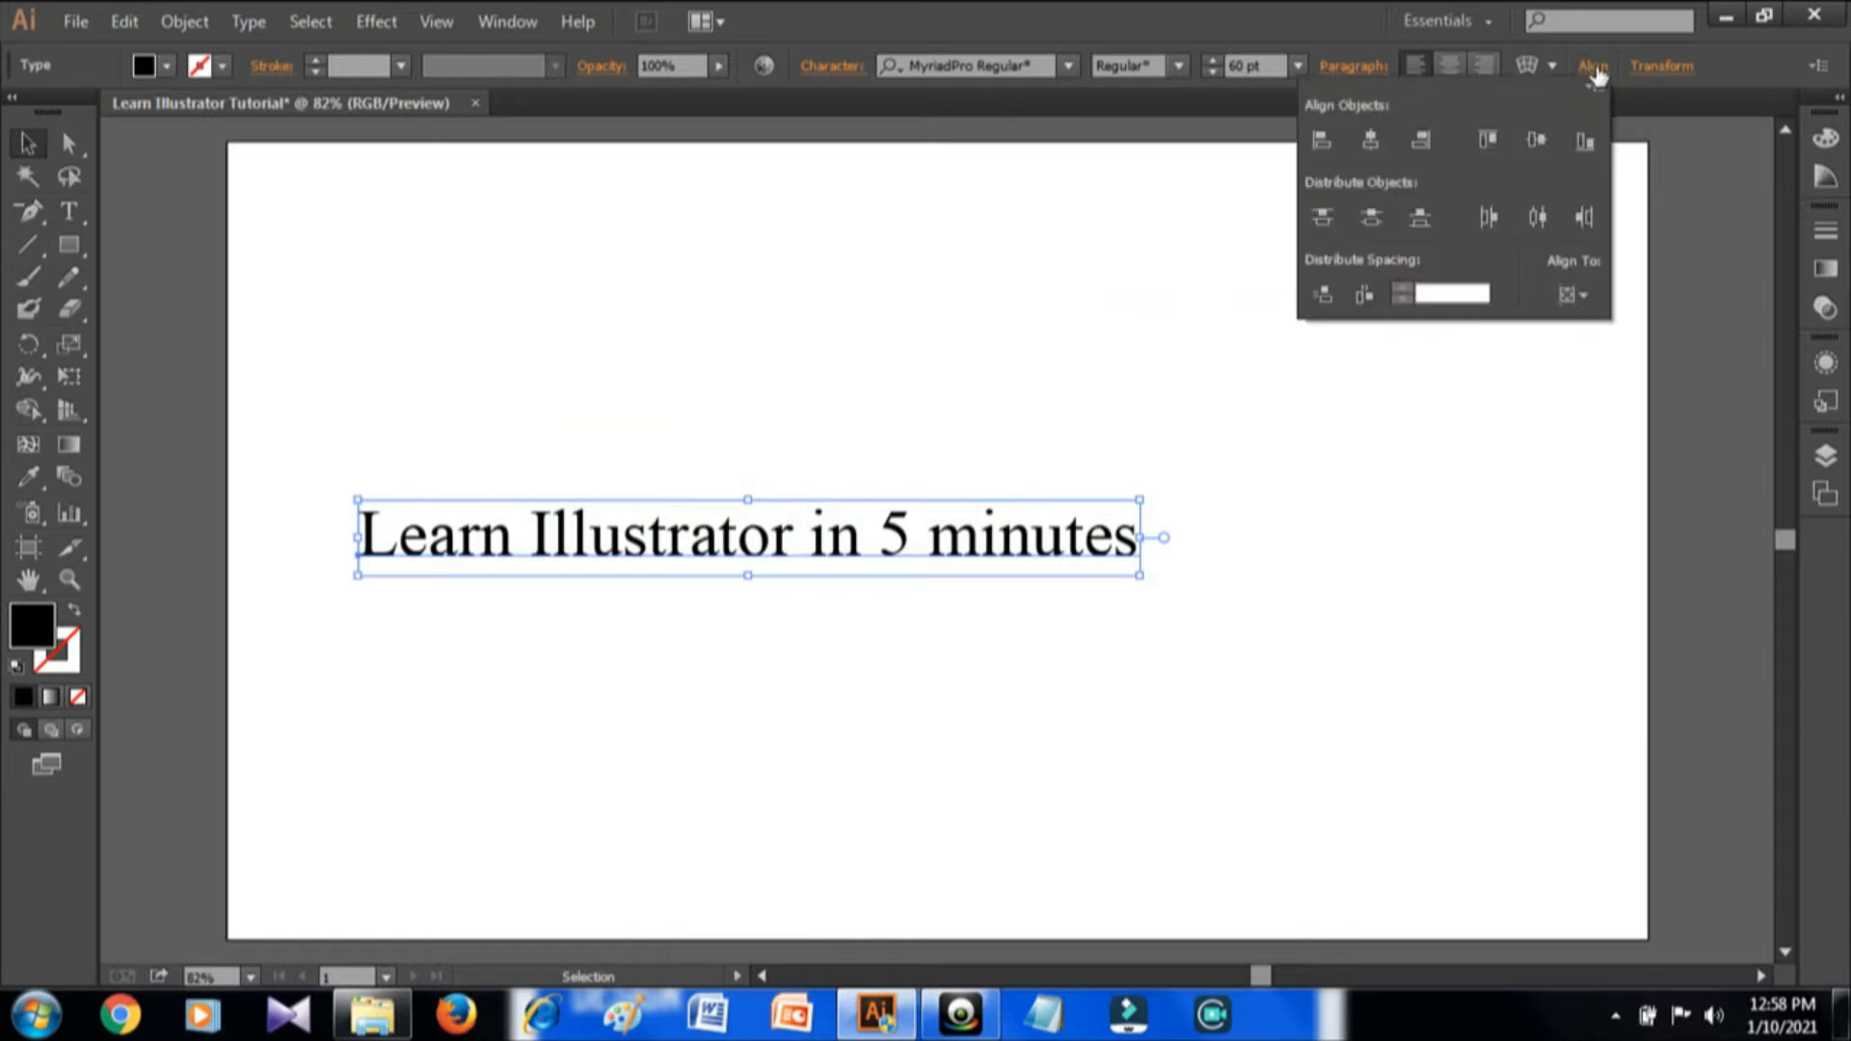
click(1373, 143)
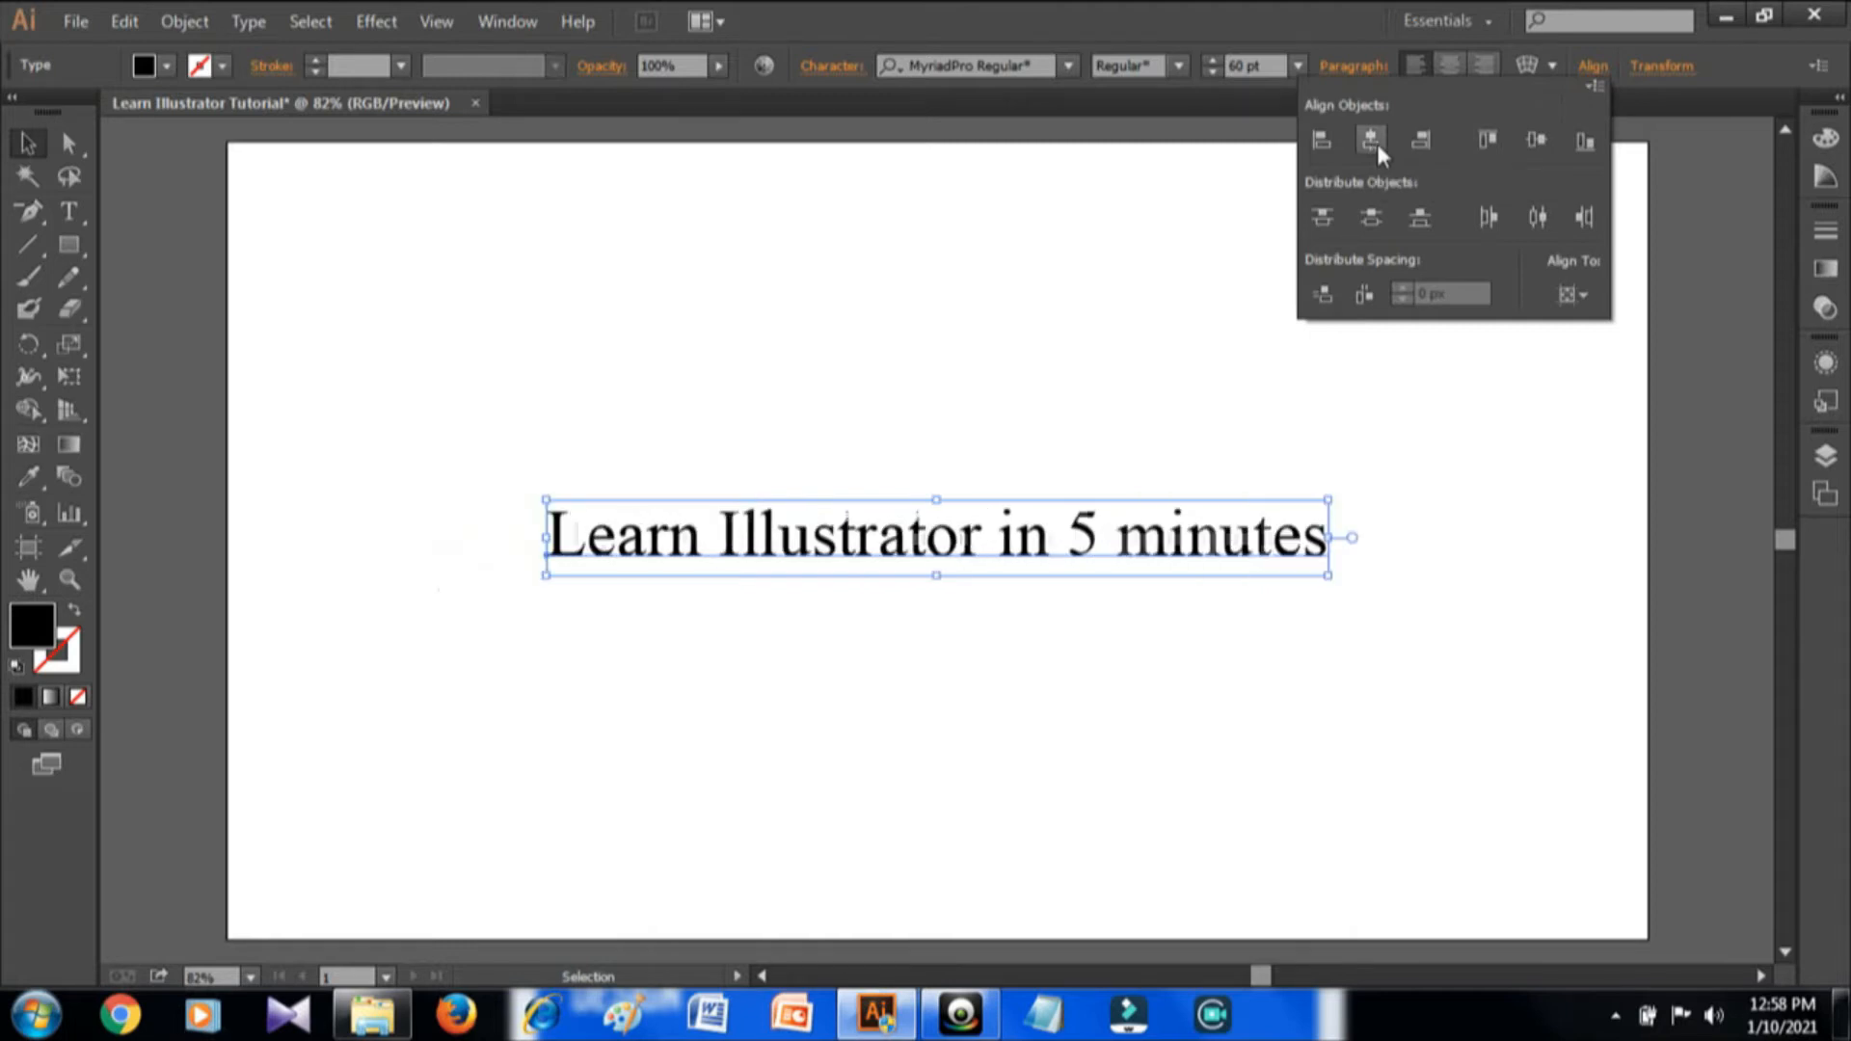
click(1534, 142)
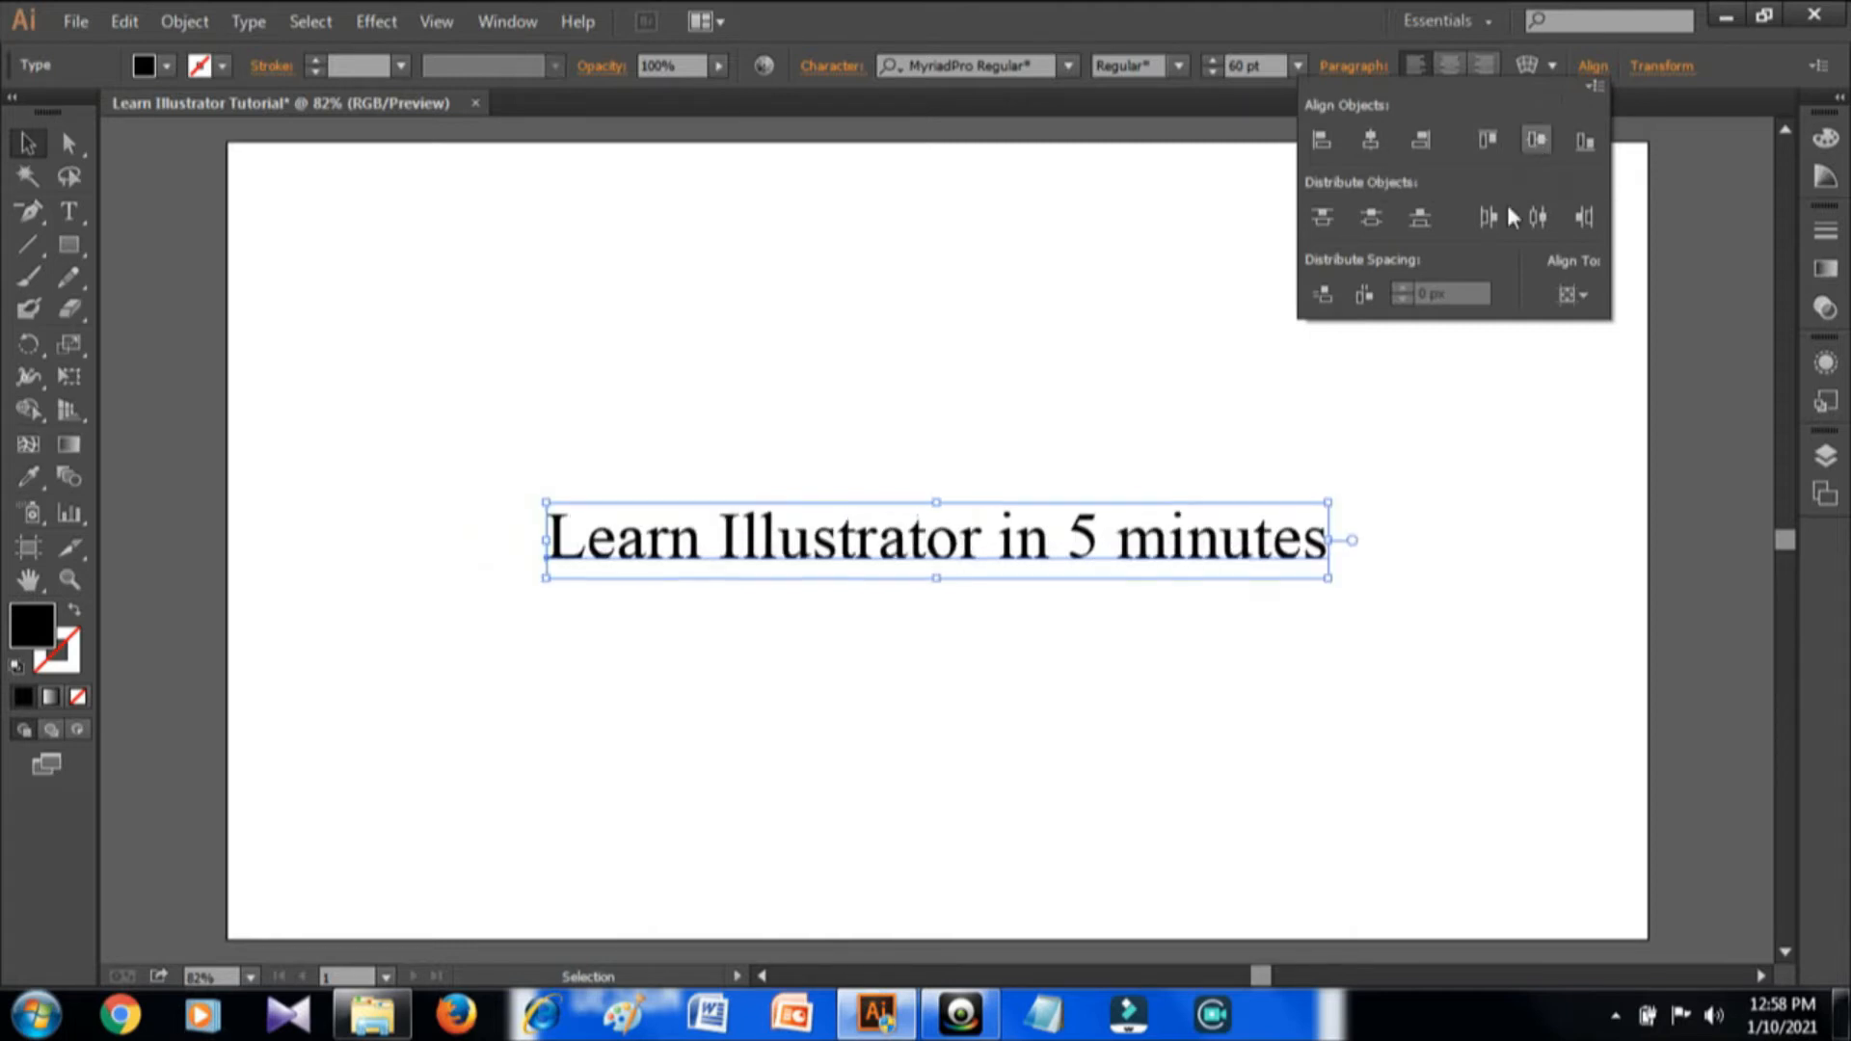
click(1164, 536)
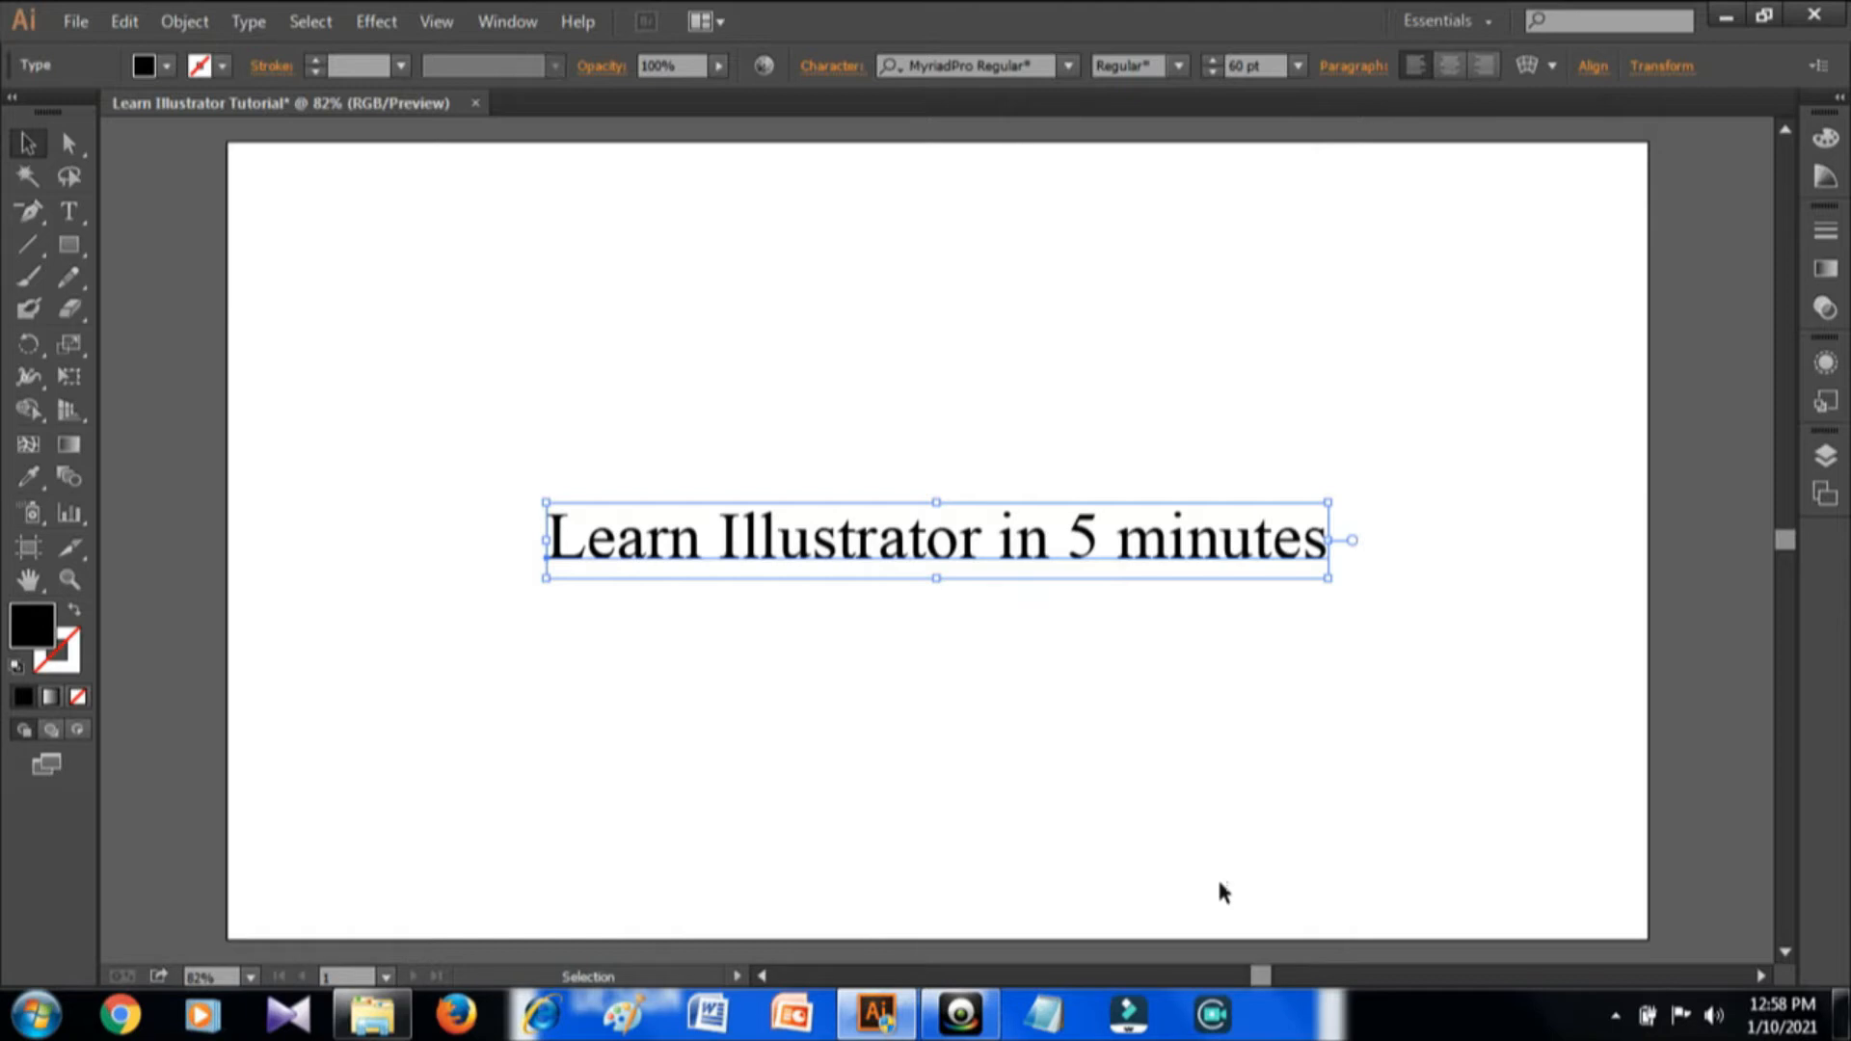
click(808, 592)
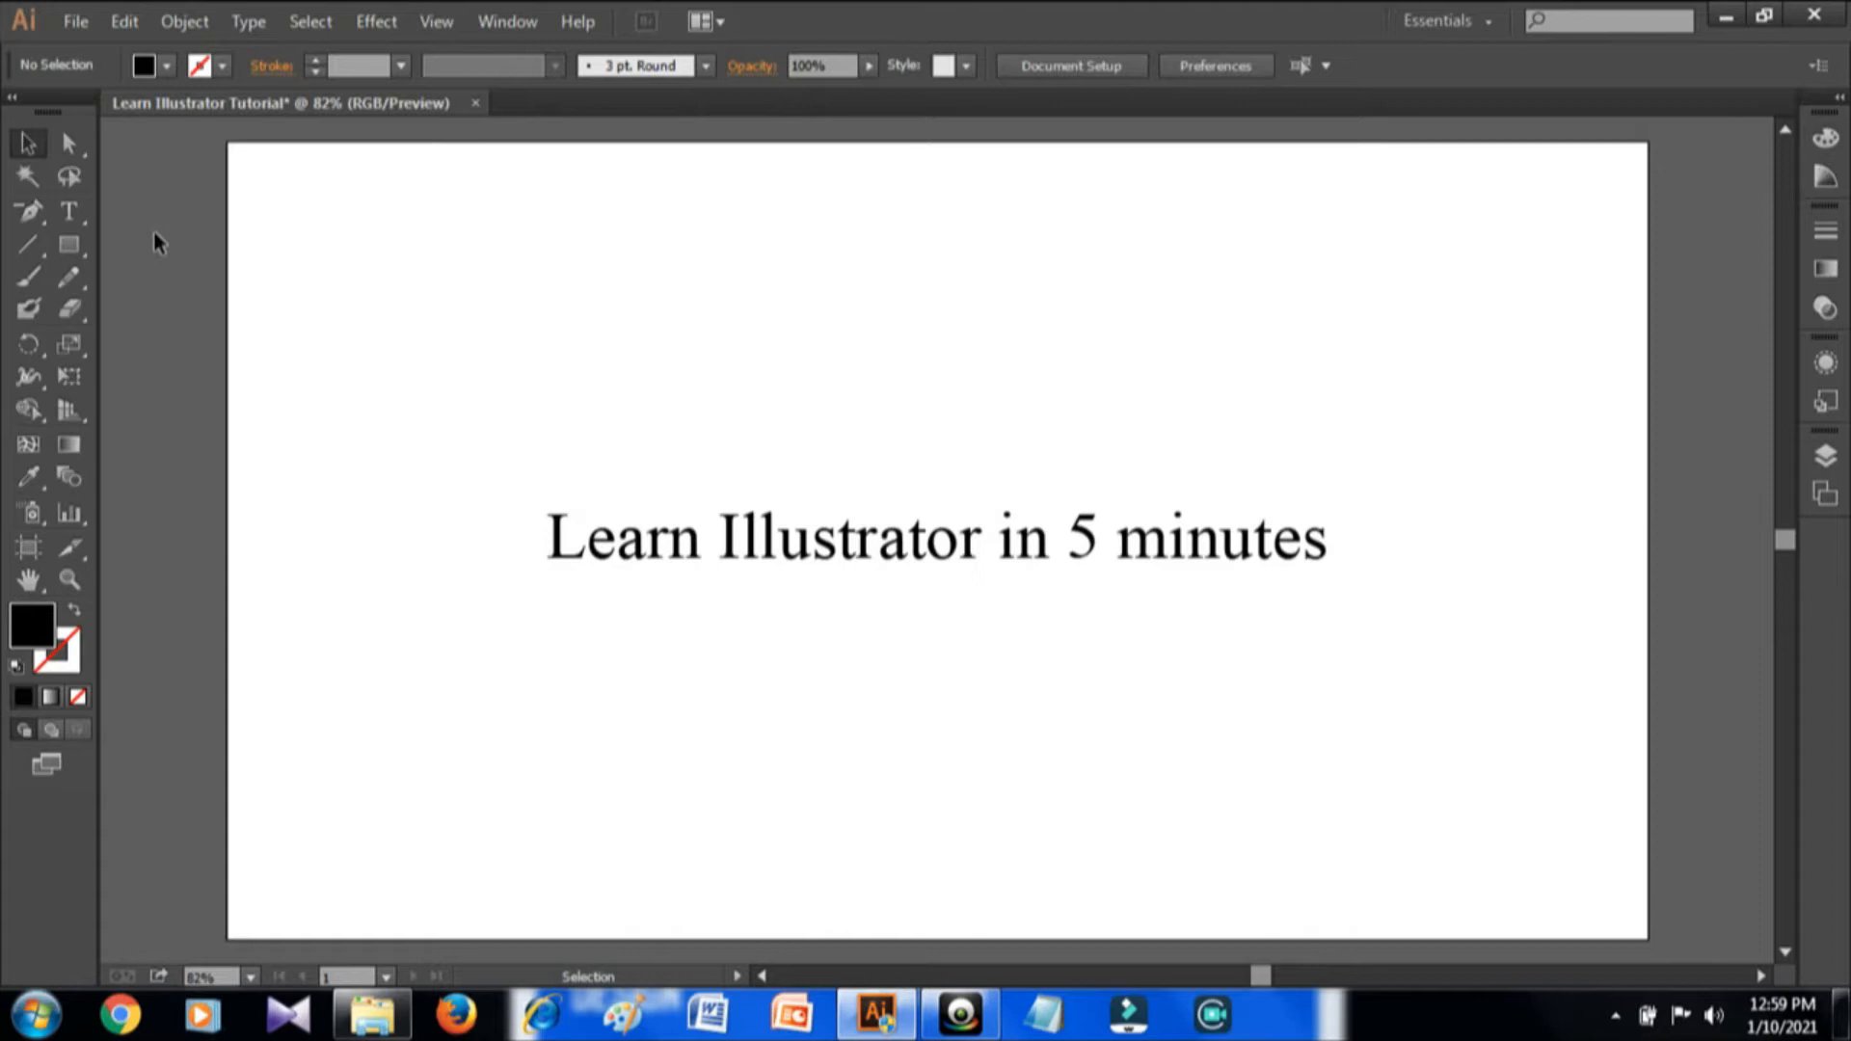
- Draw a rectangle covering the whole artboard and fill it with the RGB Red swatch
click(79, 241)
drag(228, 142, 1648, 940)
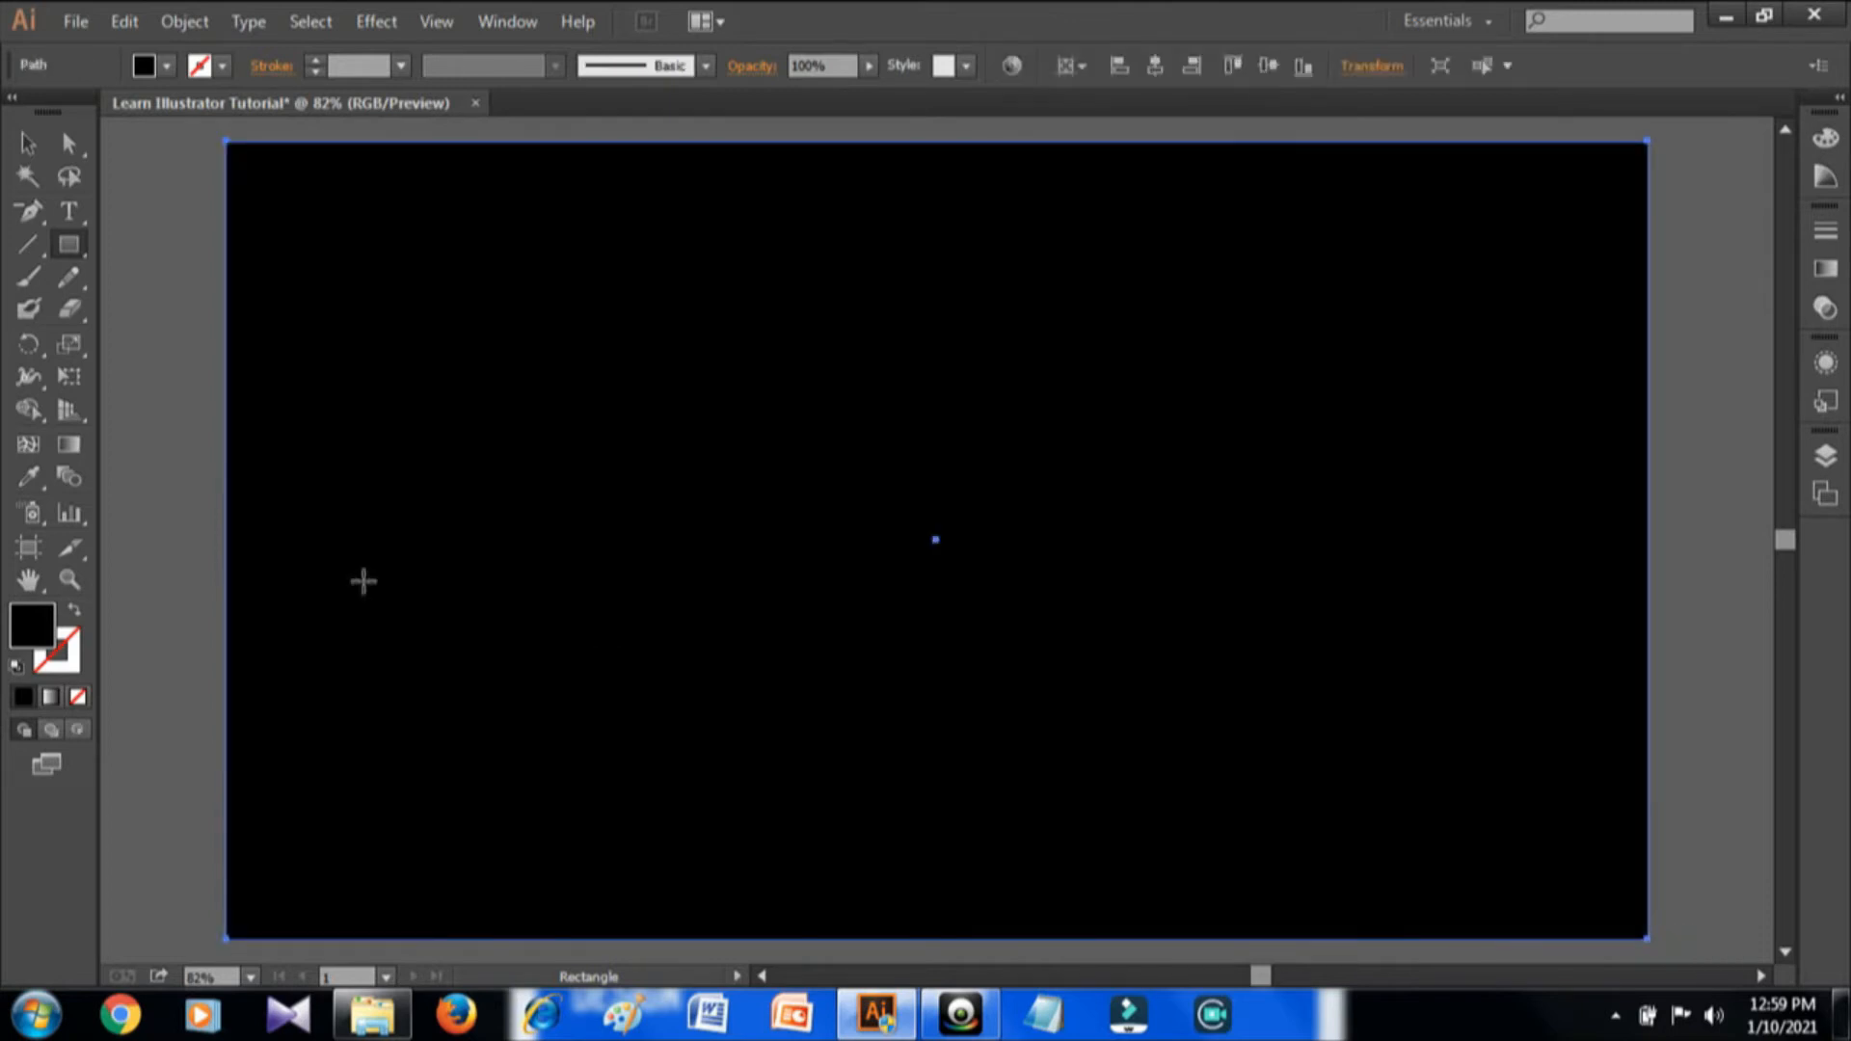
click(167, 66)
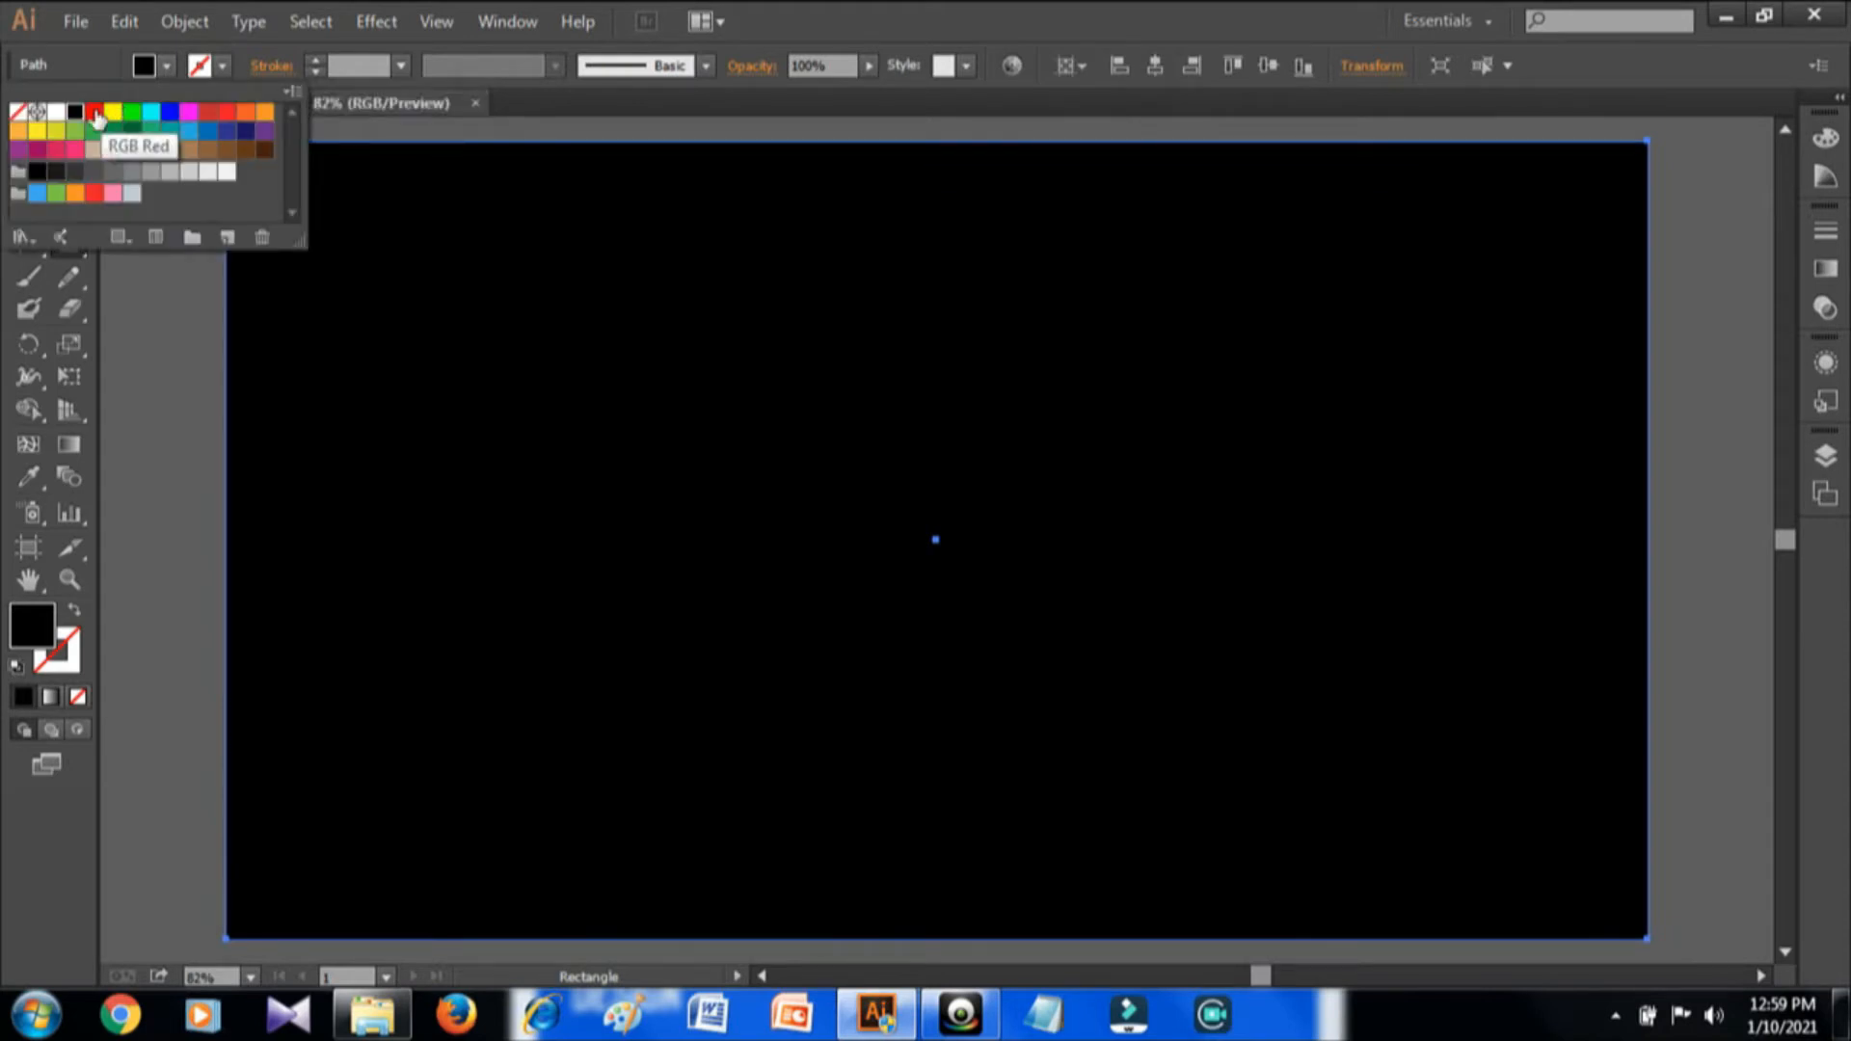
click(95, 113)
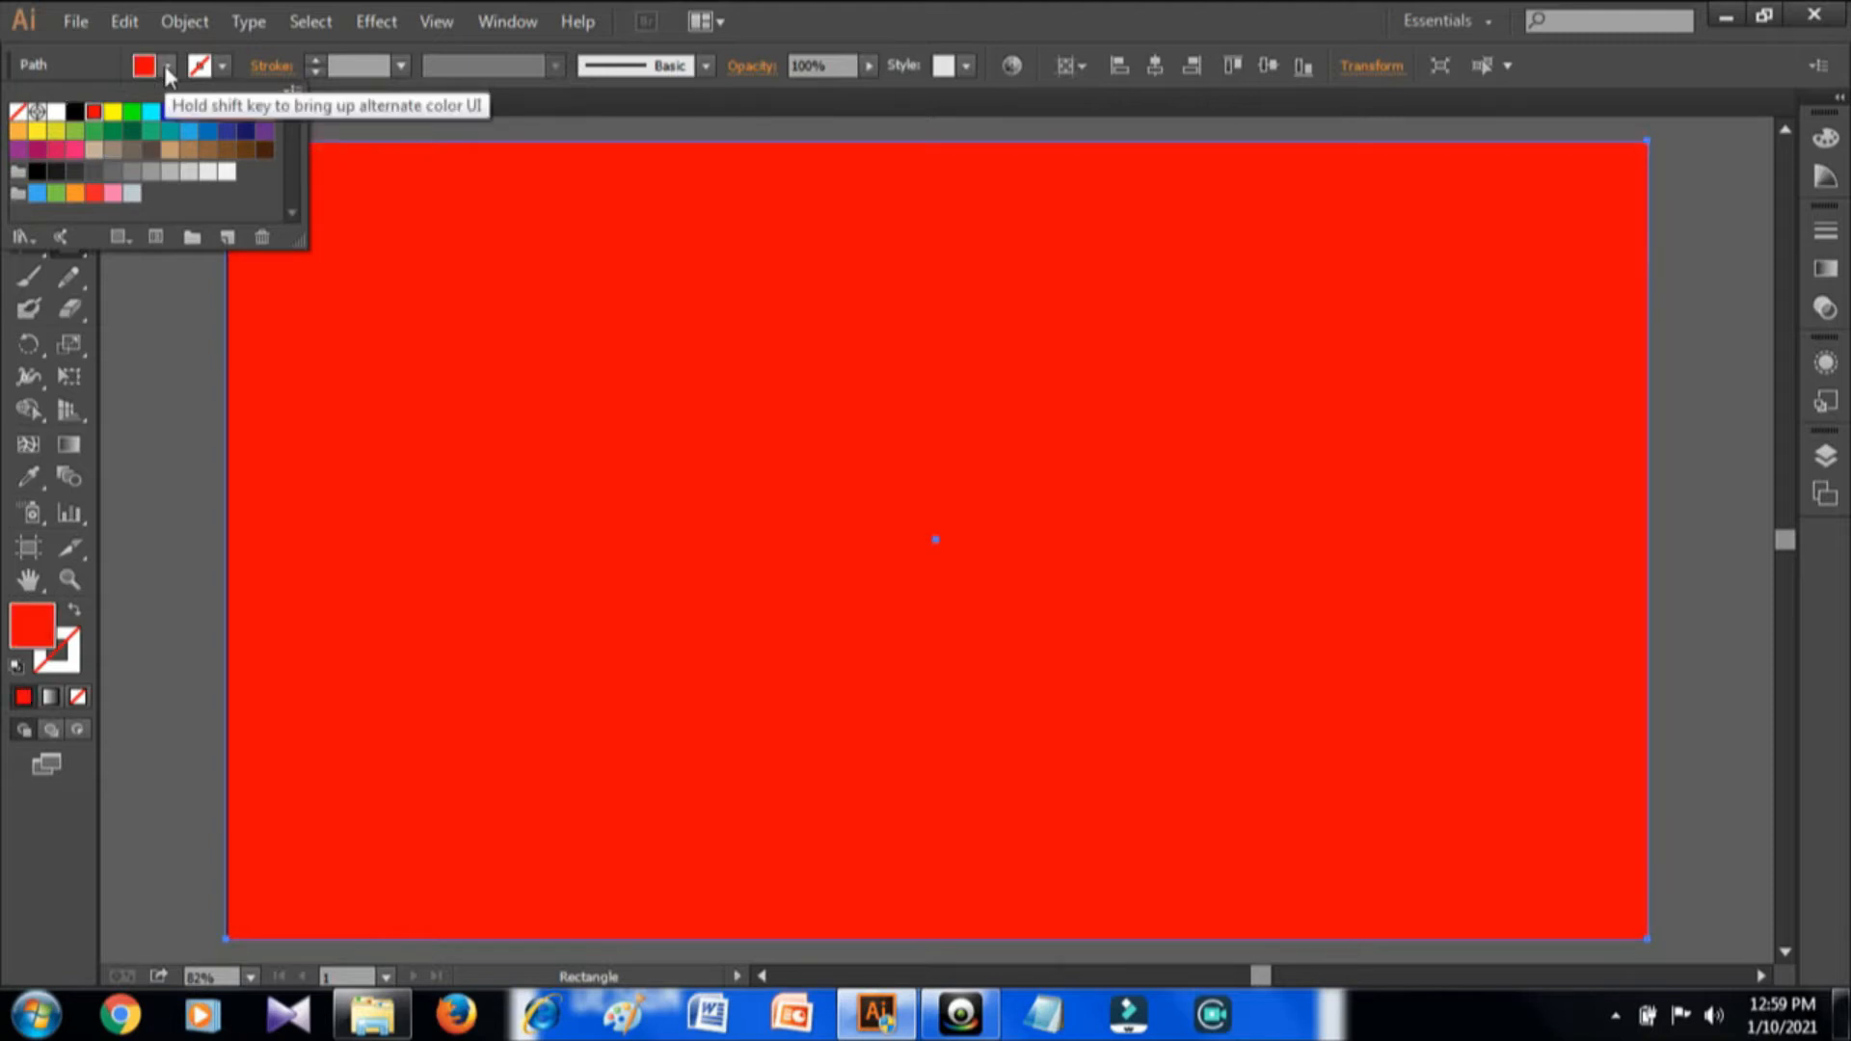
click(165, 67)
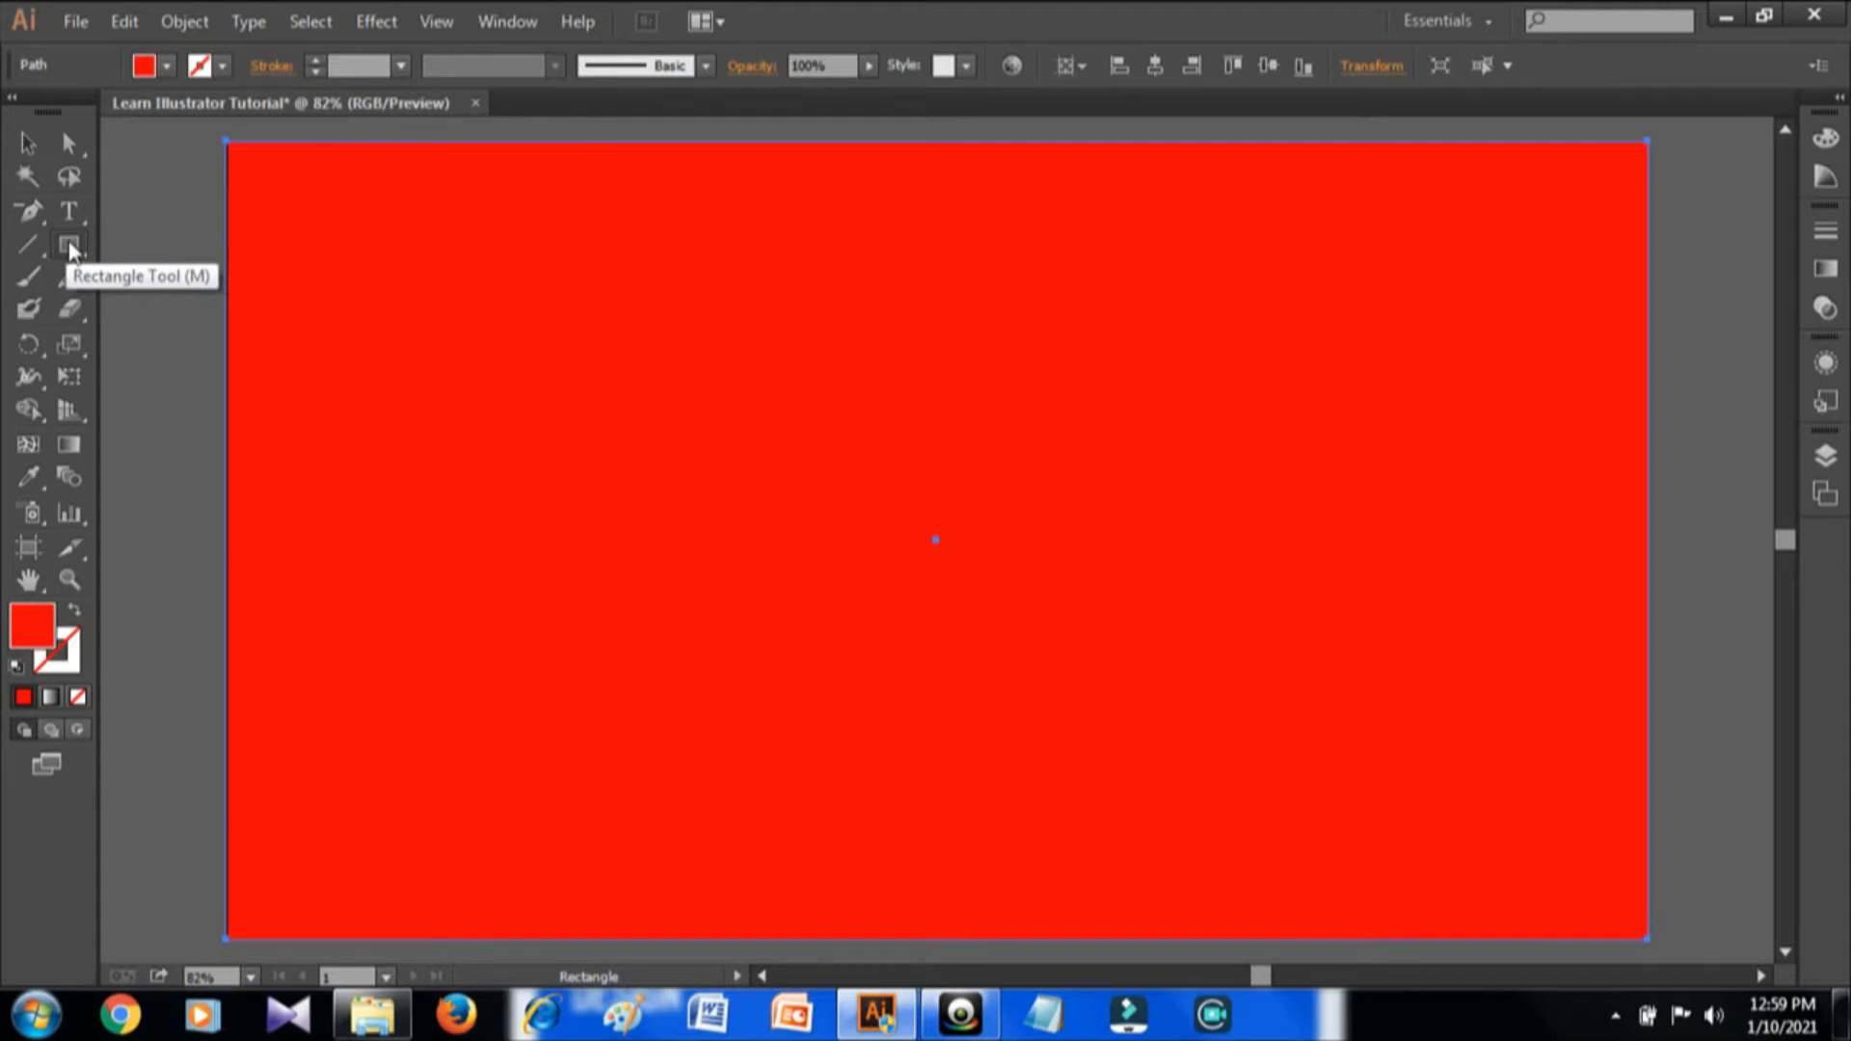
click(76, 253)
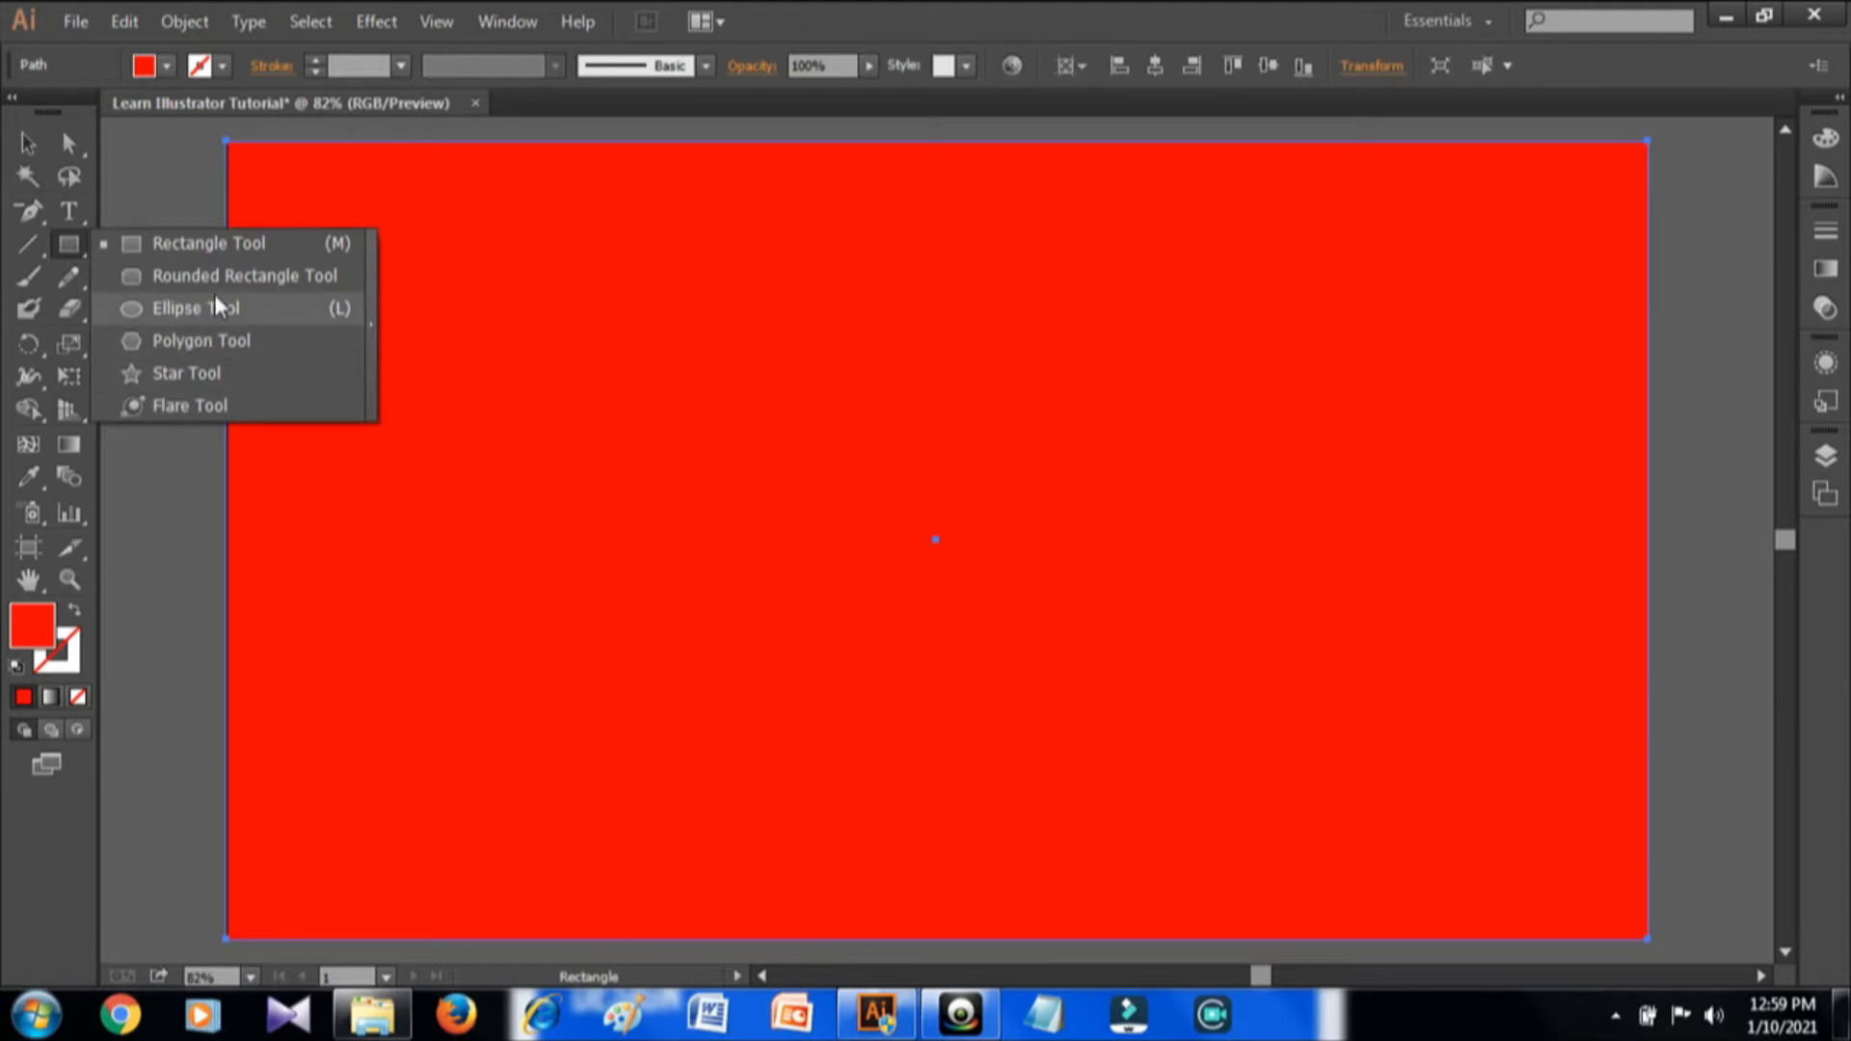
click(77, 241)
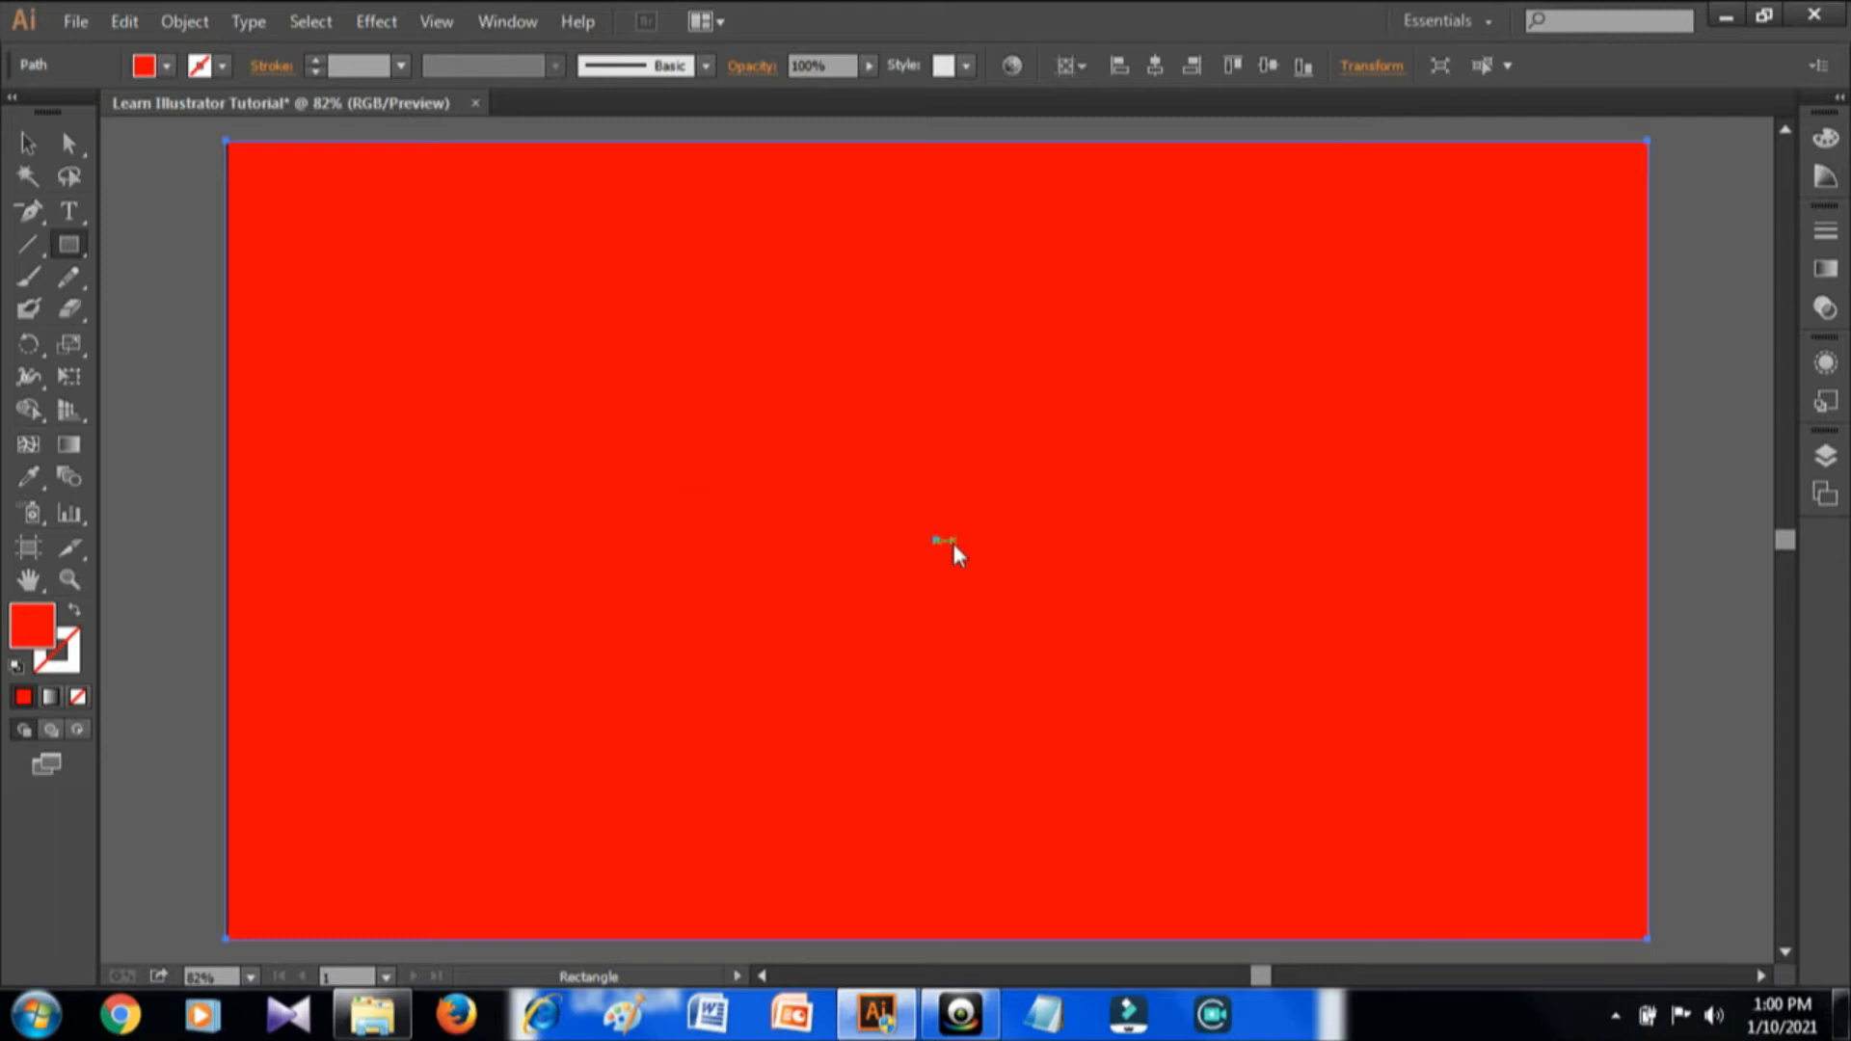
- Send the red rectangle to the back behind the text line and lock it in place
right_click(952, 544)
click(918, 561)
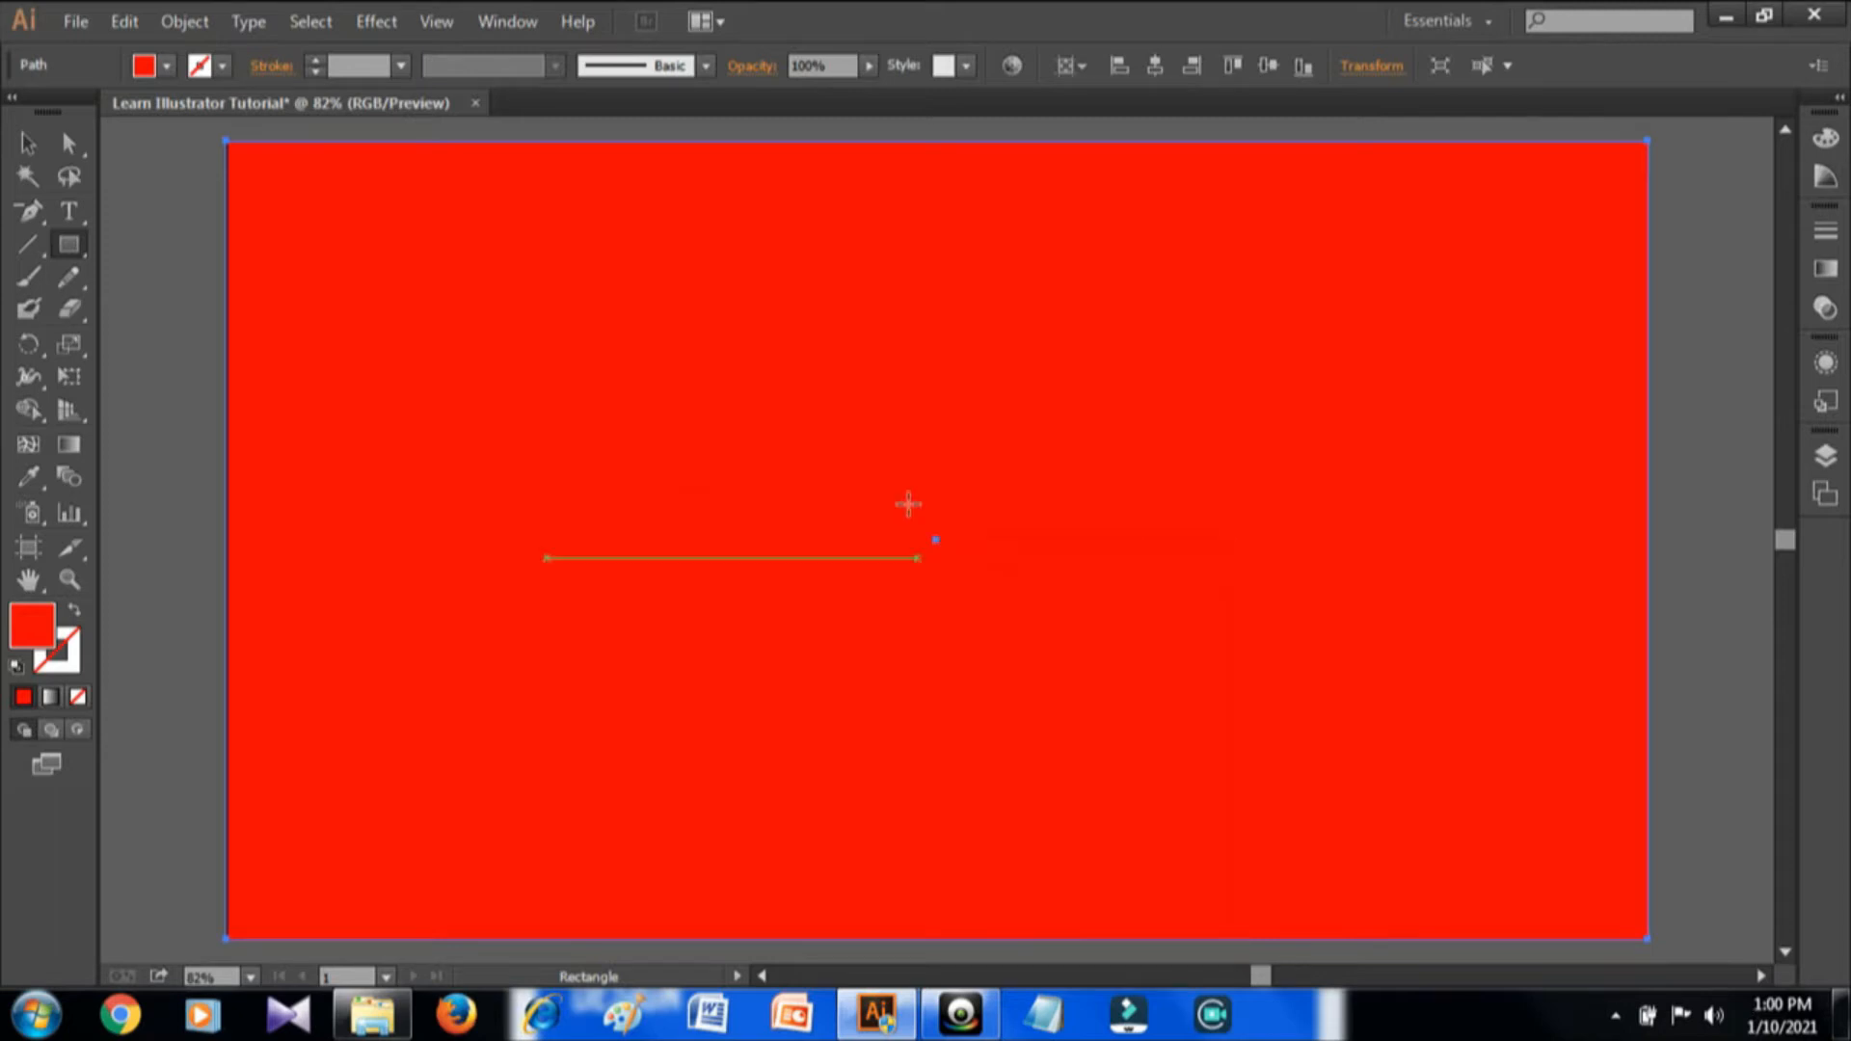
click(908, 503)
click(958, 542)
right_click(985, 544)
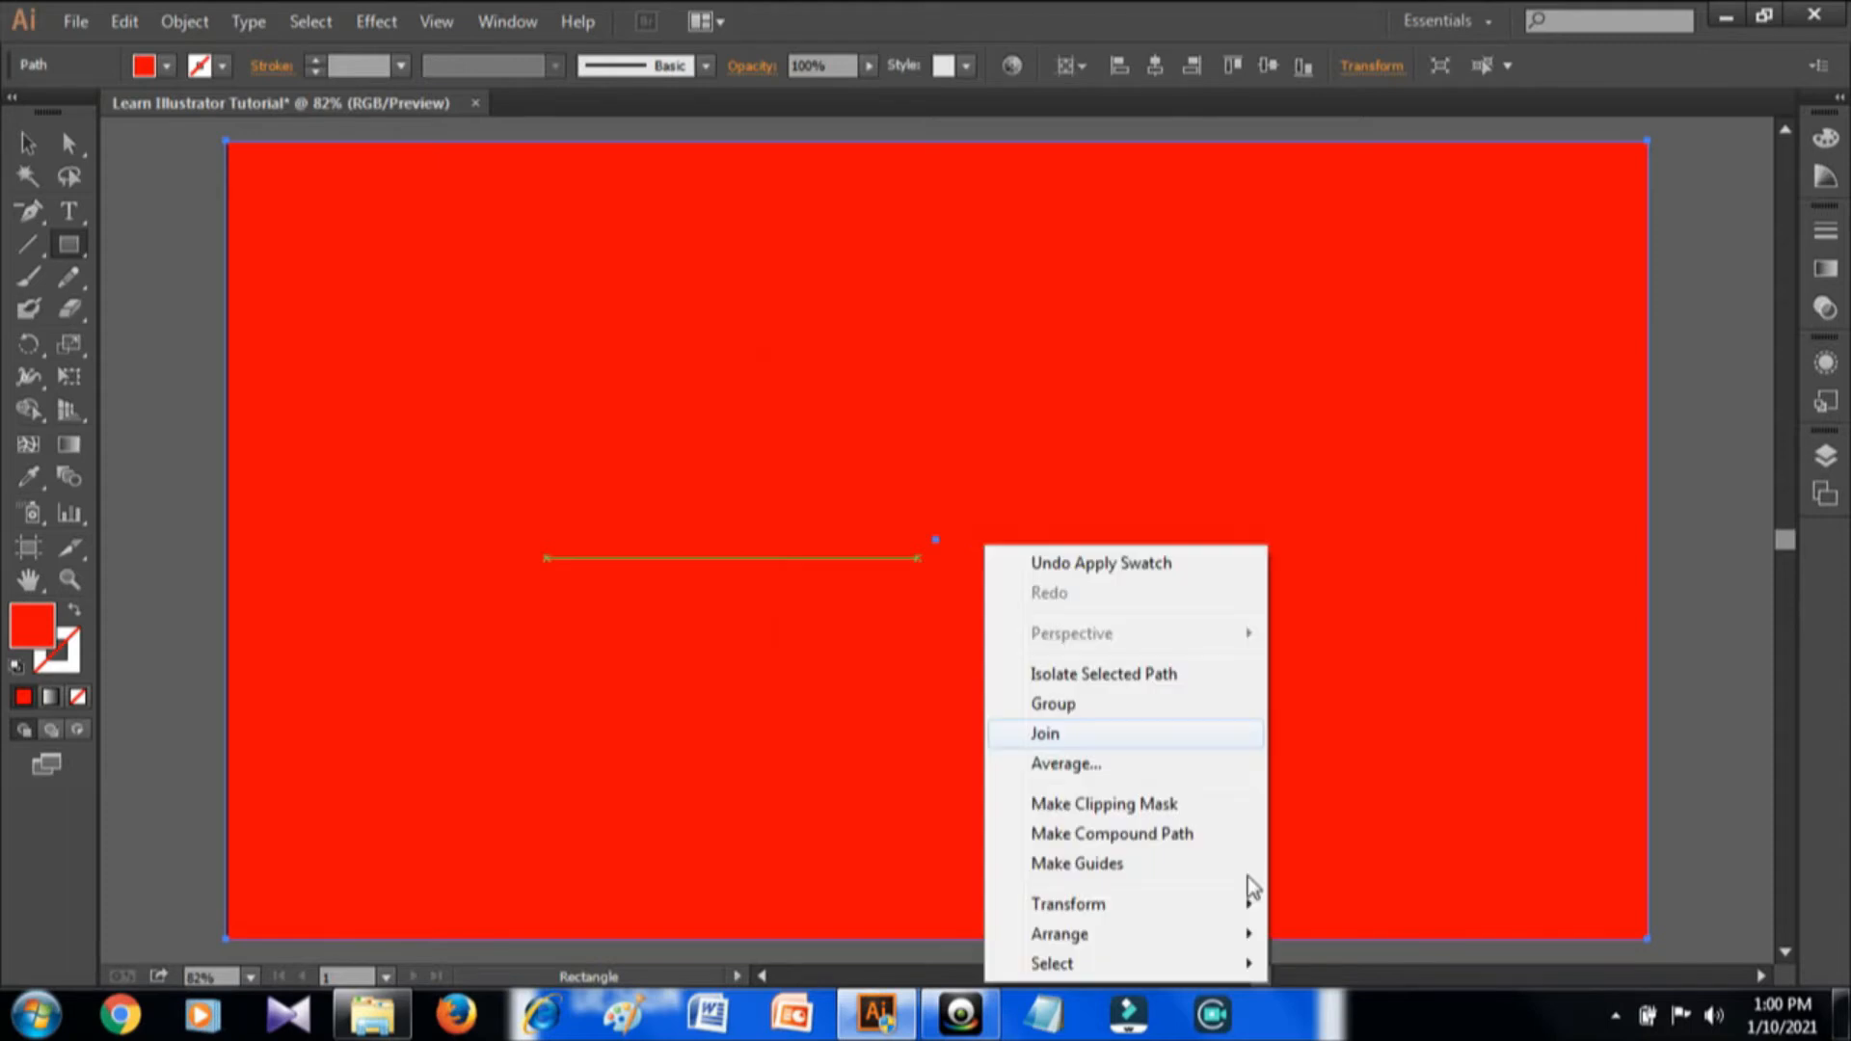
mouse_move(1253, 941)
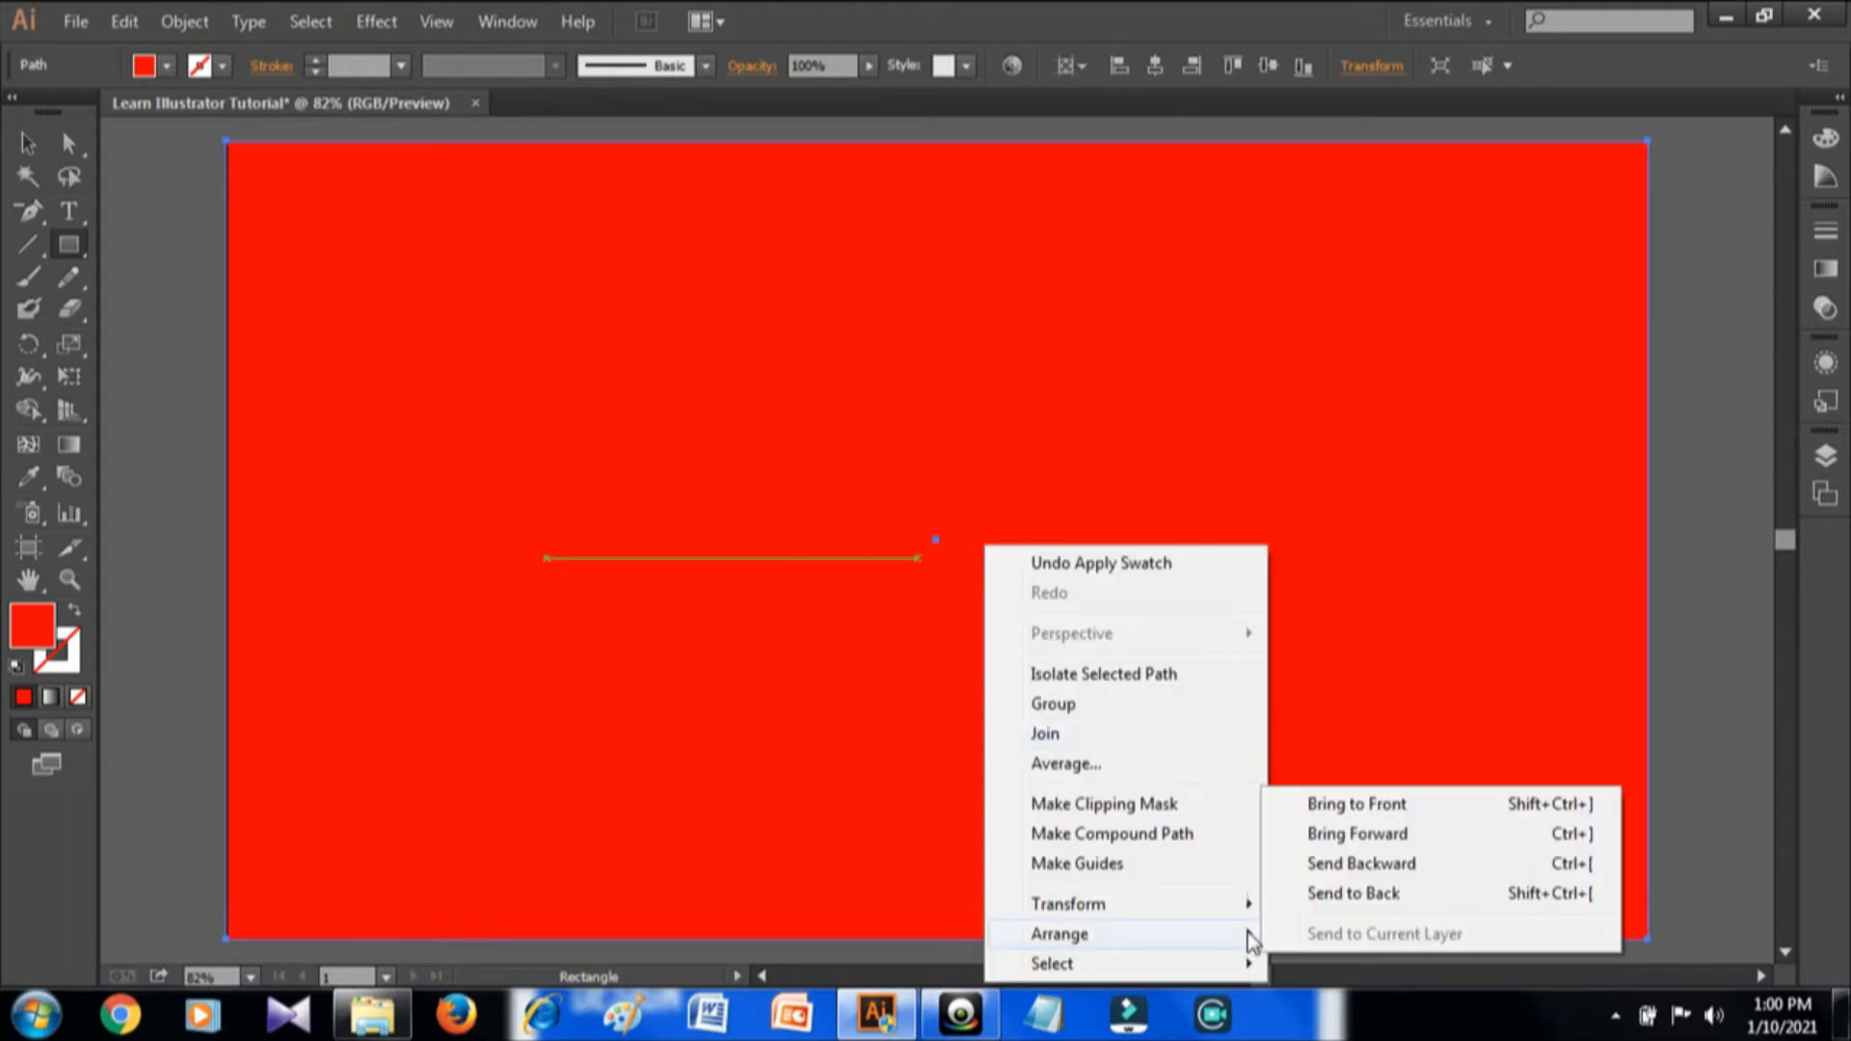
click(1334, 898)
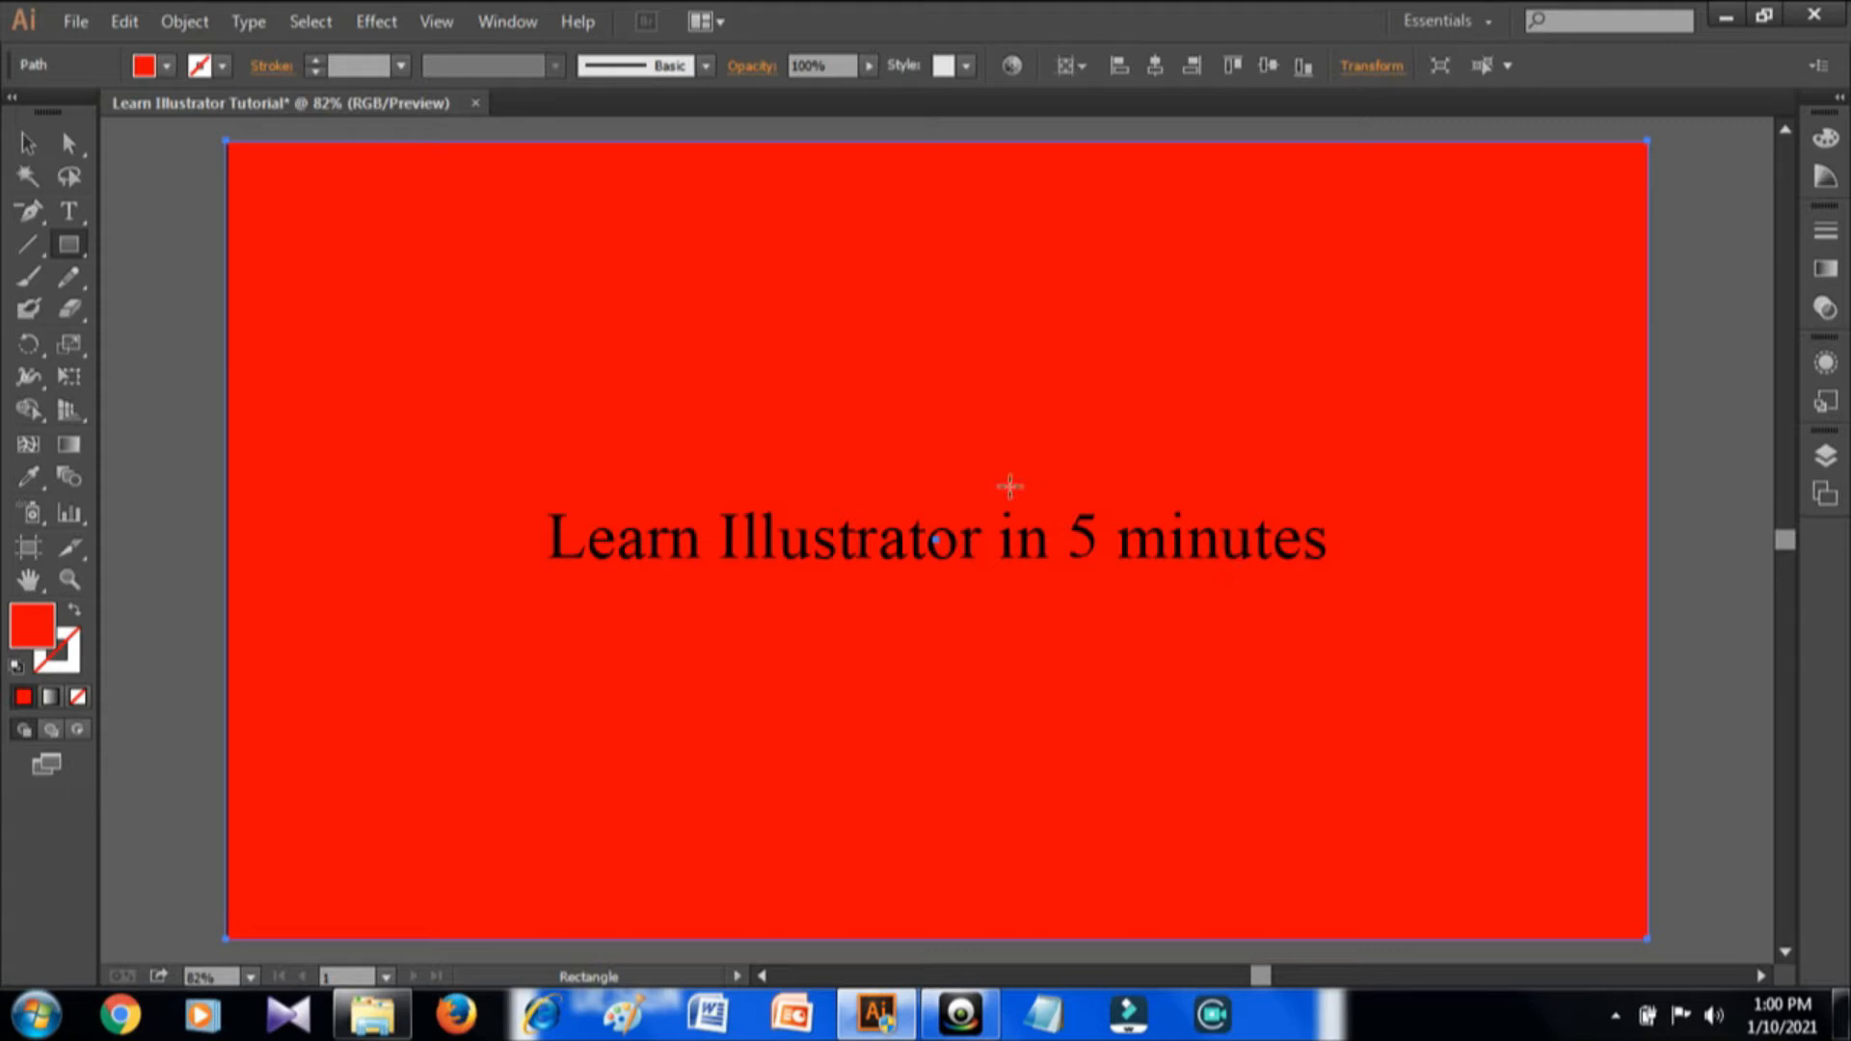
click(28, 146)
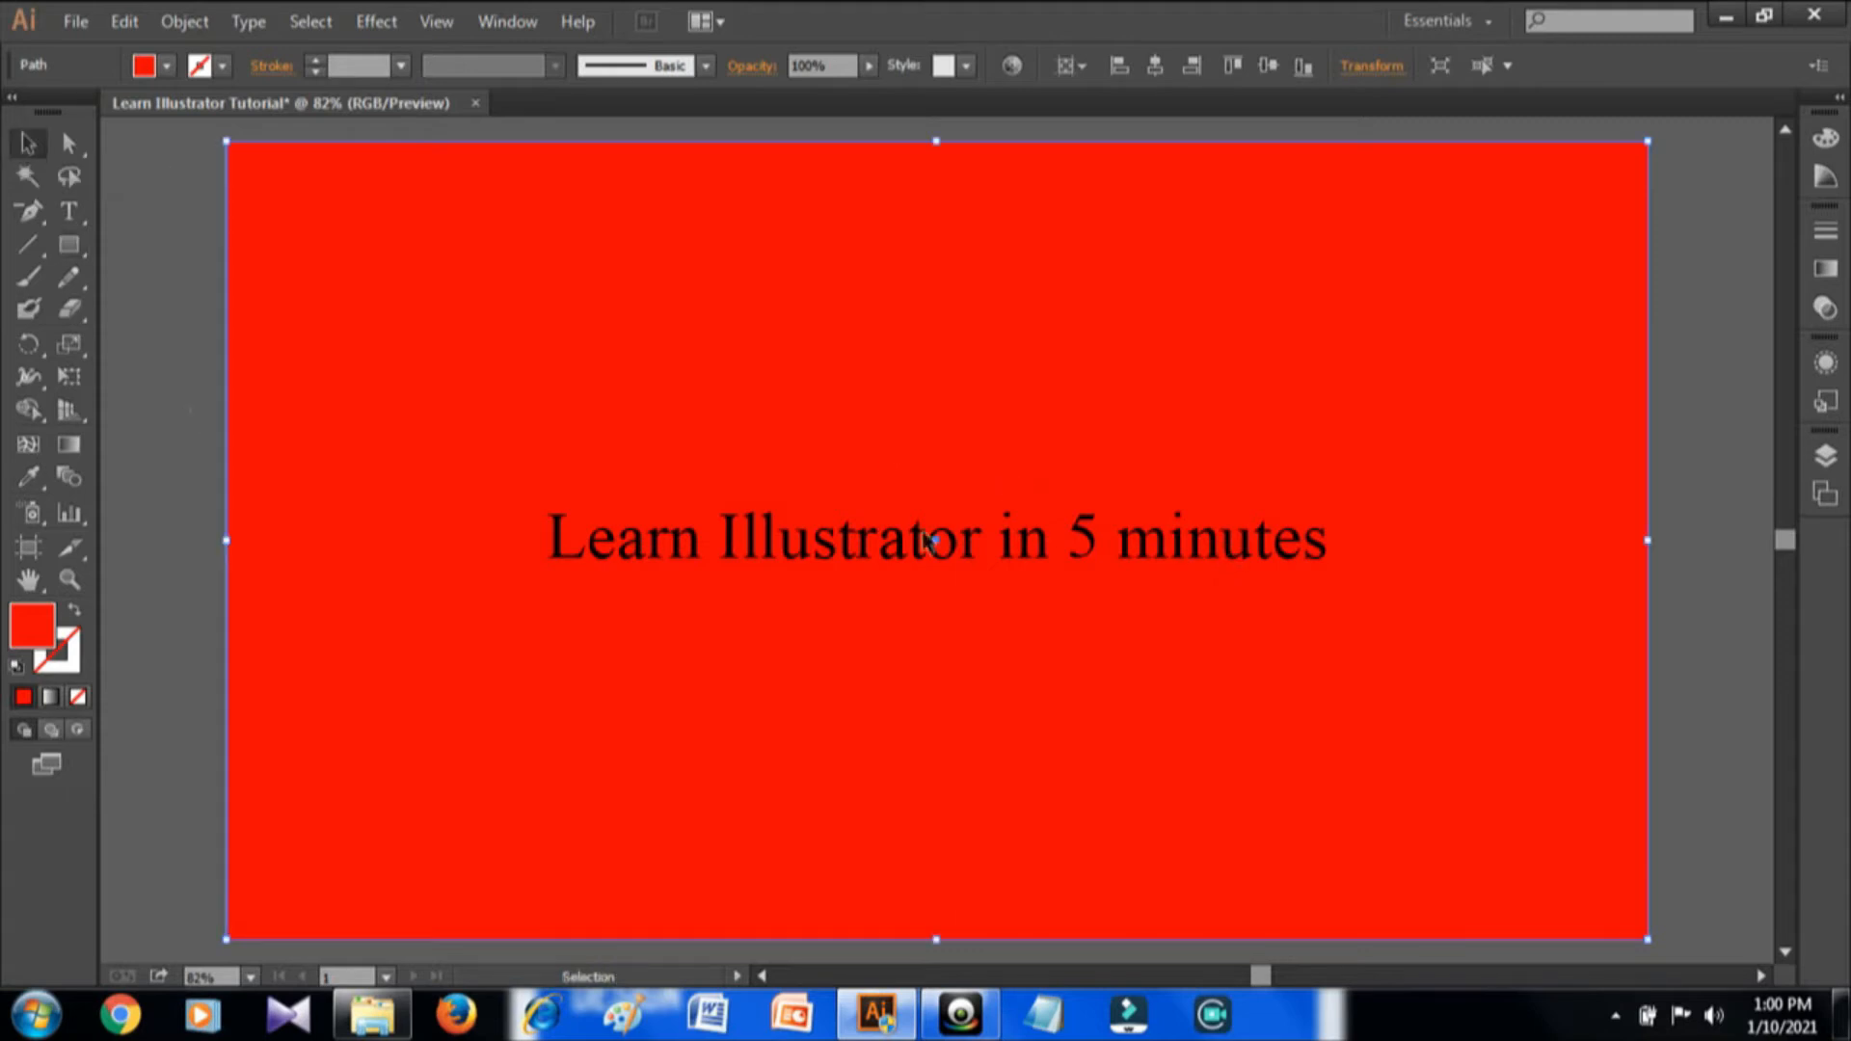
key(ctrl+2)
- Change the font of the text line "Learn Illustrator in 5 minutes" to Swis721 BT Roman
click(976, 549)
click(977, 557)
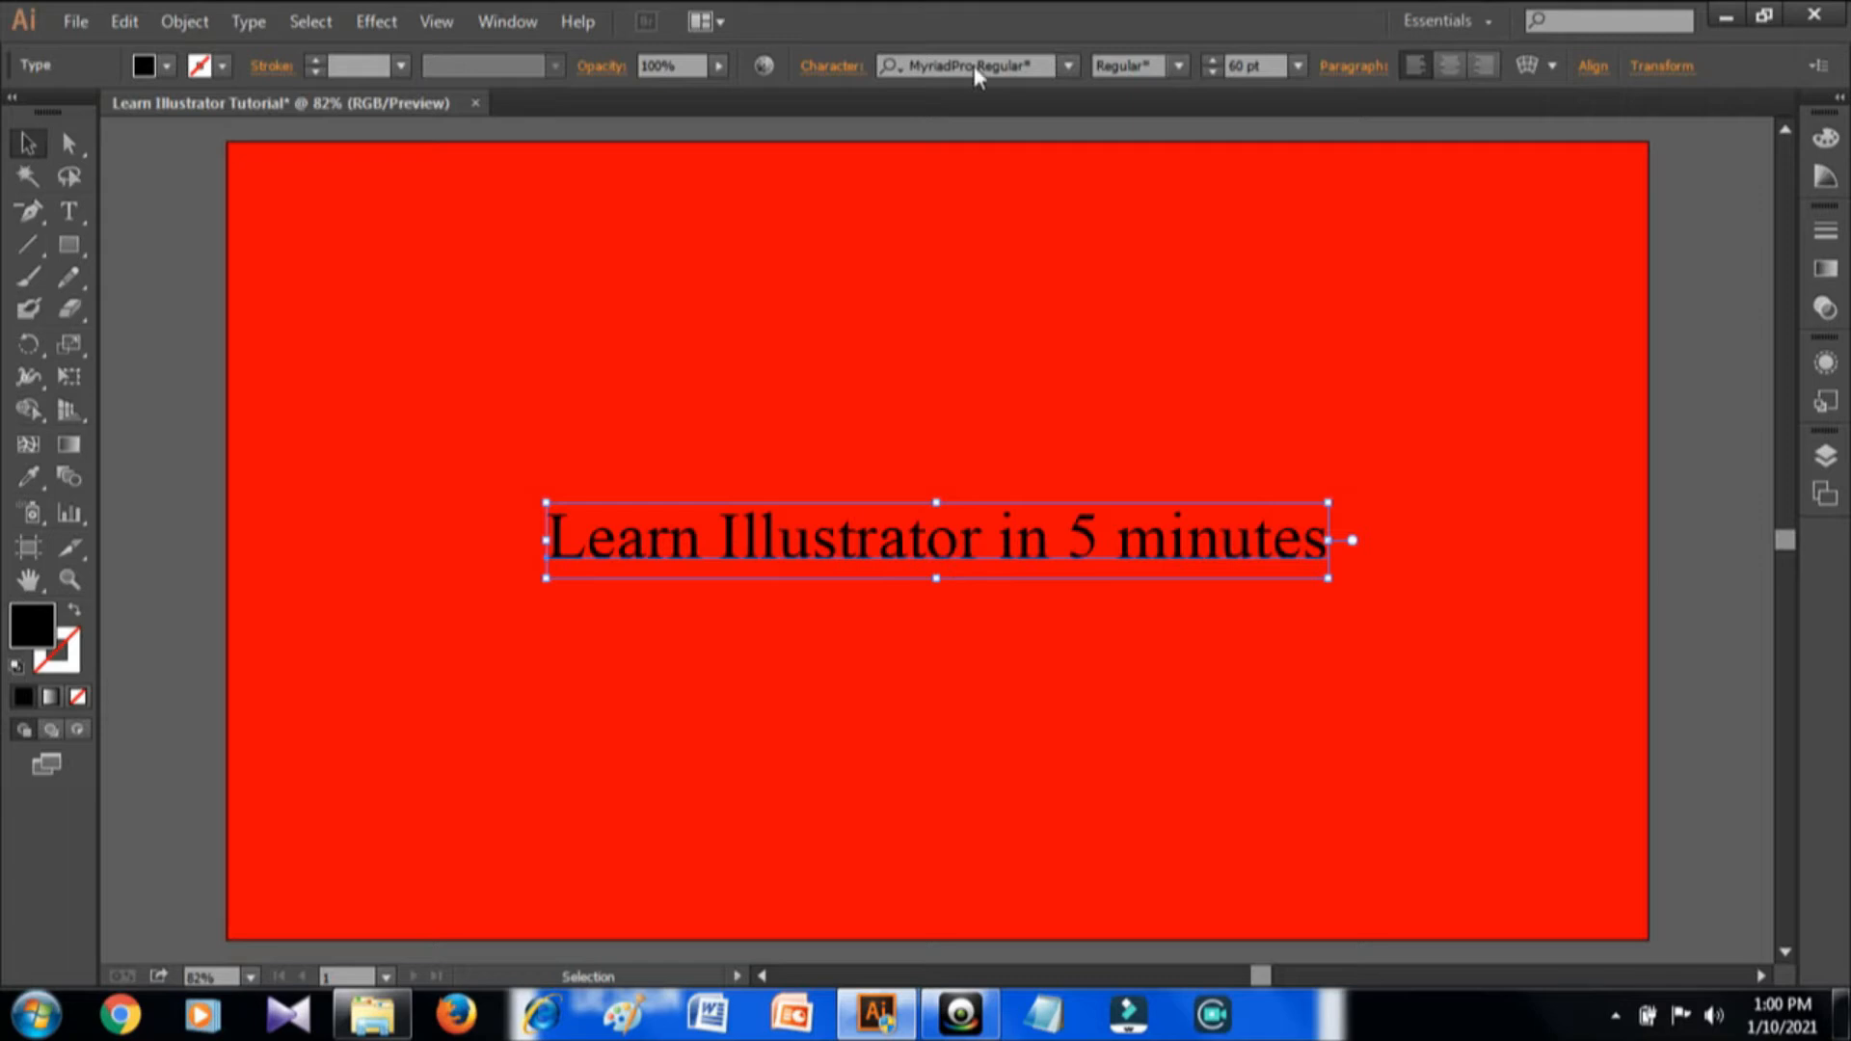
click(1069, 64)
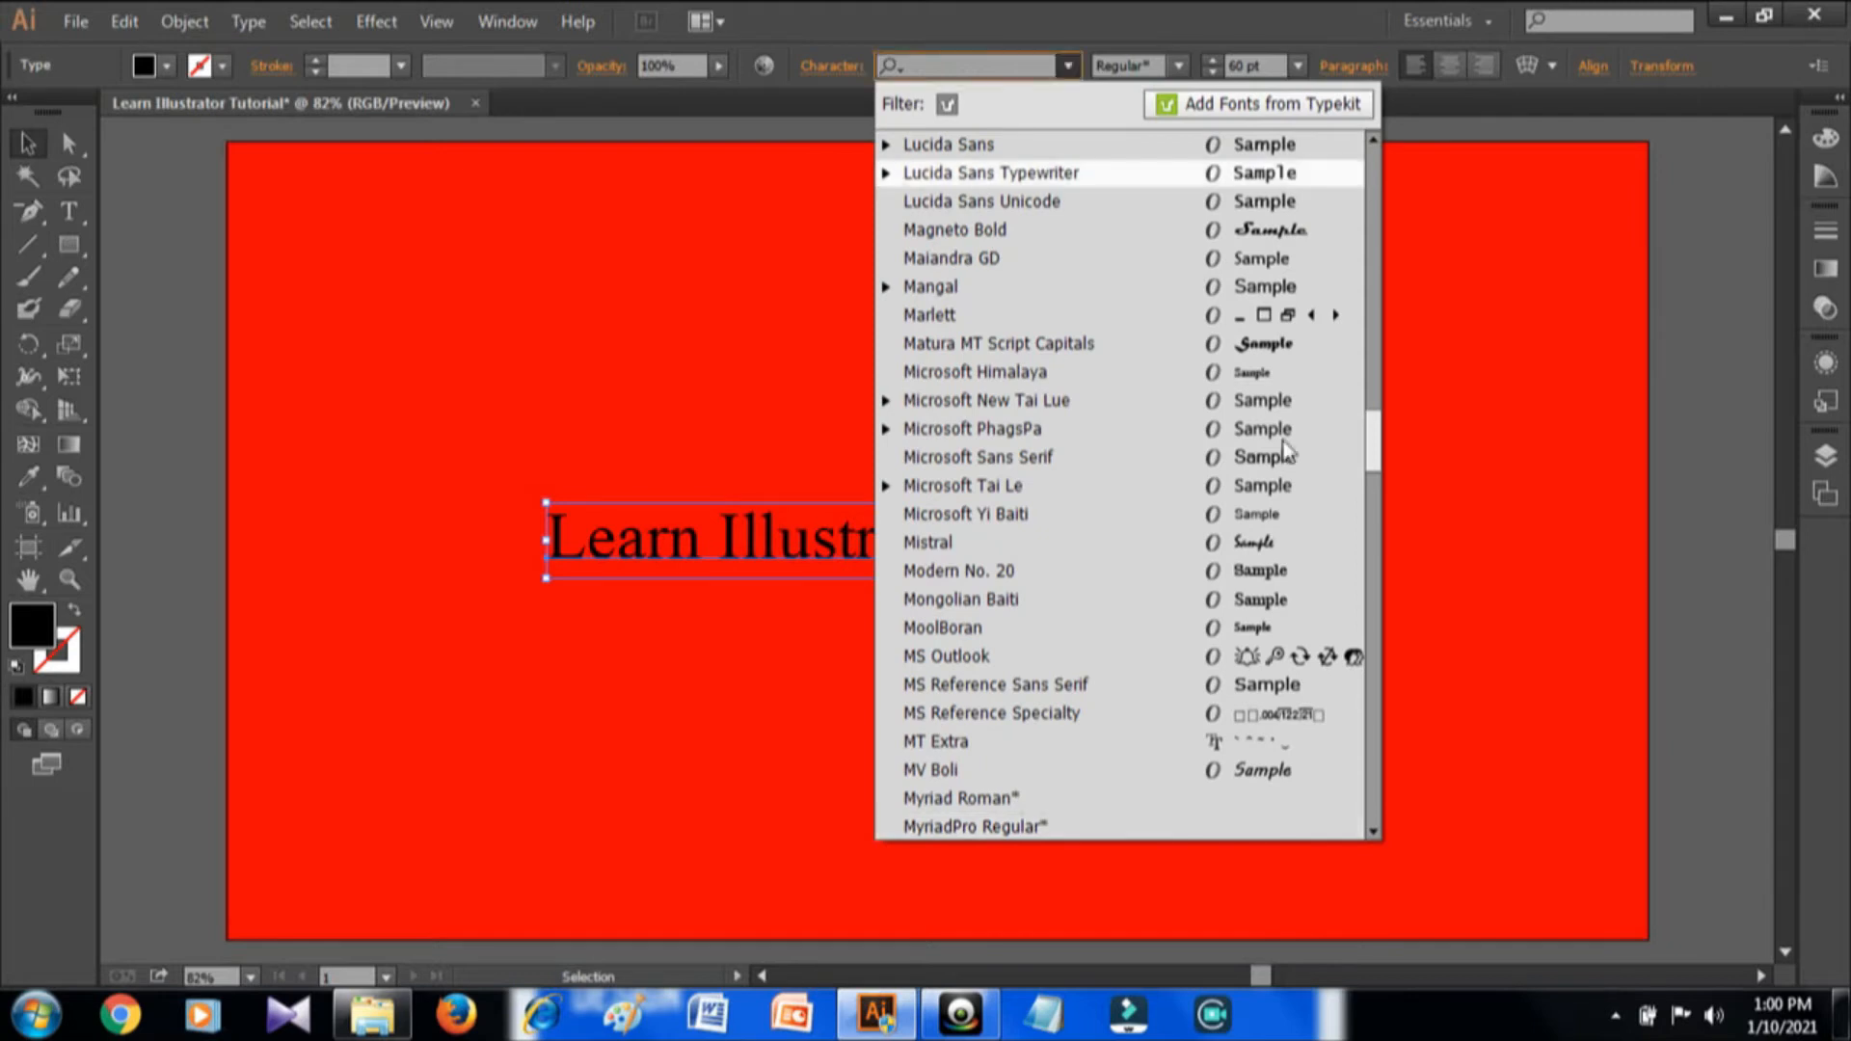
click(1373, 829)
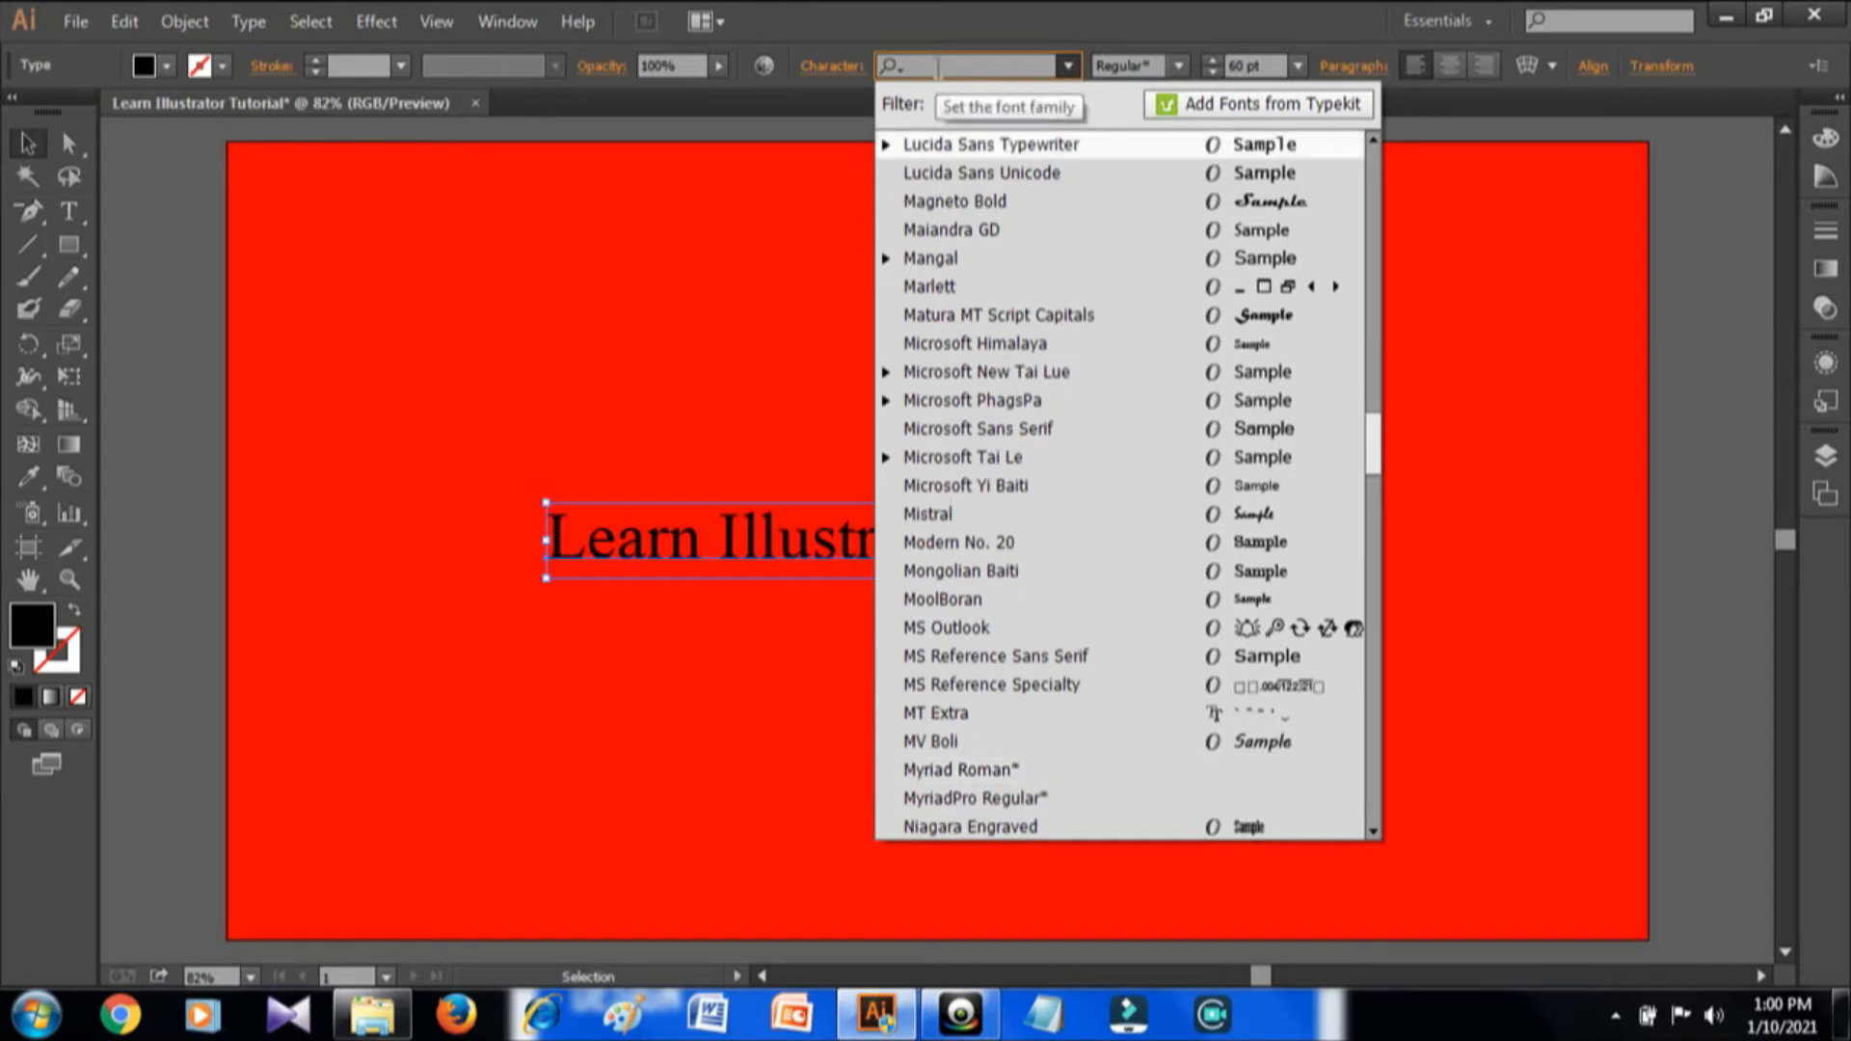
text(swis)
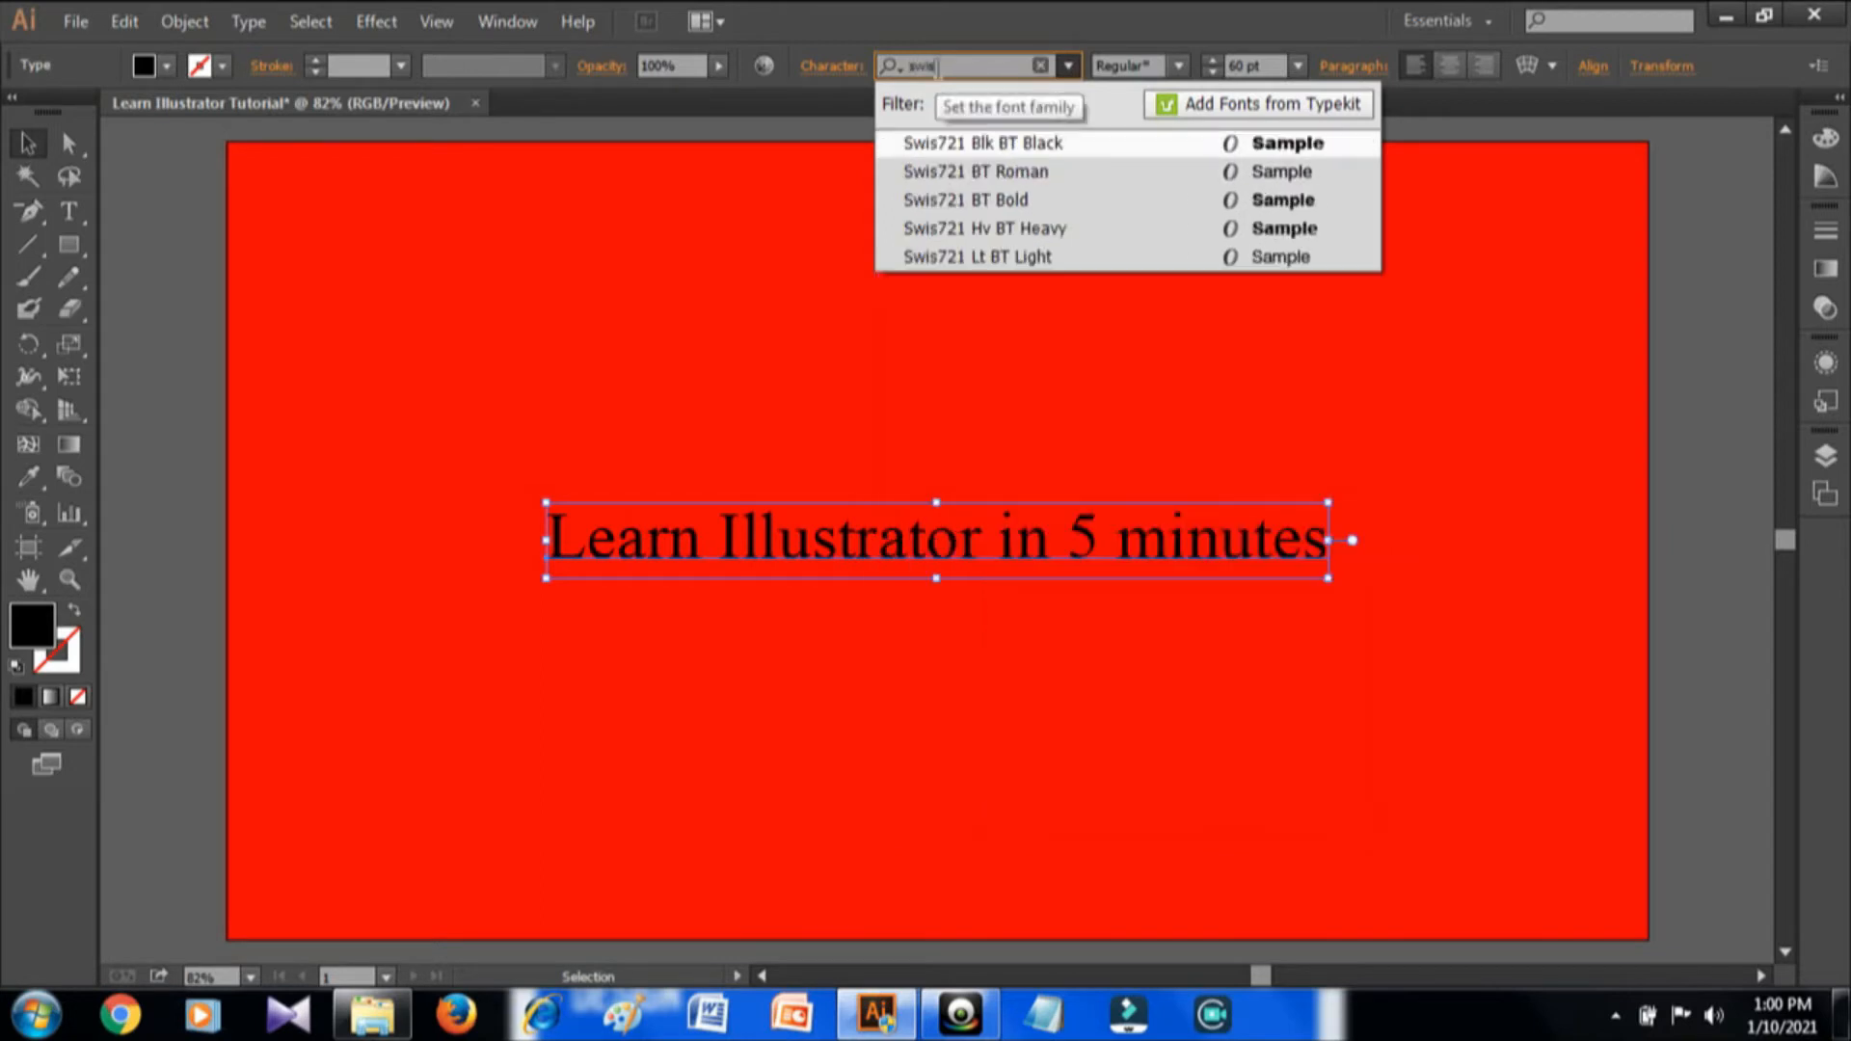
text(s)
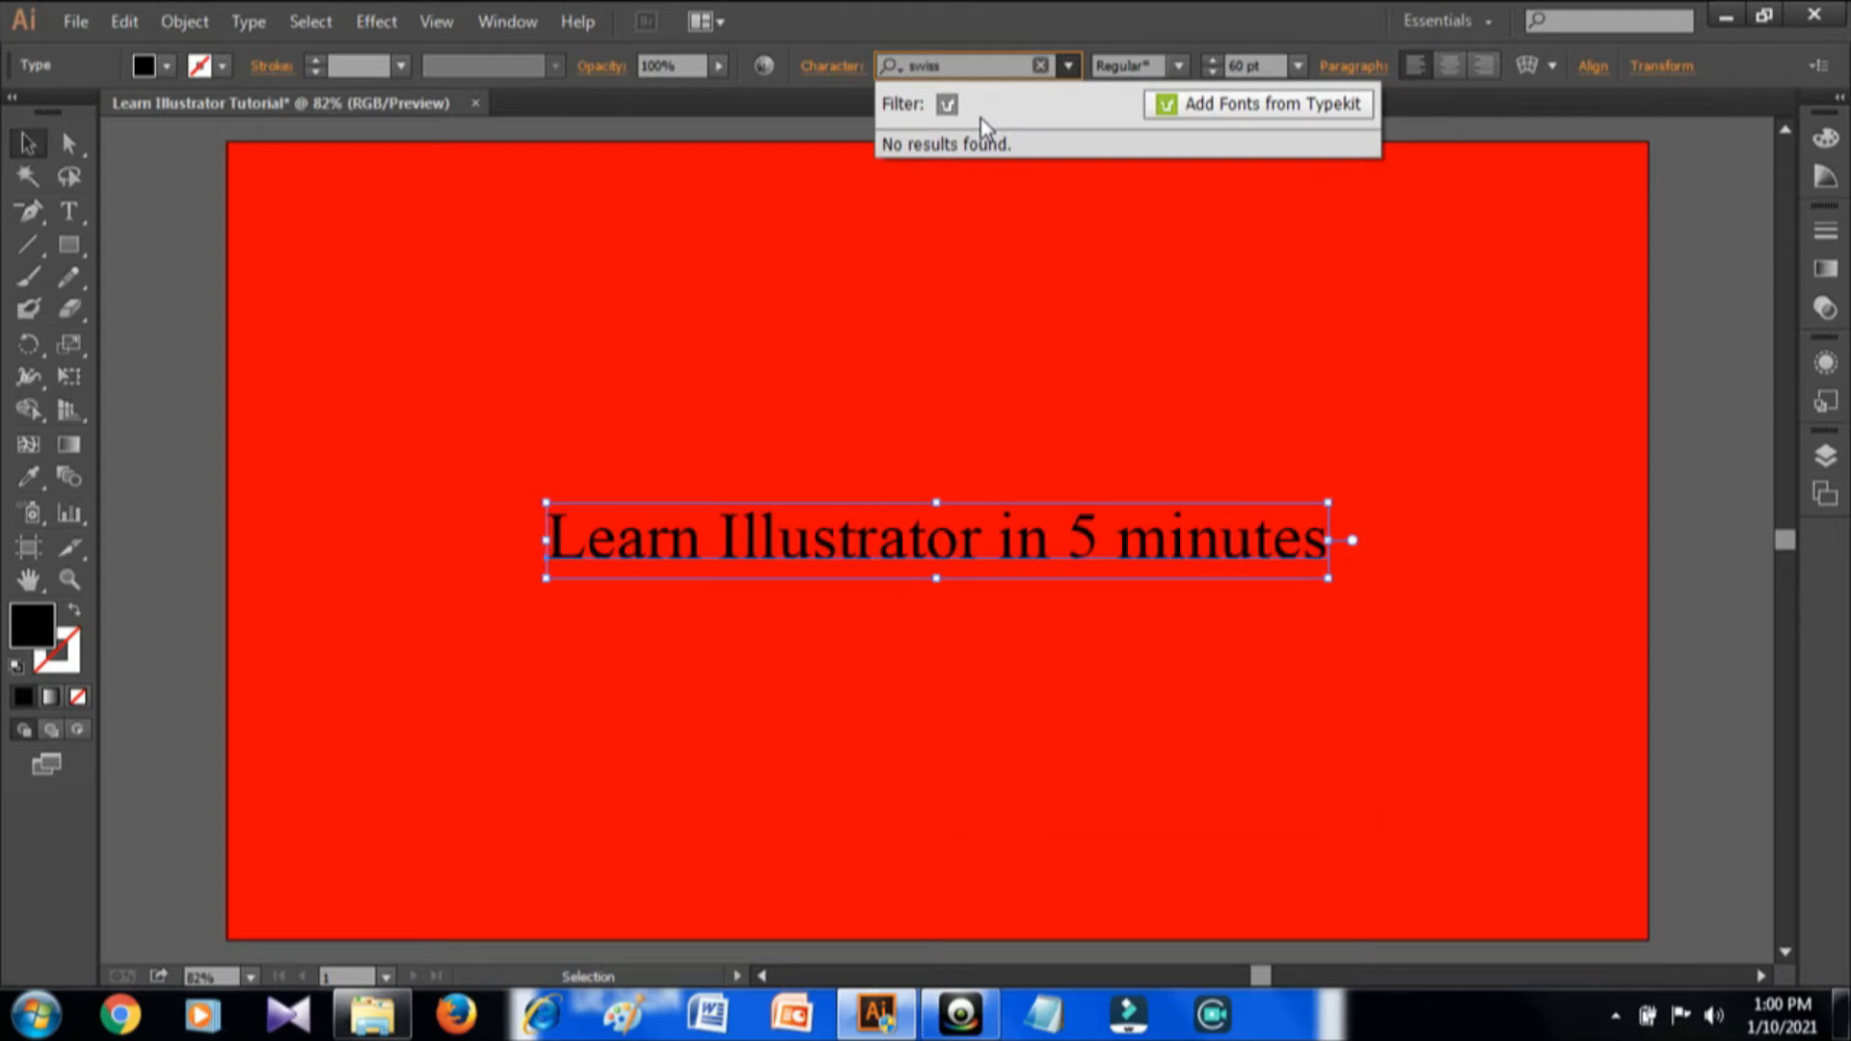
key(BackSpace)
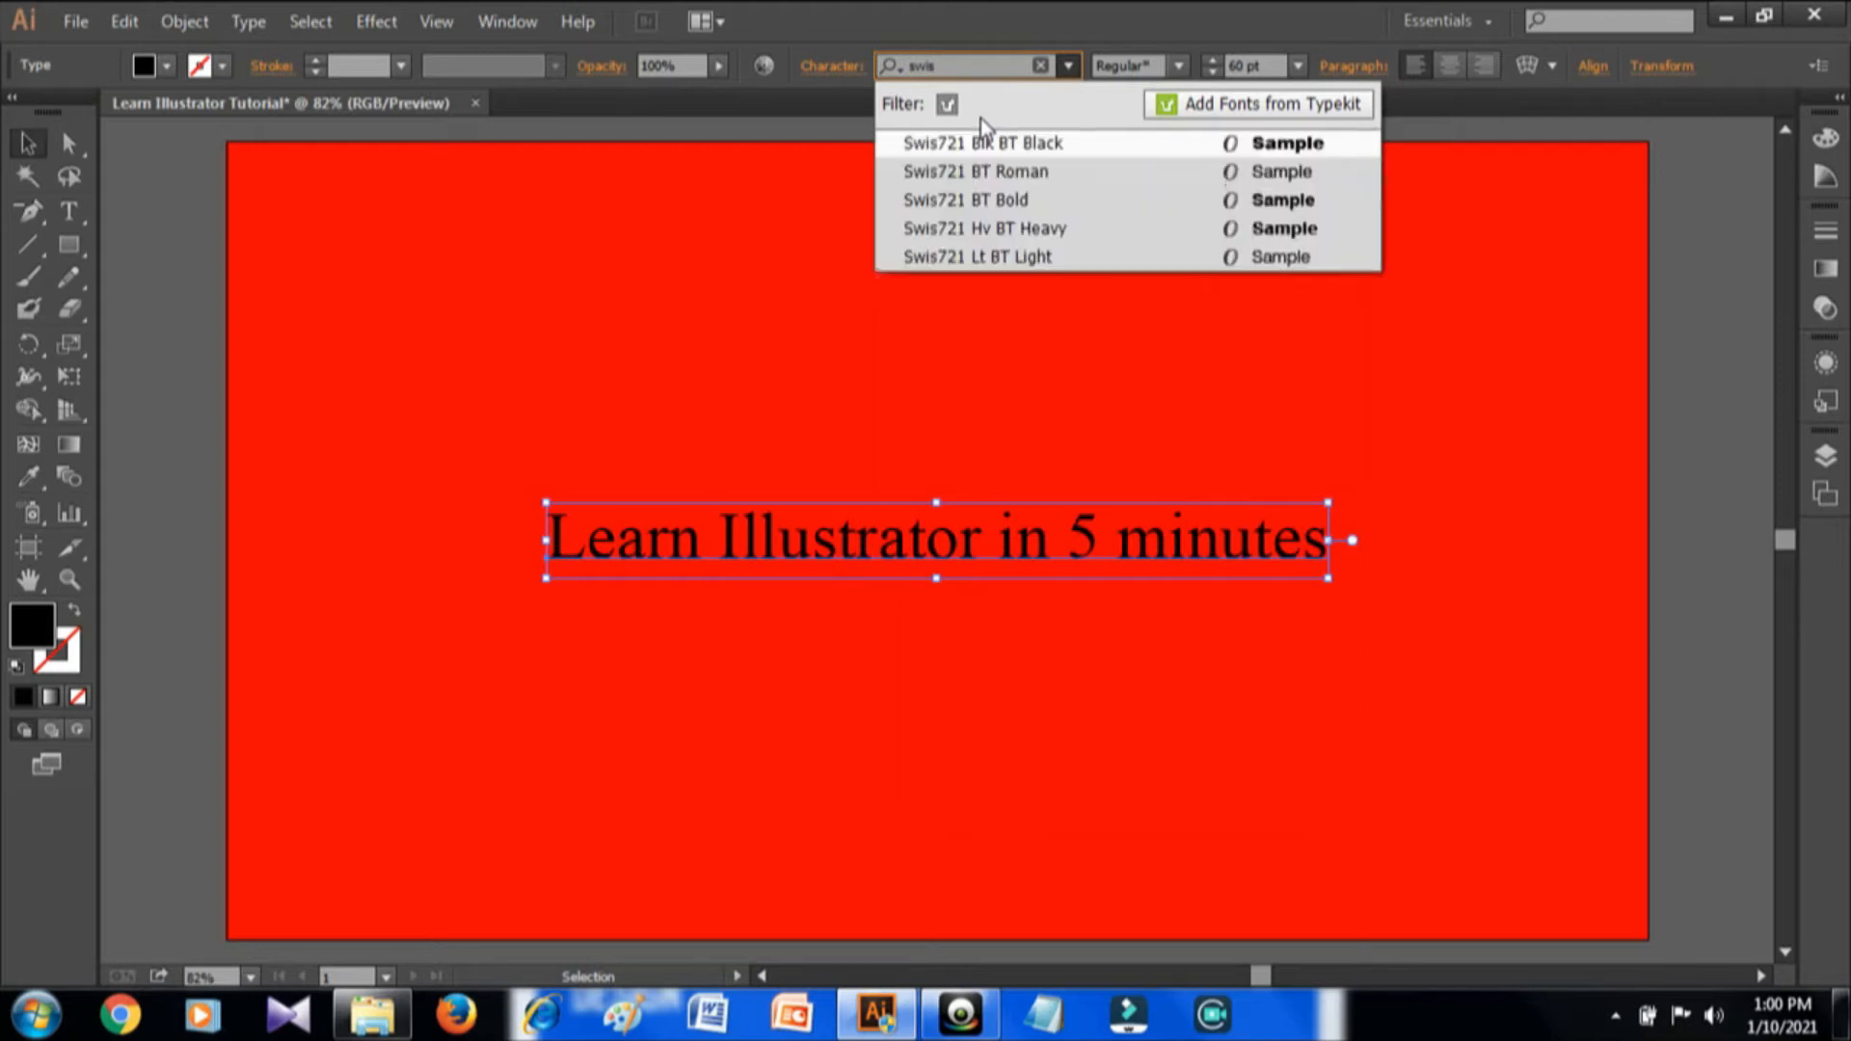
click(1295, 179)
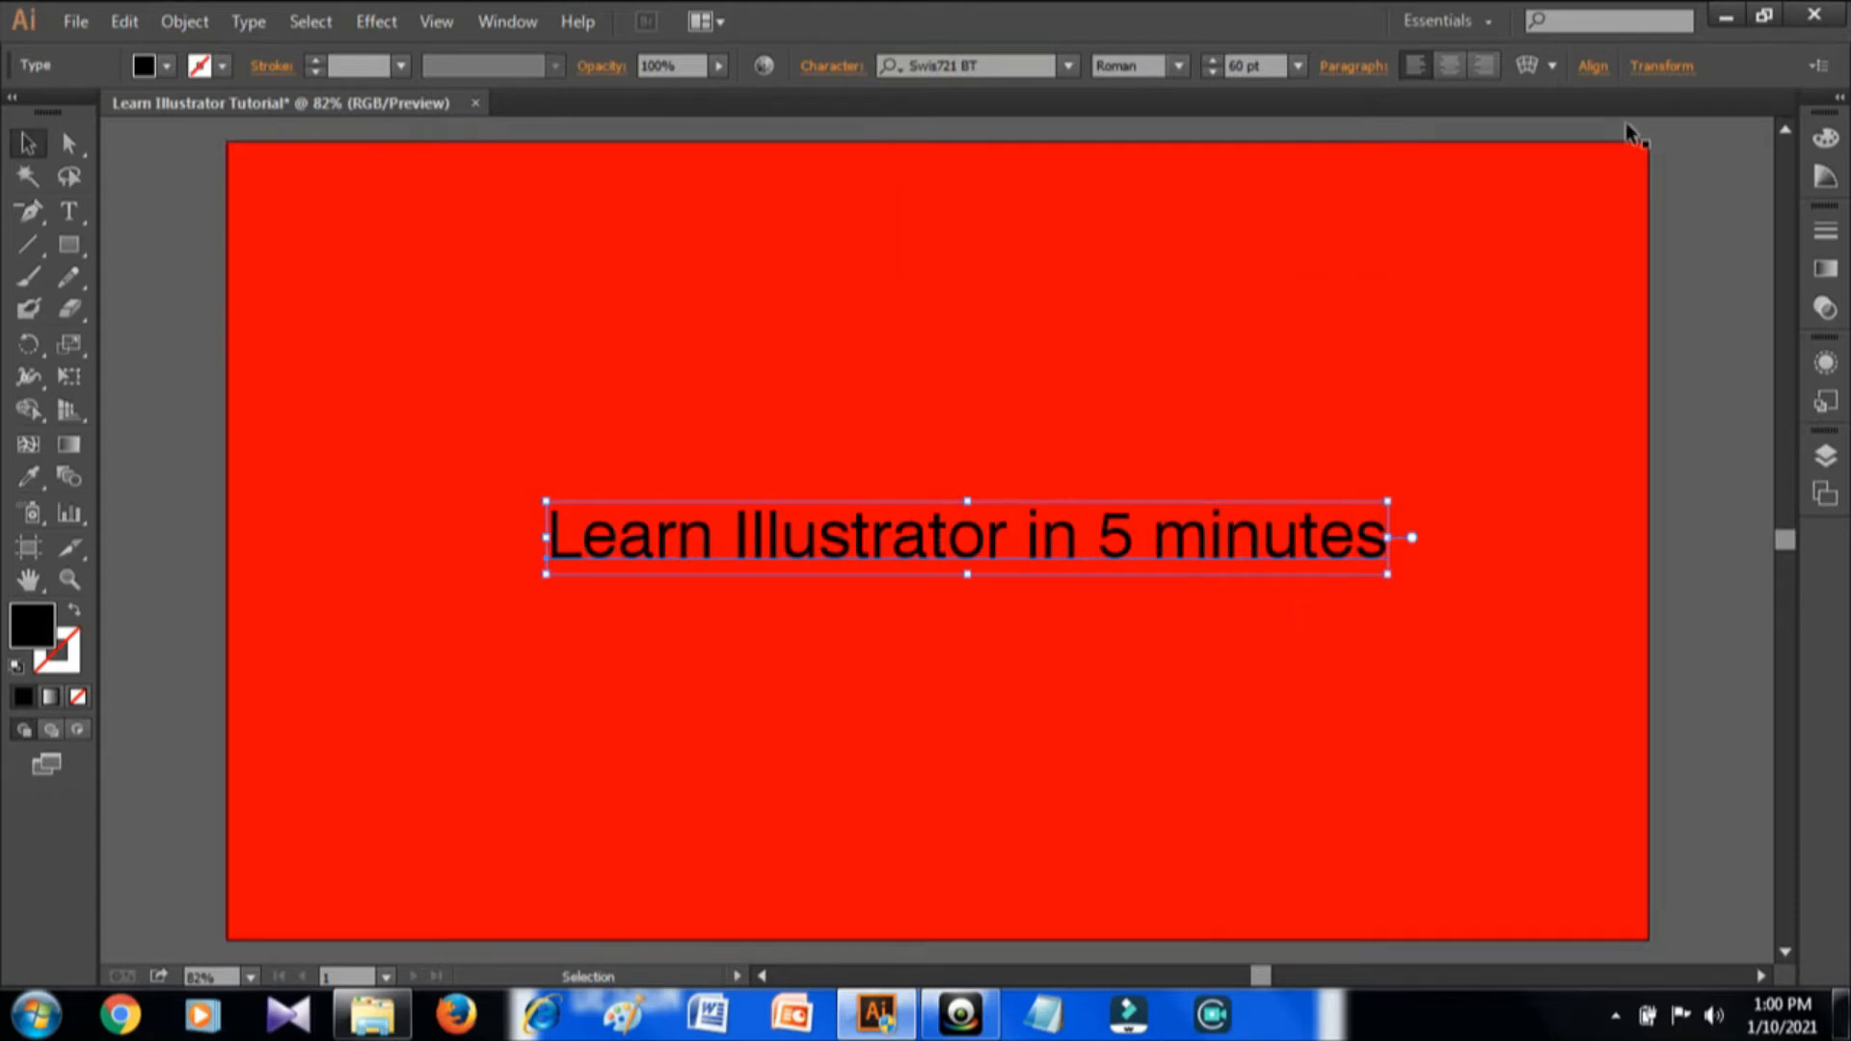
- Align the text line to the artboard's horizontal and vertical center and deselect it
click(1594, 69)
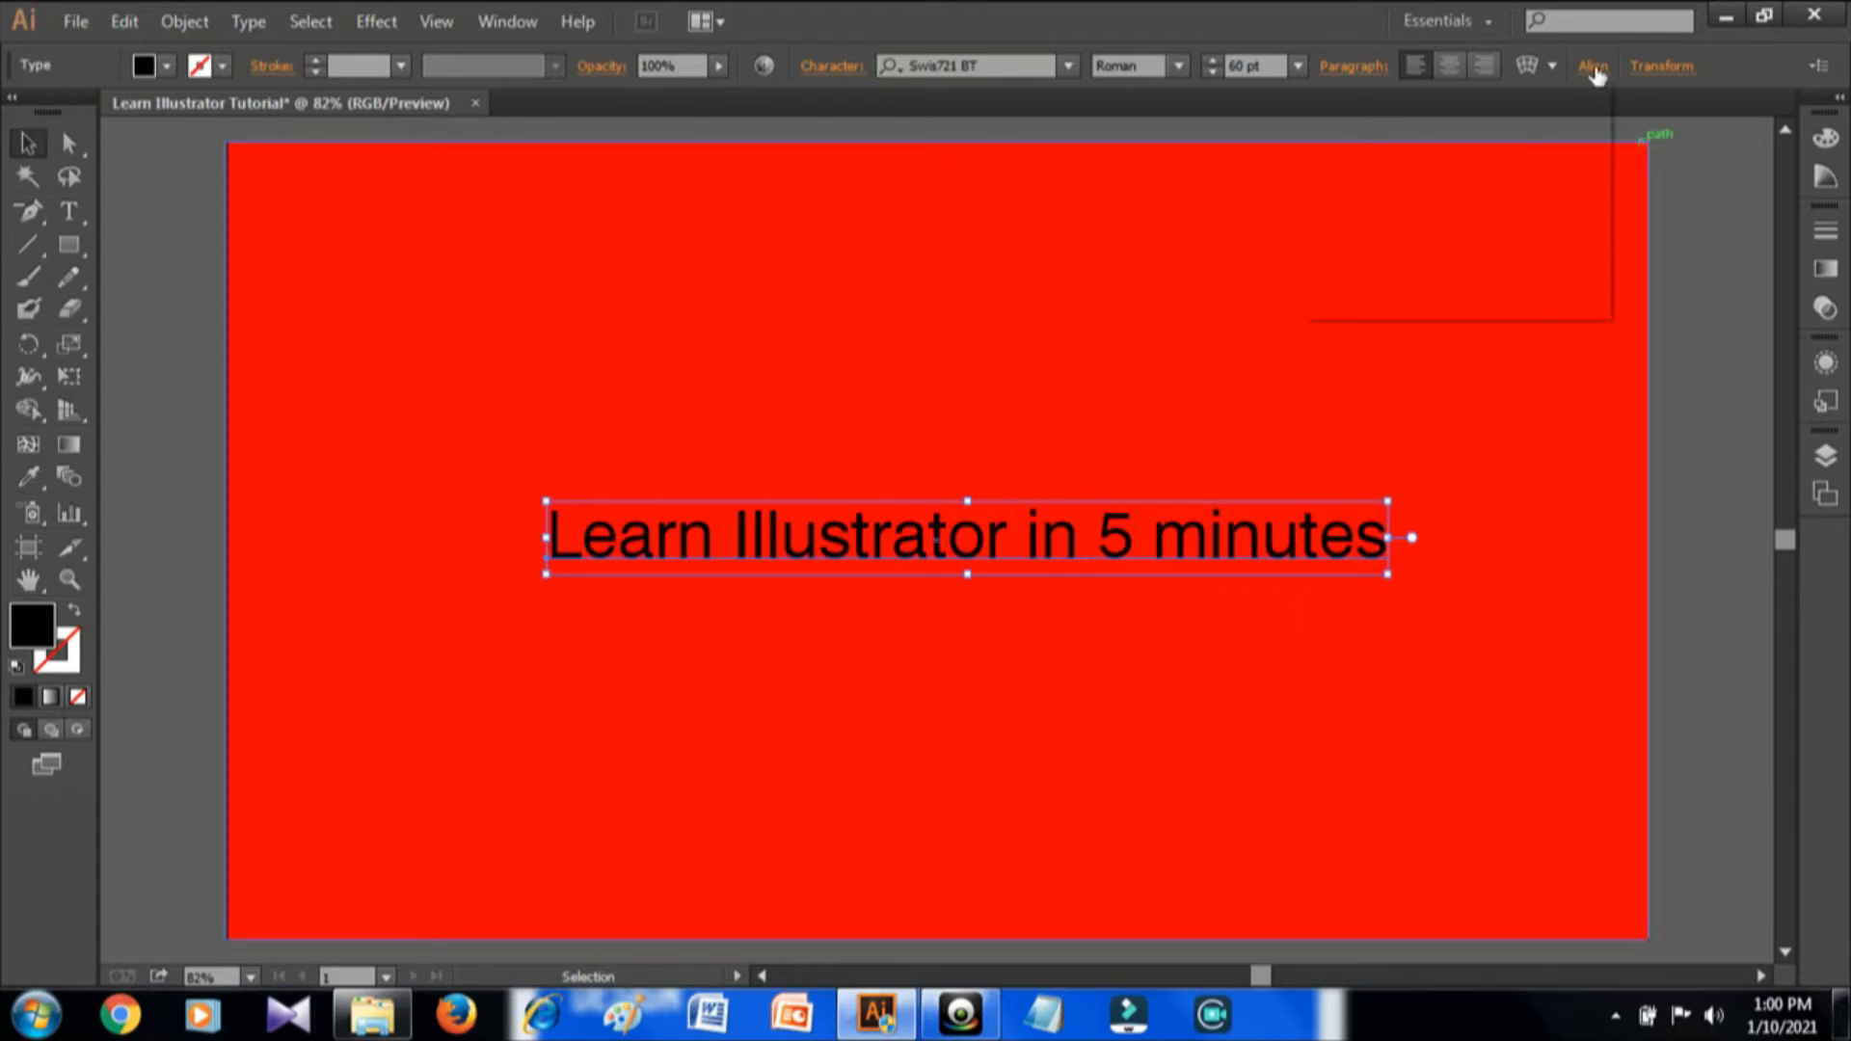
click(1371, 145)
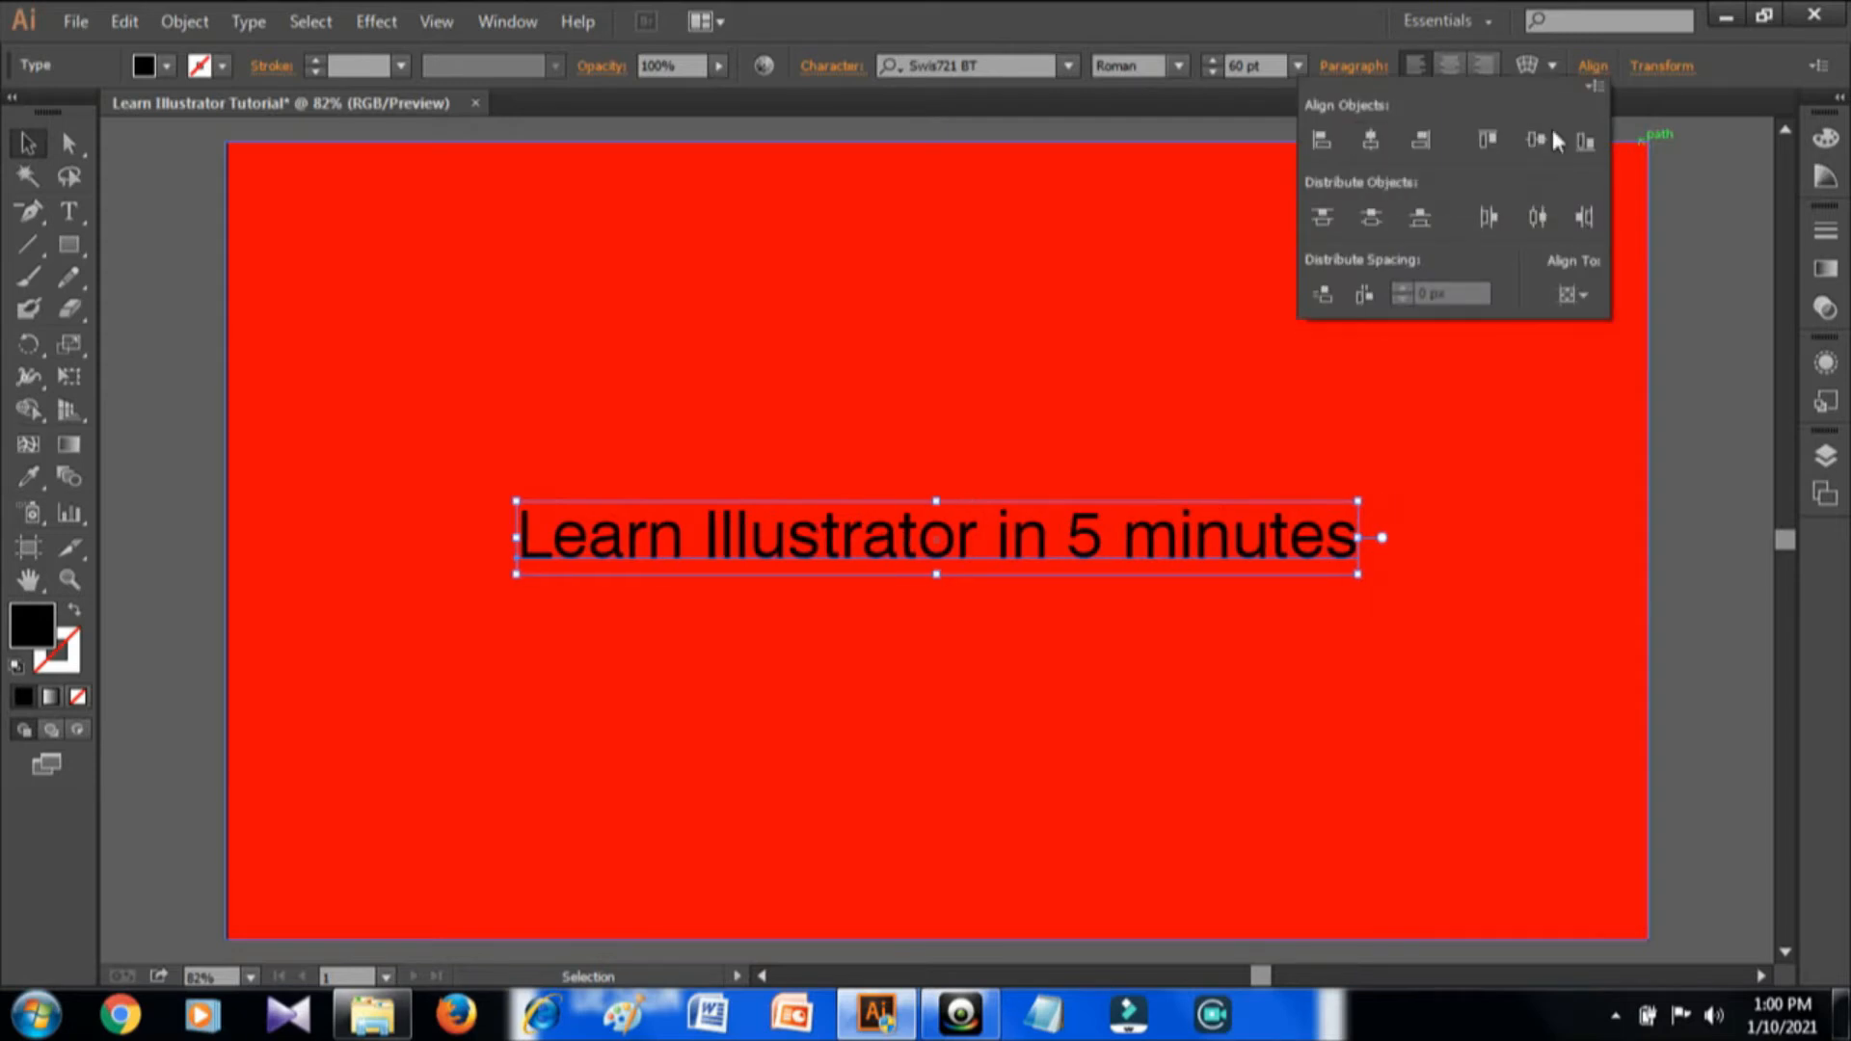
click(1551, 140)
click(1757, 407)
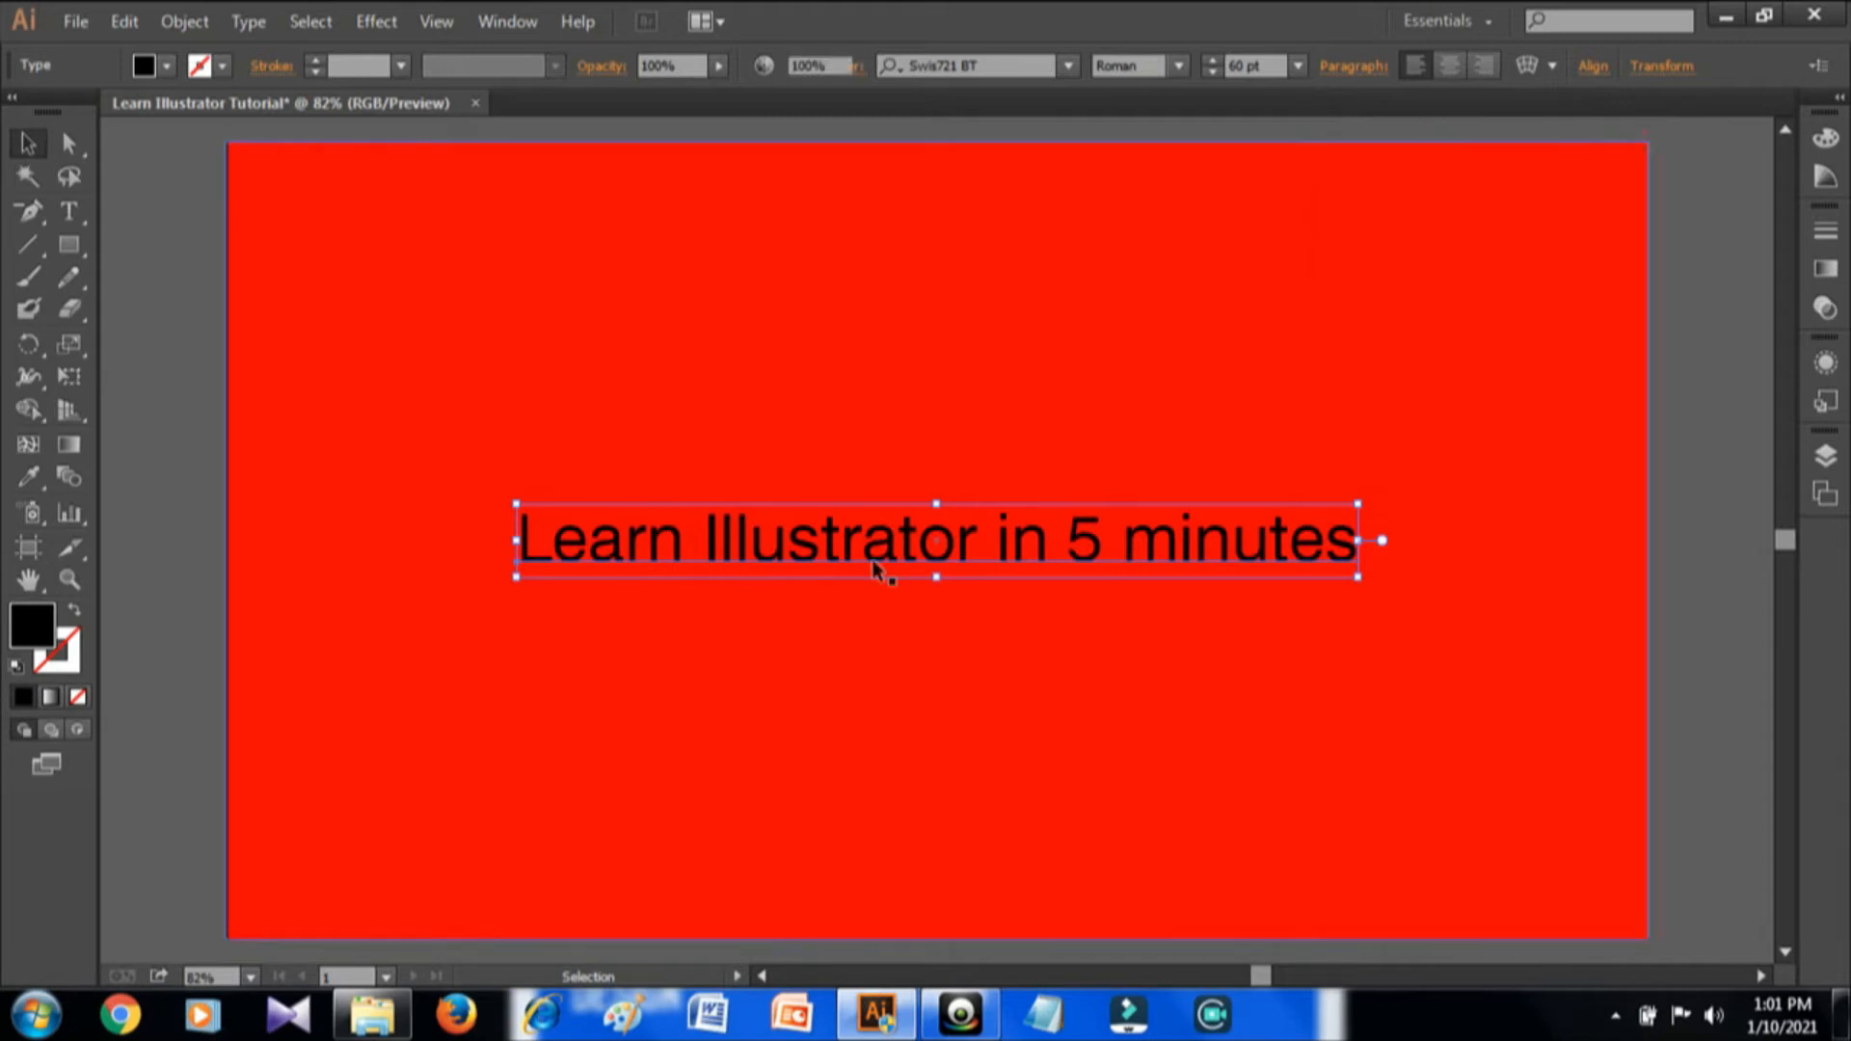
key(ctrl+shift+a)
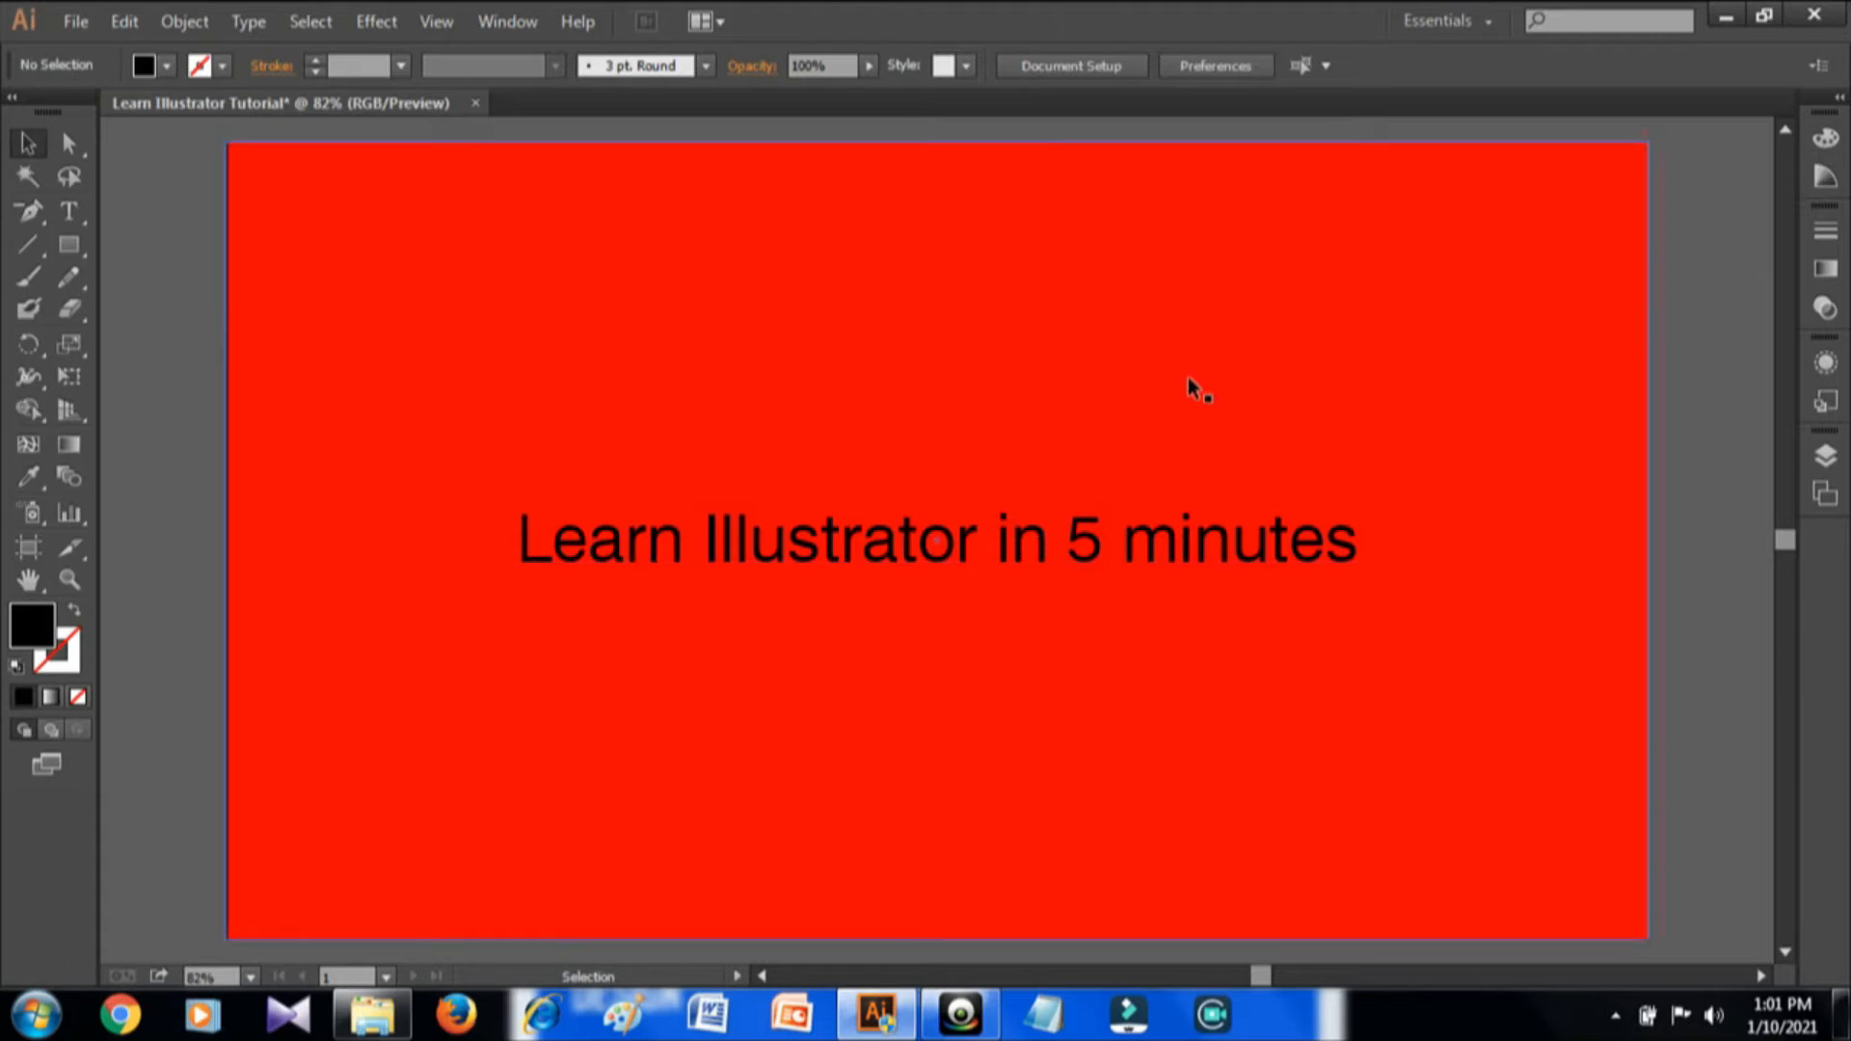
- Start placing an image file into the document and look through the pictures in the Resources folder
click(77, 20)
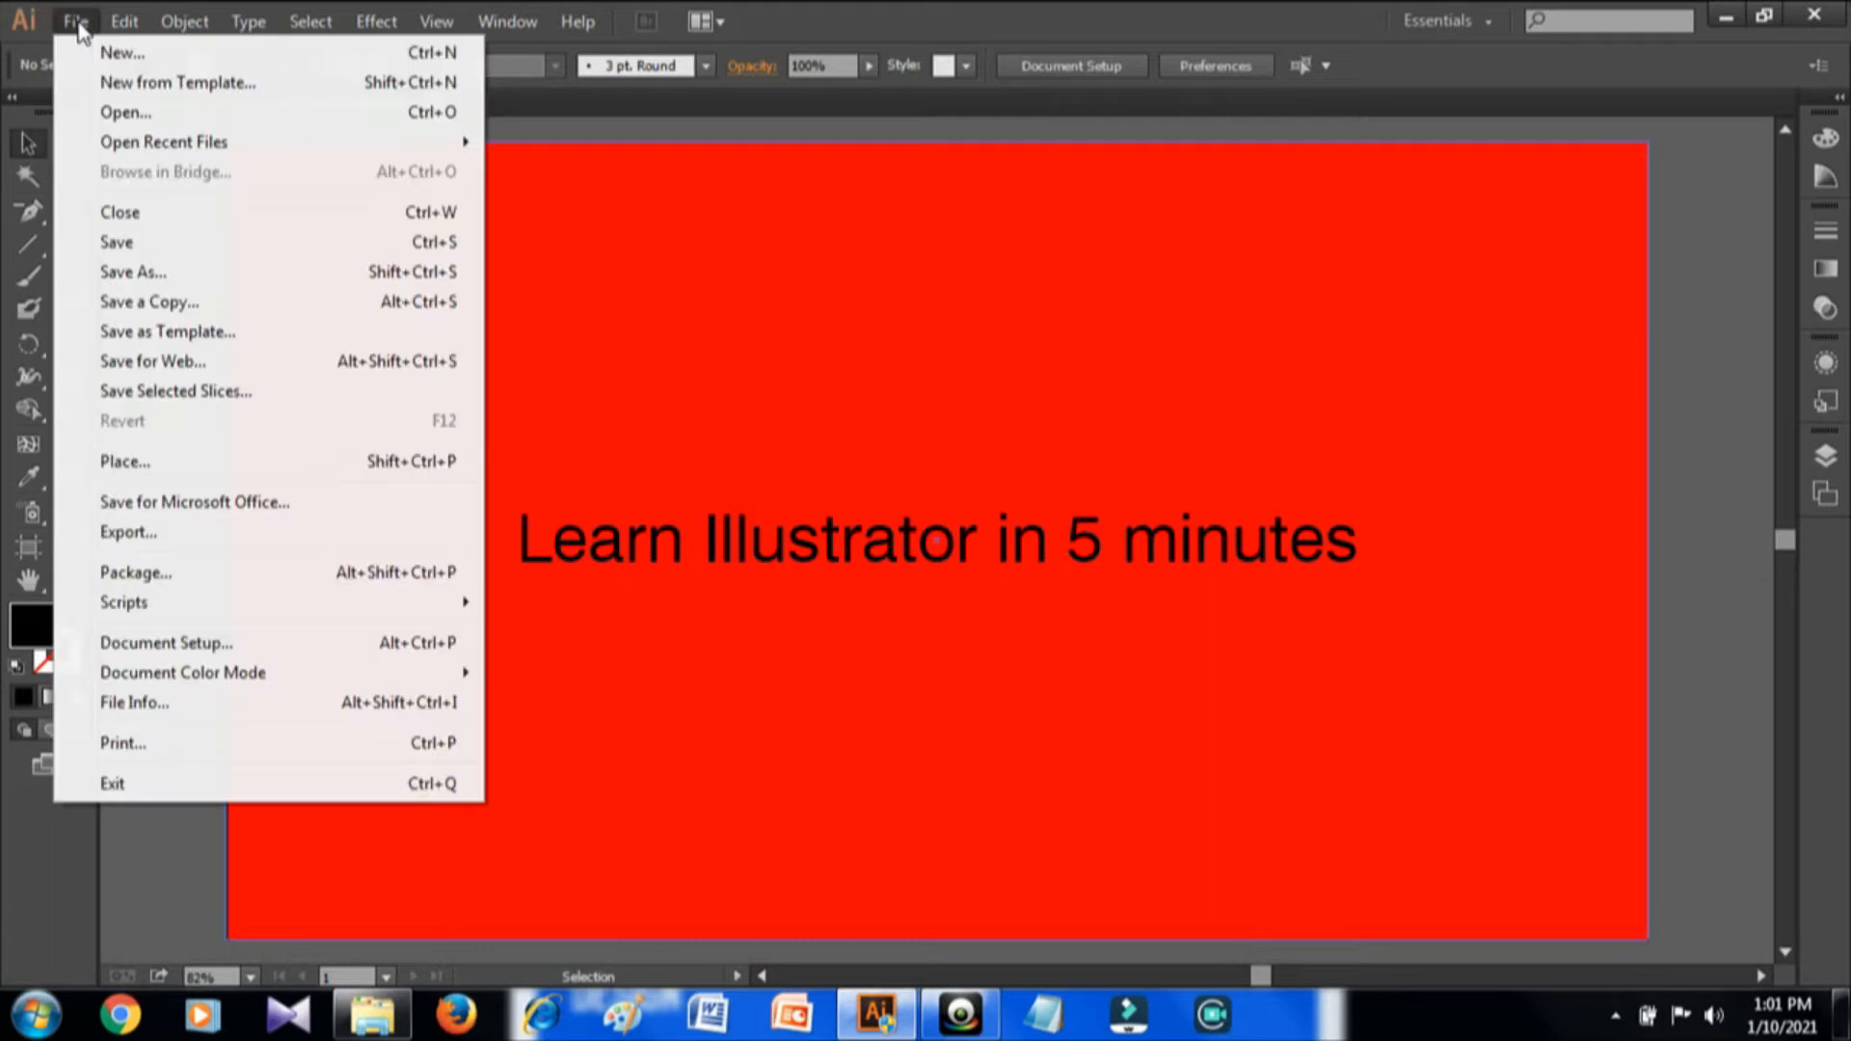
click(174, 468)
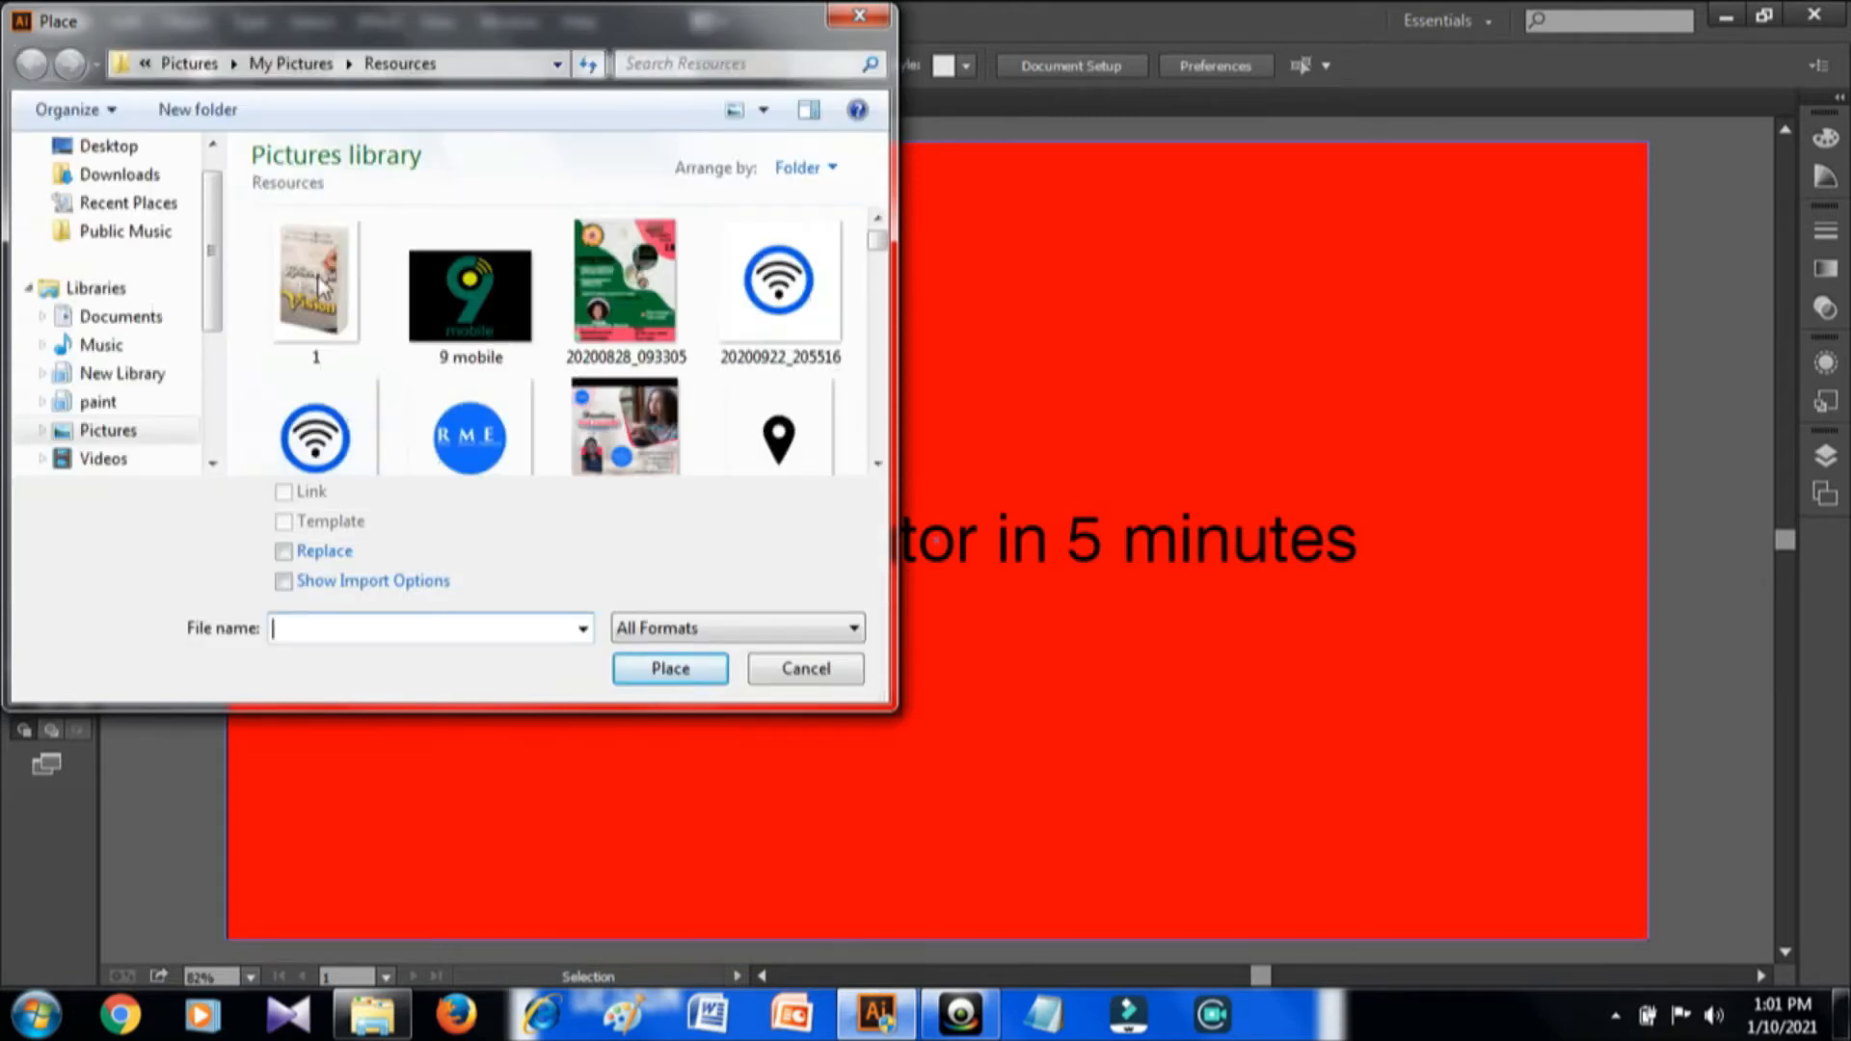
double_click(350, 16)
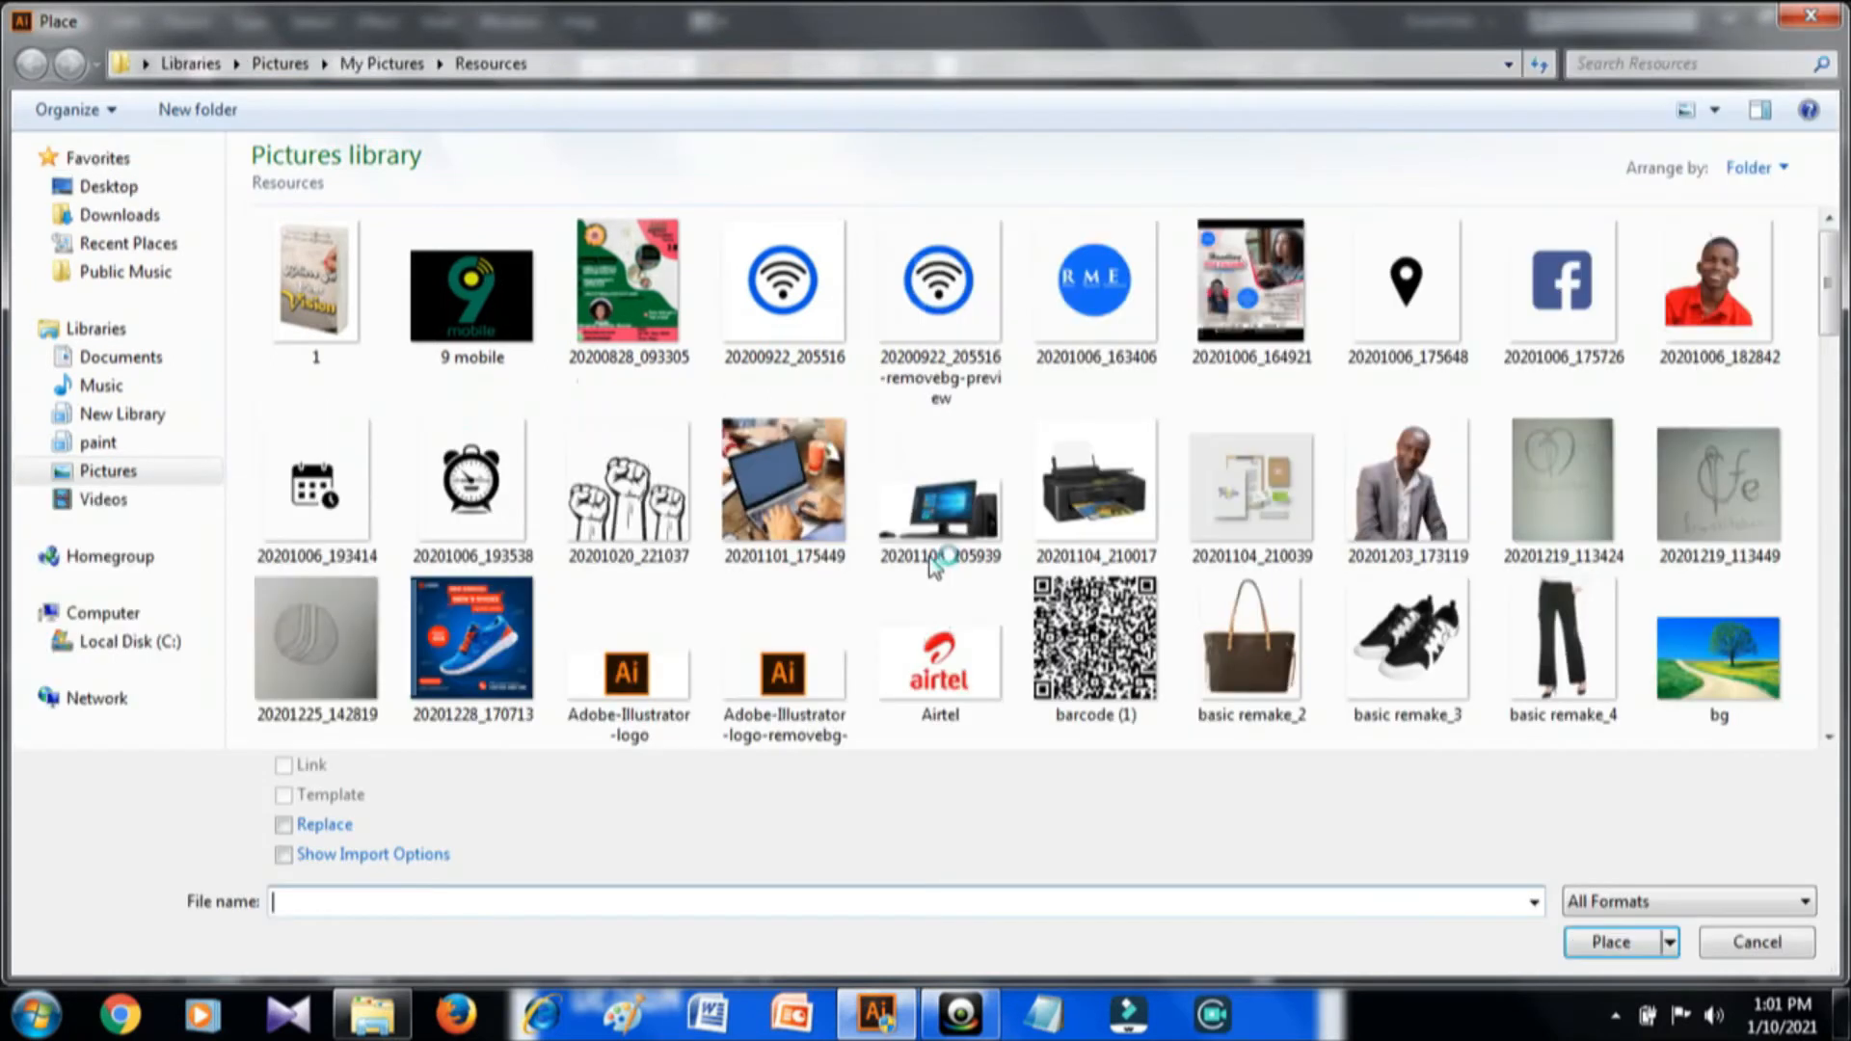
double_click(923, 27)
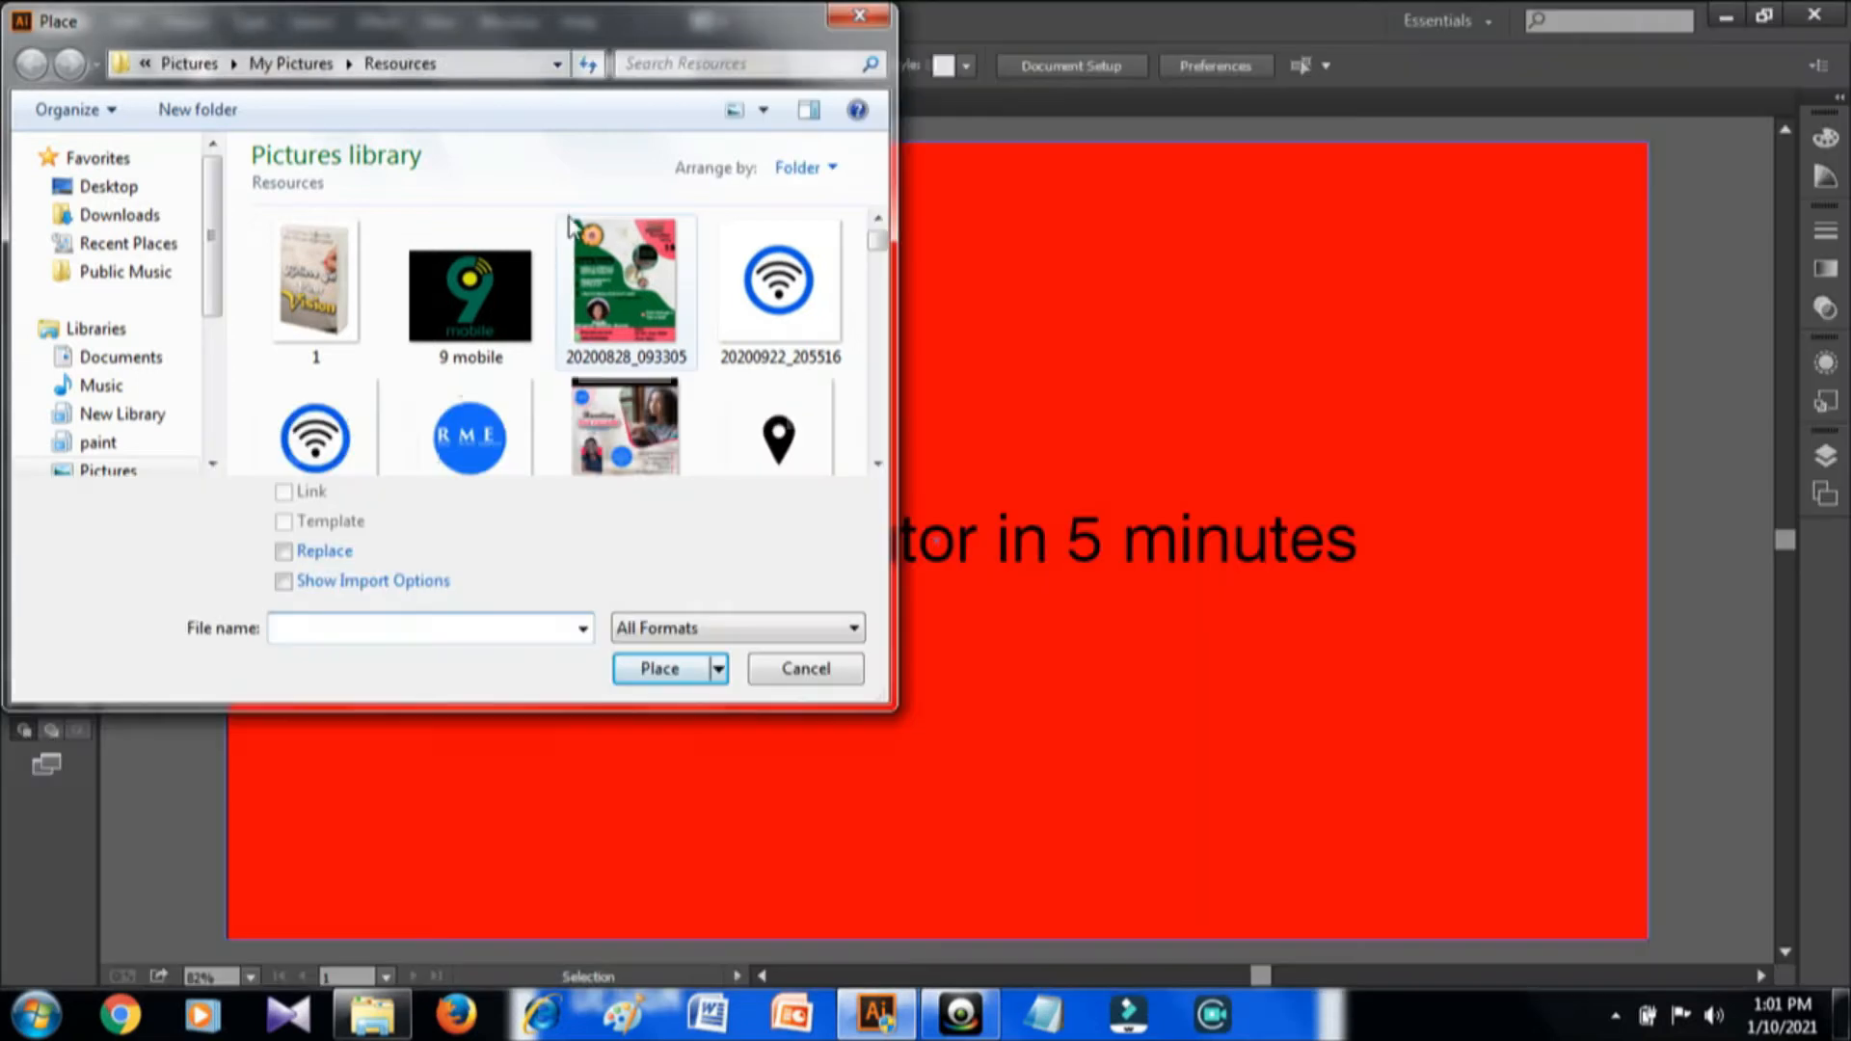
double_click(529, 43)
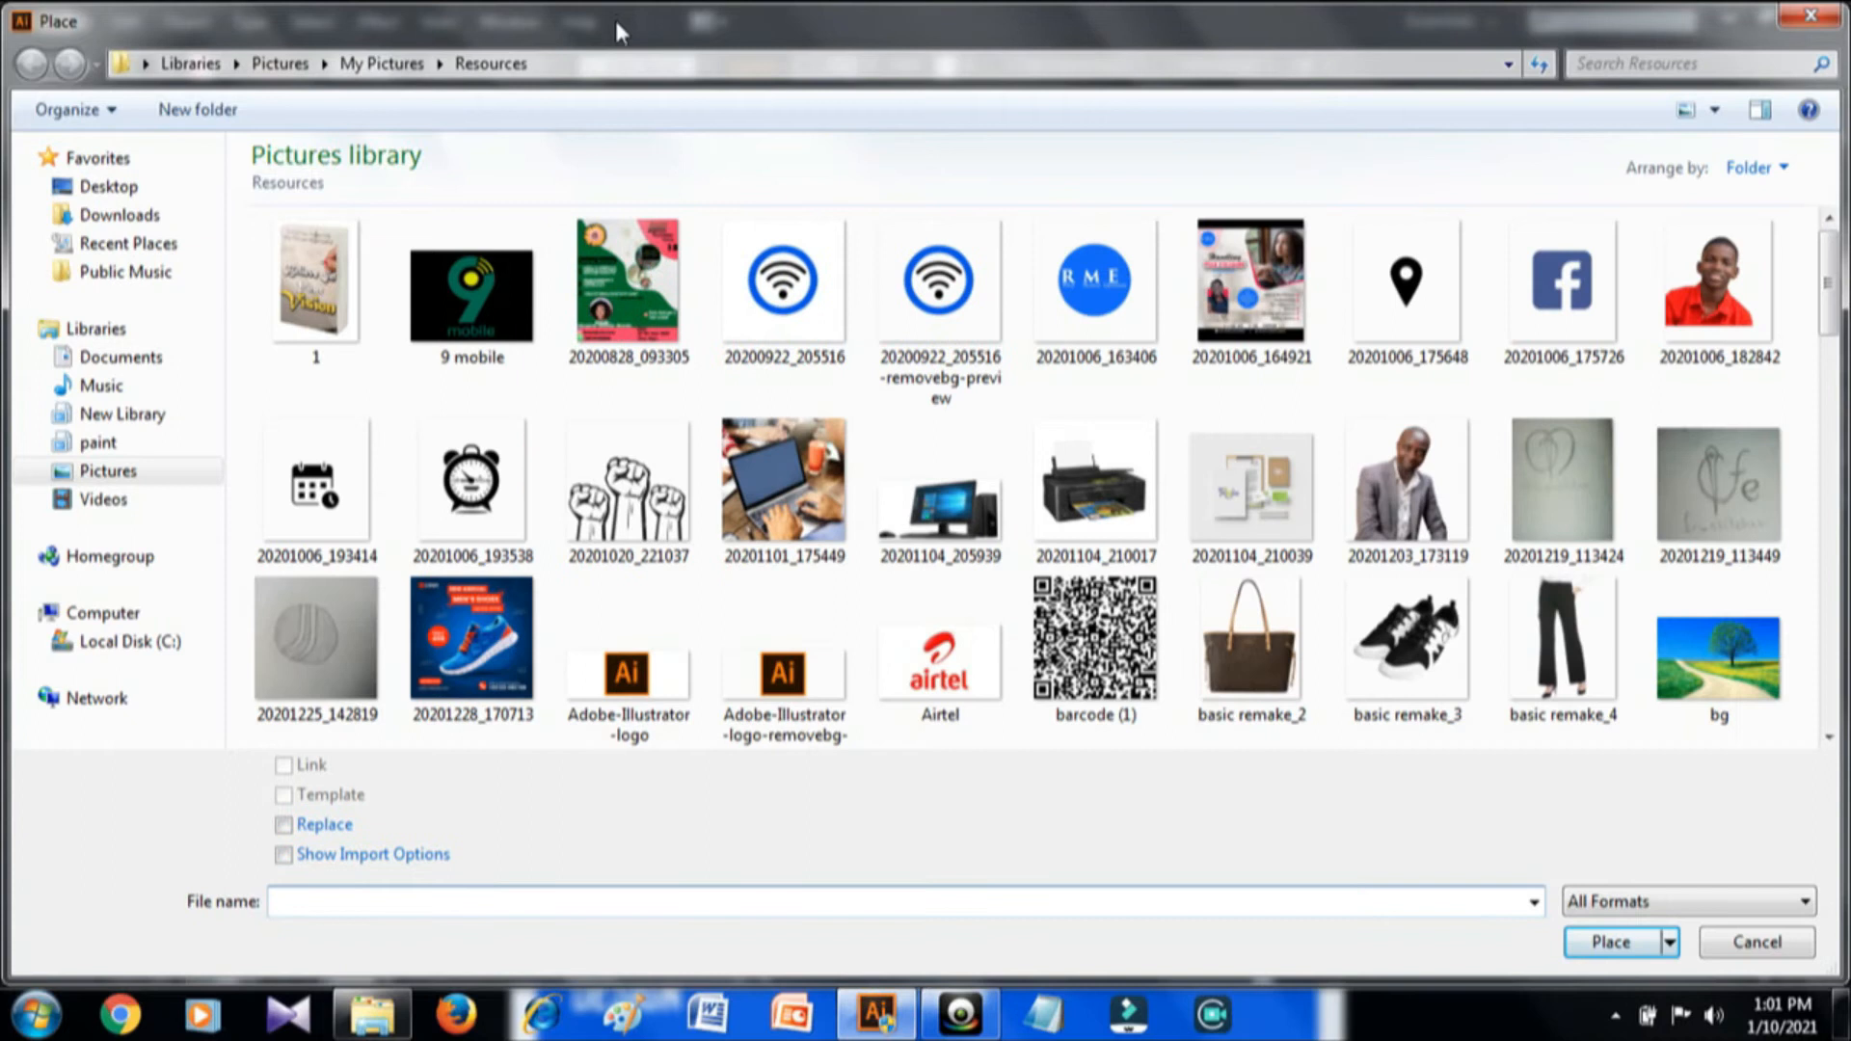
double_click(615, 20)
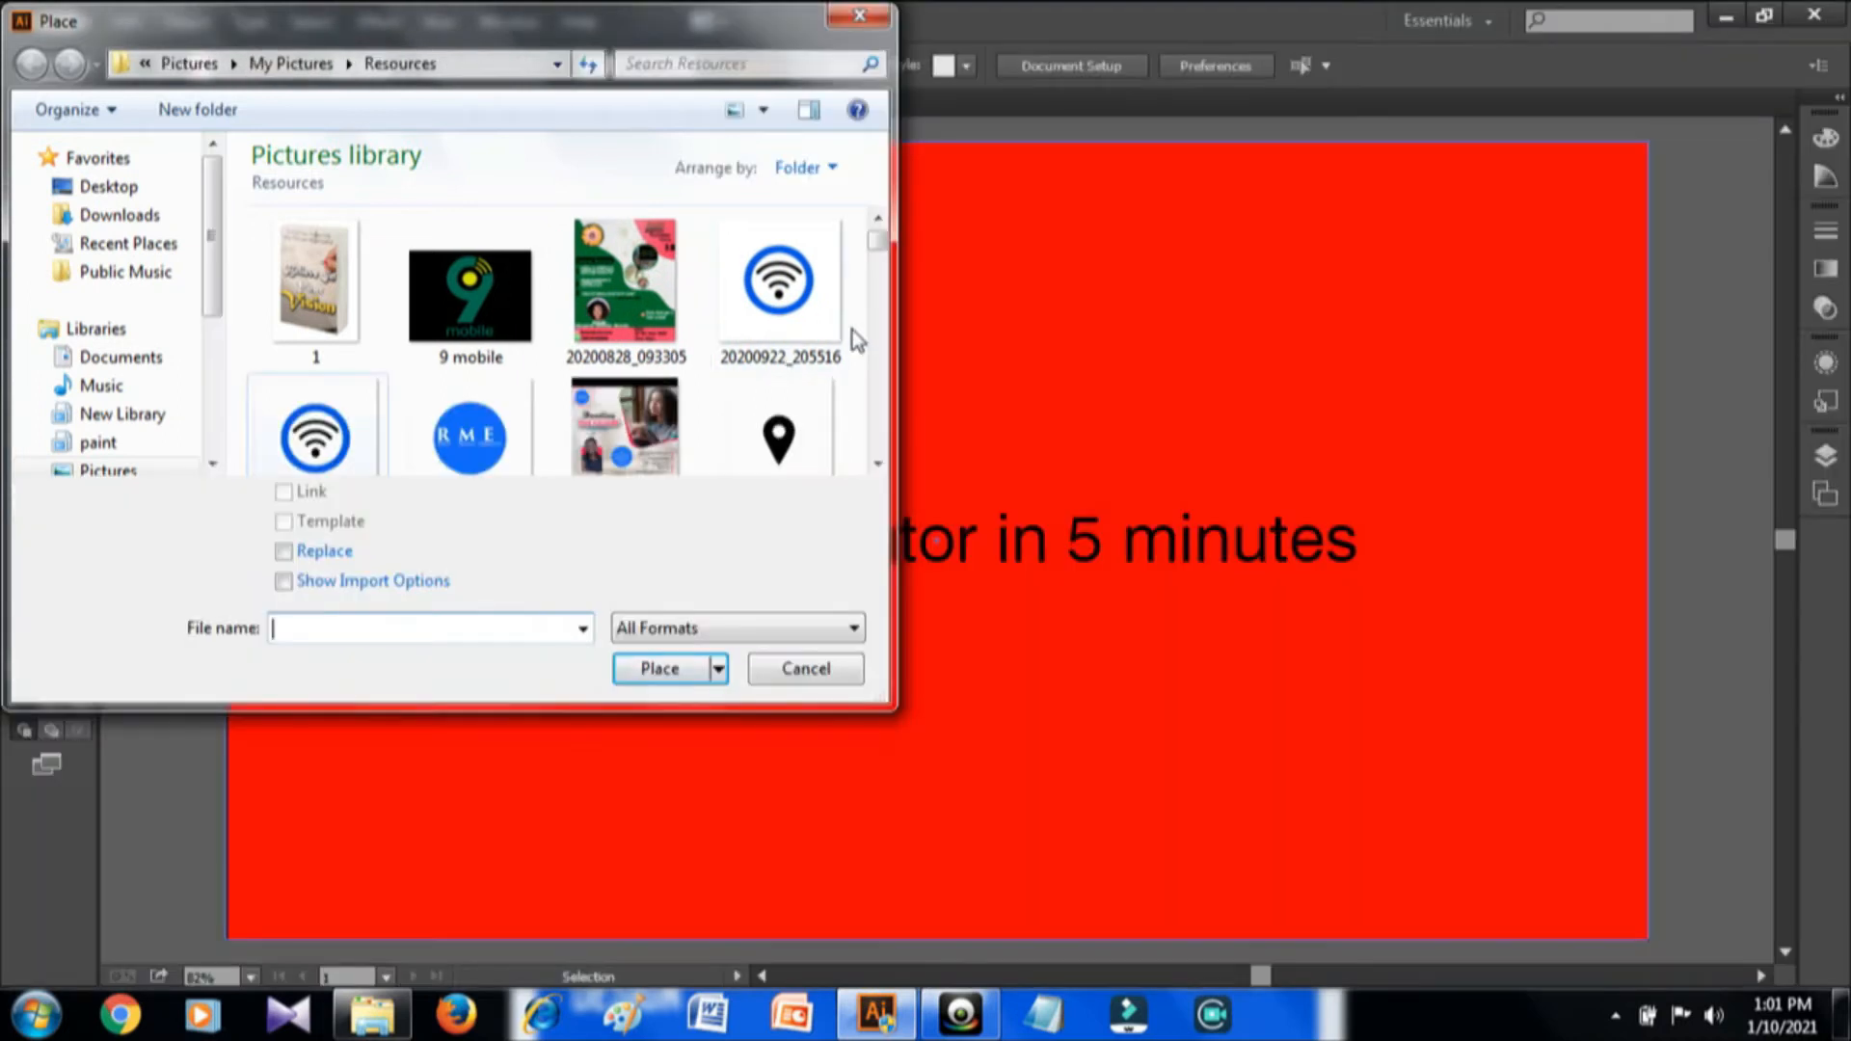
click(877, 463)
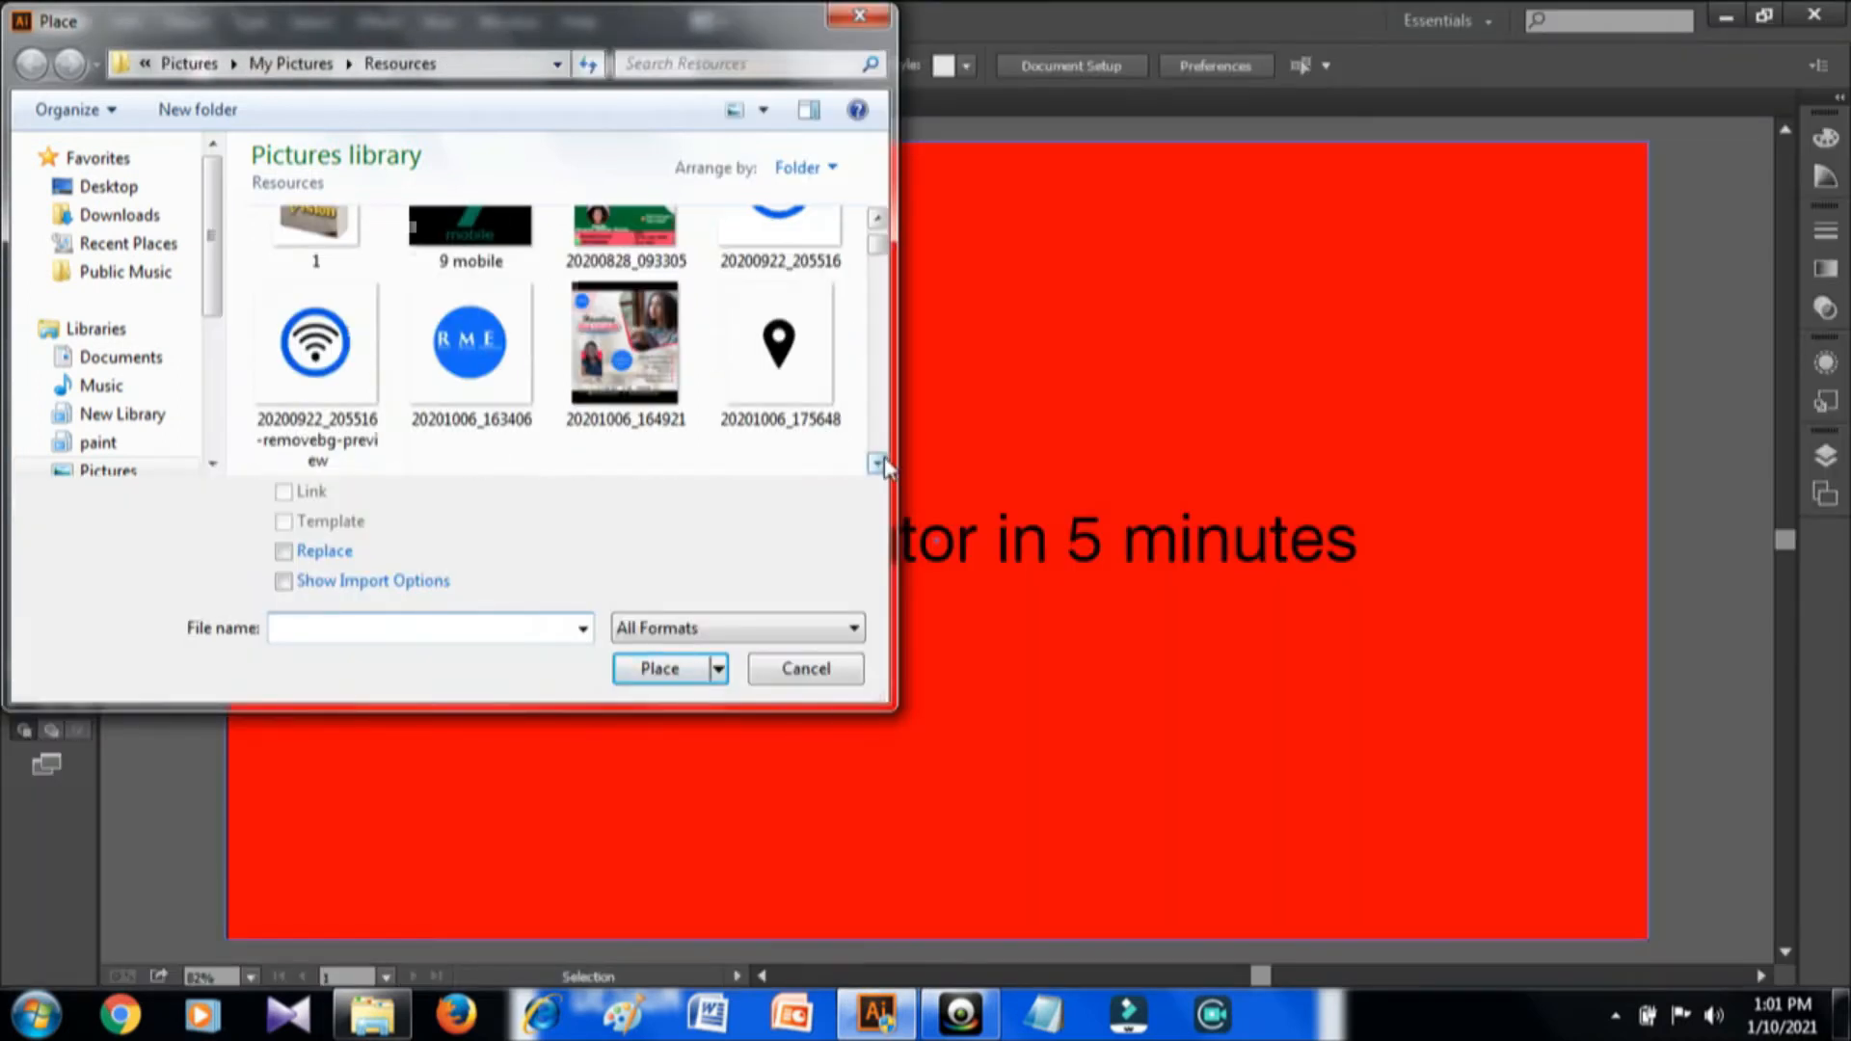
click(877, 463)
click(878, 463)
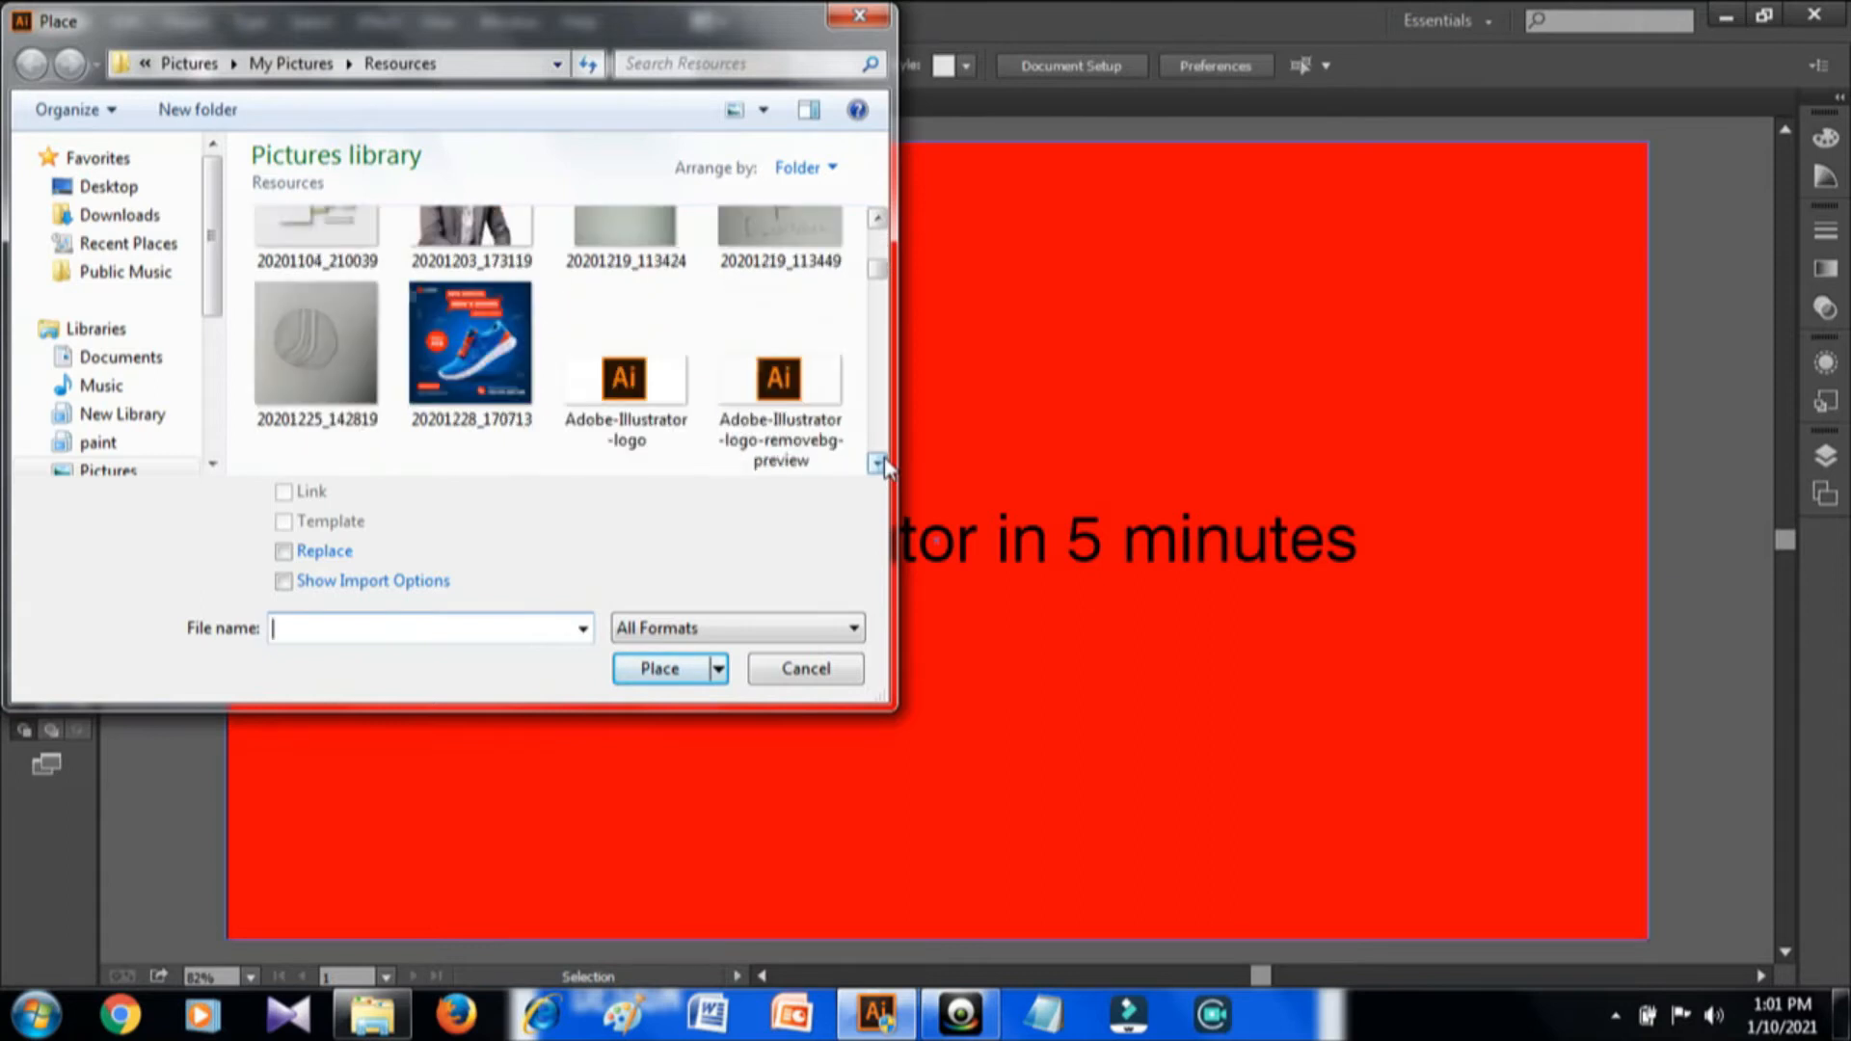
scroll(198, 434, down, 3)
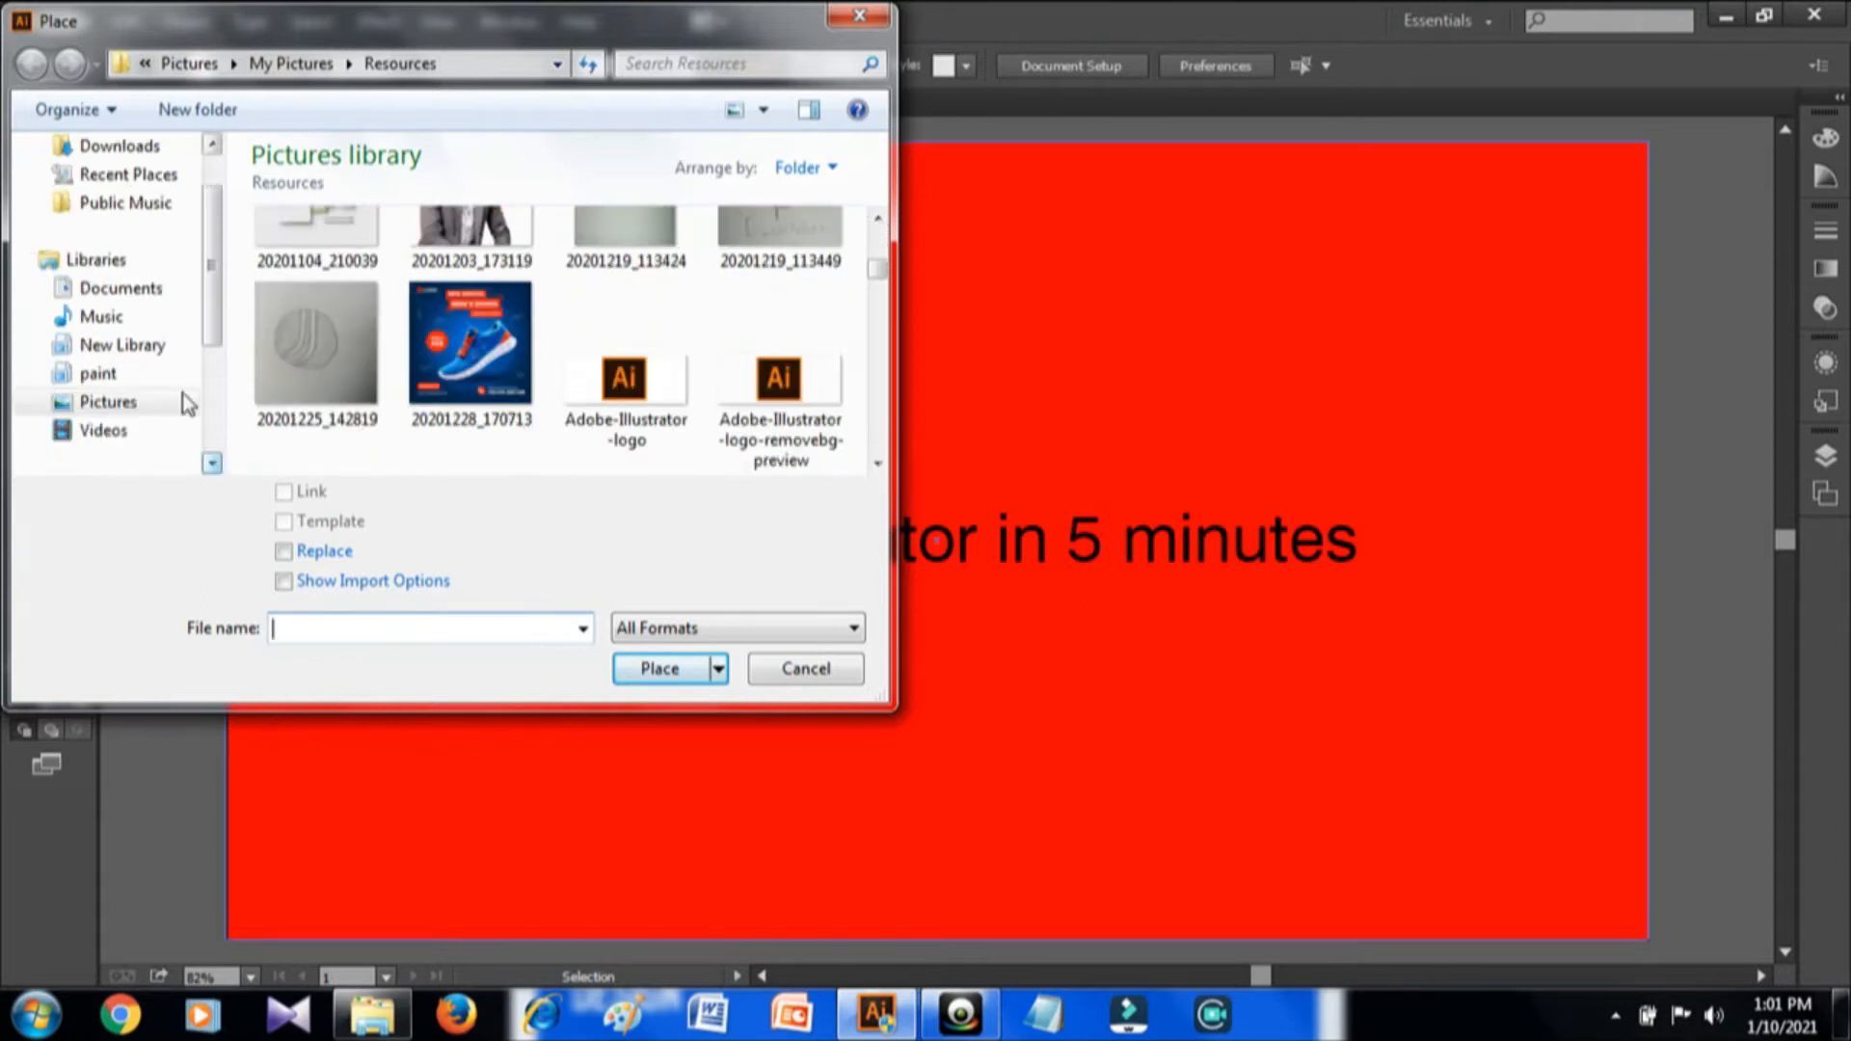
- Browse the folders of the Pictures library and return to its Resources folder
click(177, 399)
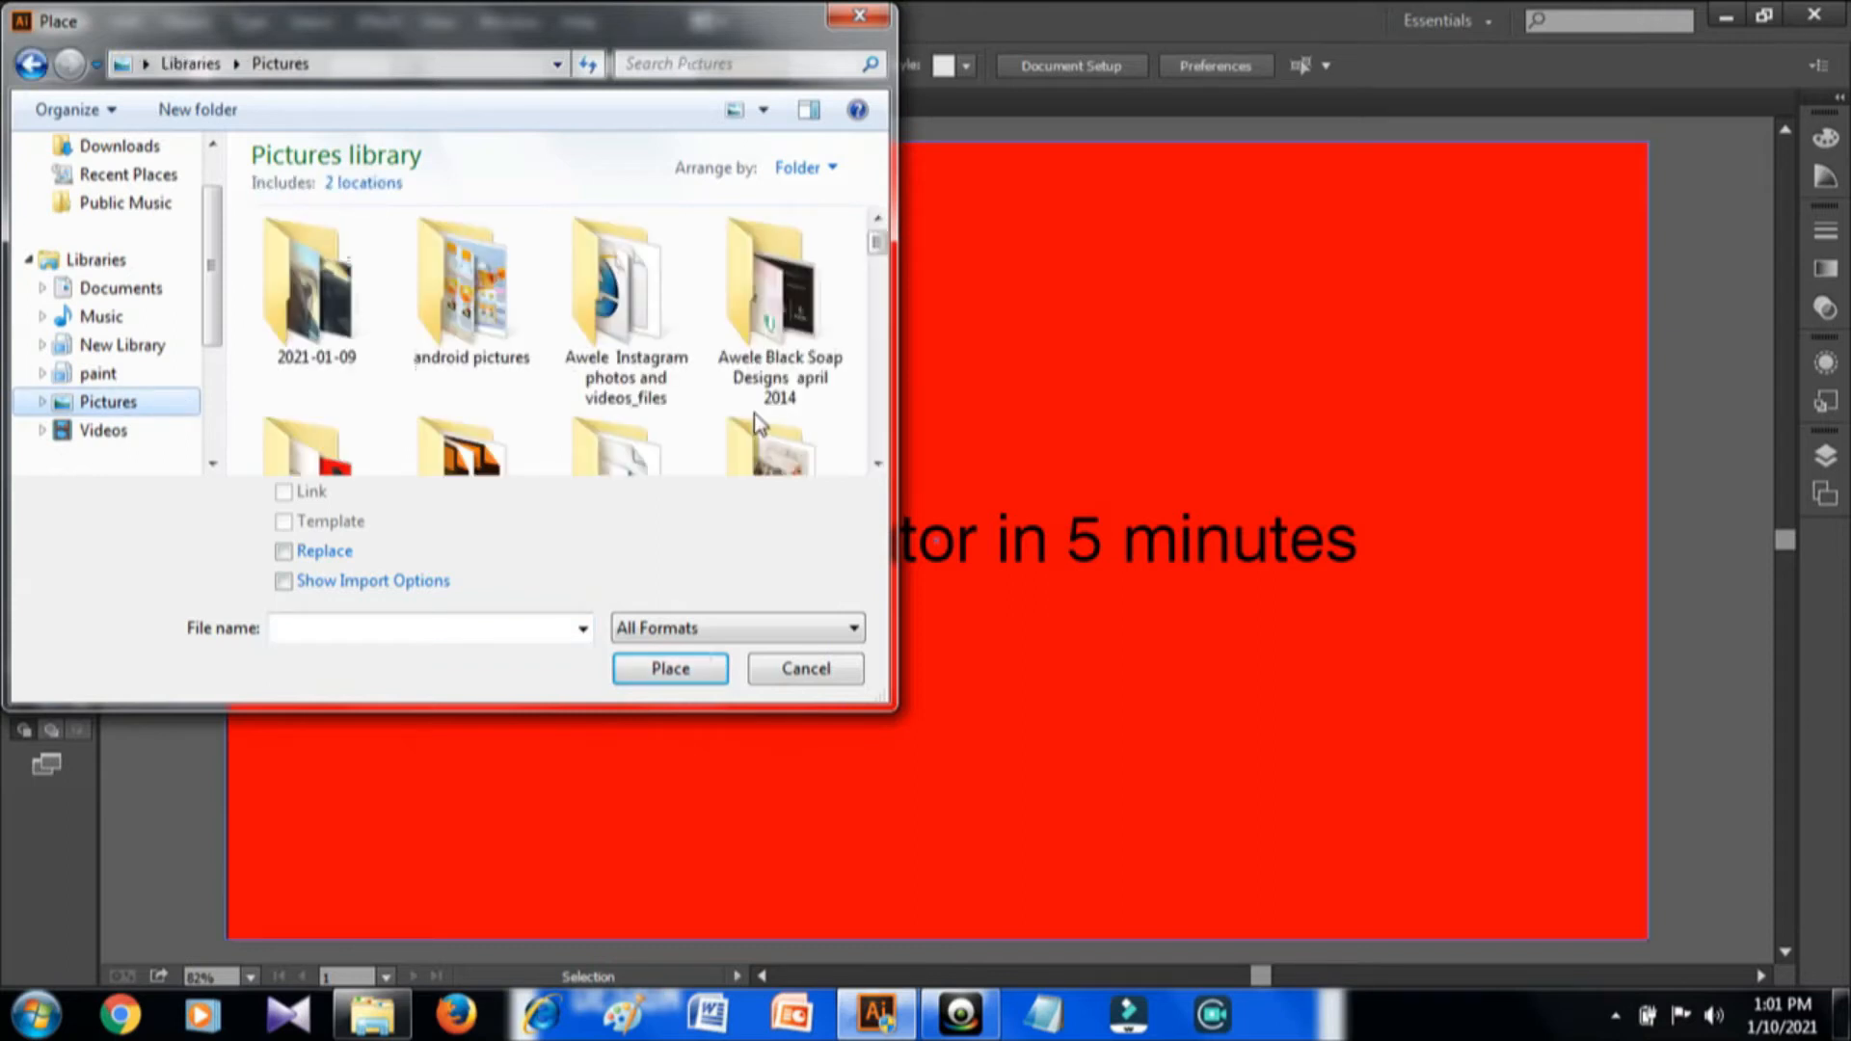
click(877, 465)
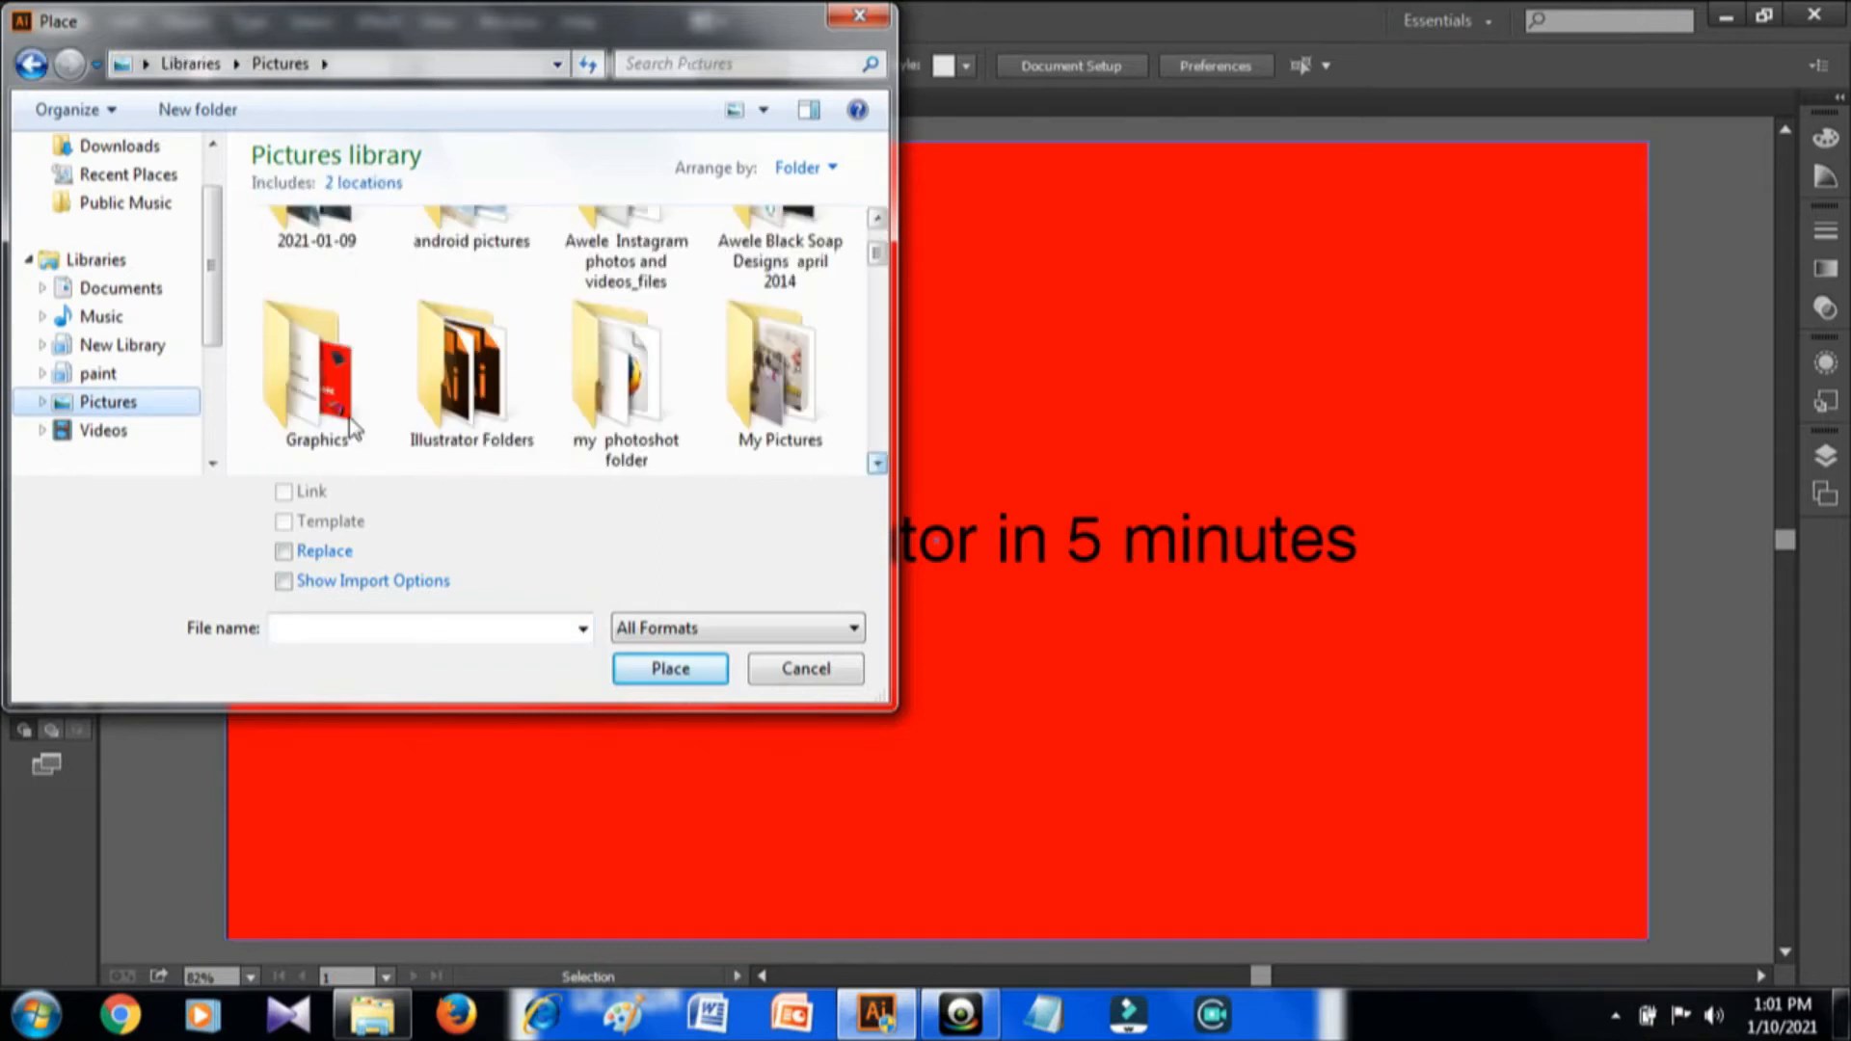
click(878, 214)
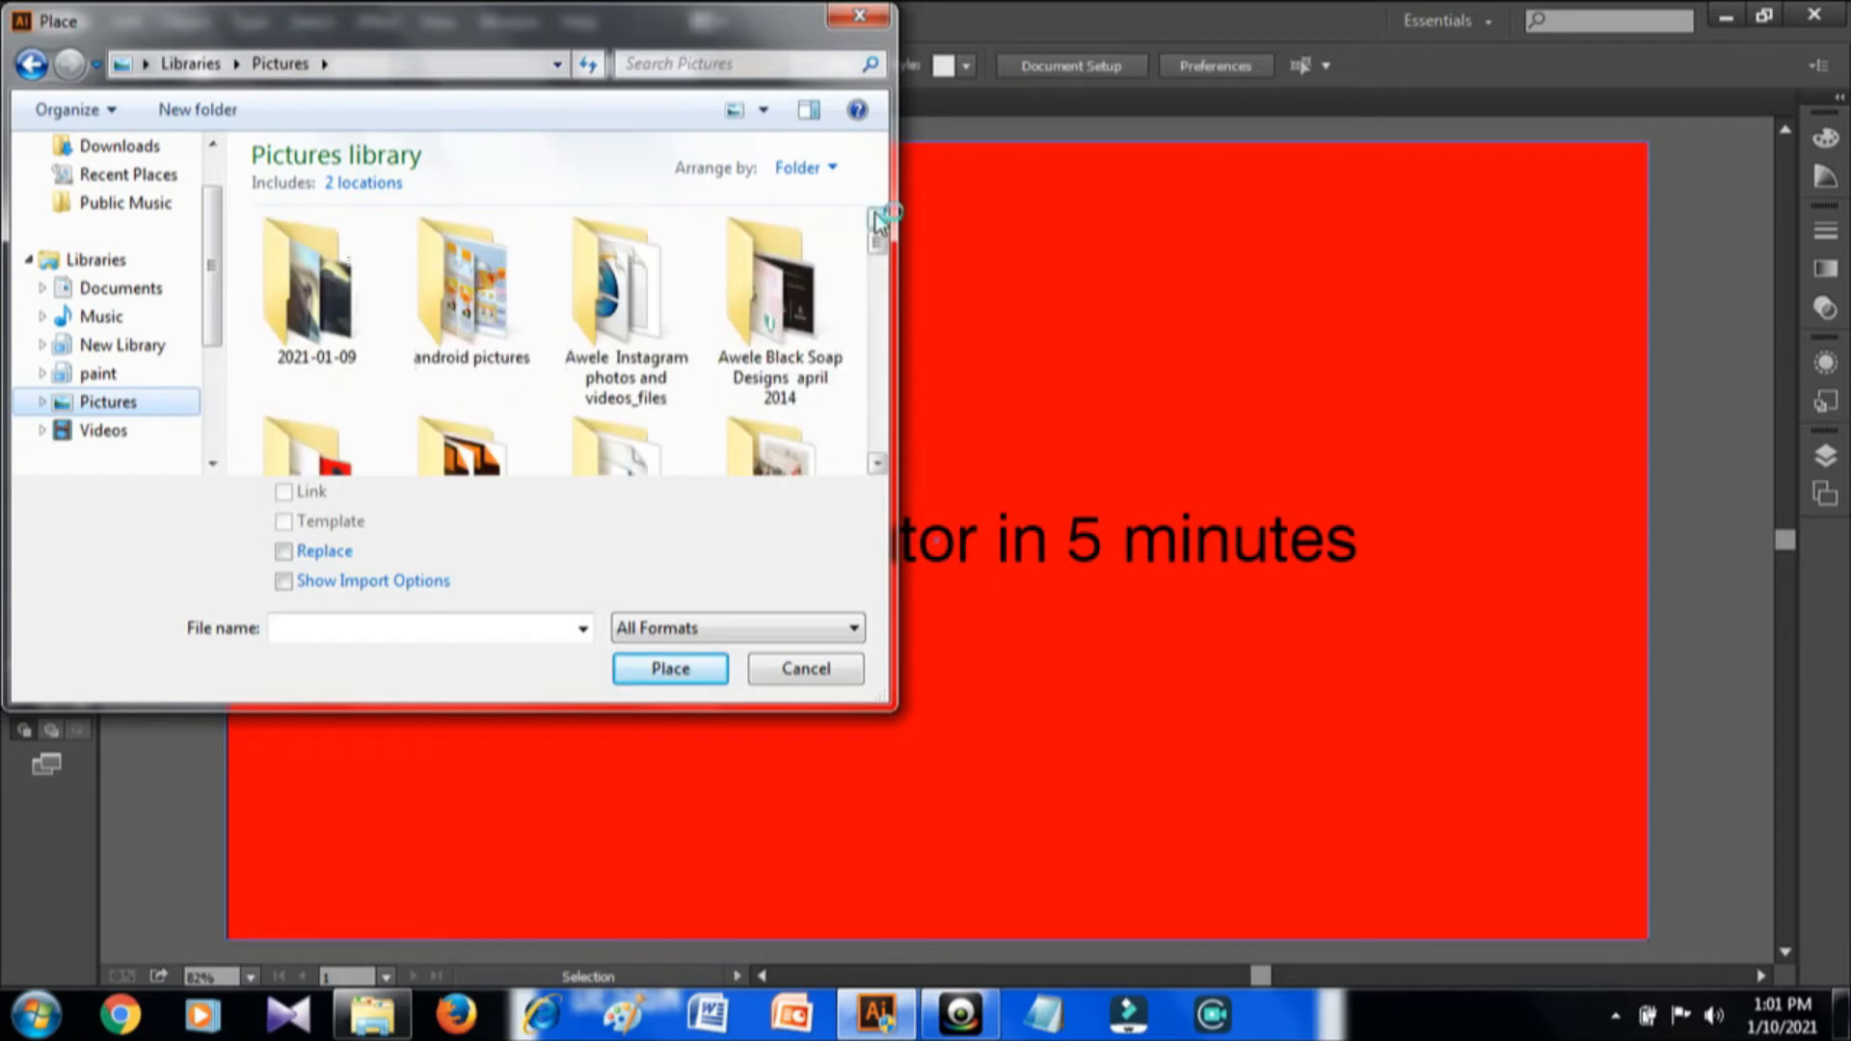
click(878, 464)
click(878, 465)
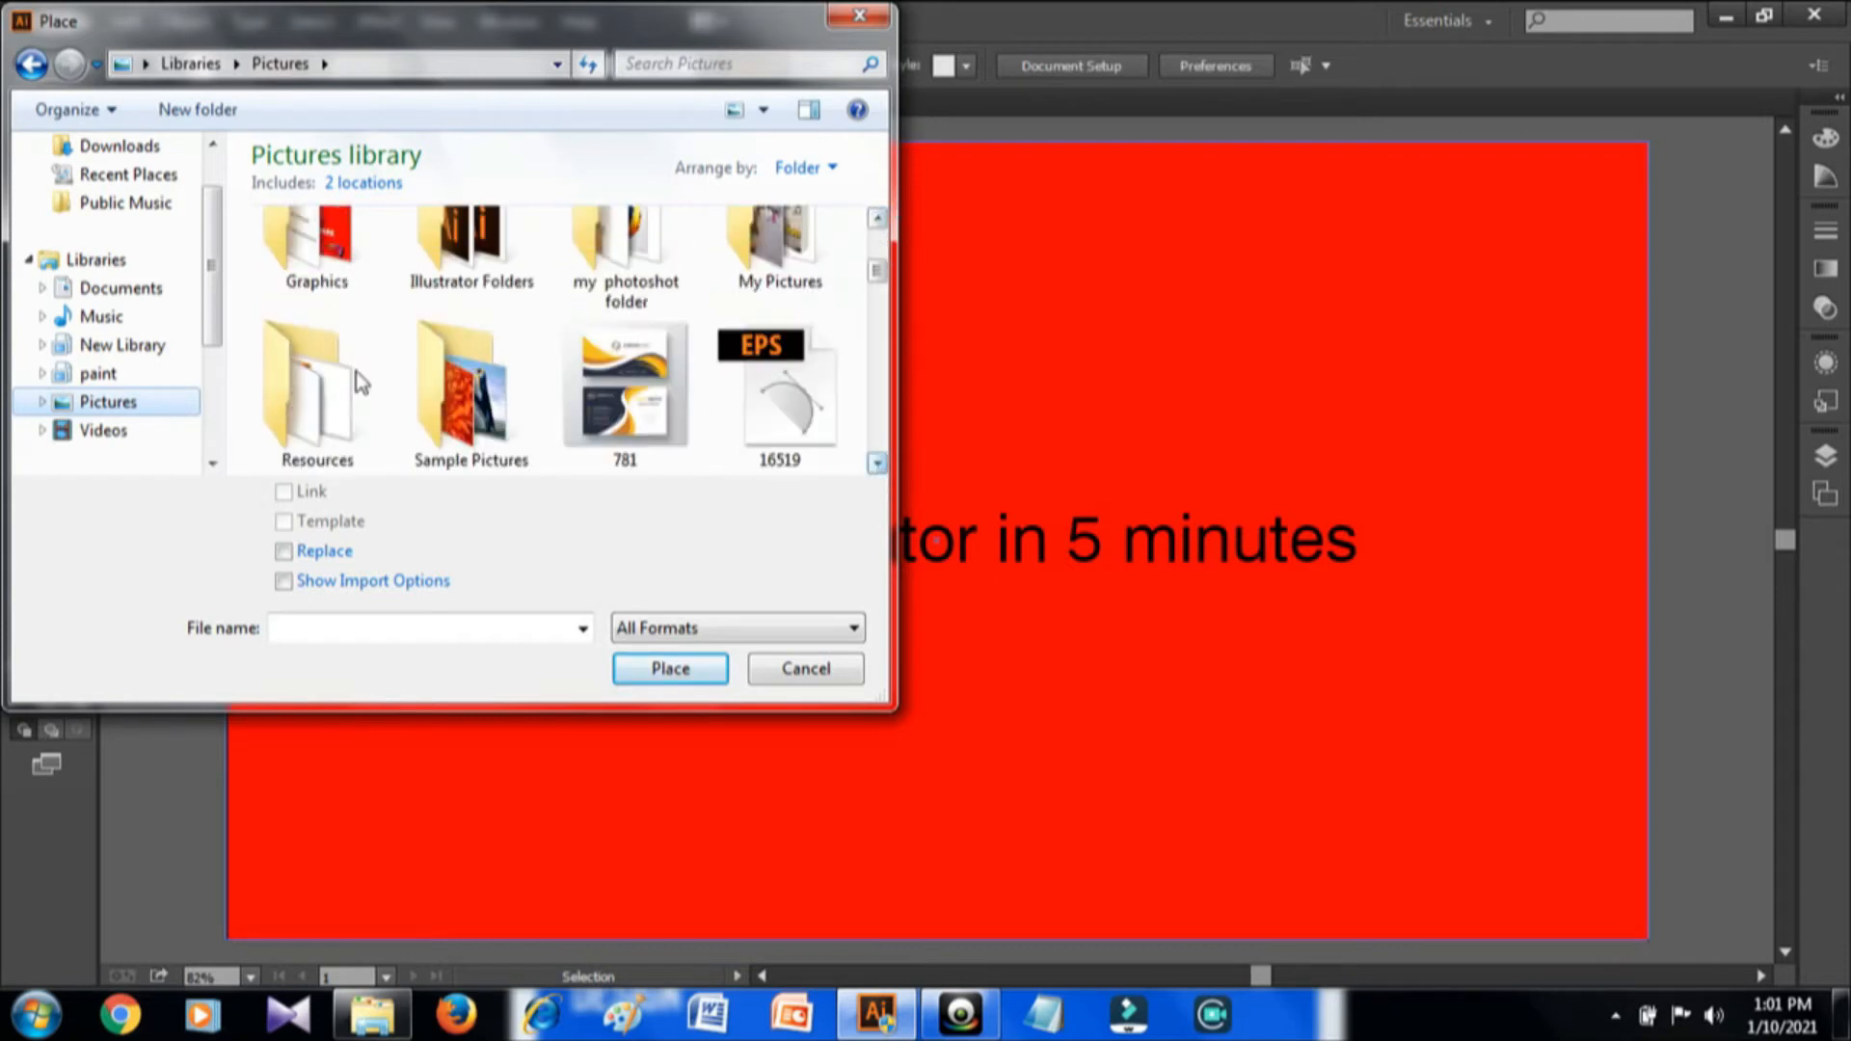
click(309, 391)
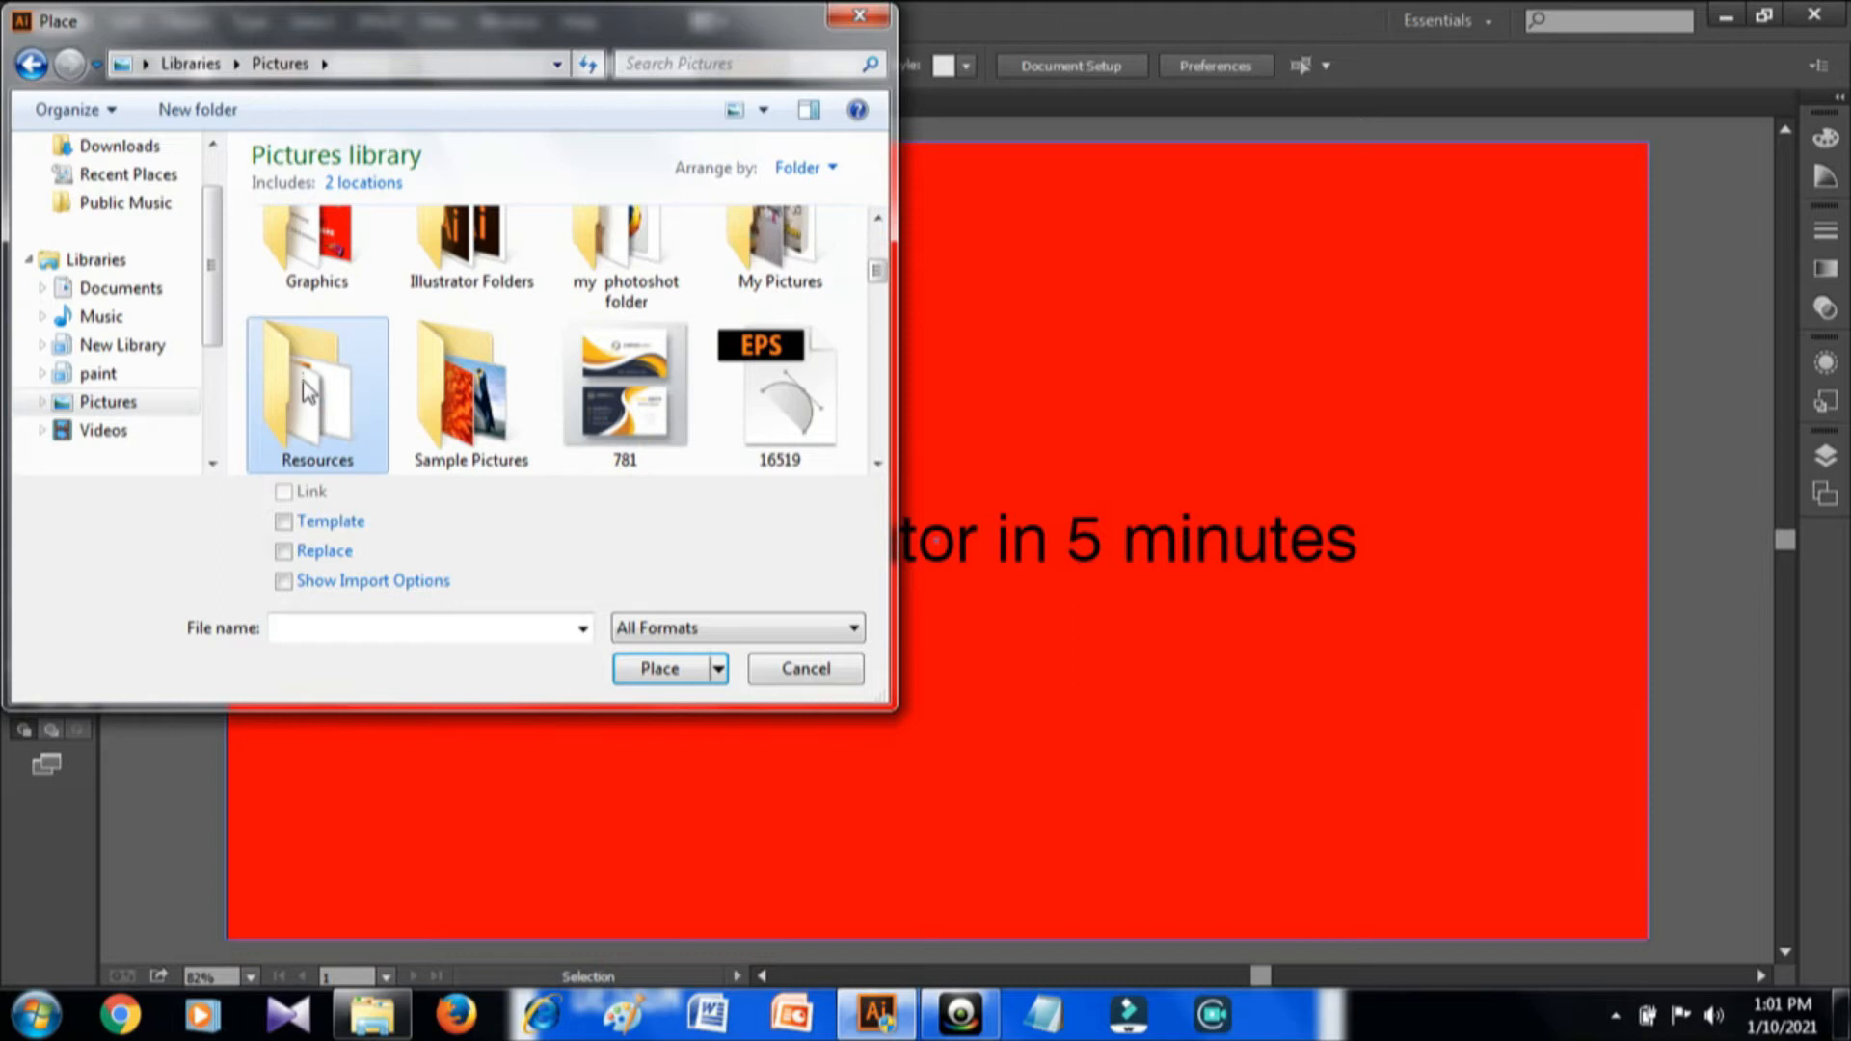
double_click(308, 391)
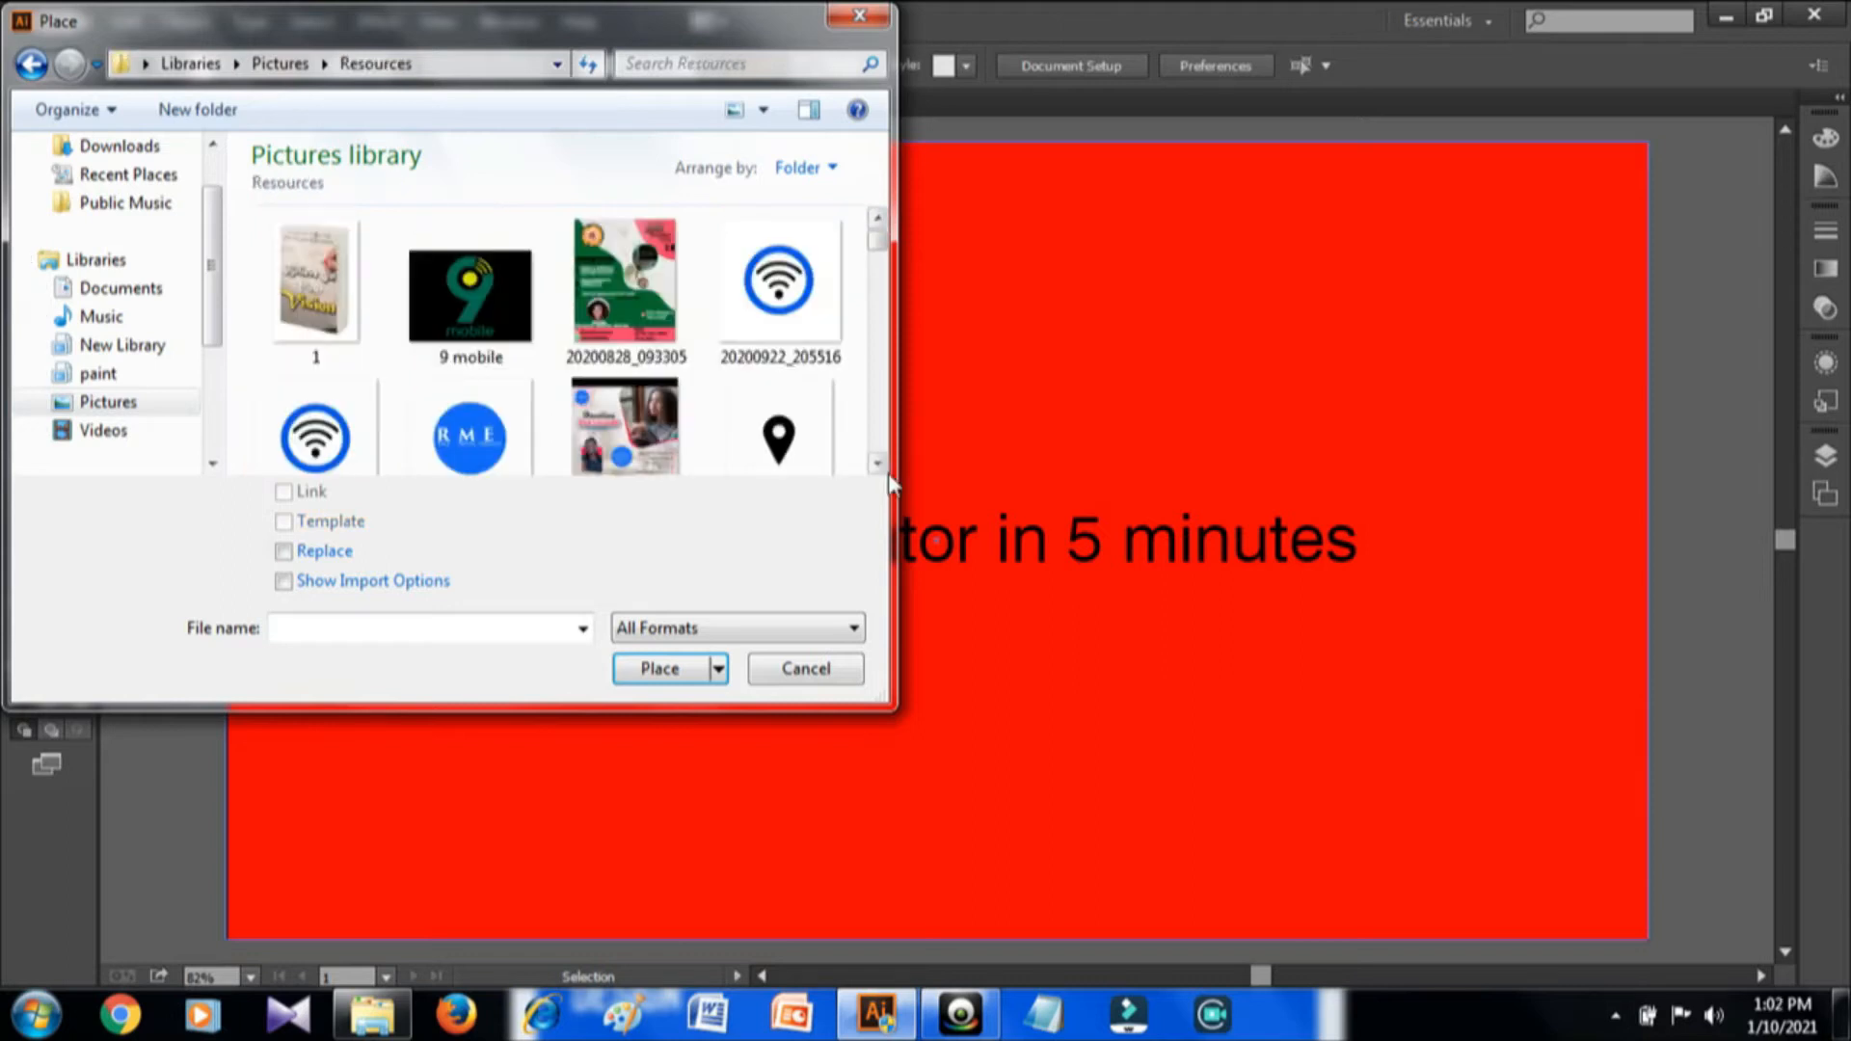
- Place the image Adobe-Illustrator-logo-removebg-preview from the Resources folder into the document
click(877, 464)
click(877, 465)
click(877, 464)
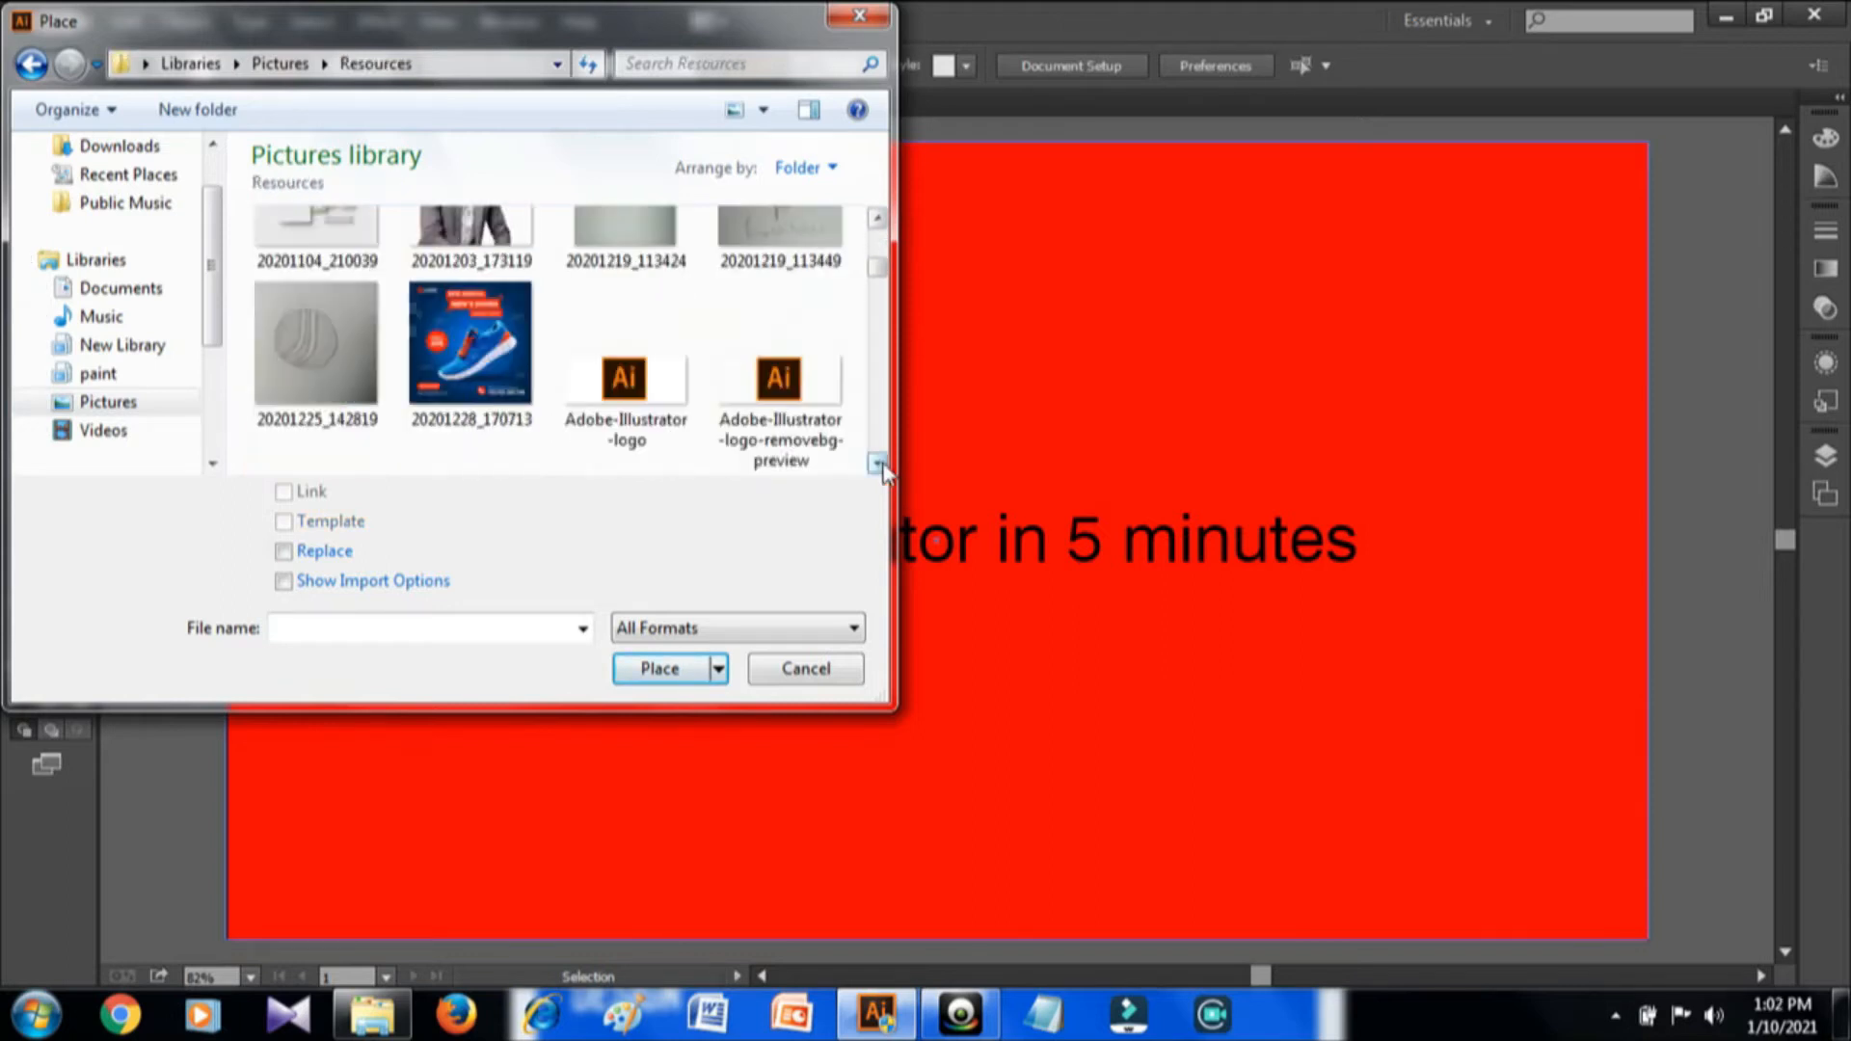
click(880, 465)
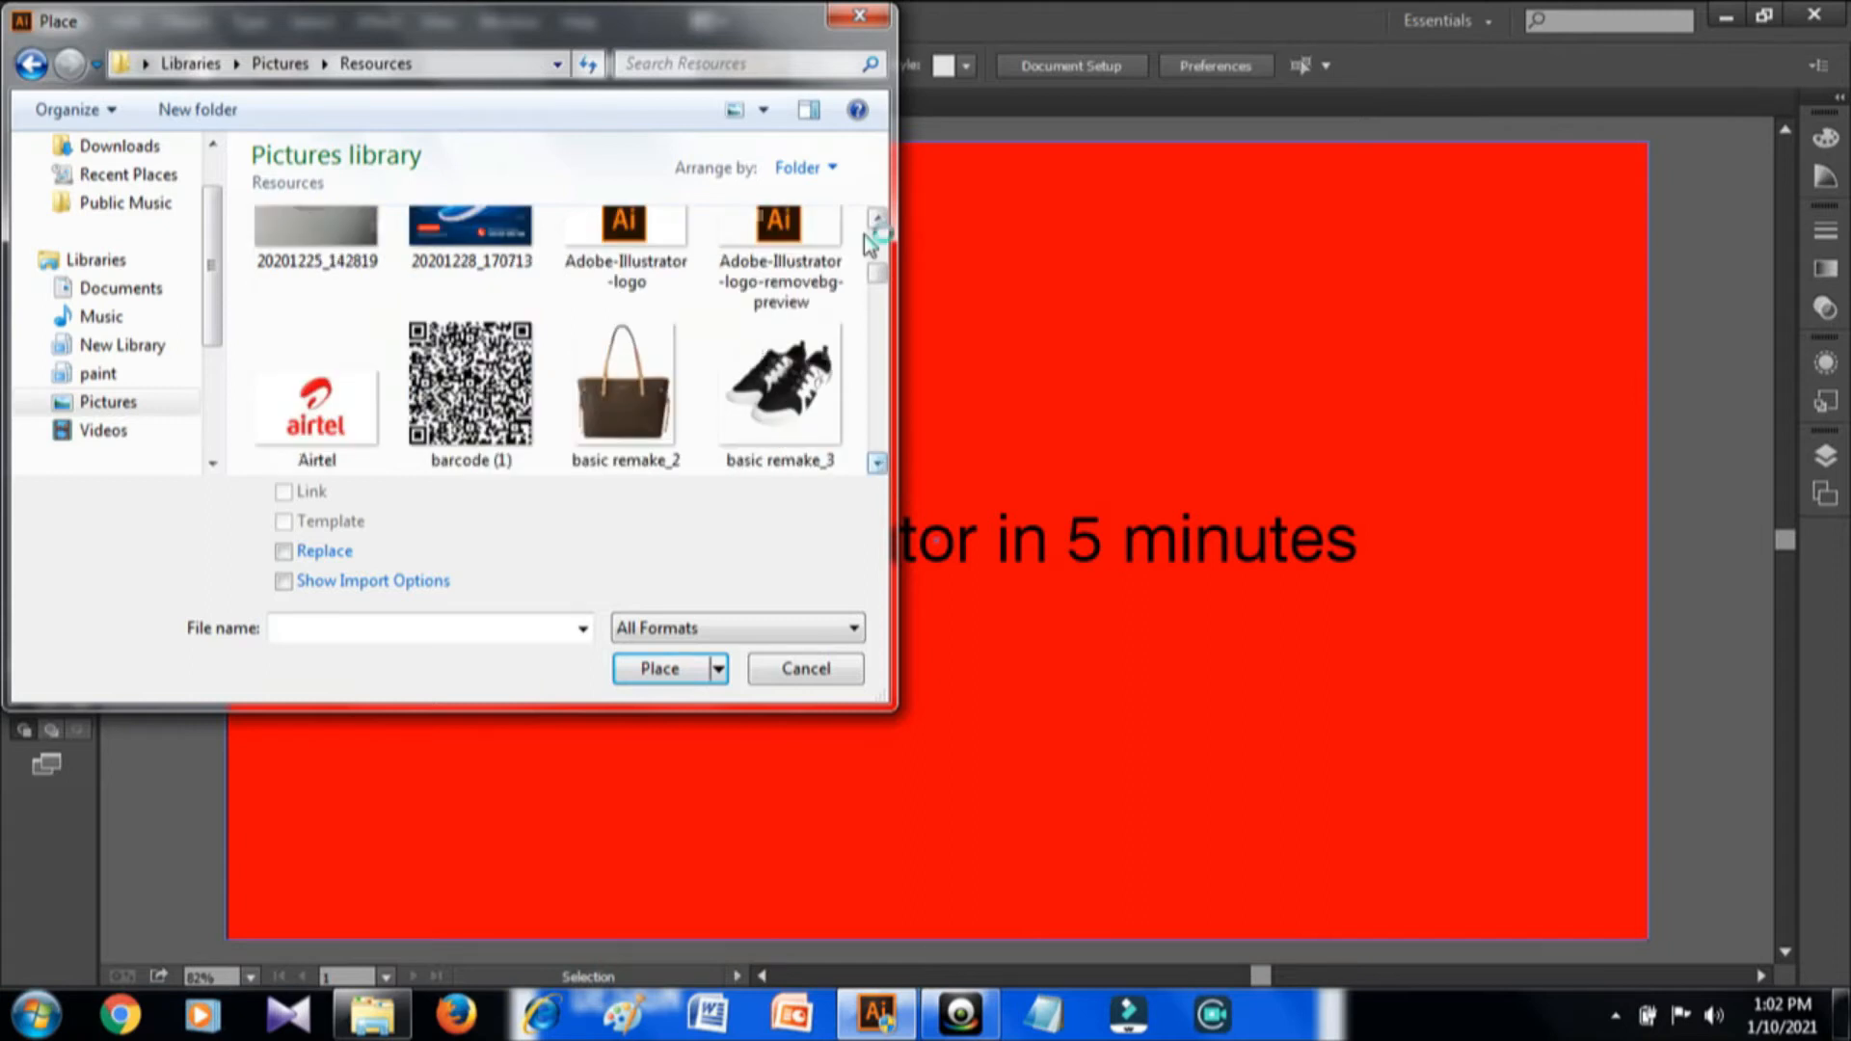
click(875, 221)
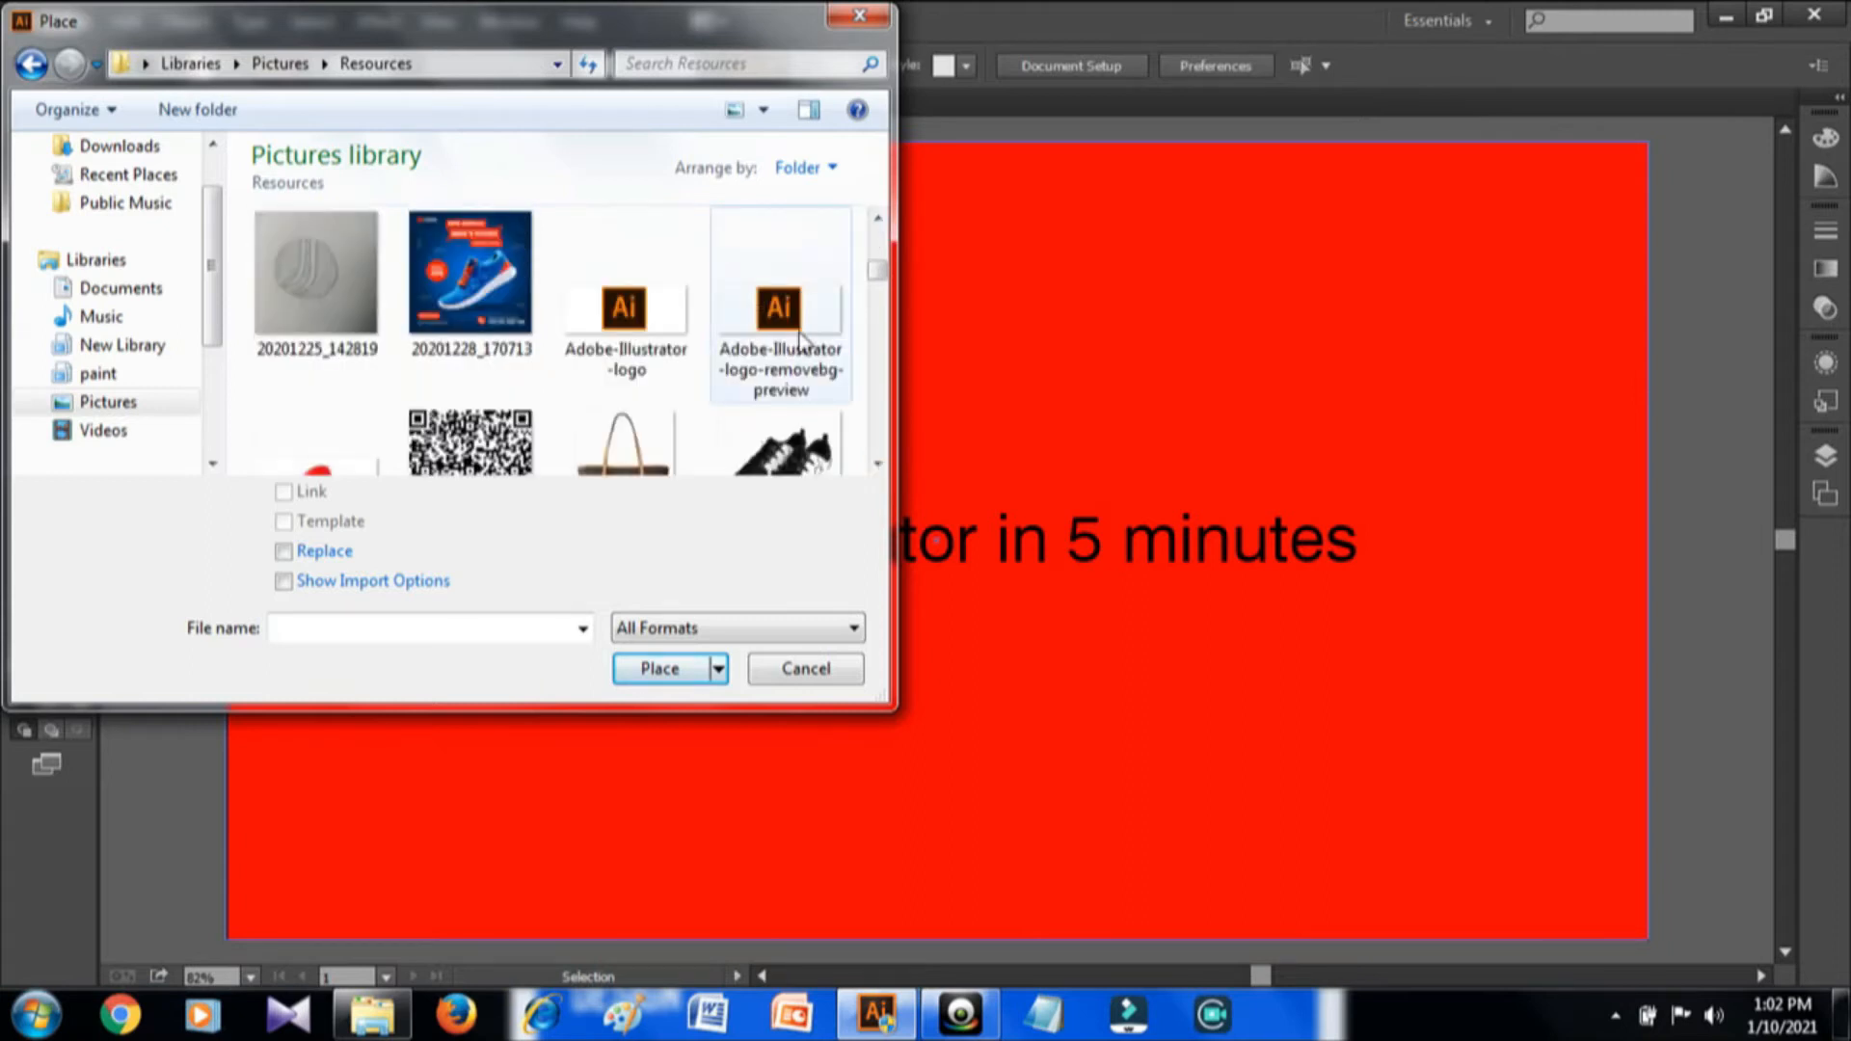
double_click(797, 343)
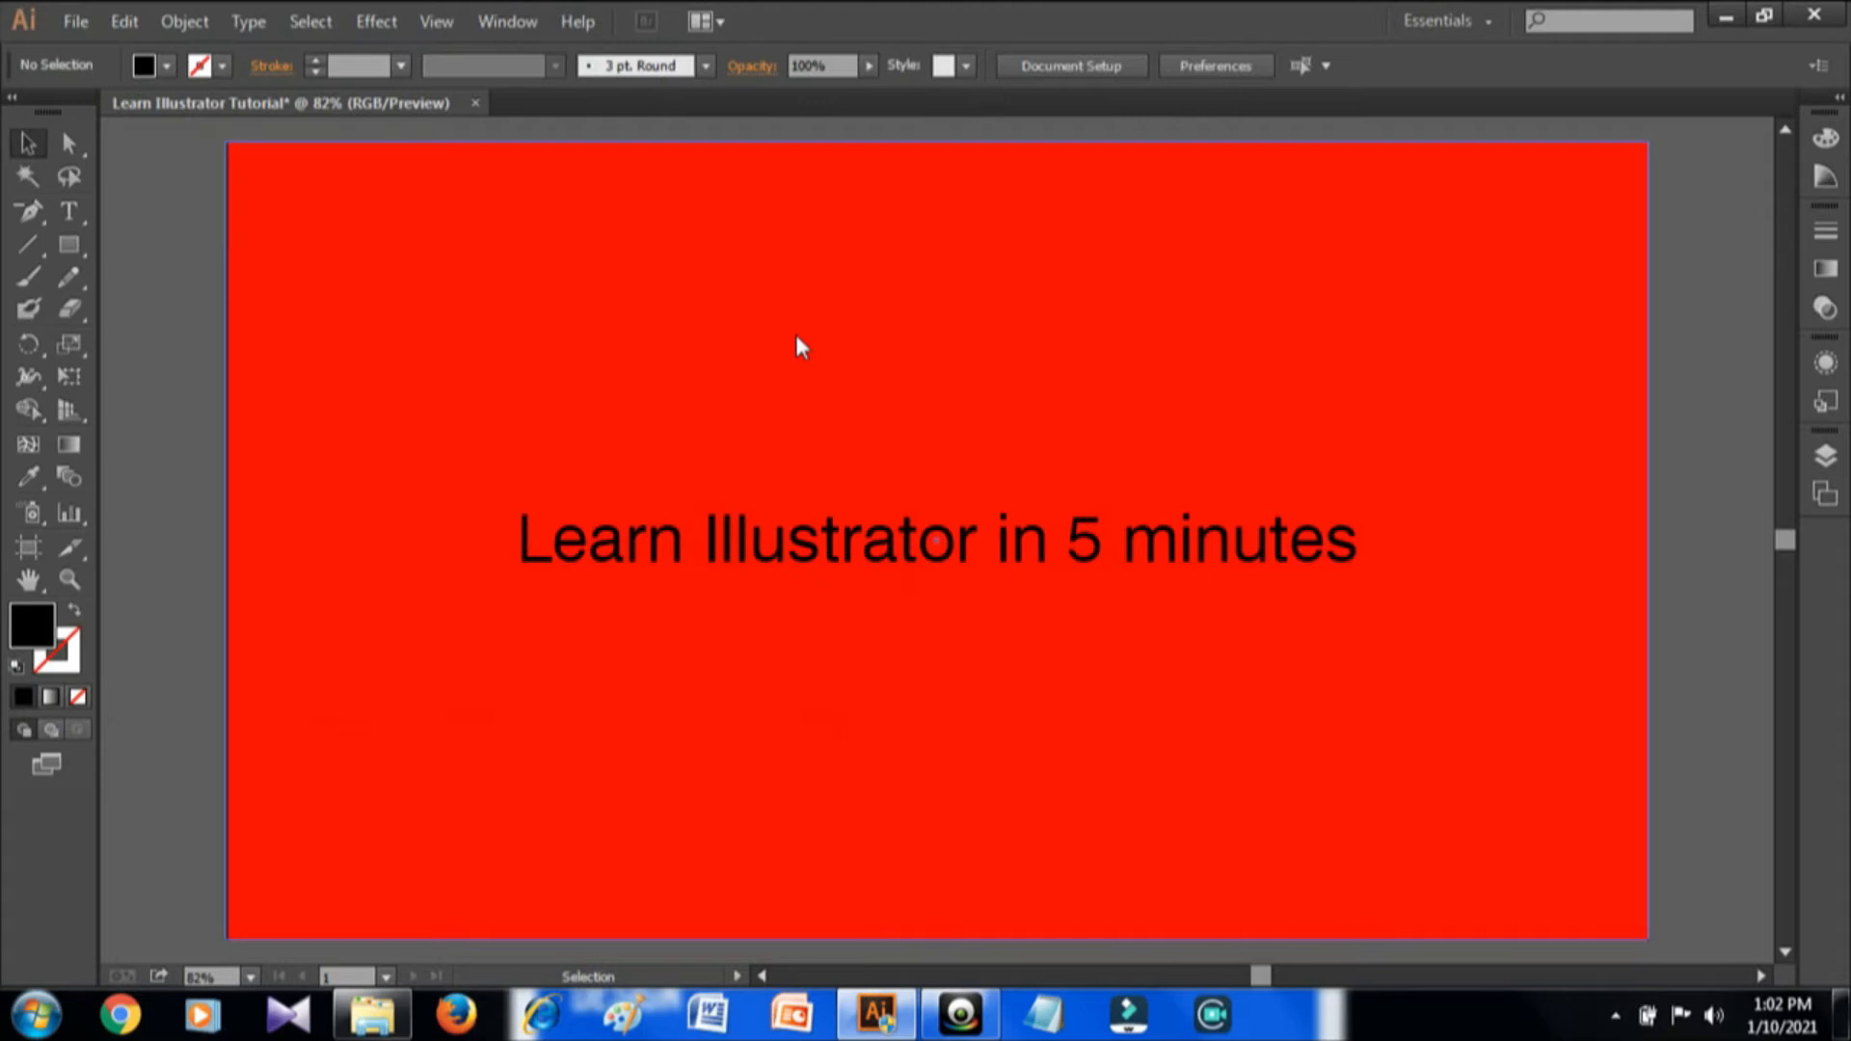
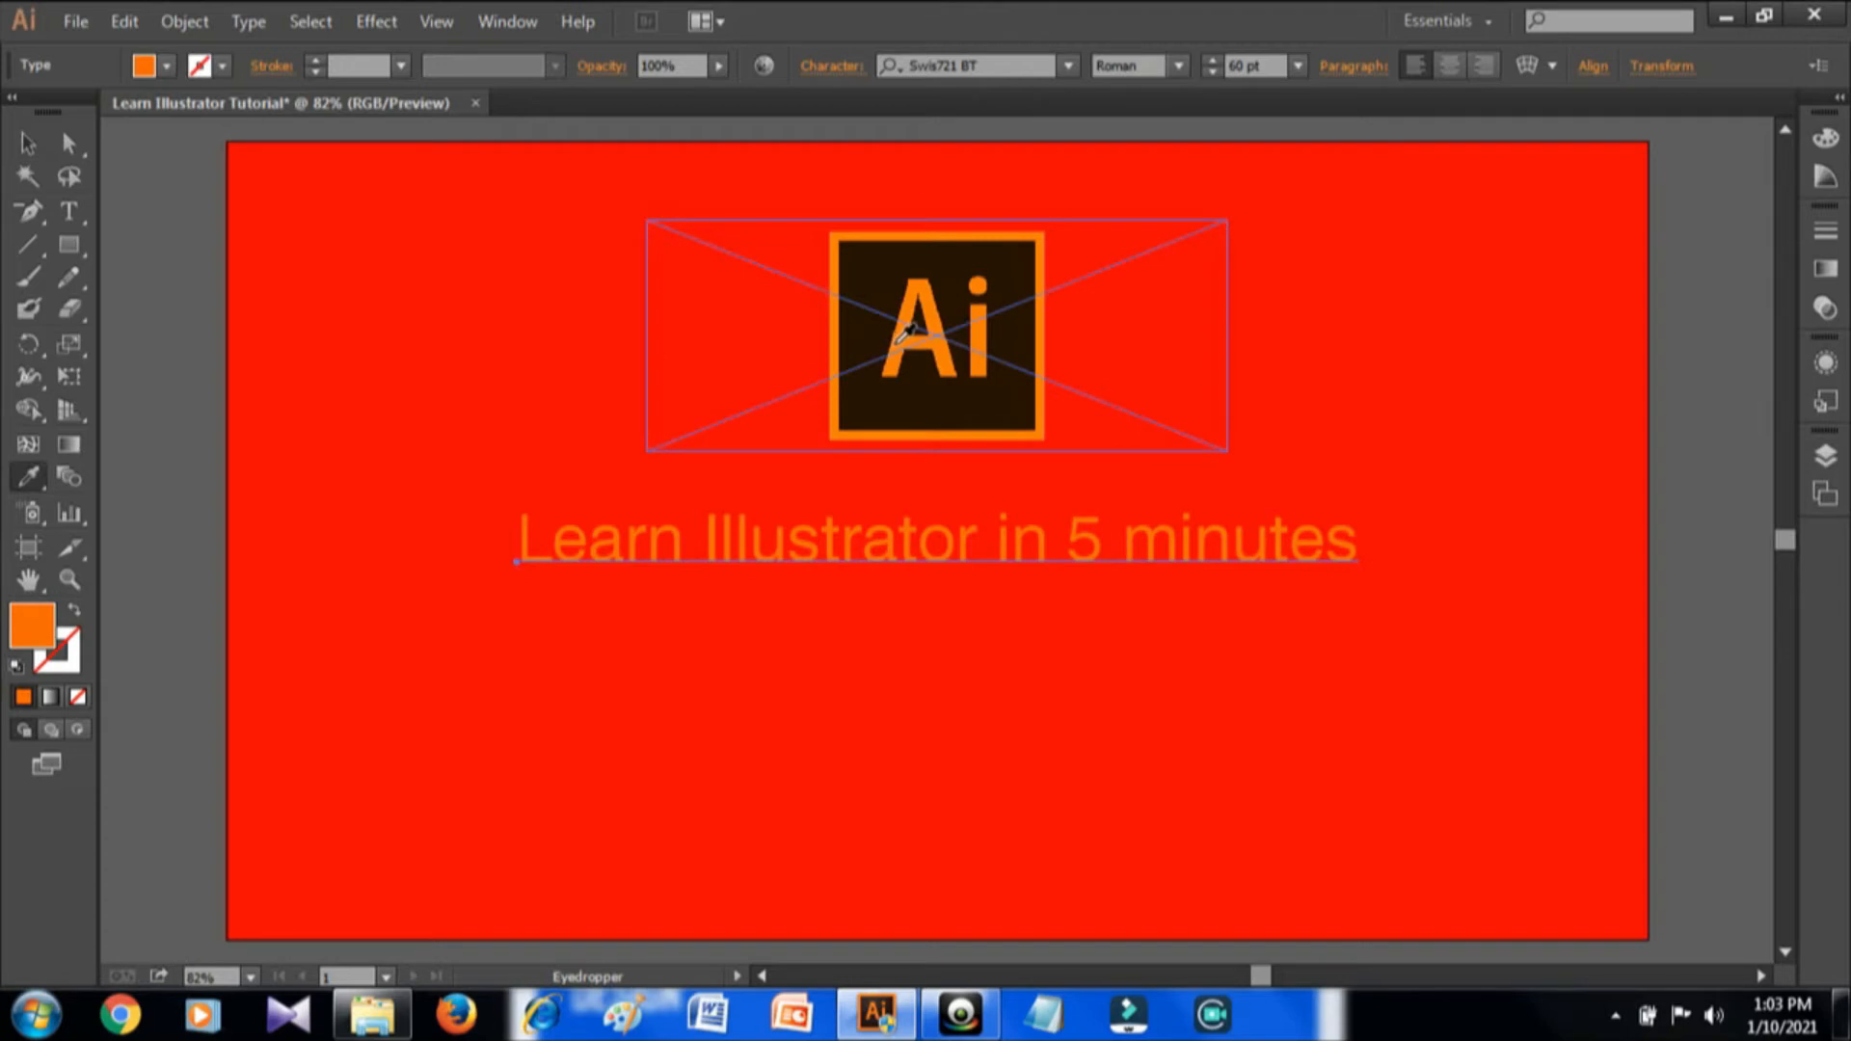
- Recolor the text line with the orange sampled from the letter A in the Ai logo and deselect it
click(898, 341)
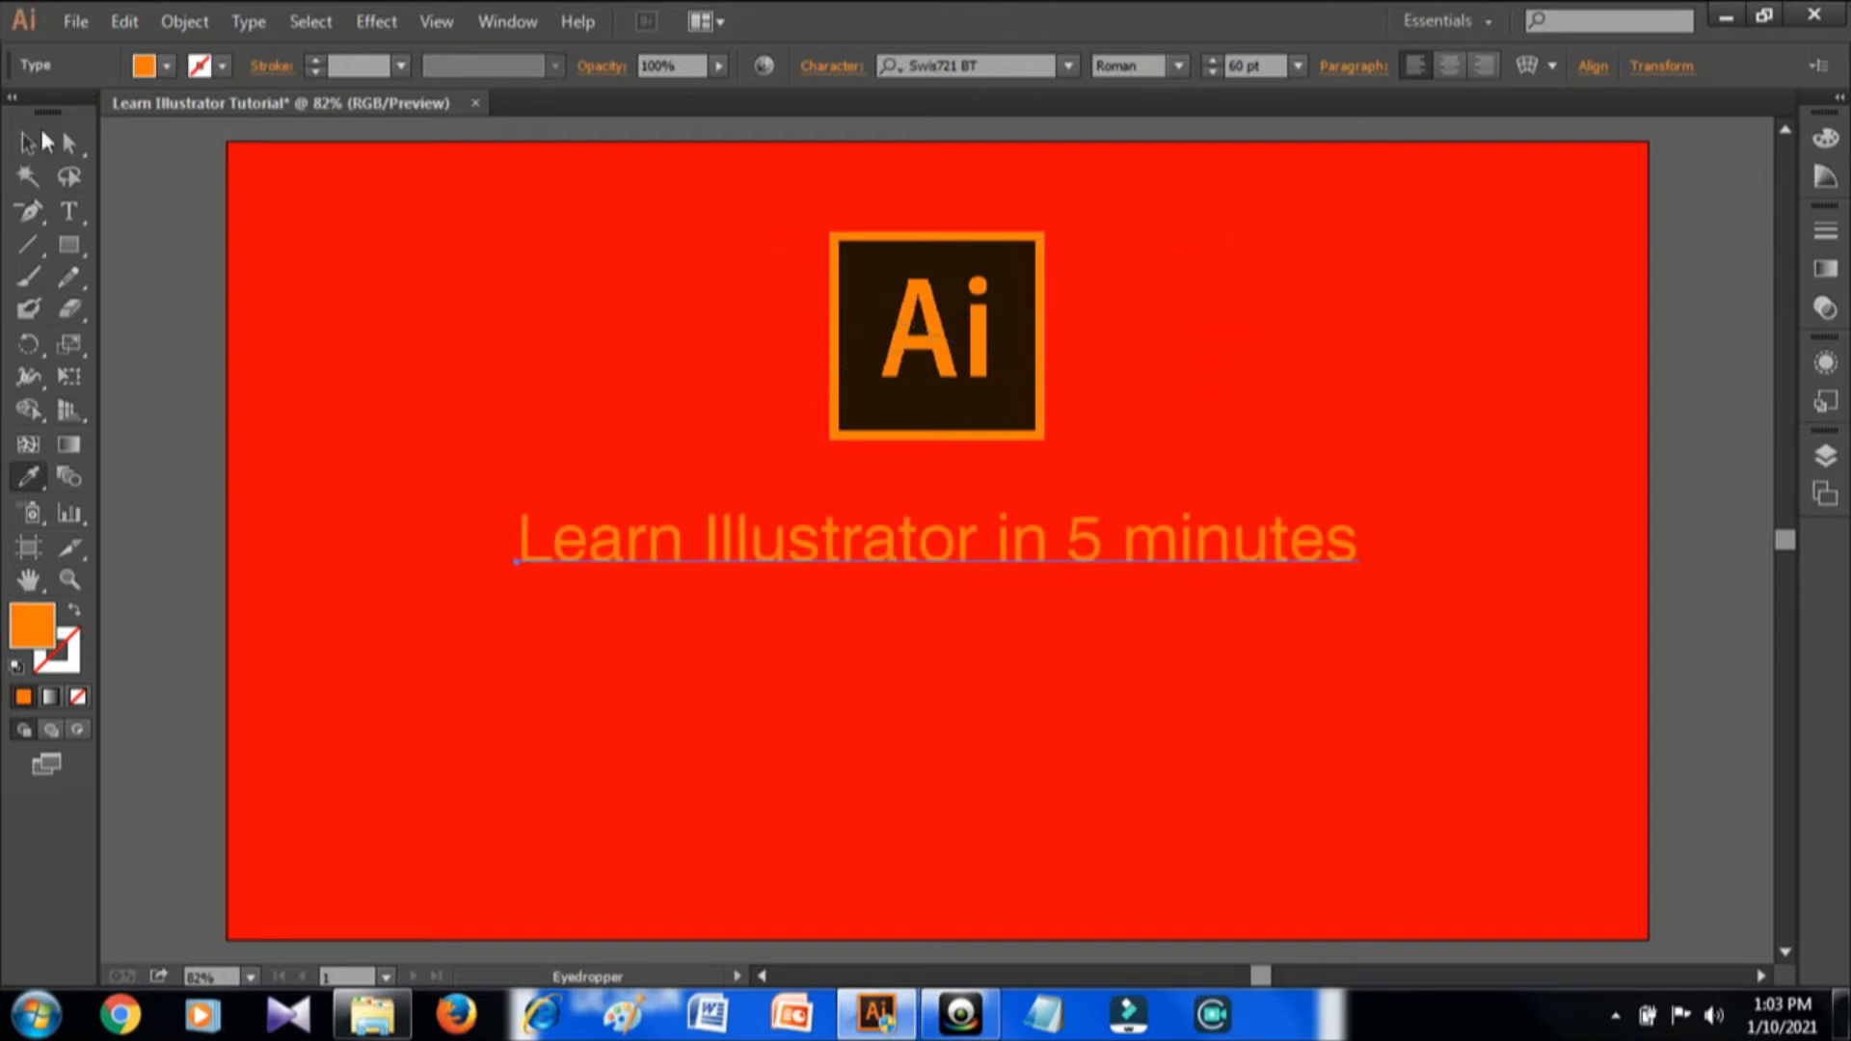
click(43, 136)
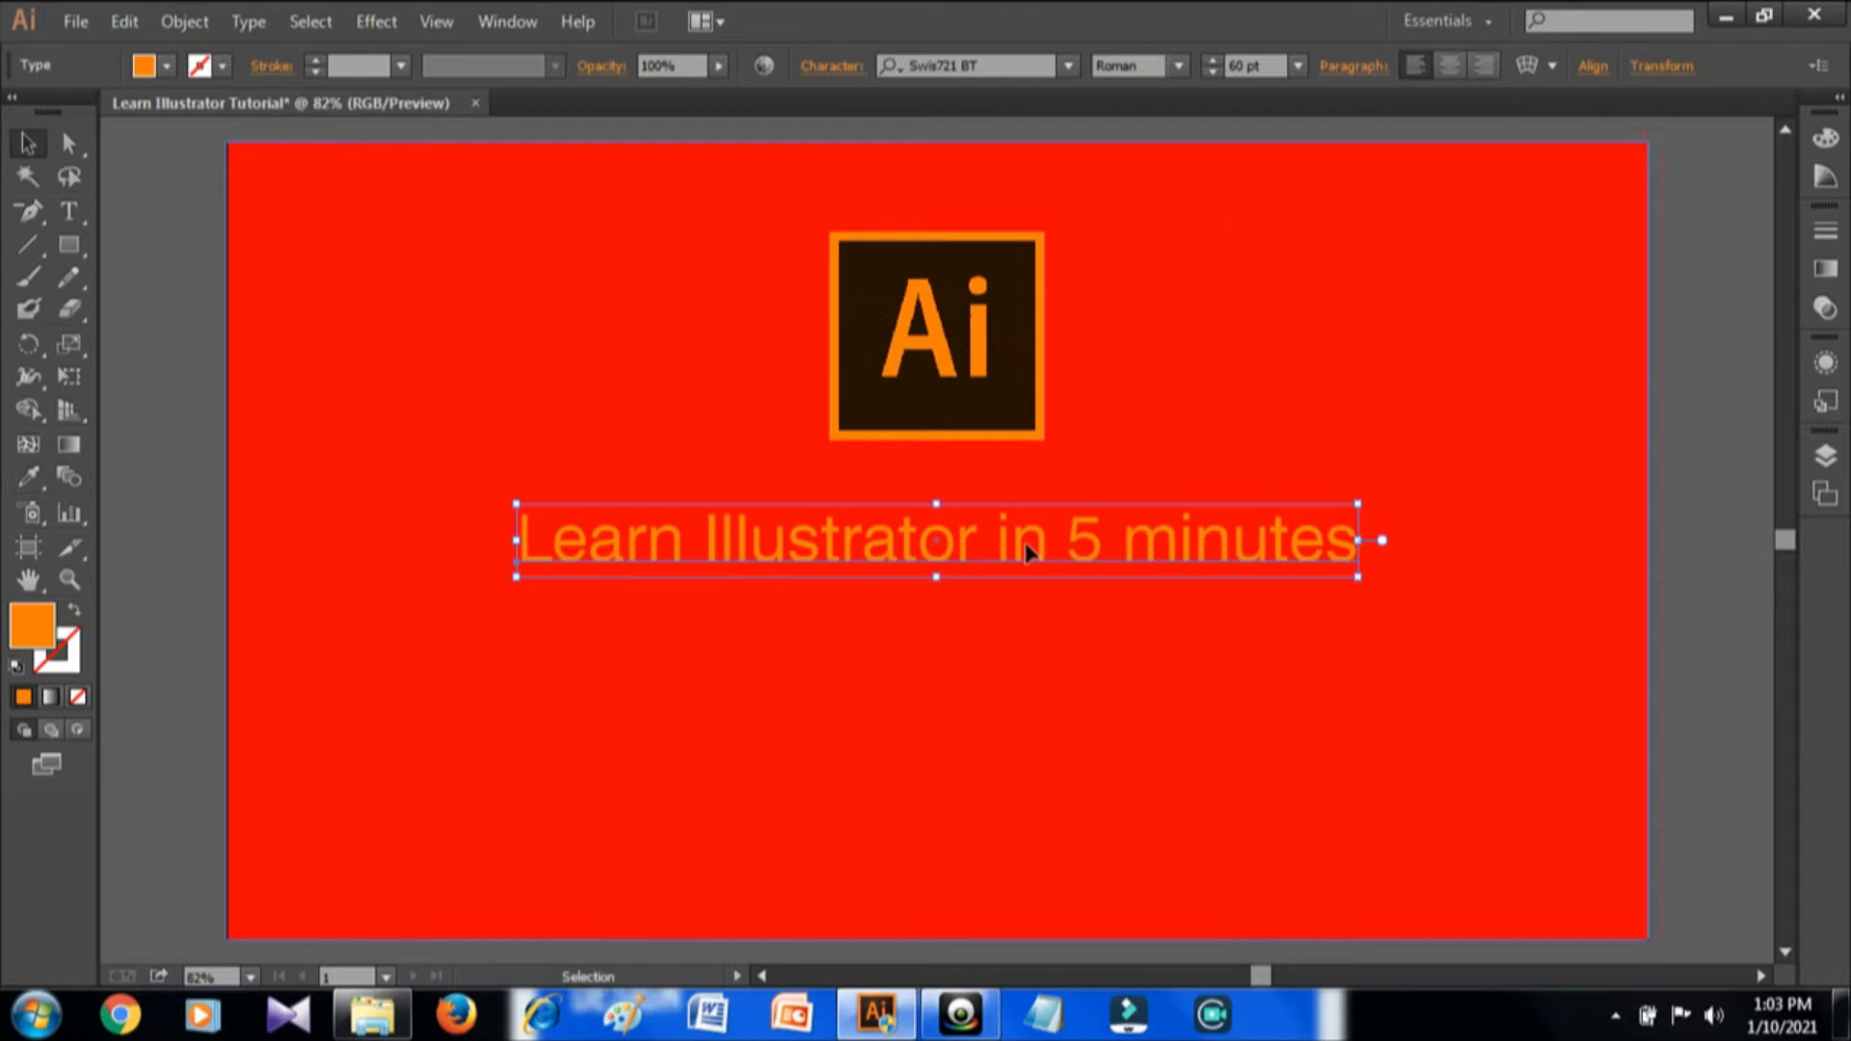
click(1716, 508)
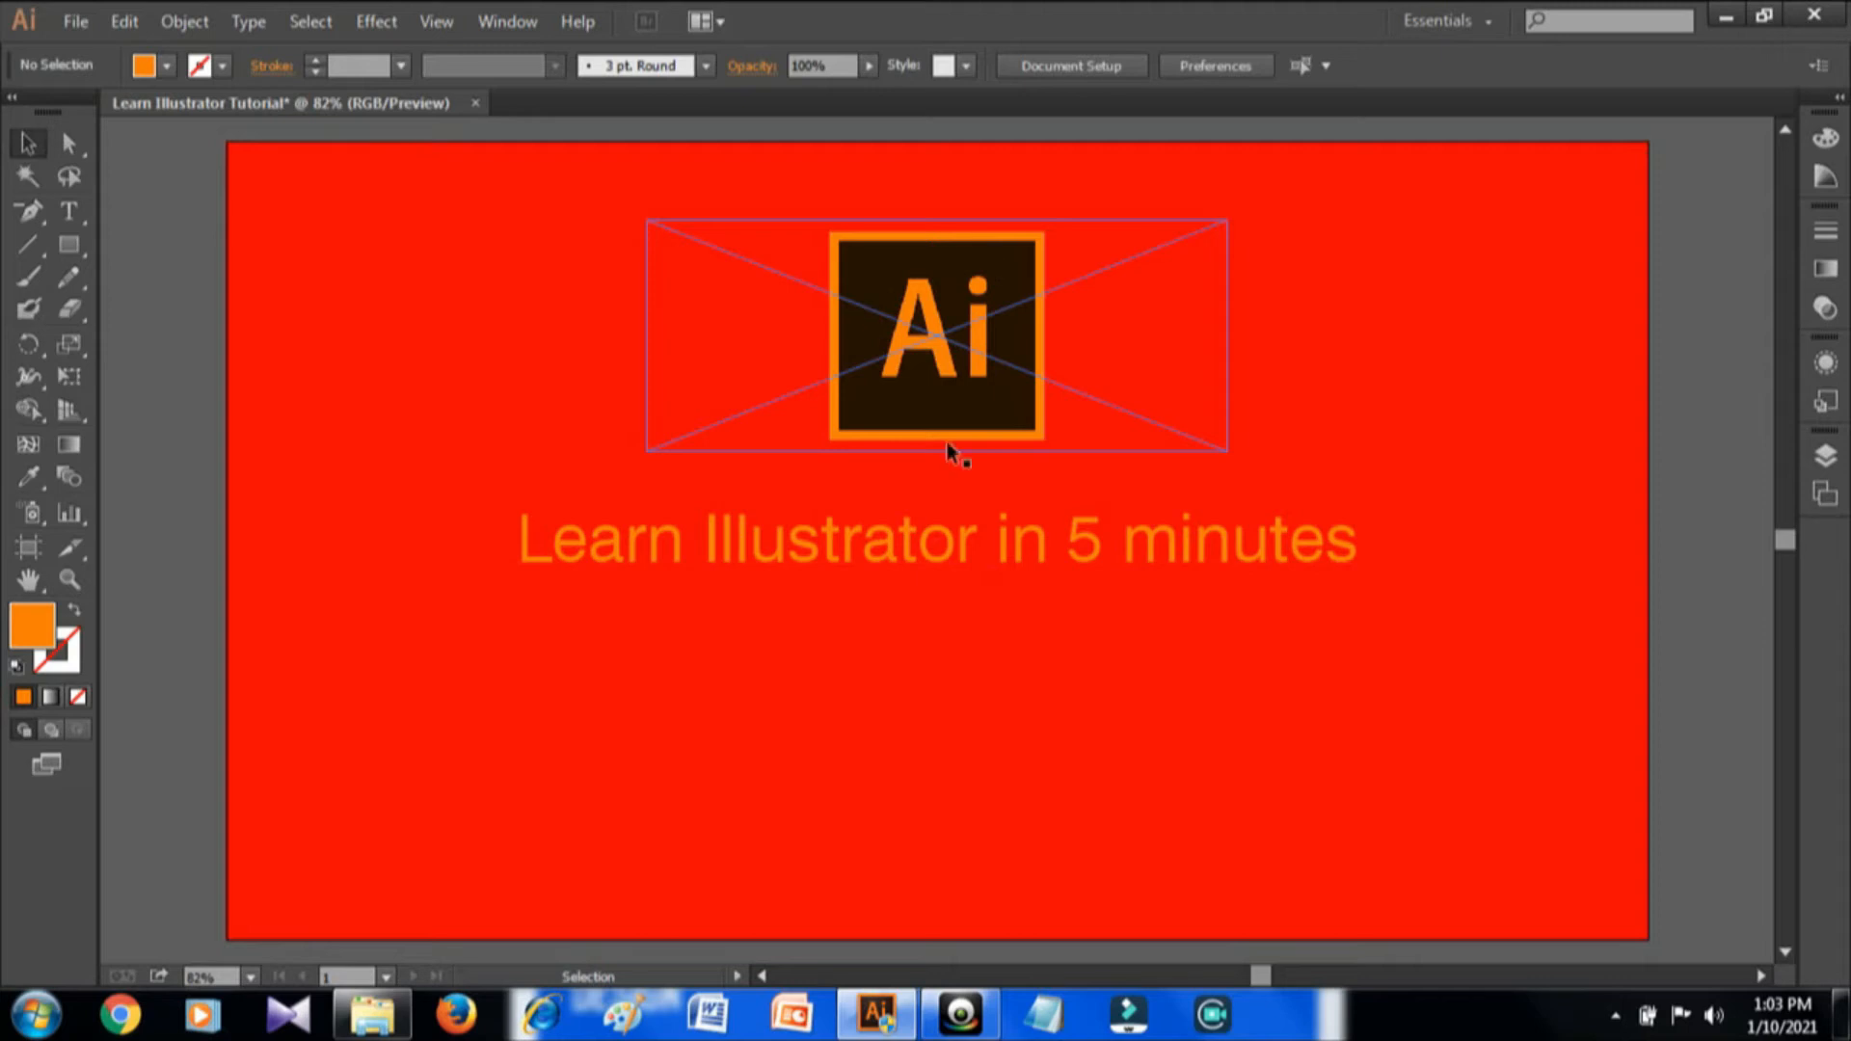
- Draw an orange rectangle over the text line, slightly larger than the text on every side
click(67, 248)
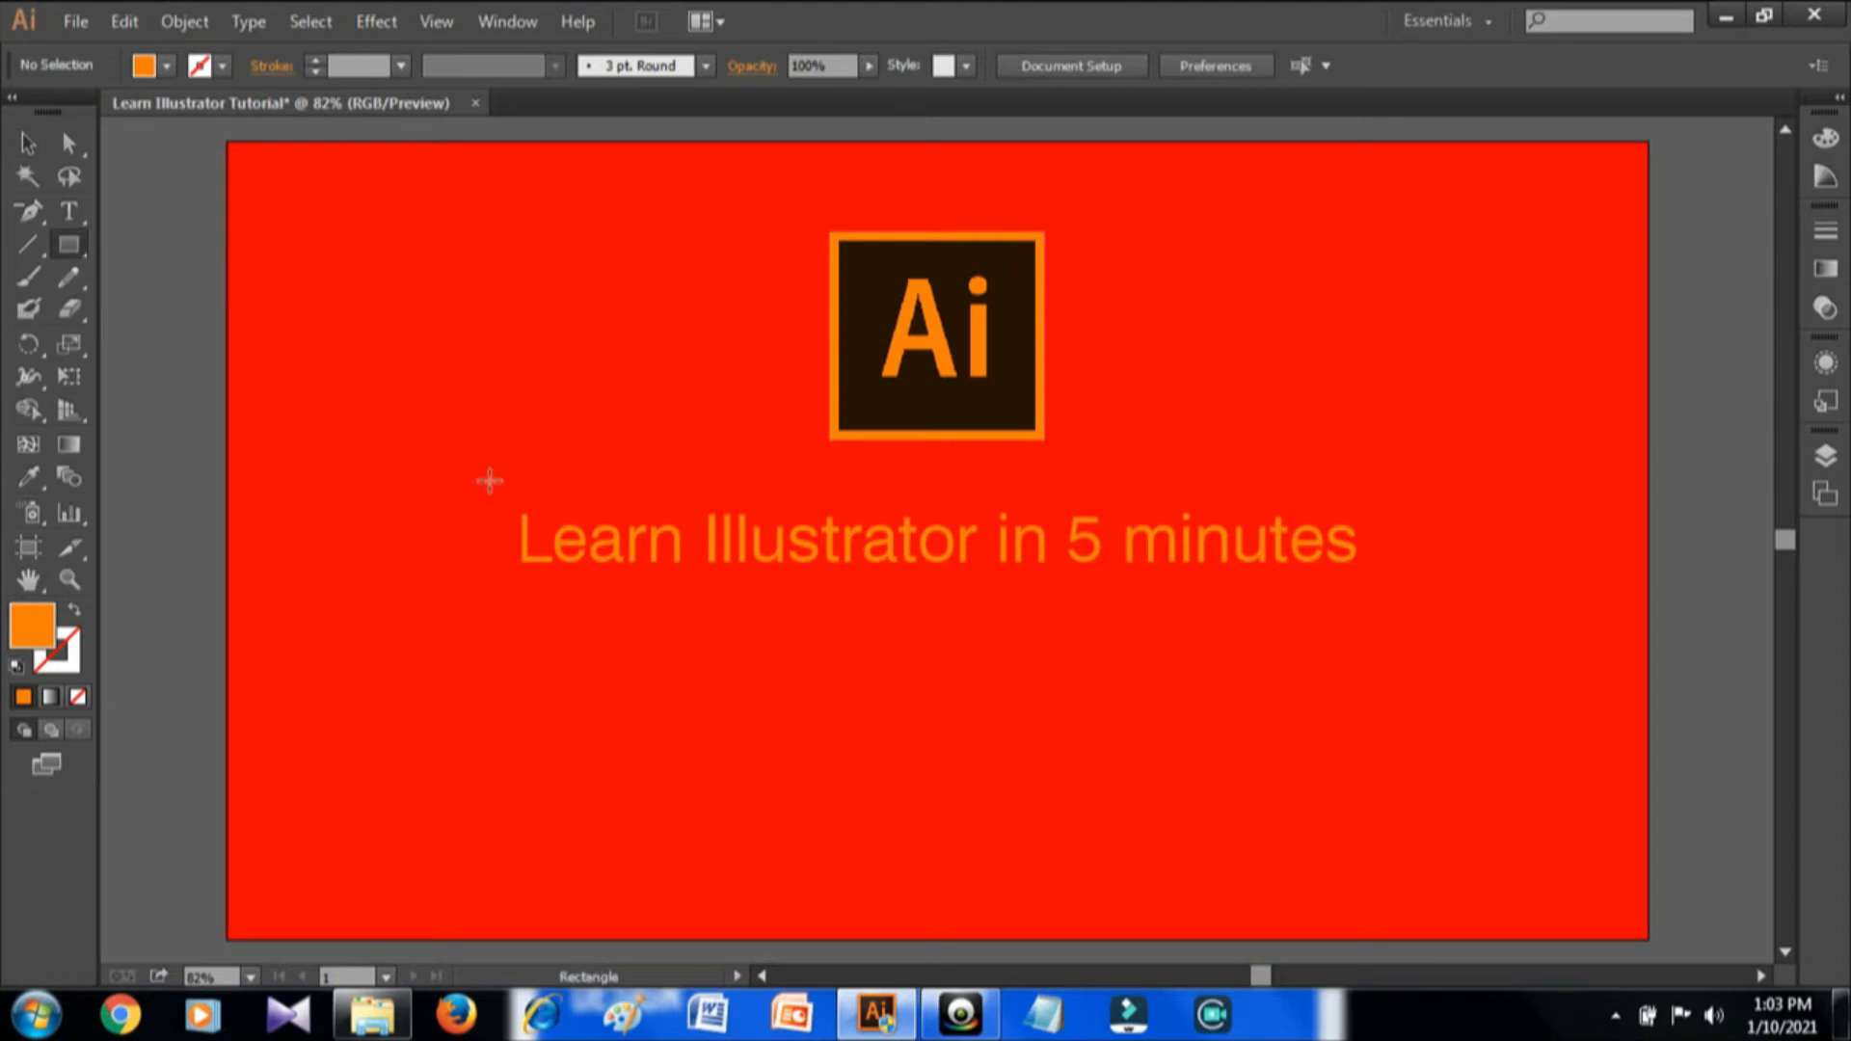
drag(489, 480, 1389, 595)
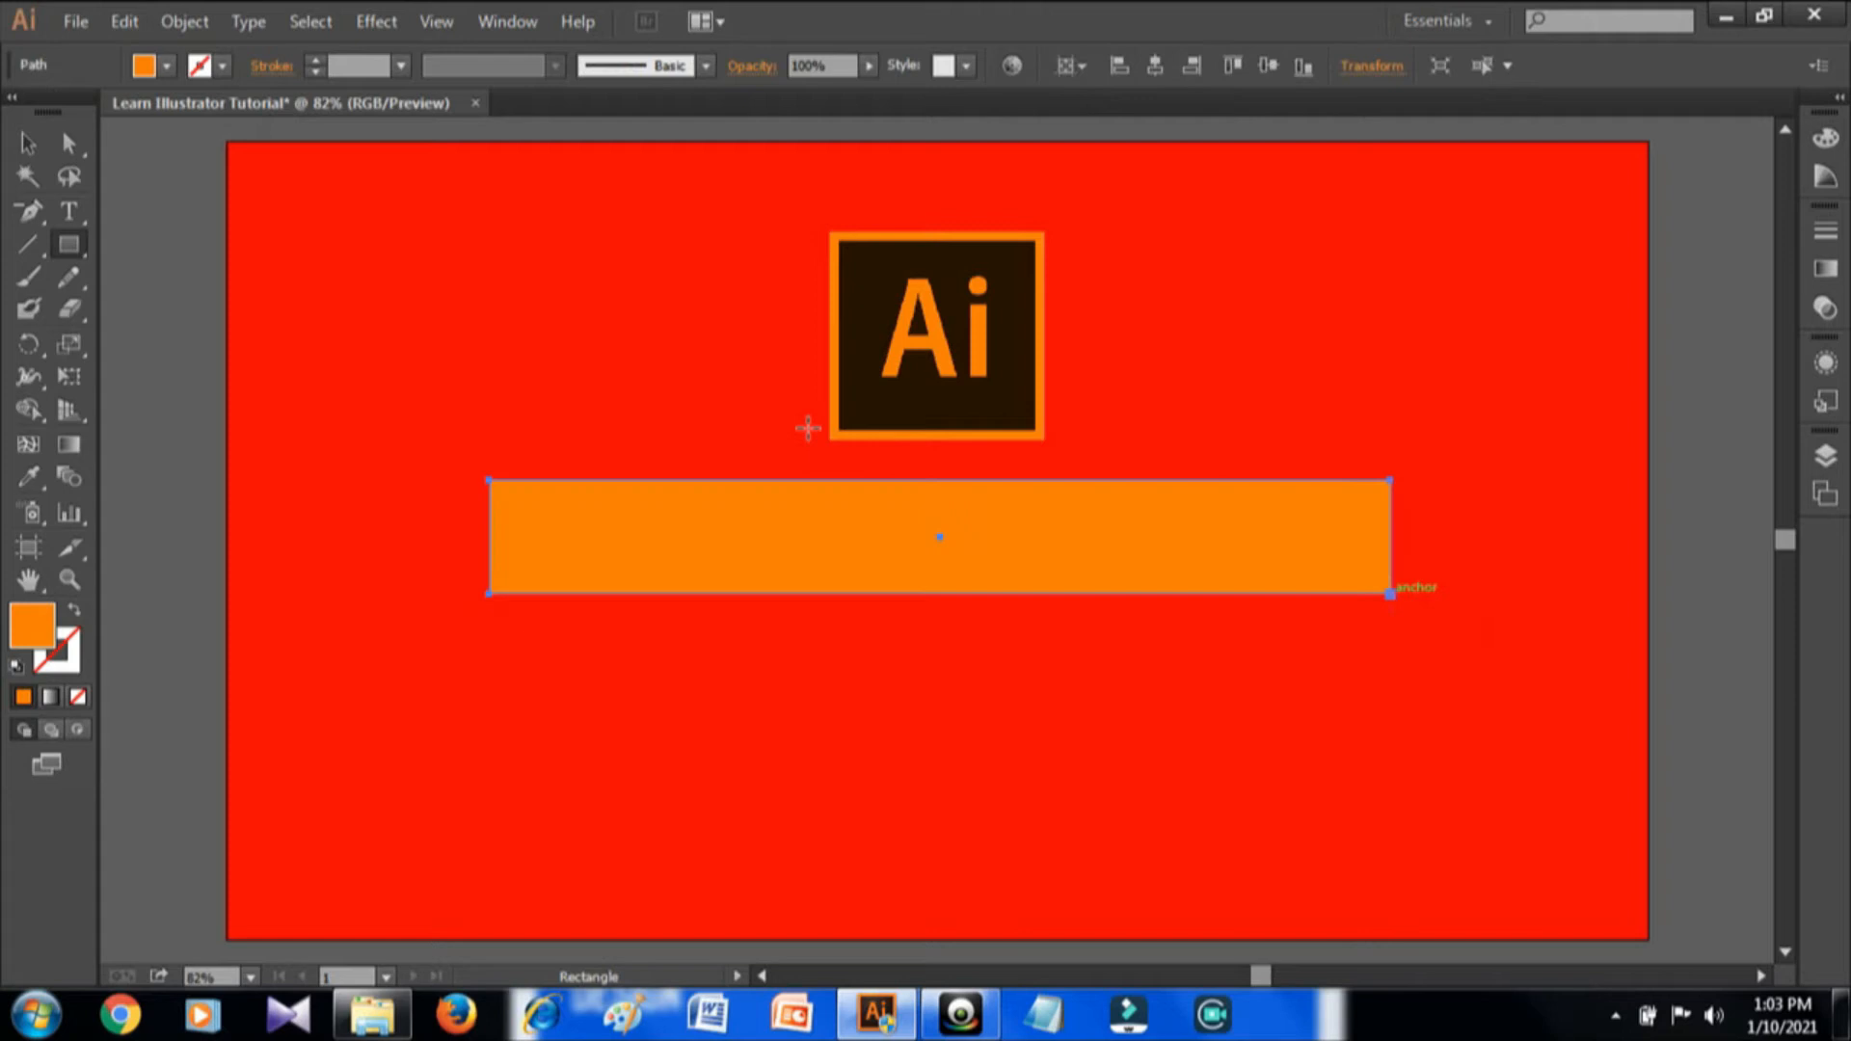
click(36, 152)
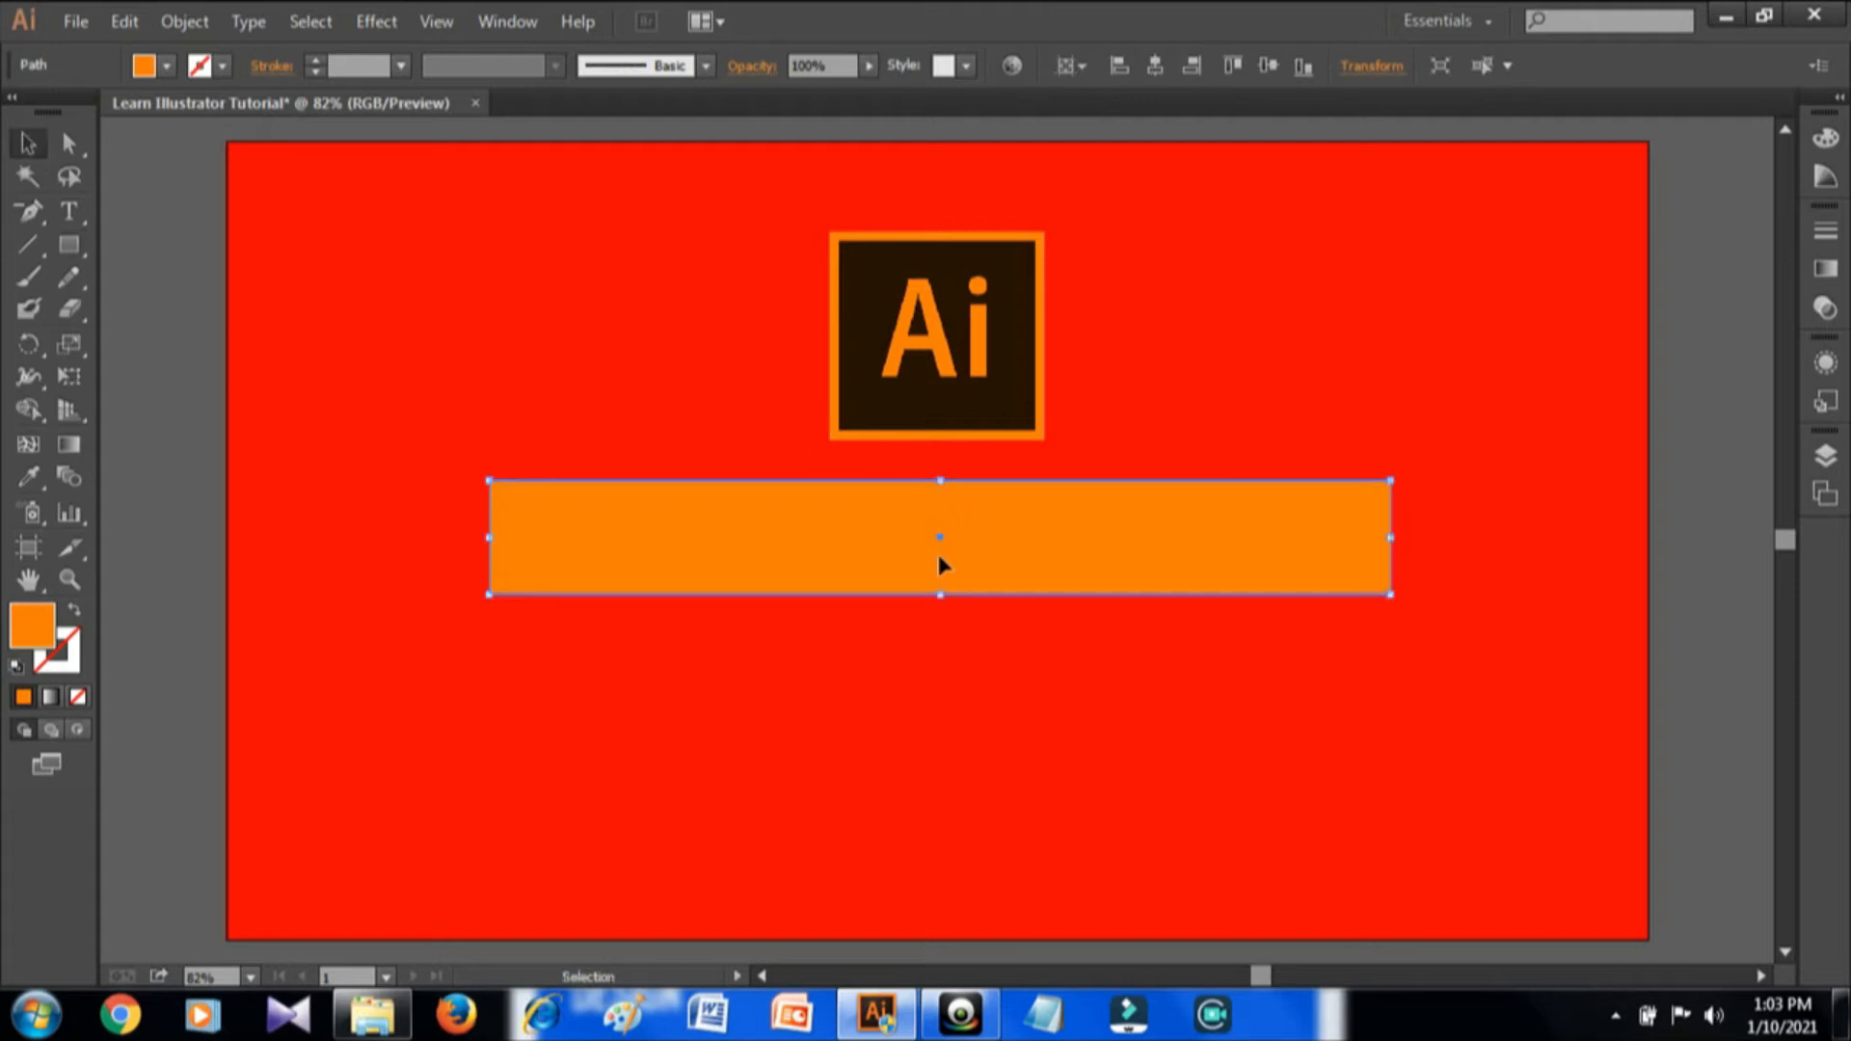
- Send the orange rectangle to the back and bring it forward one level so it sits between the red background and the text
right_click(999, 559)
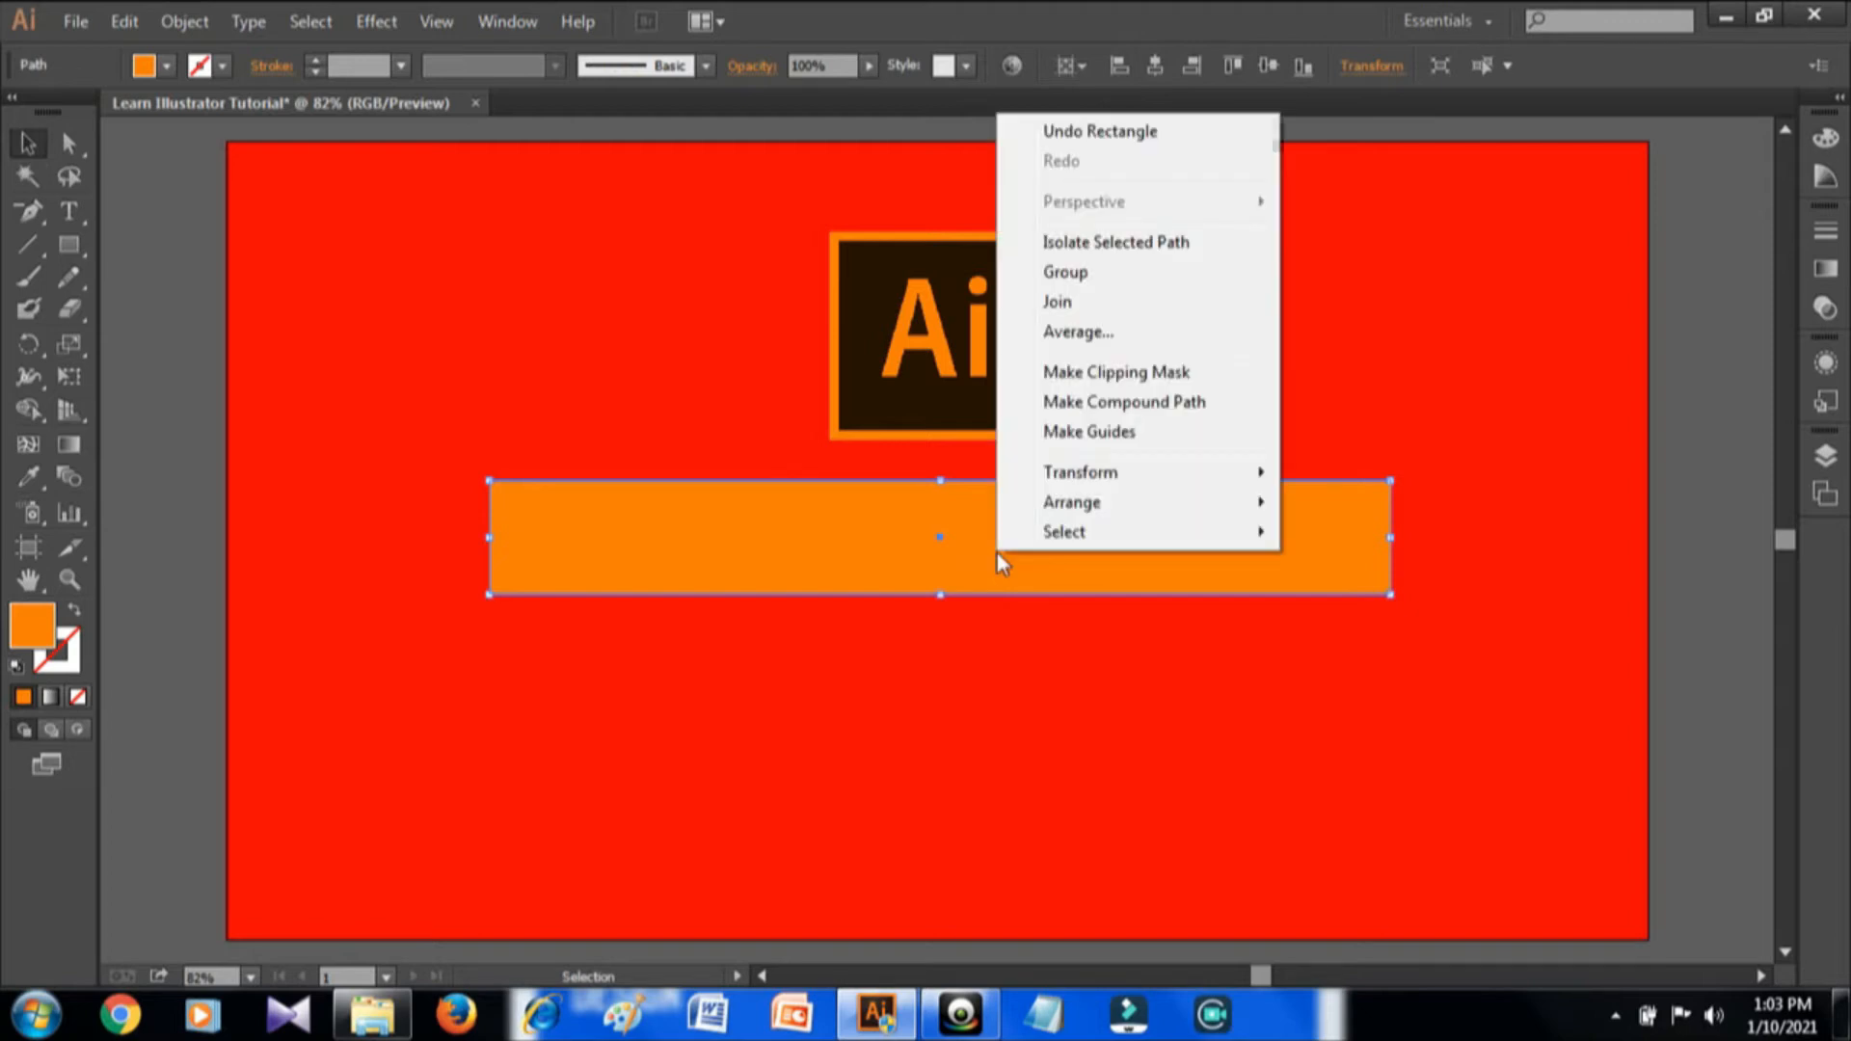
mouse_move(1258, 517)
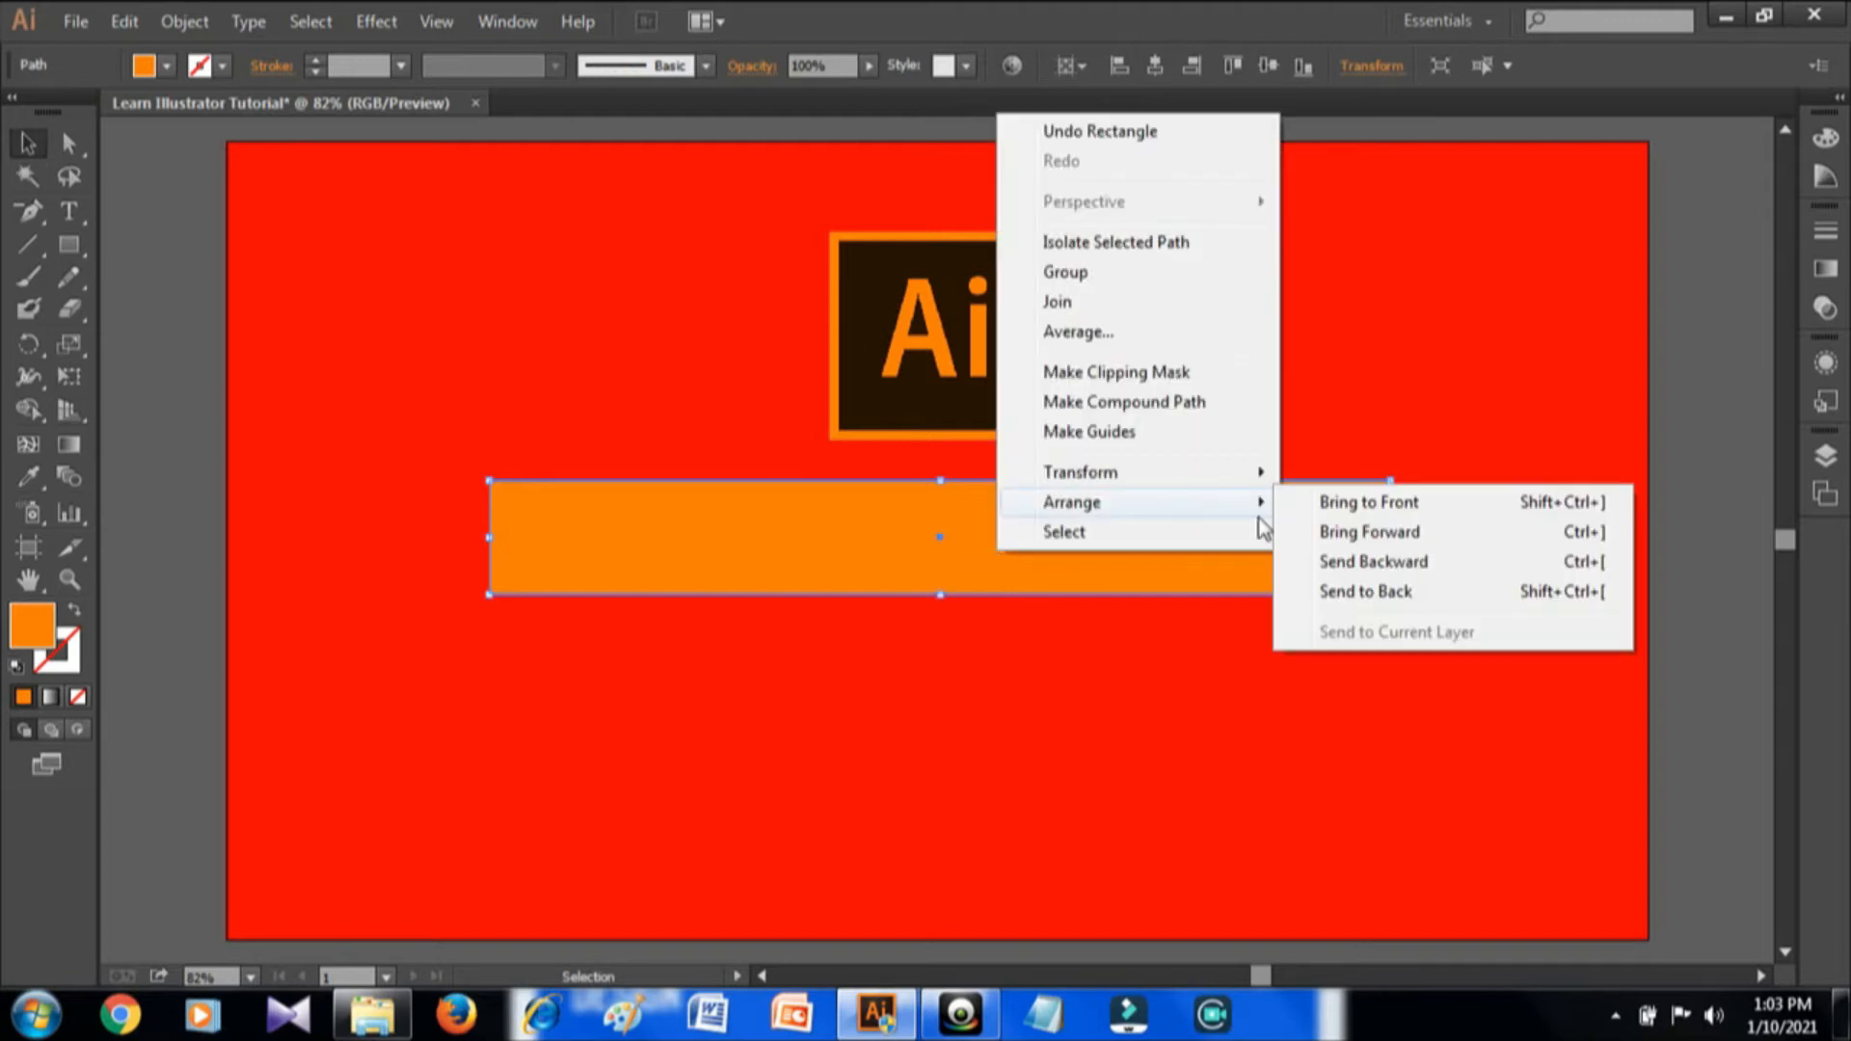
click(1334, 590)
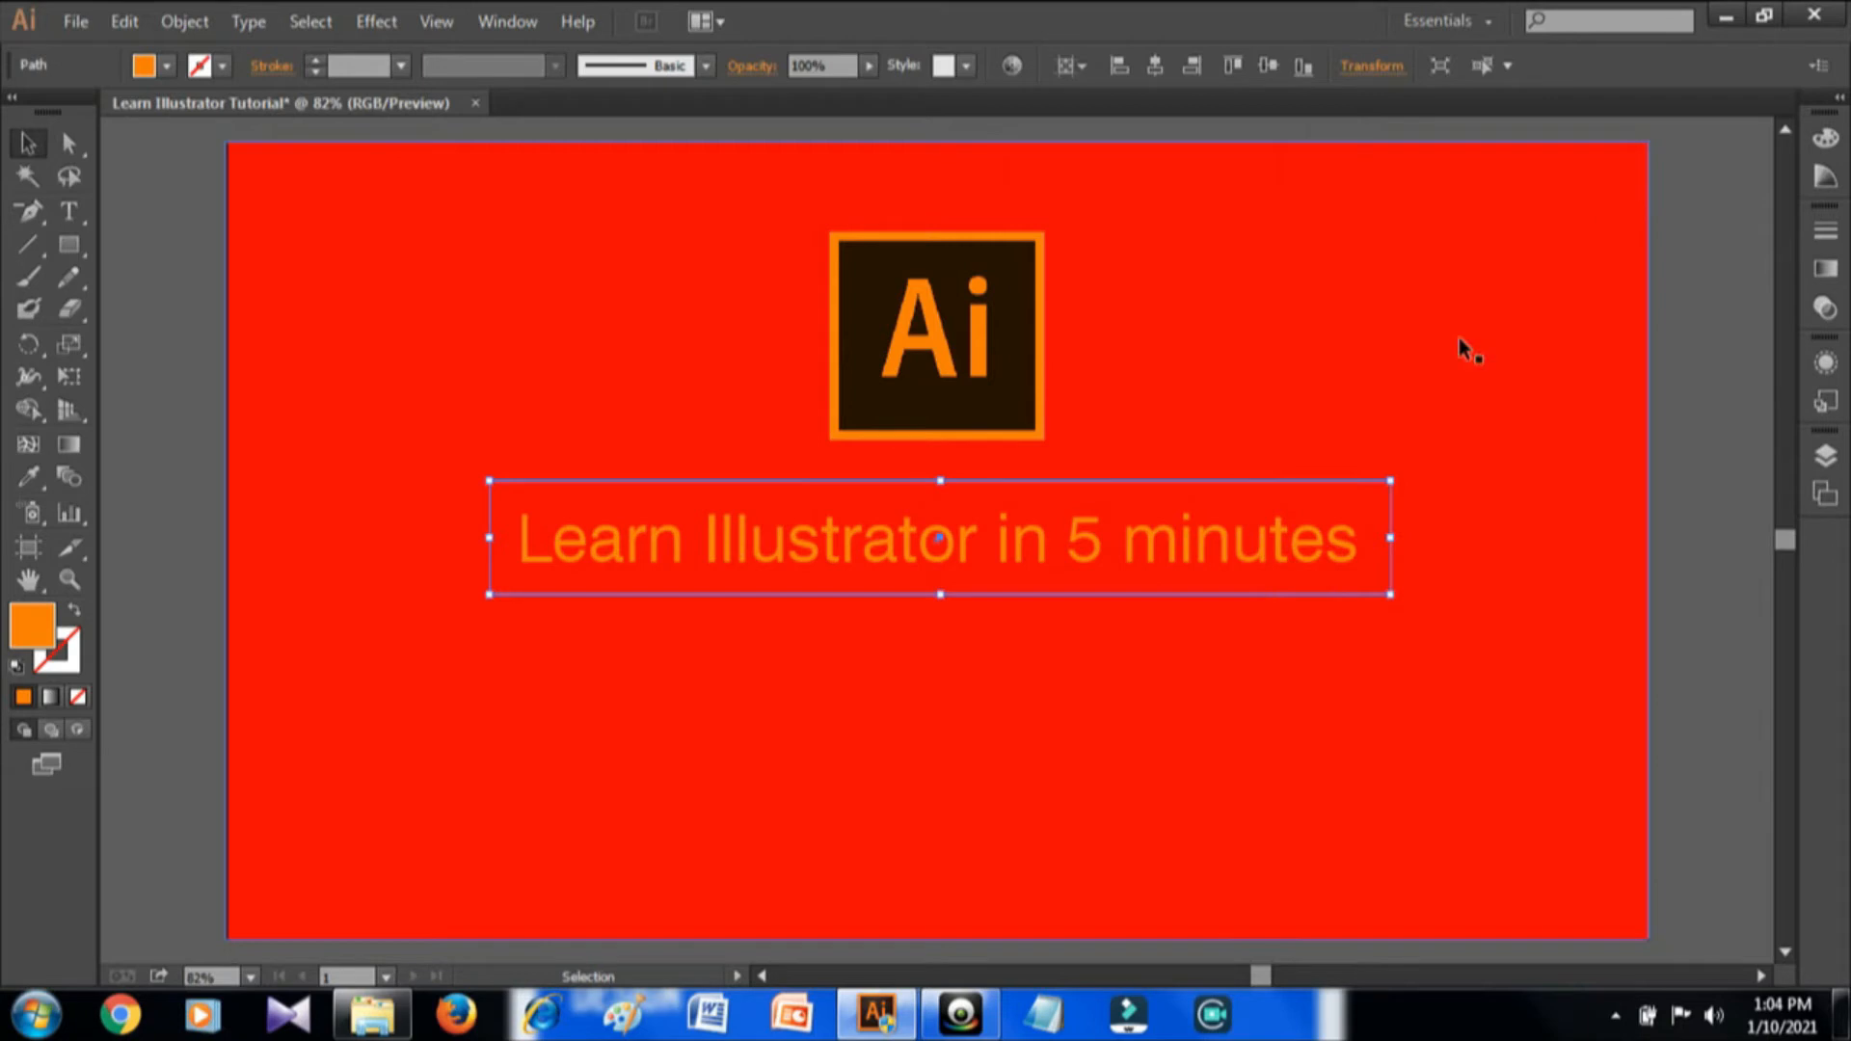
right_click(1298, 585)
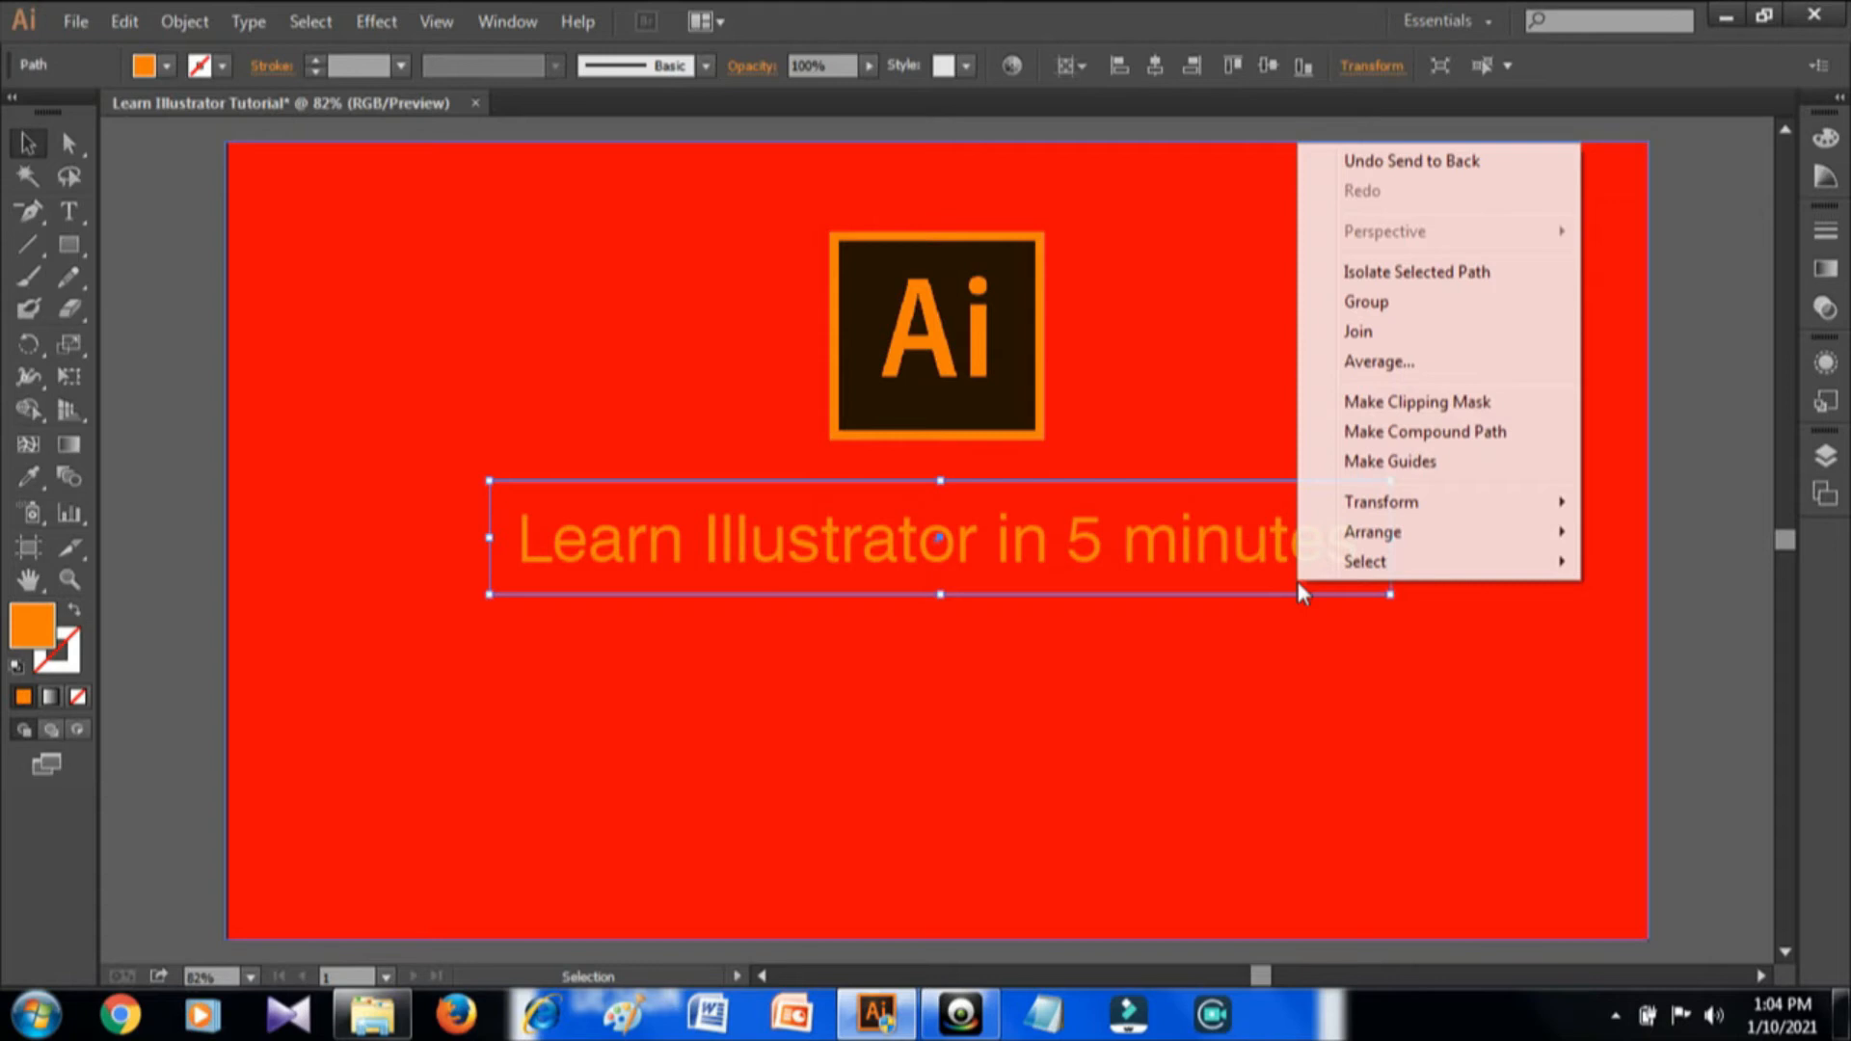
mouse_move(1490, 535)
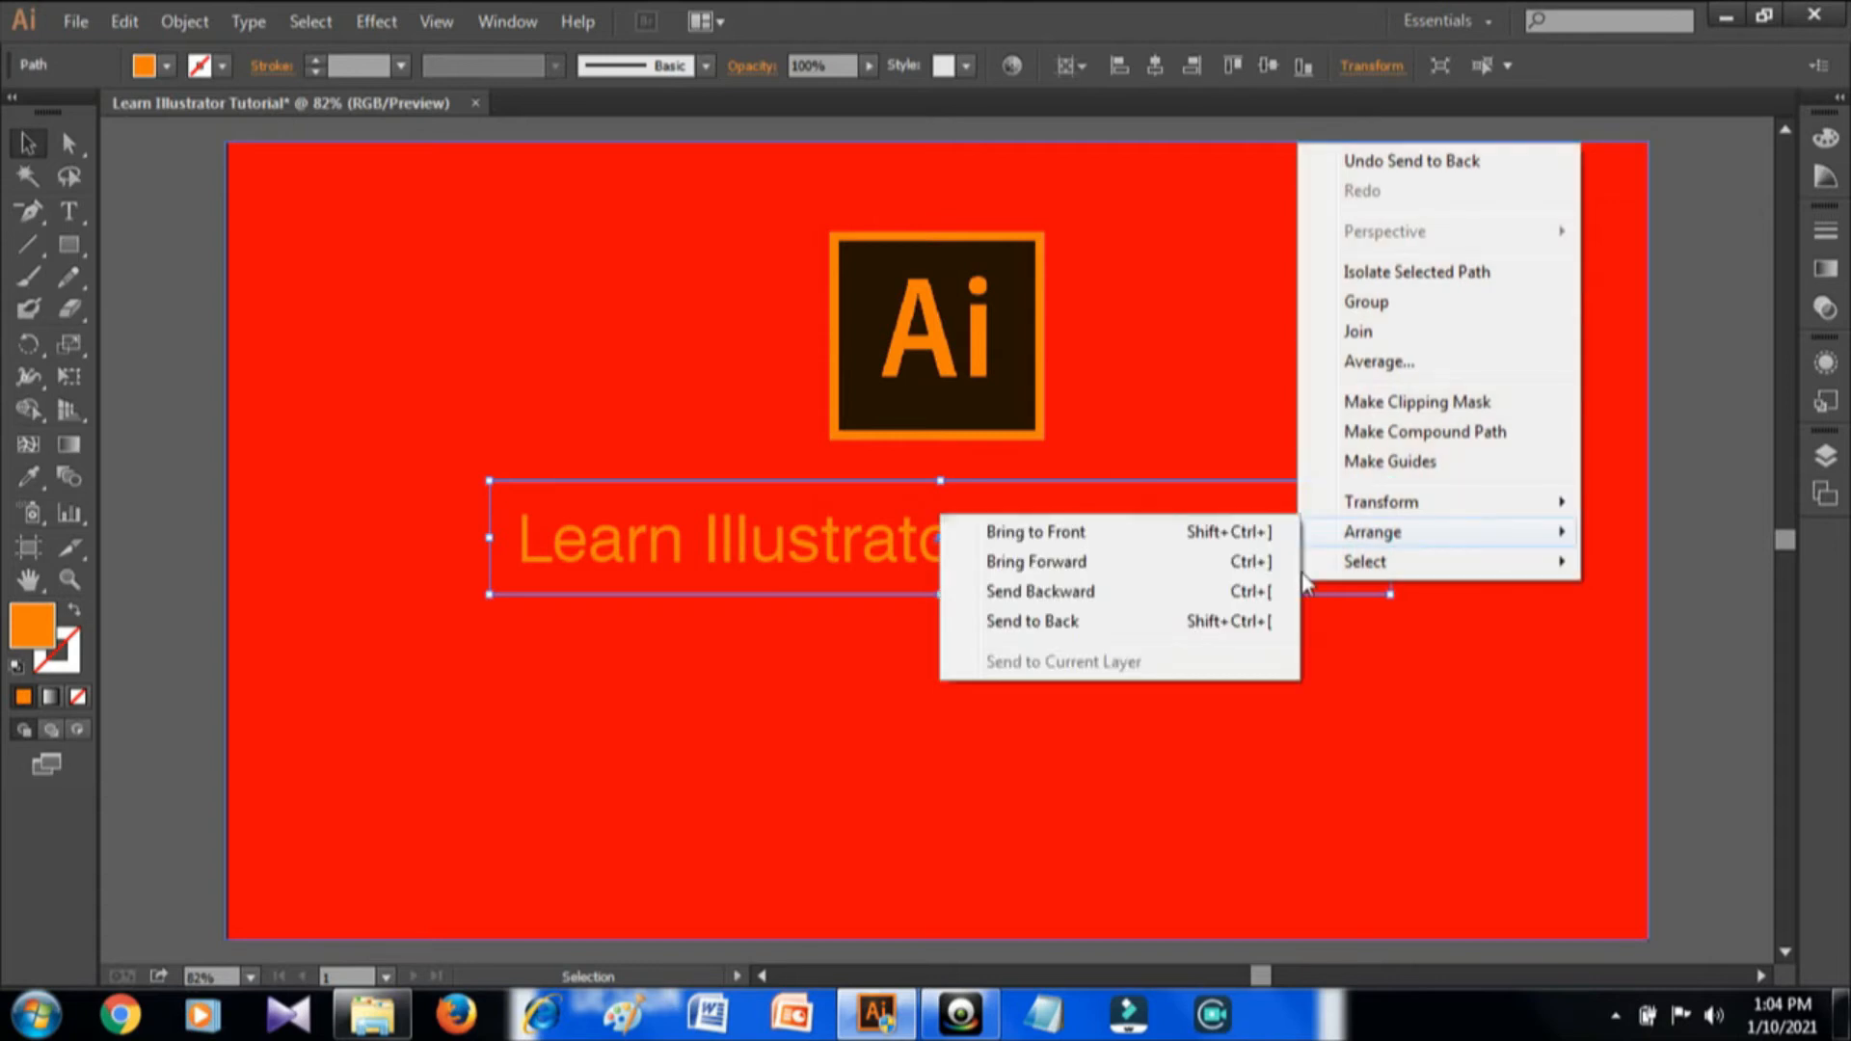
click(1207, 567)
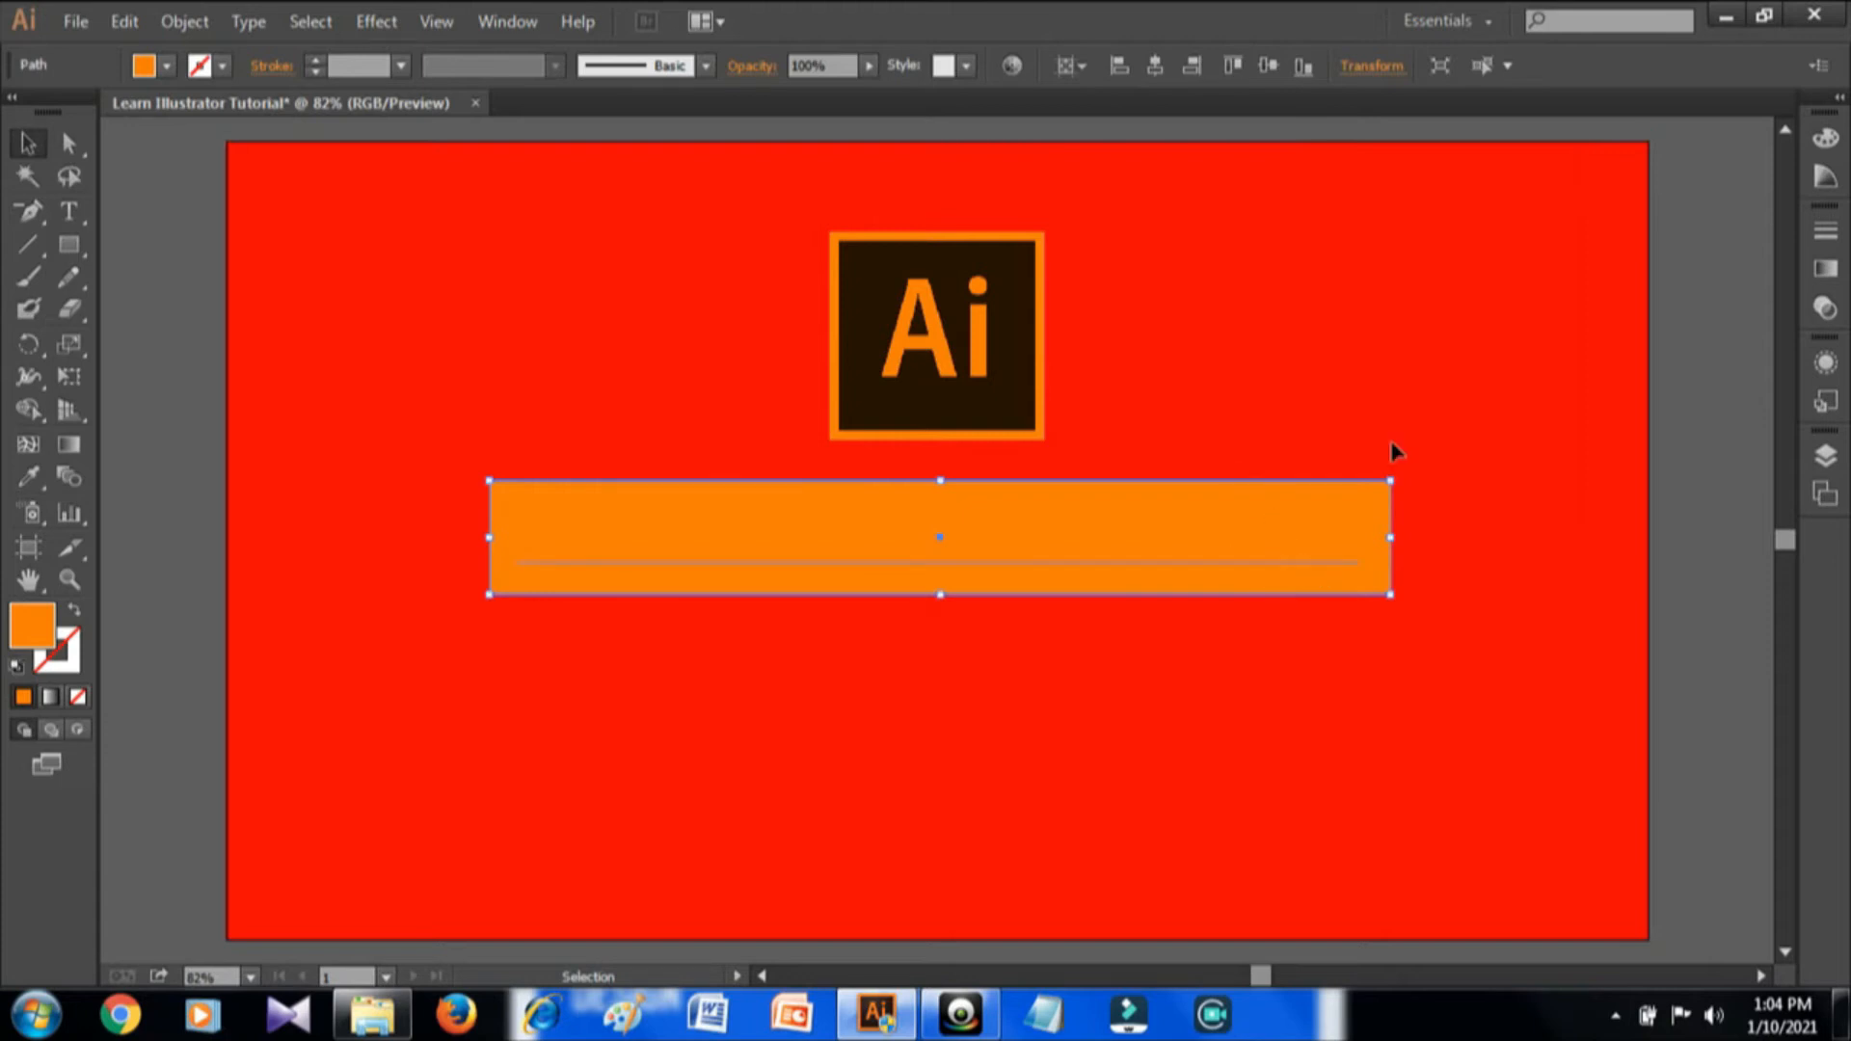
- Shift the text line slightly over the orange rectangle and center it on the artboard again
drag(1395, 451, 1261, 540)
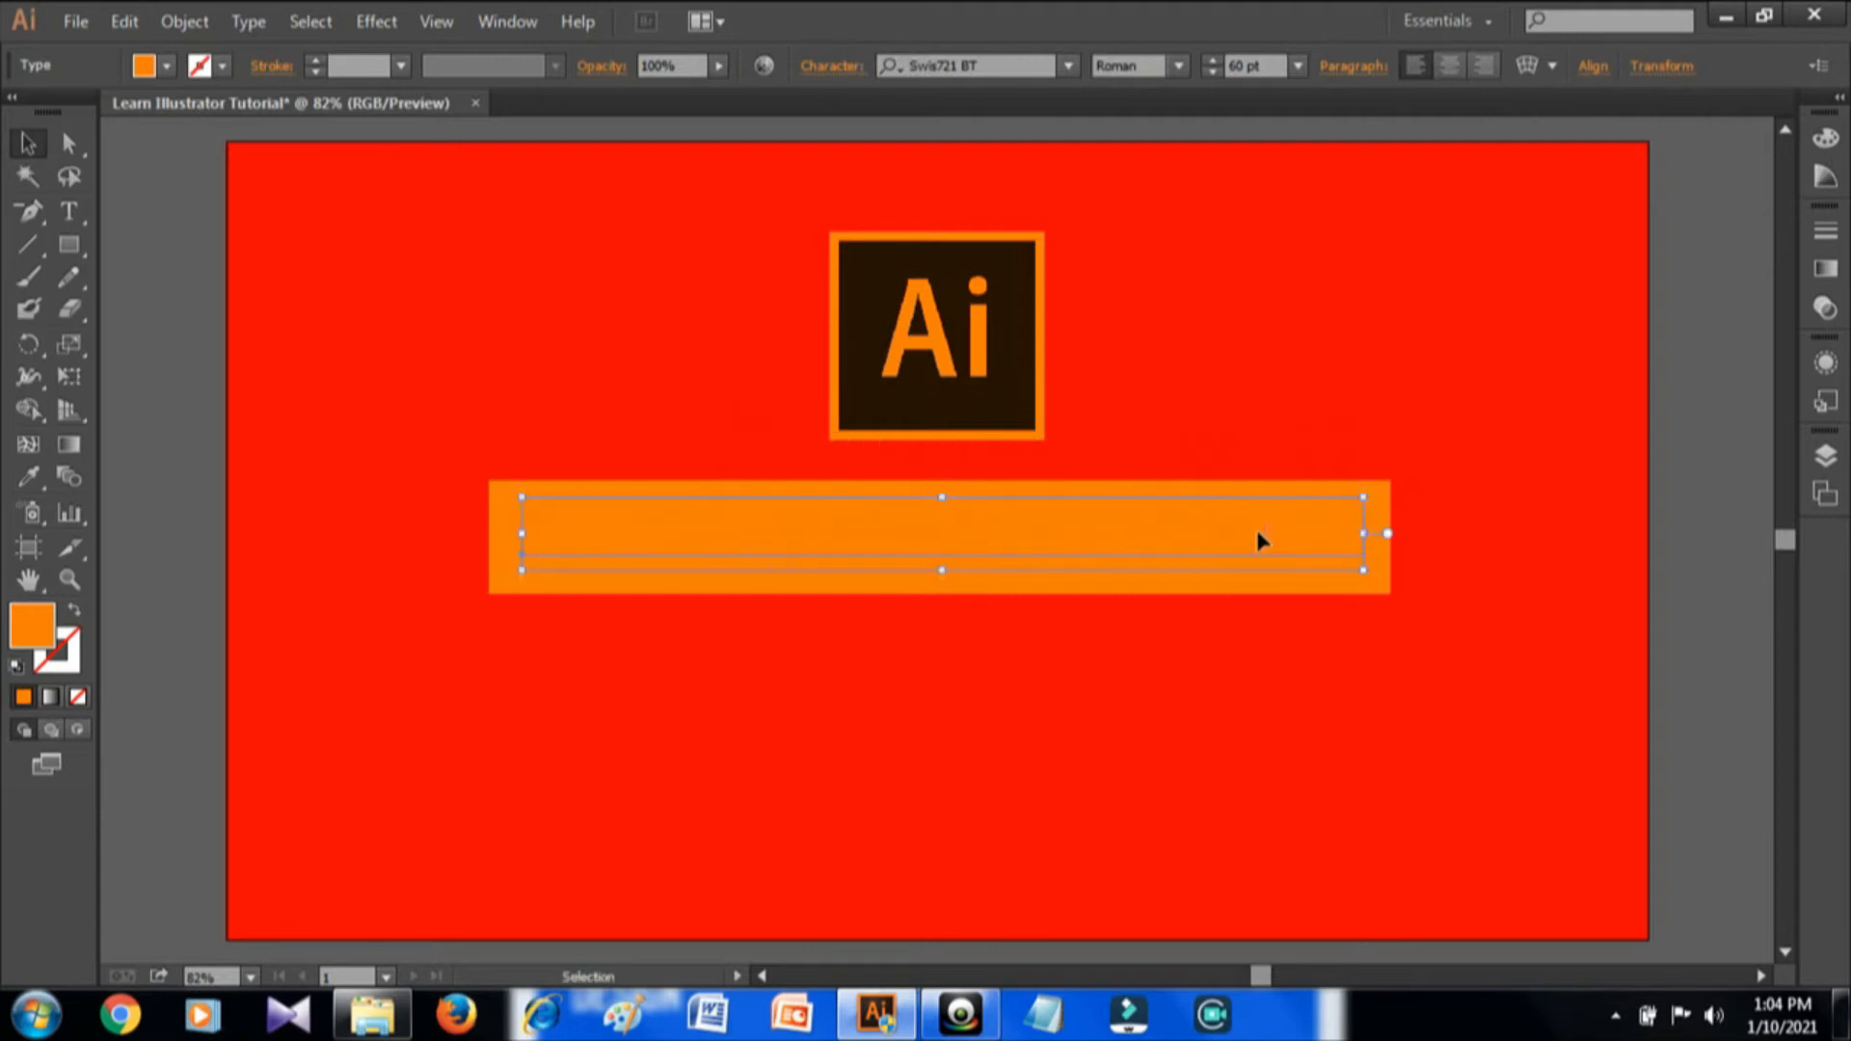
click(1593, 66)
click(1370, 141)
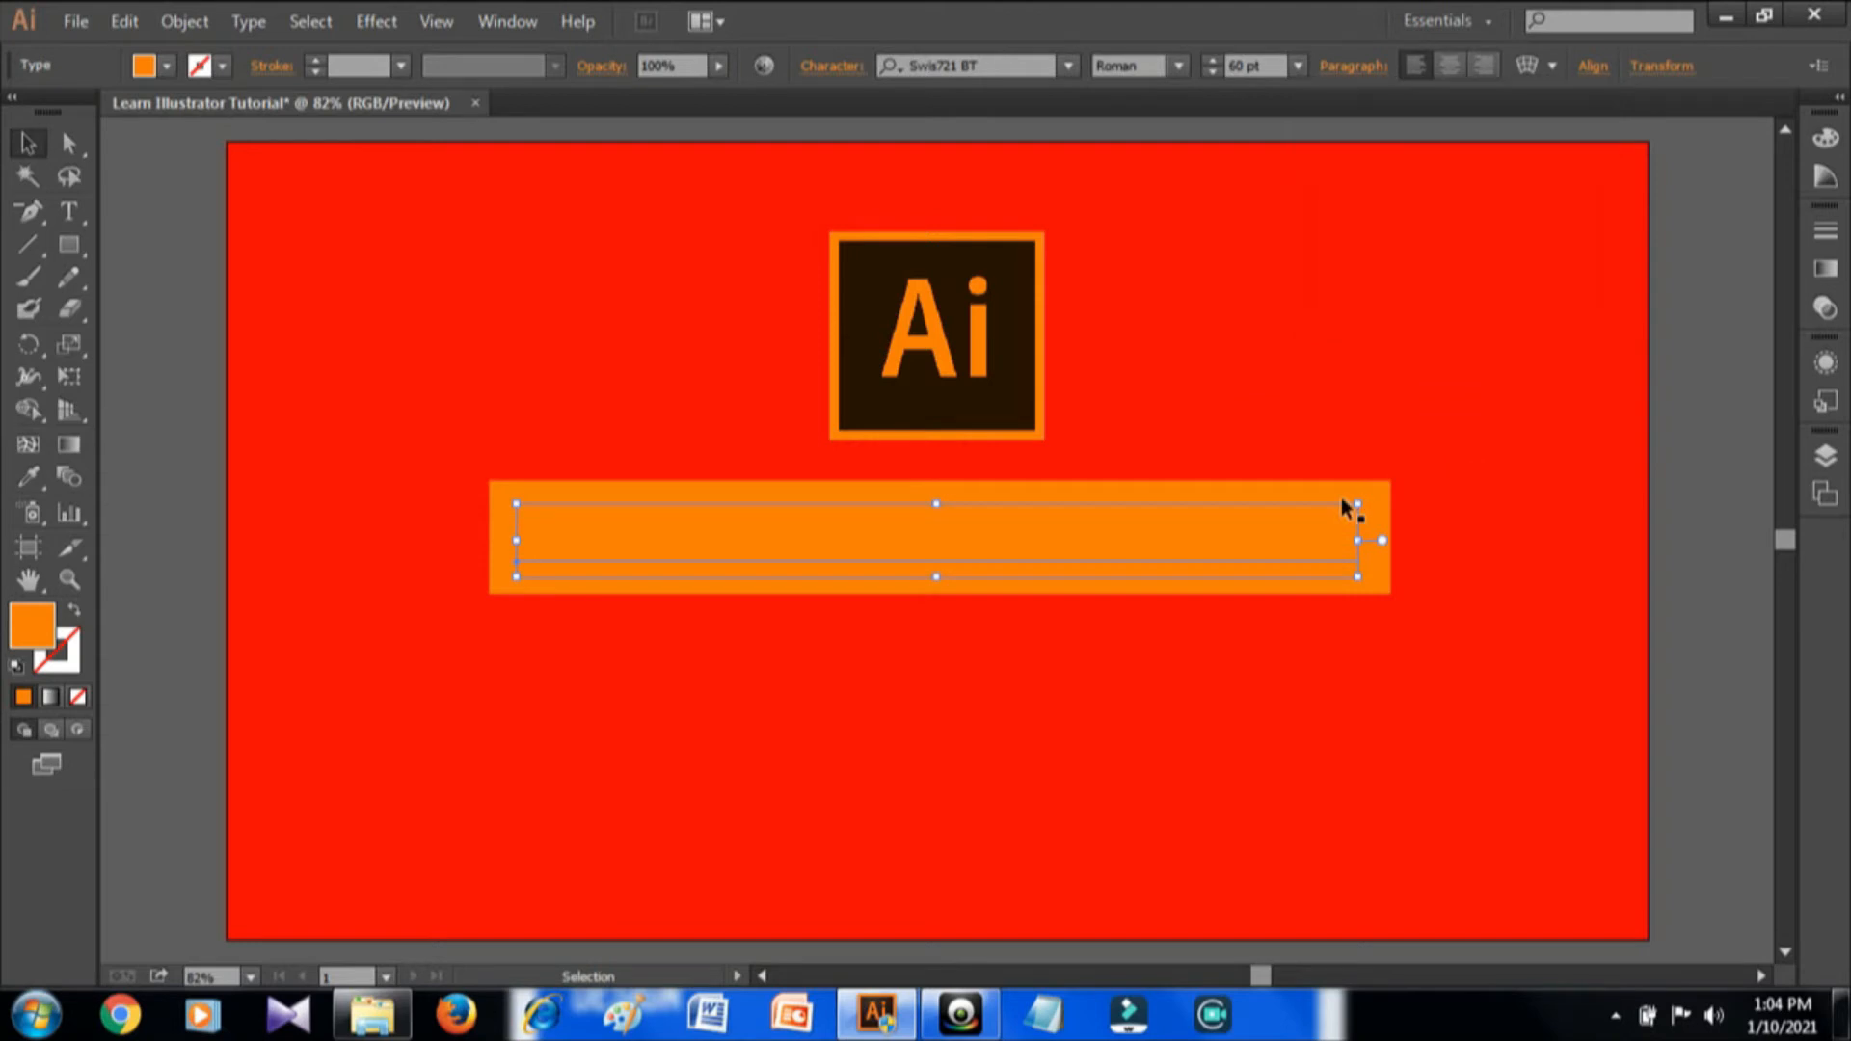
- Recolor the rectangle behind the text with the dark brown sampled from the Ai logo's background and deselect it
click(1340, 540)
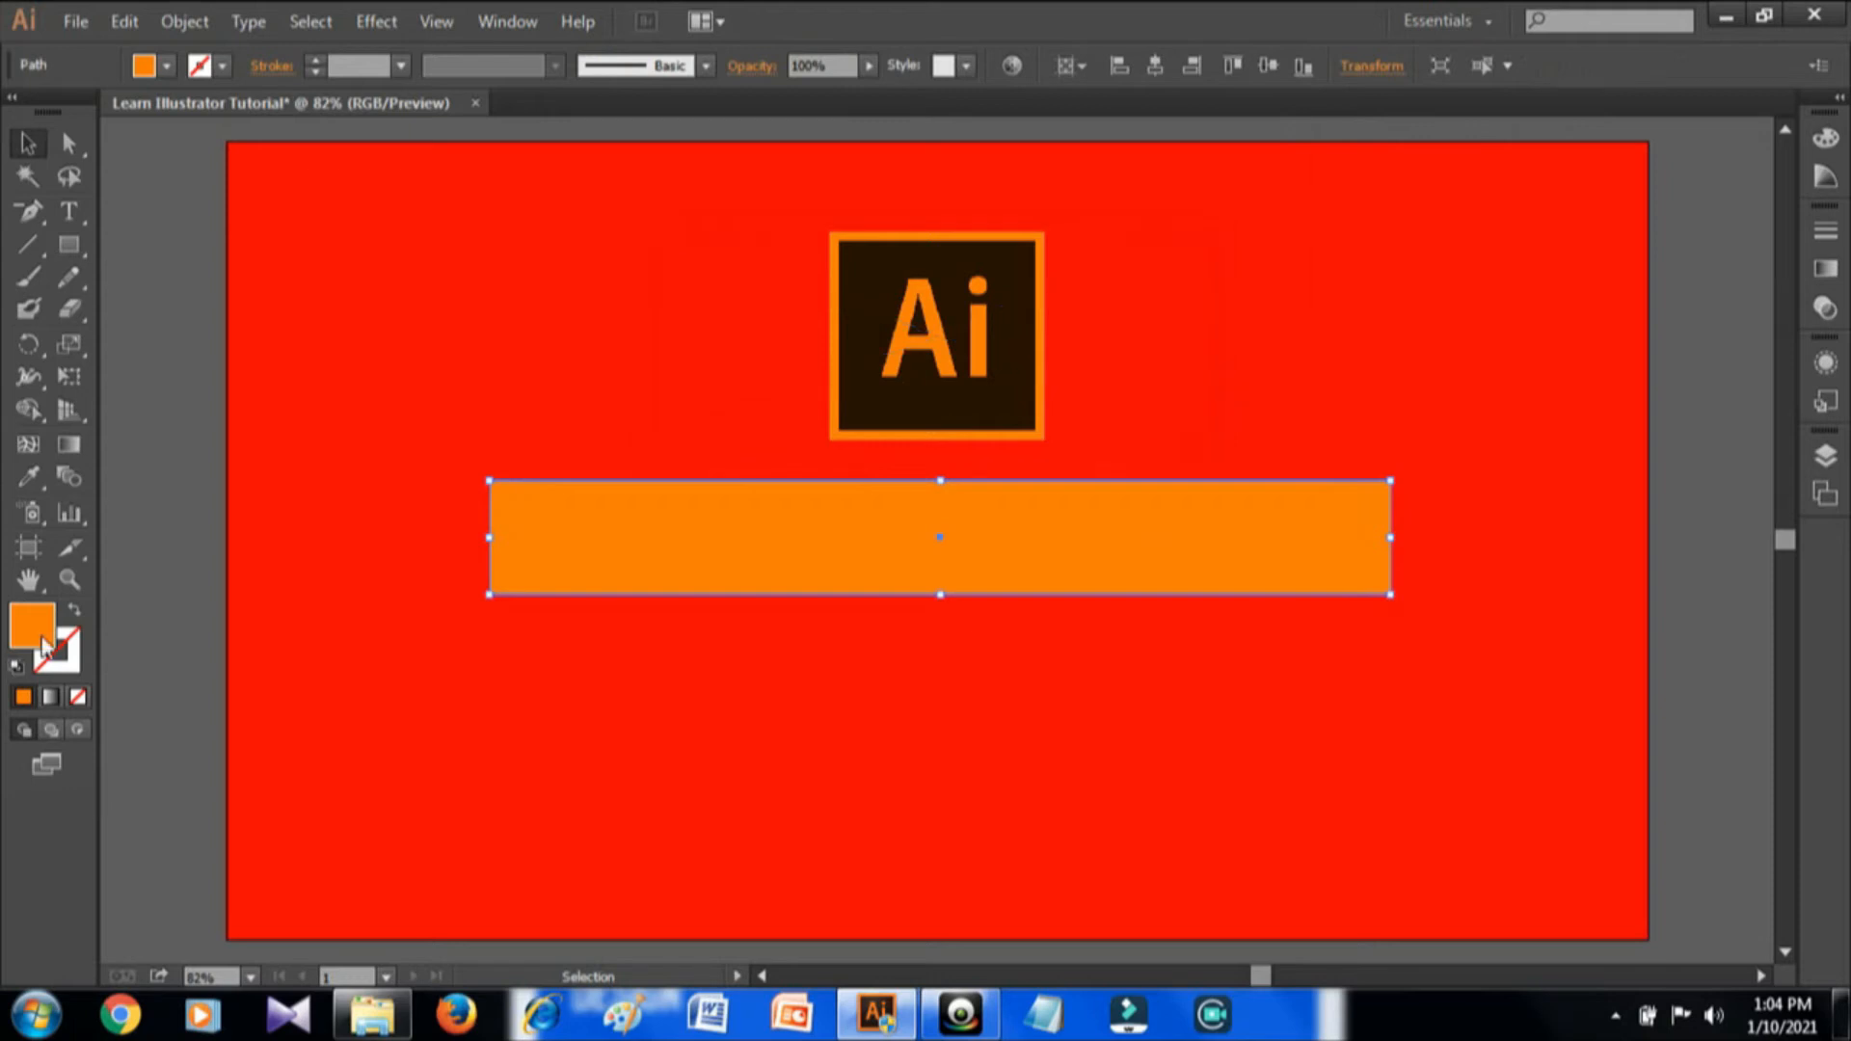
click(28, 482)
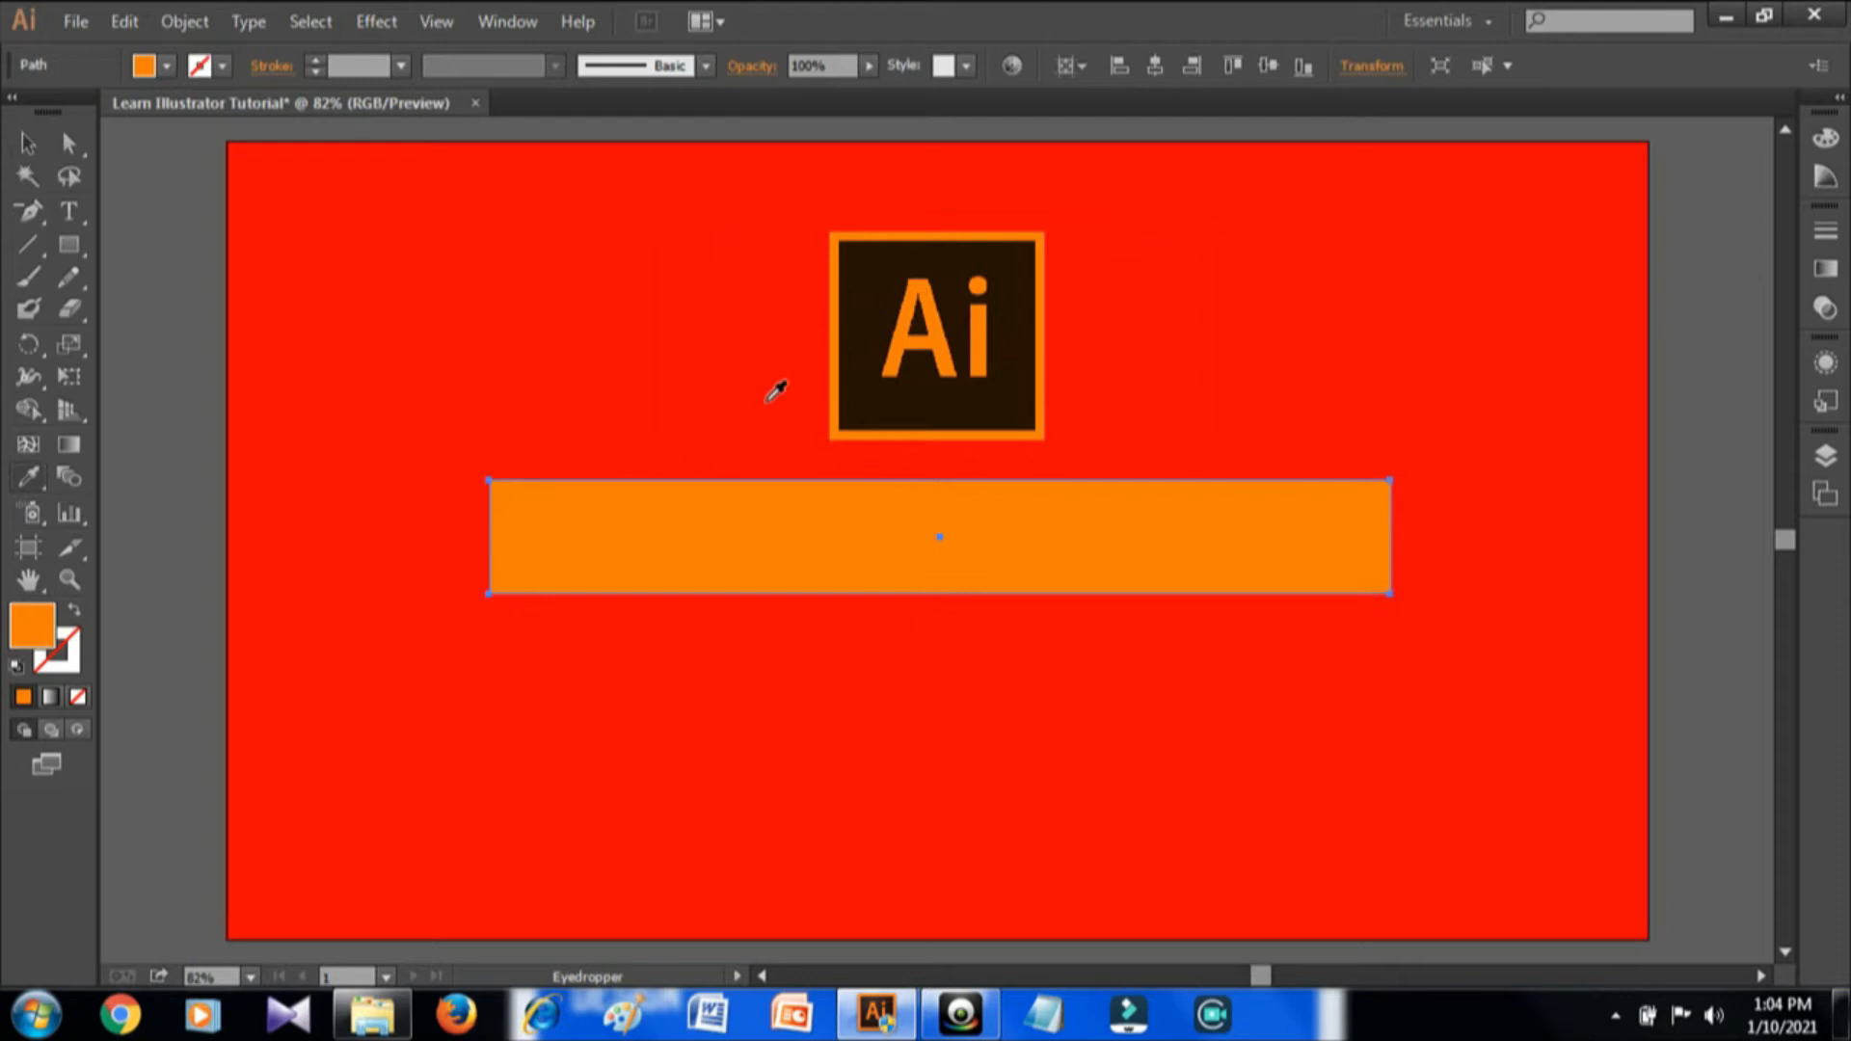
click(887, 401)
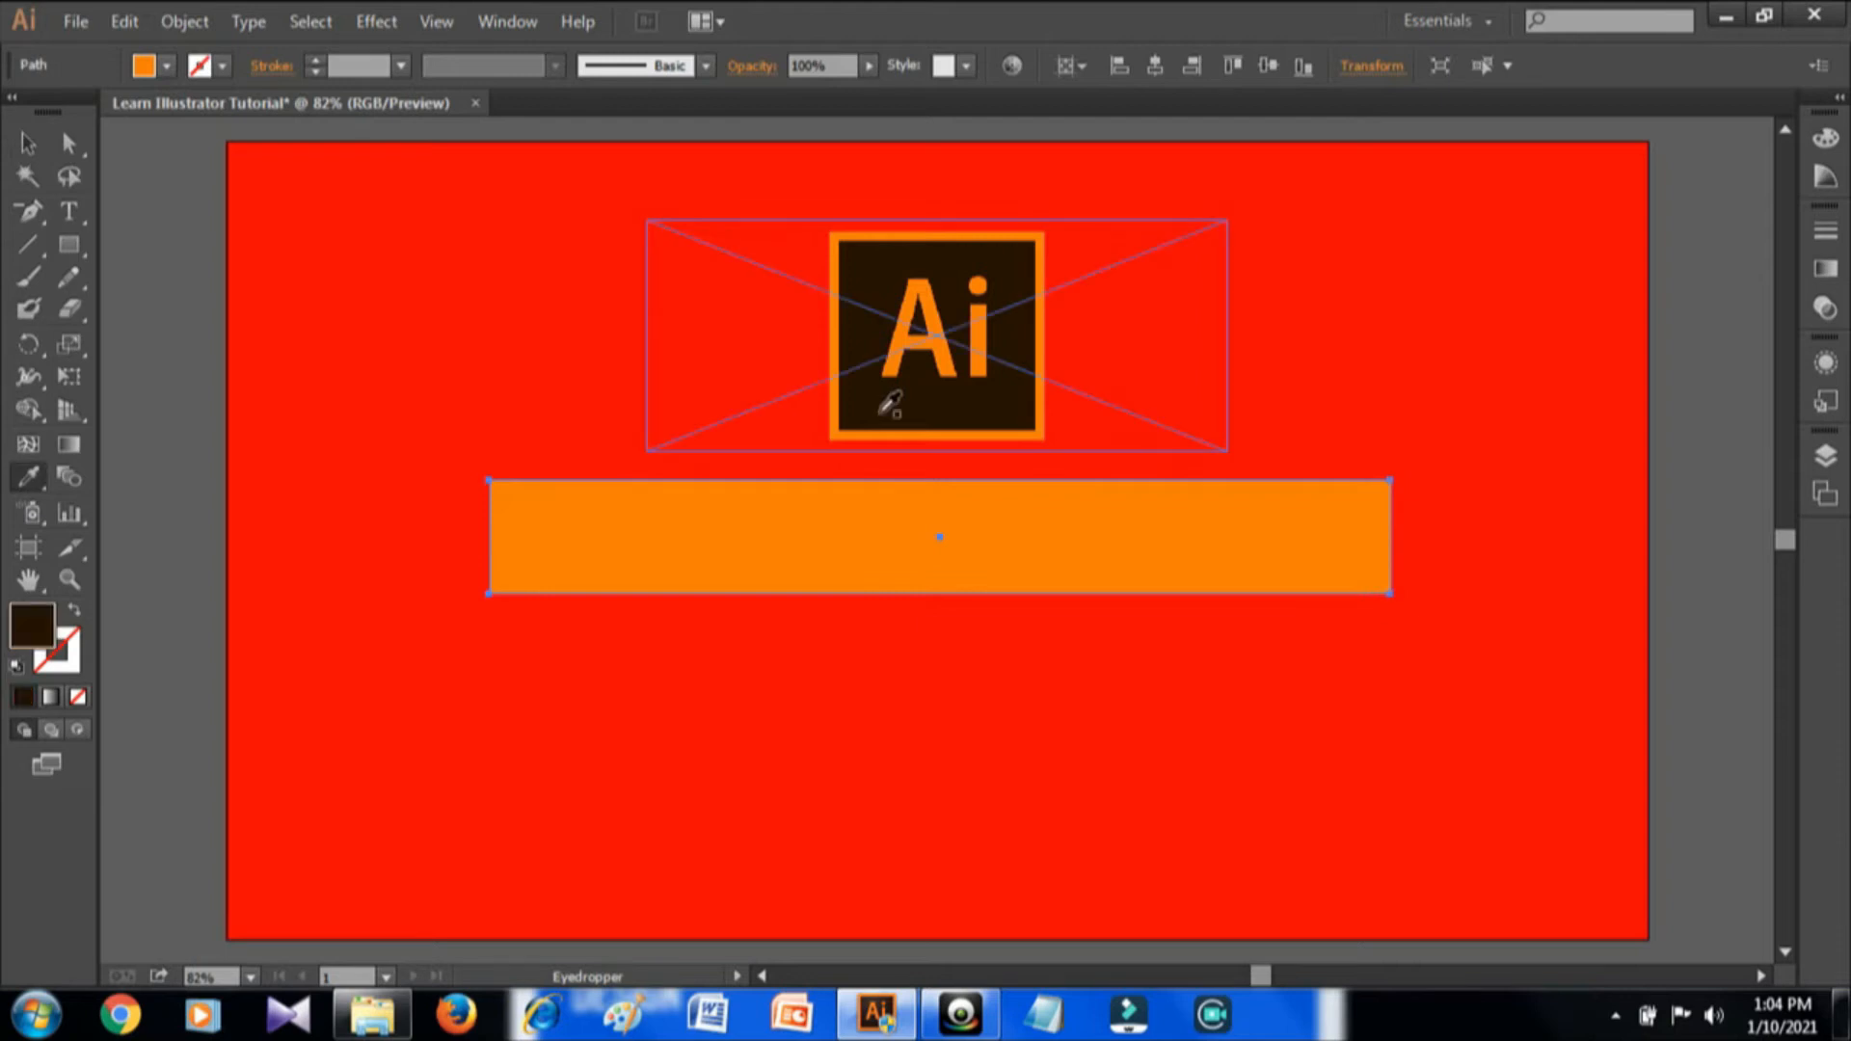
click(28, 144)
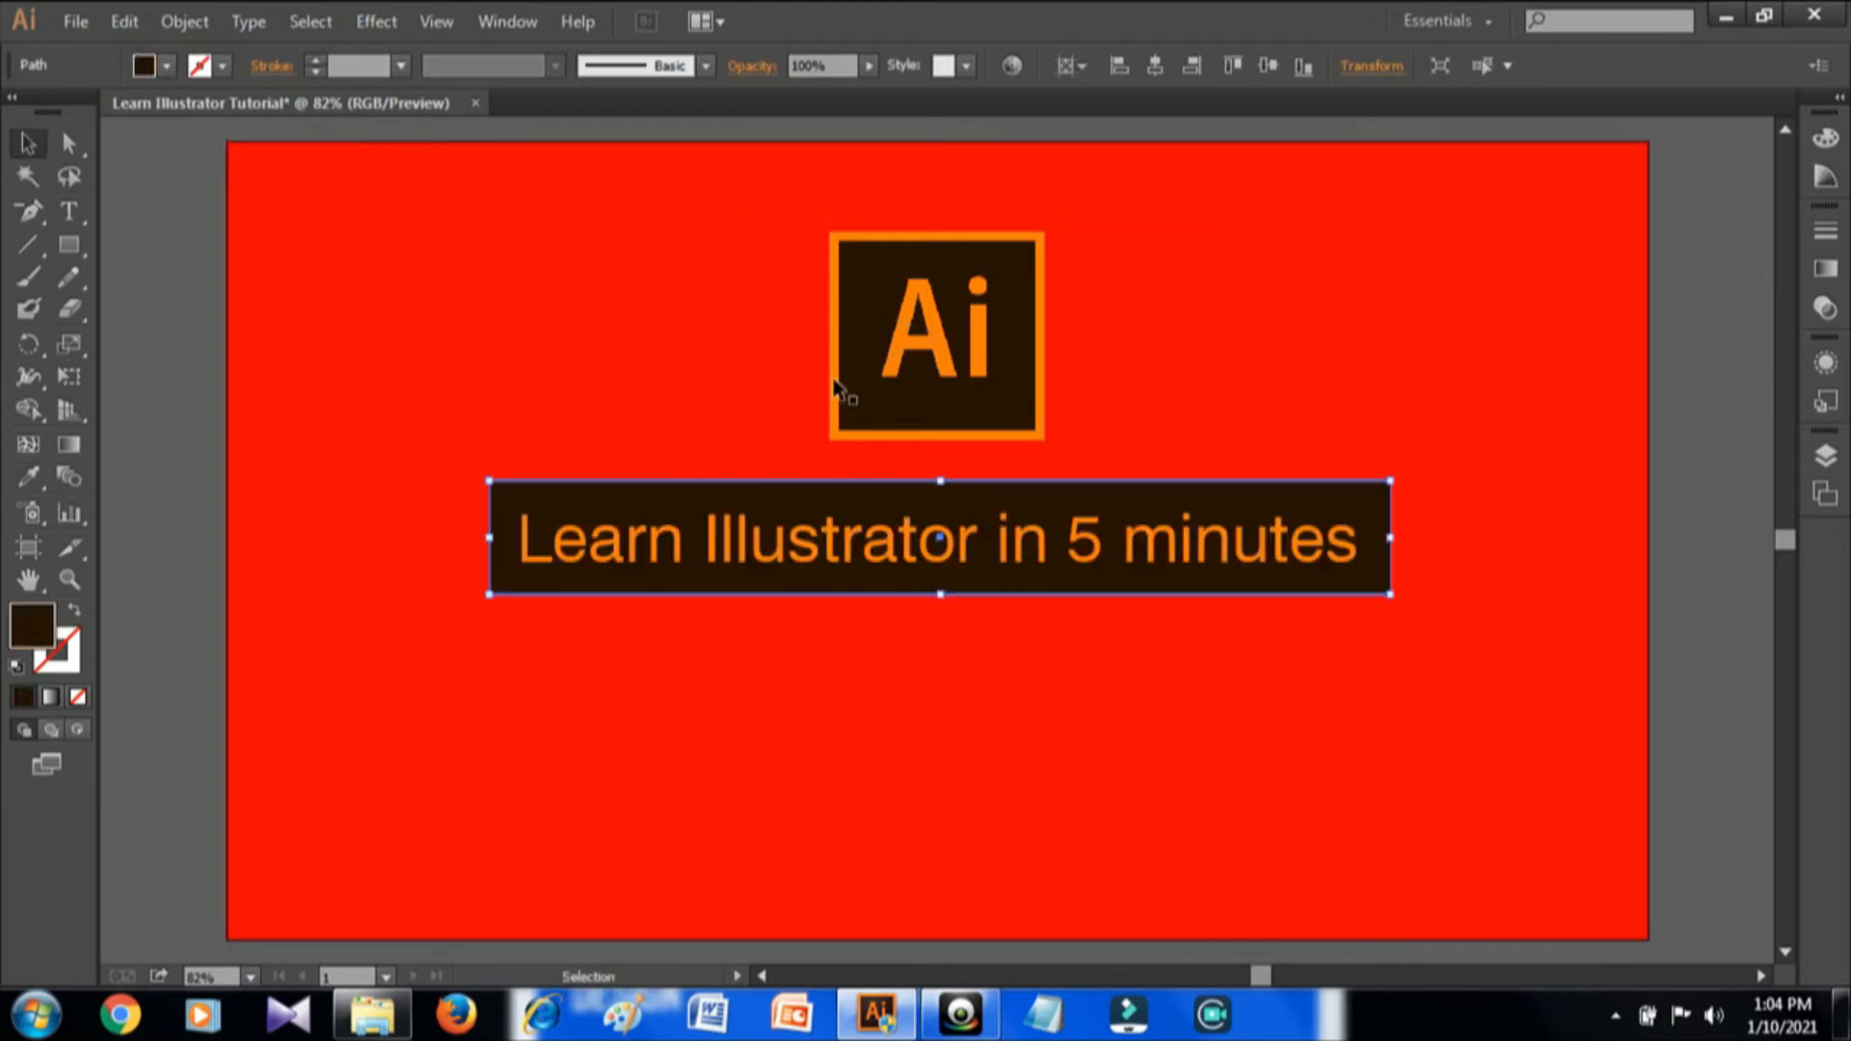
click(214, 379)
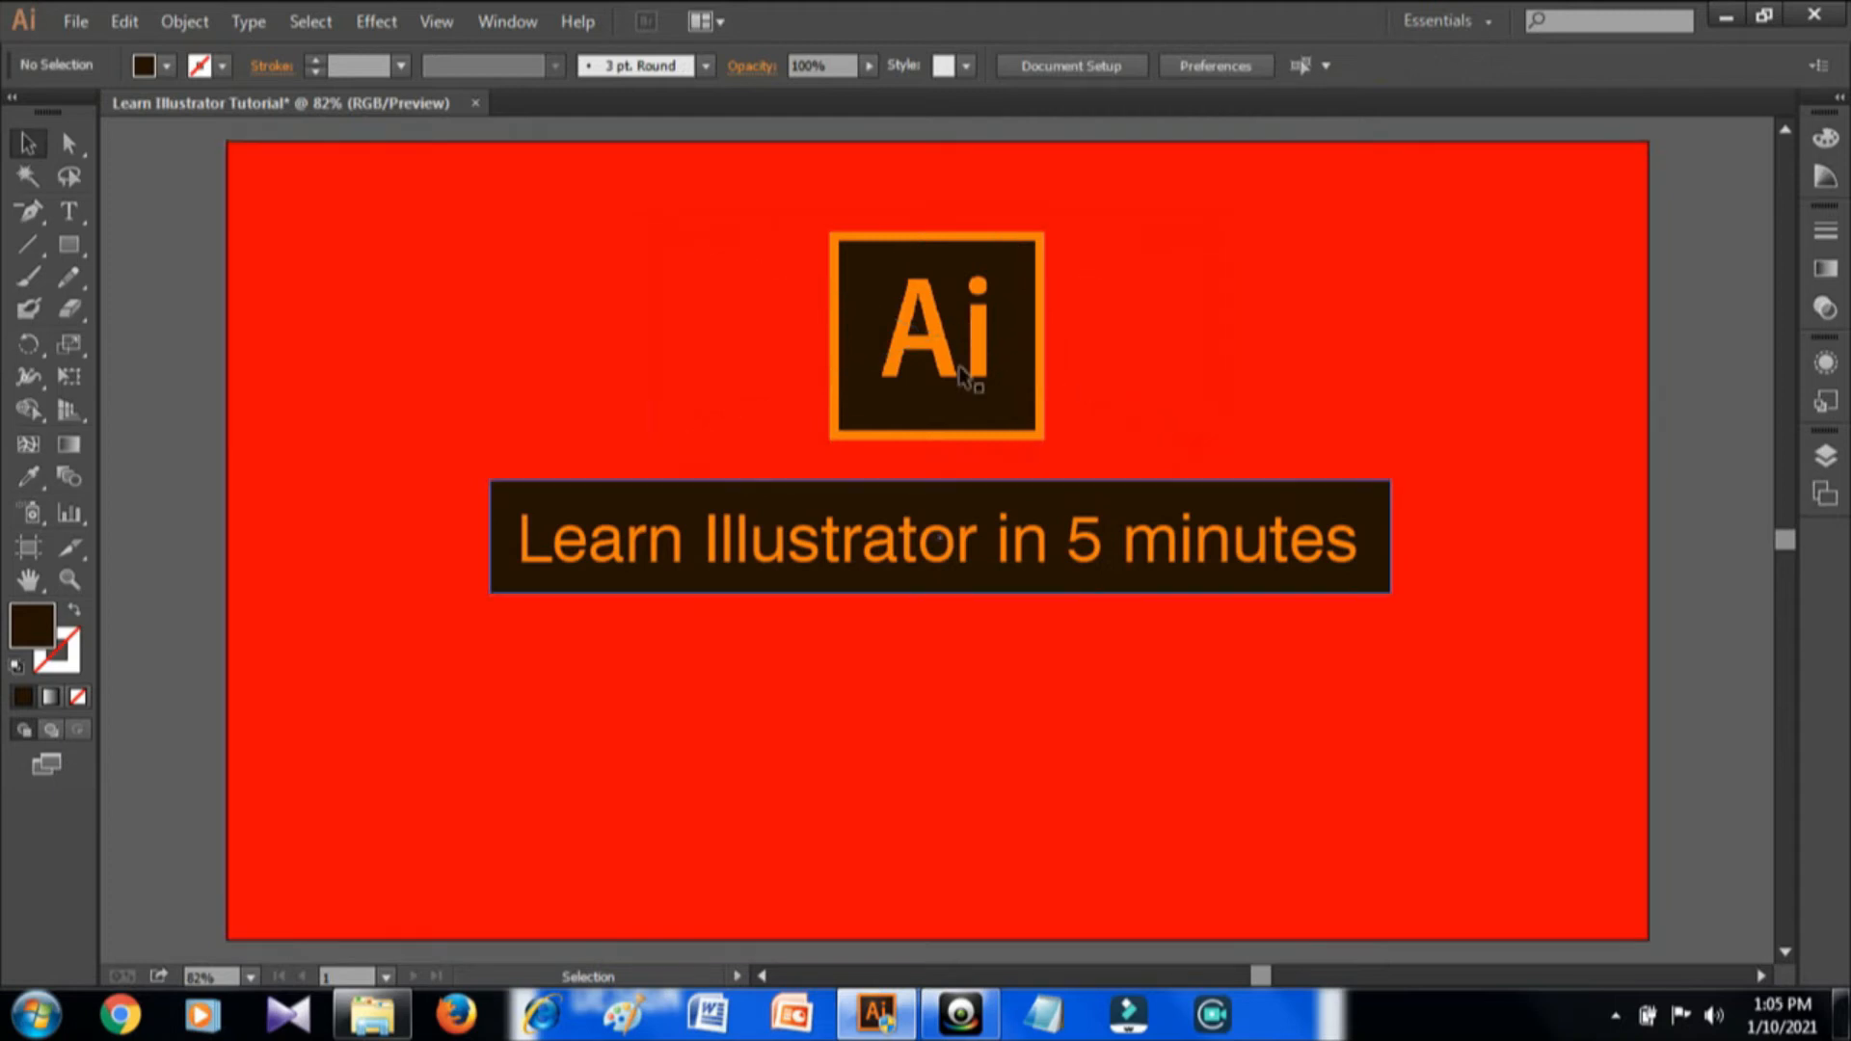
- Give the dark brown rectangle behind the text a yellow-orange stroke in color FCB400
click(834, 487)
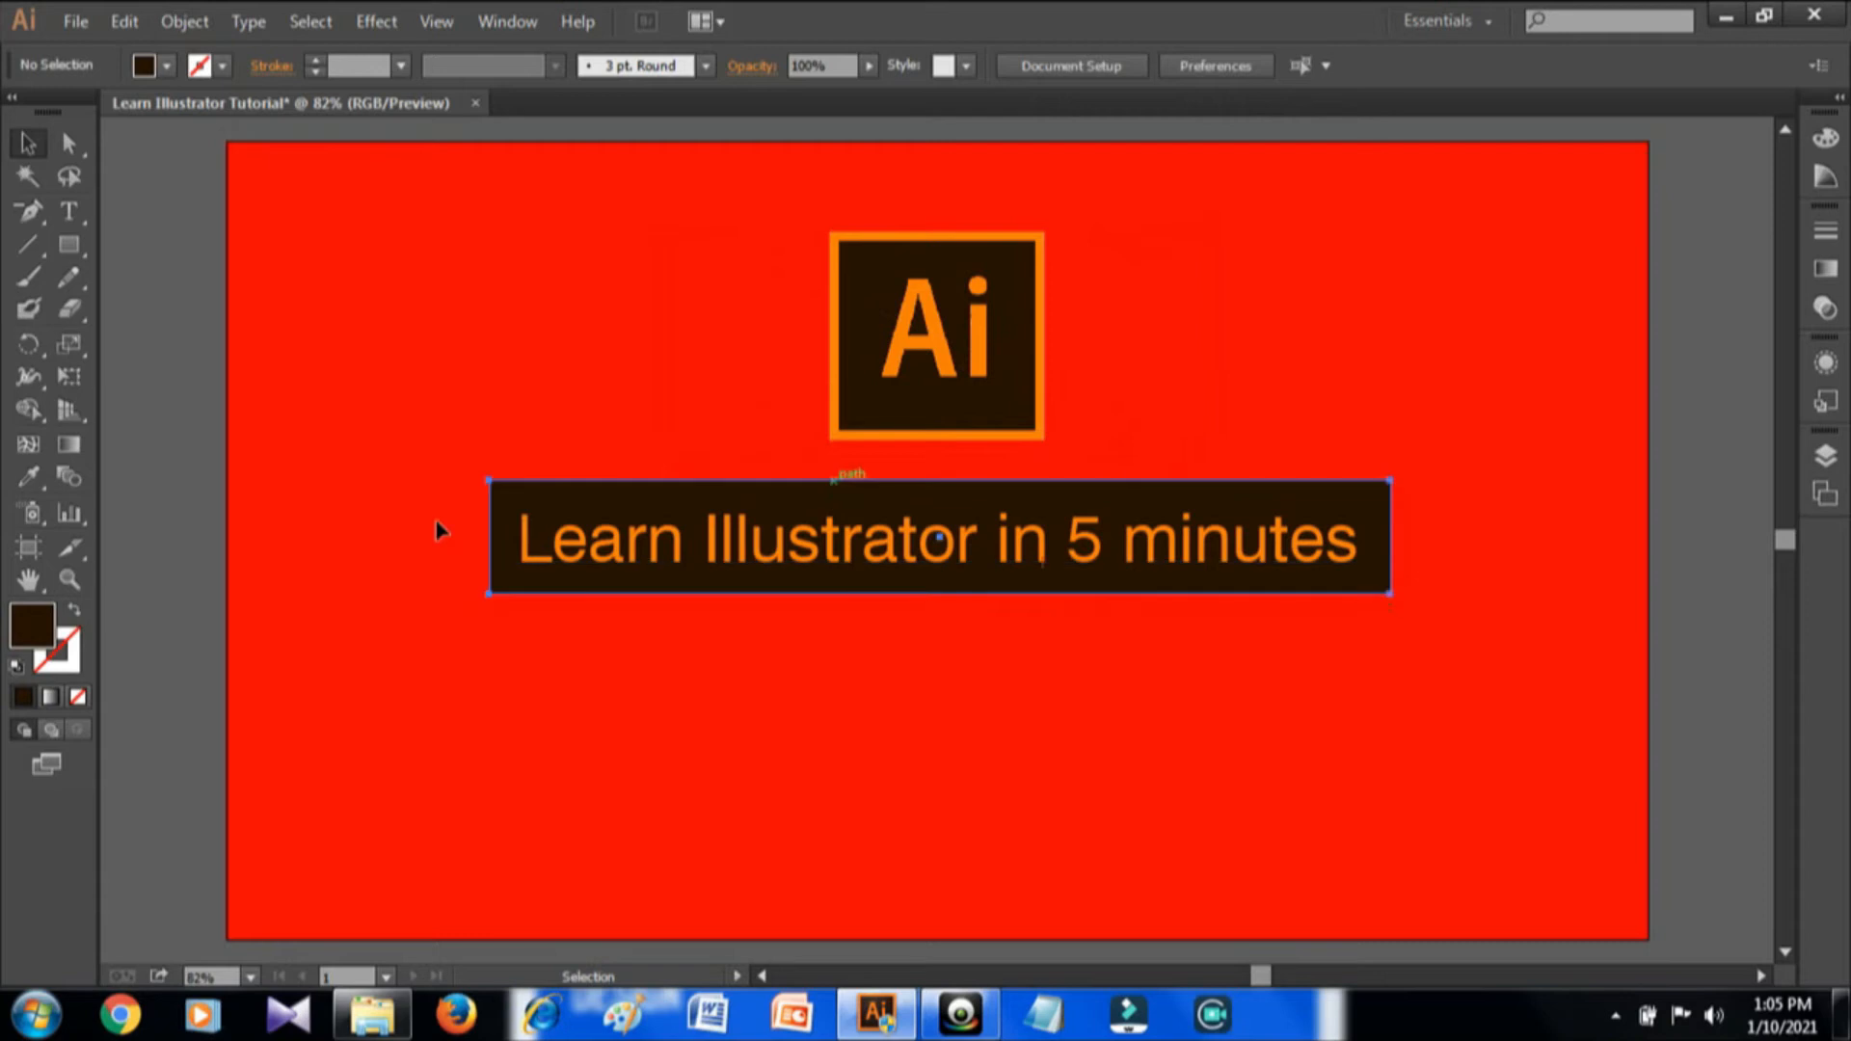
click(77, 640)
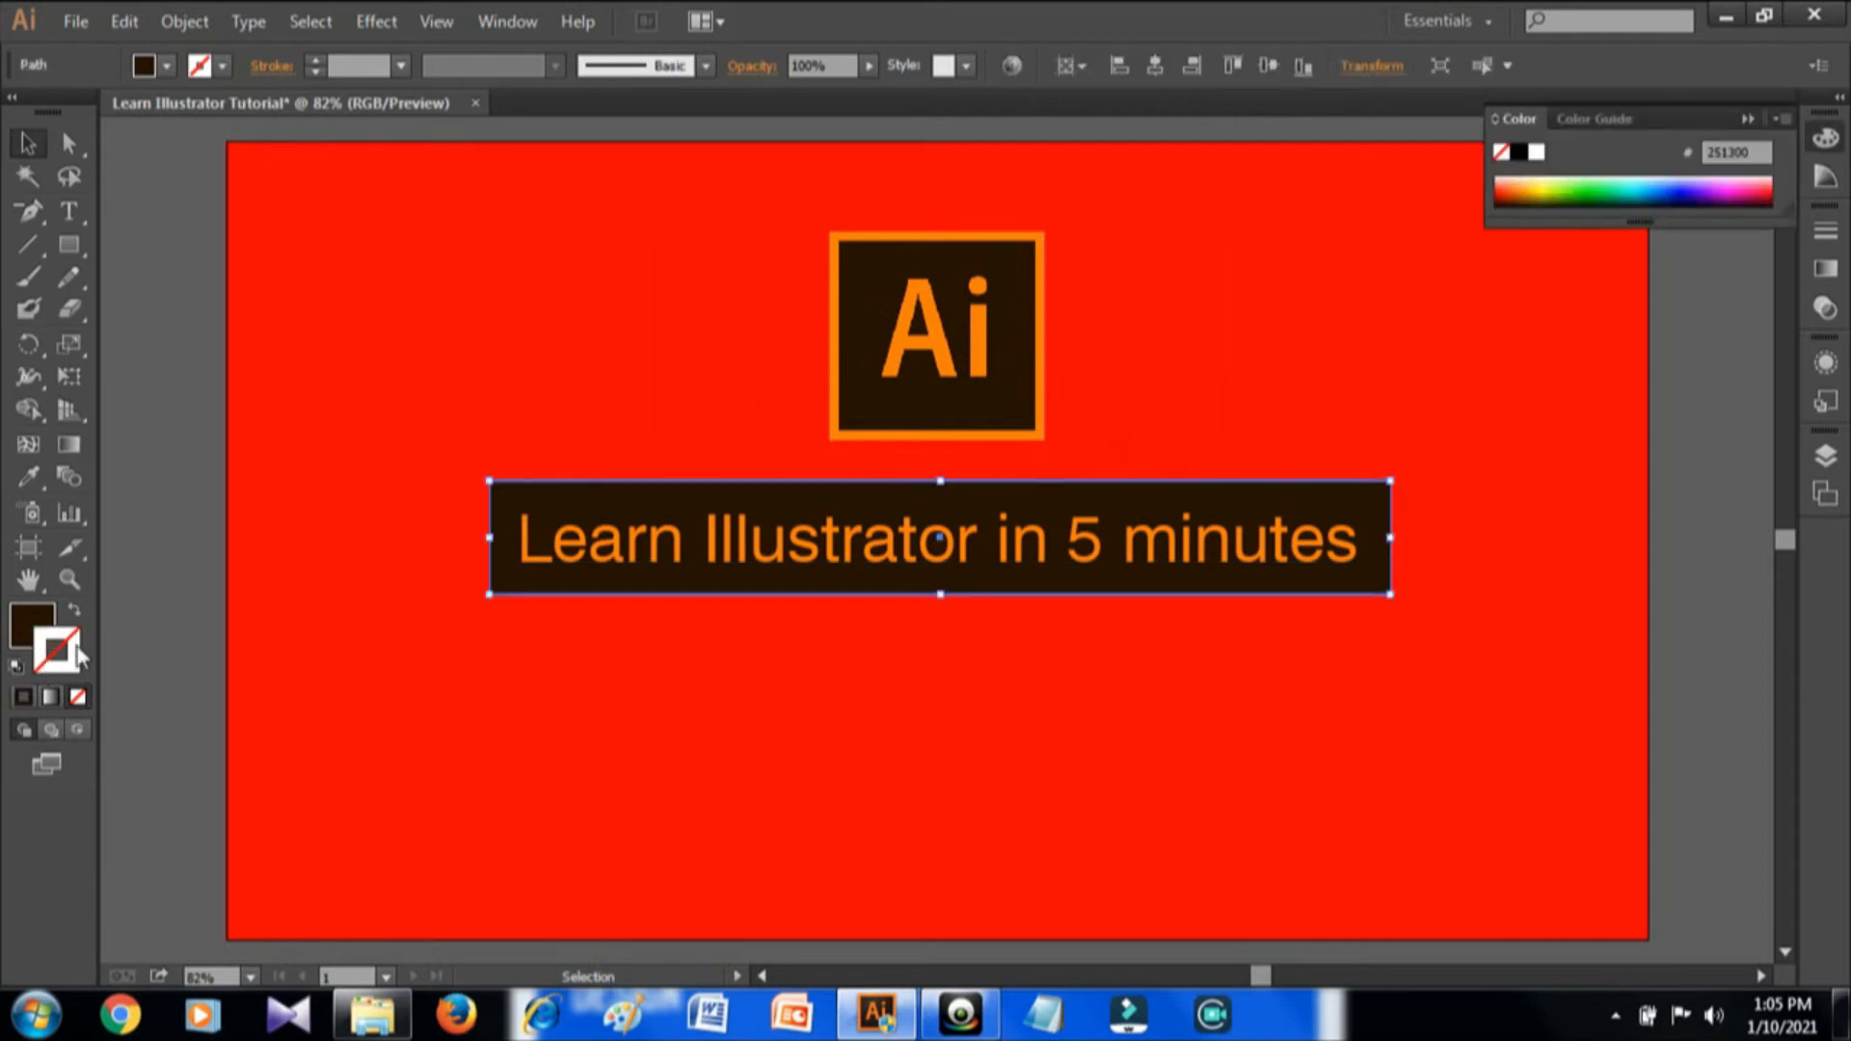
double_click(76, 652)
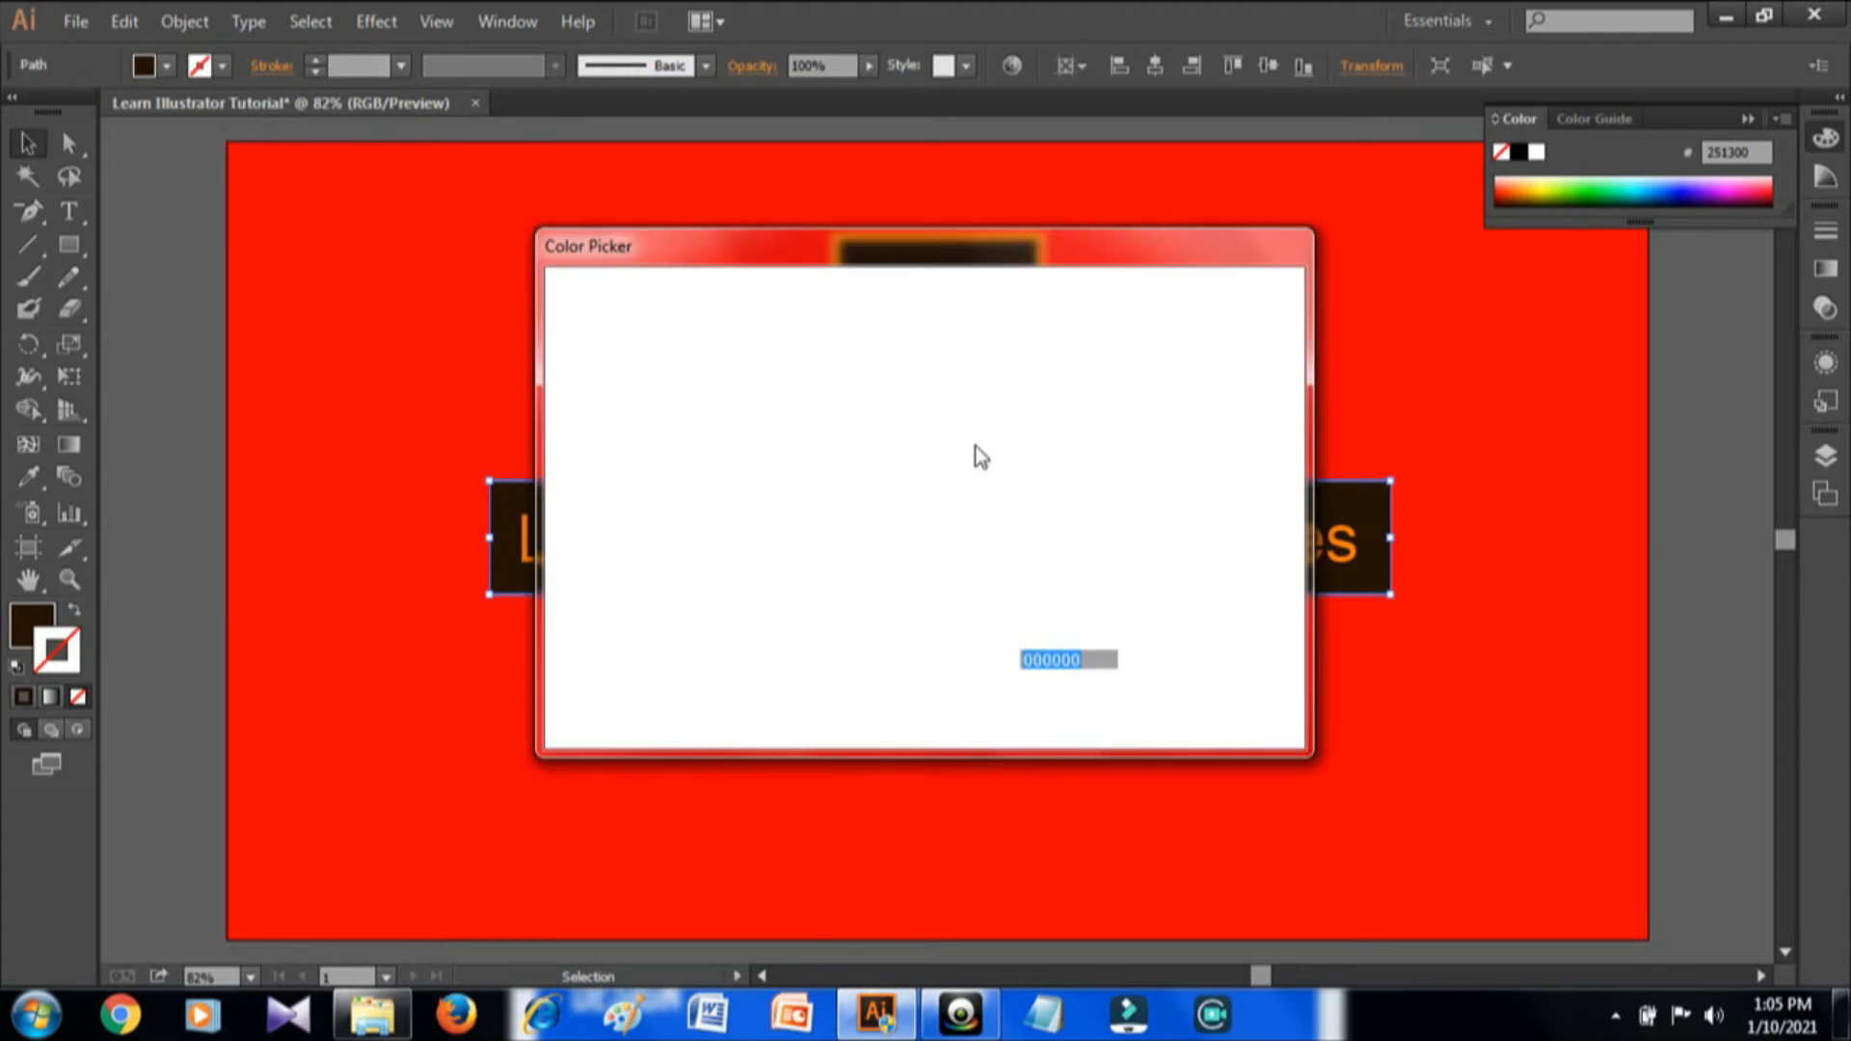
click(955, 628)
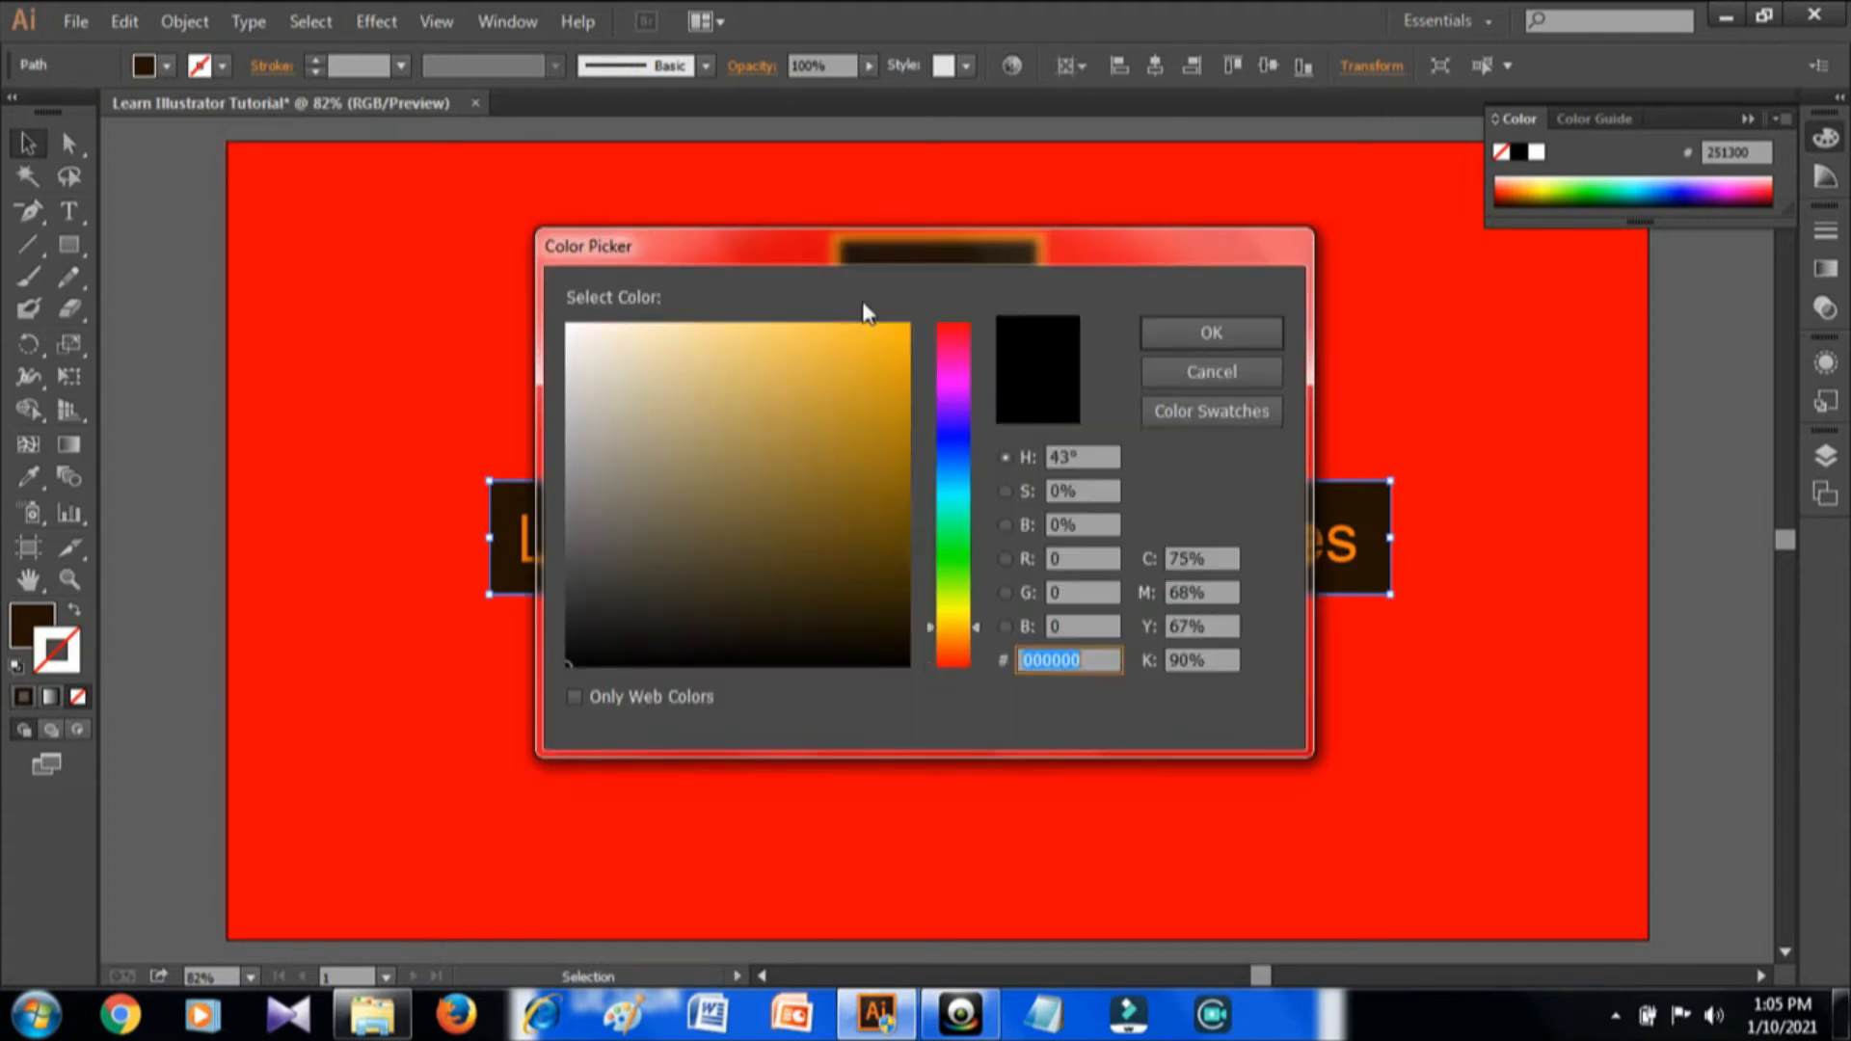
click(907, 331)
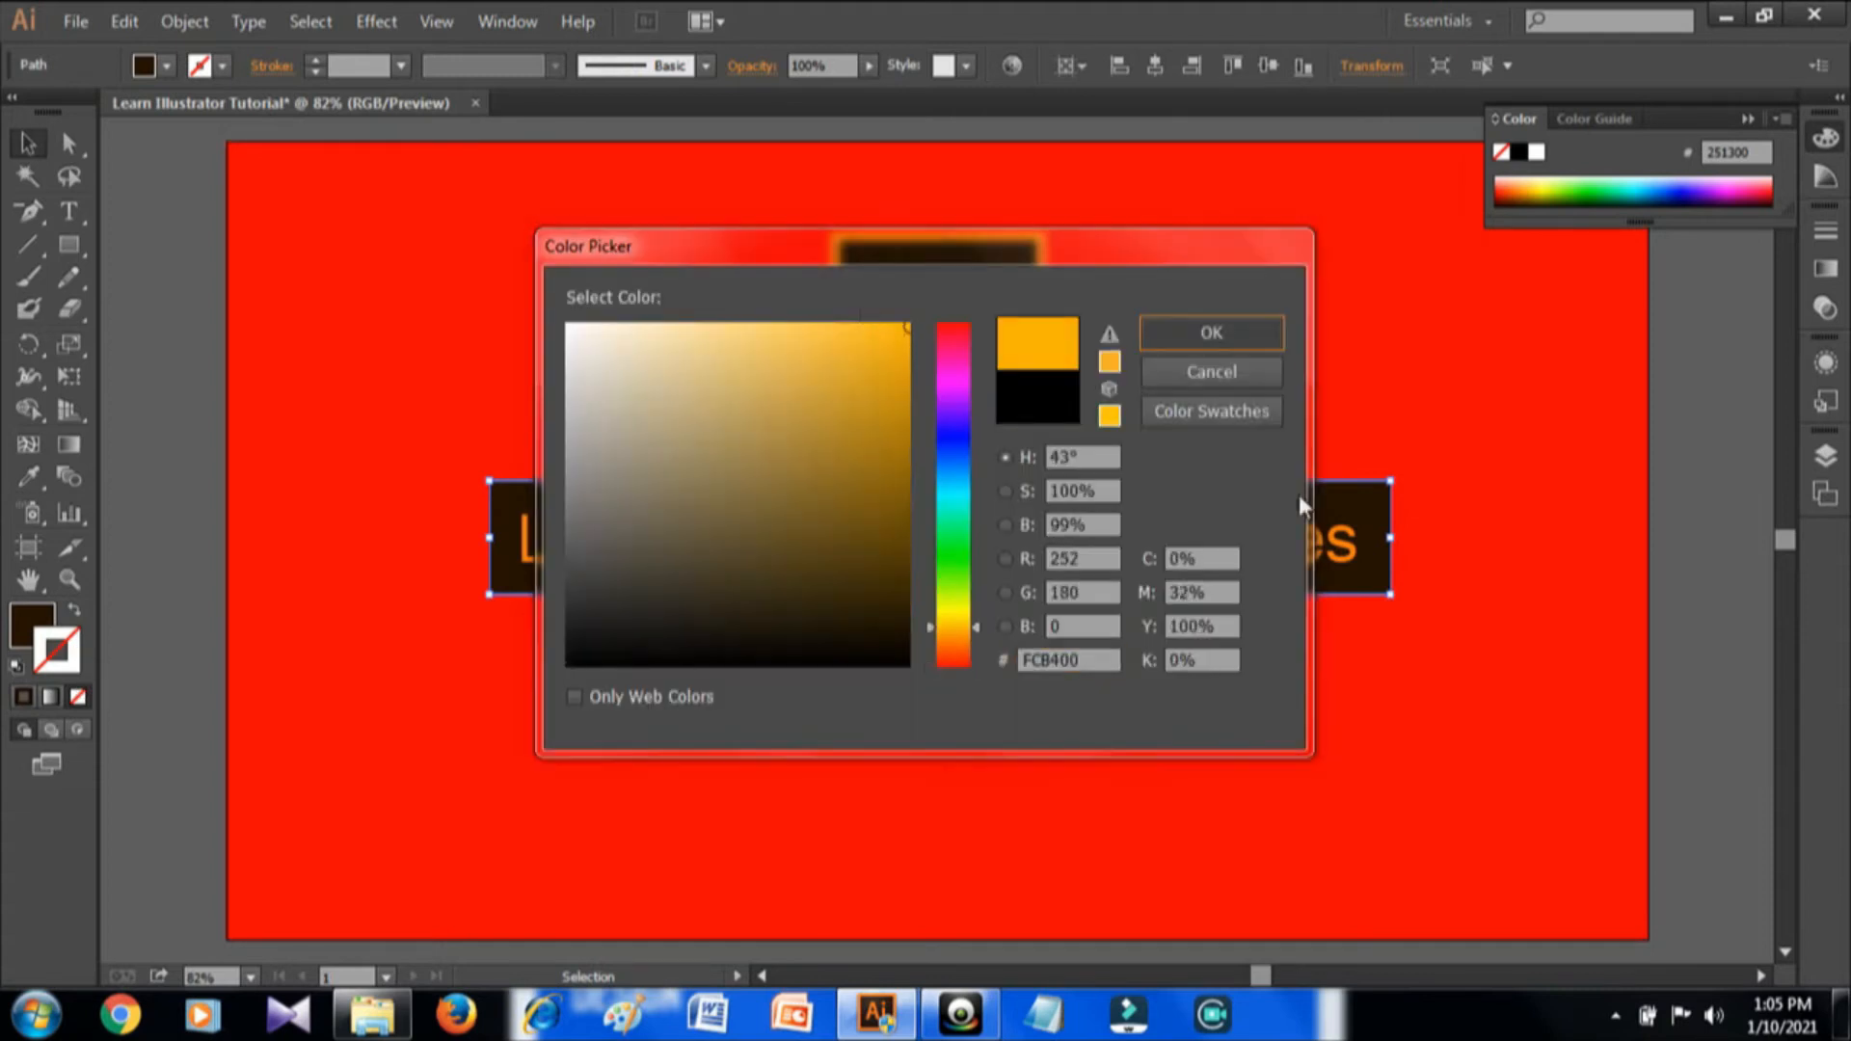
key(Escape)
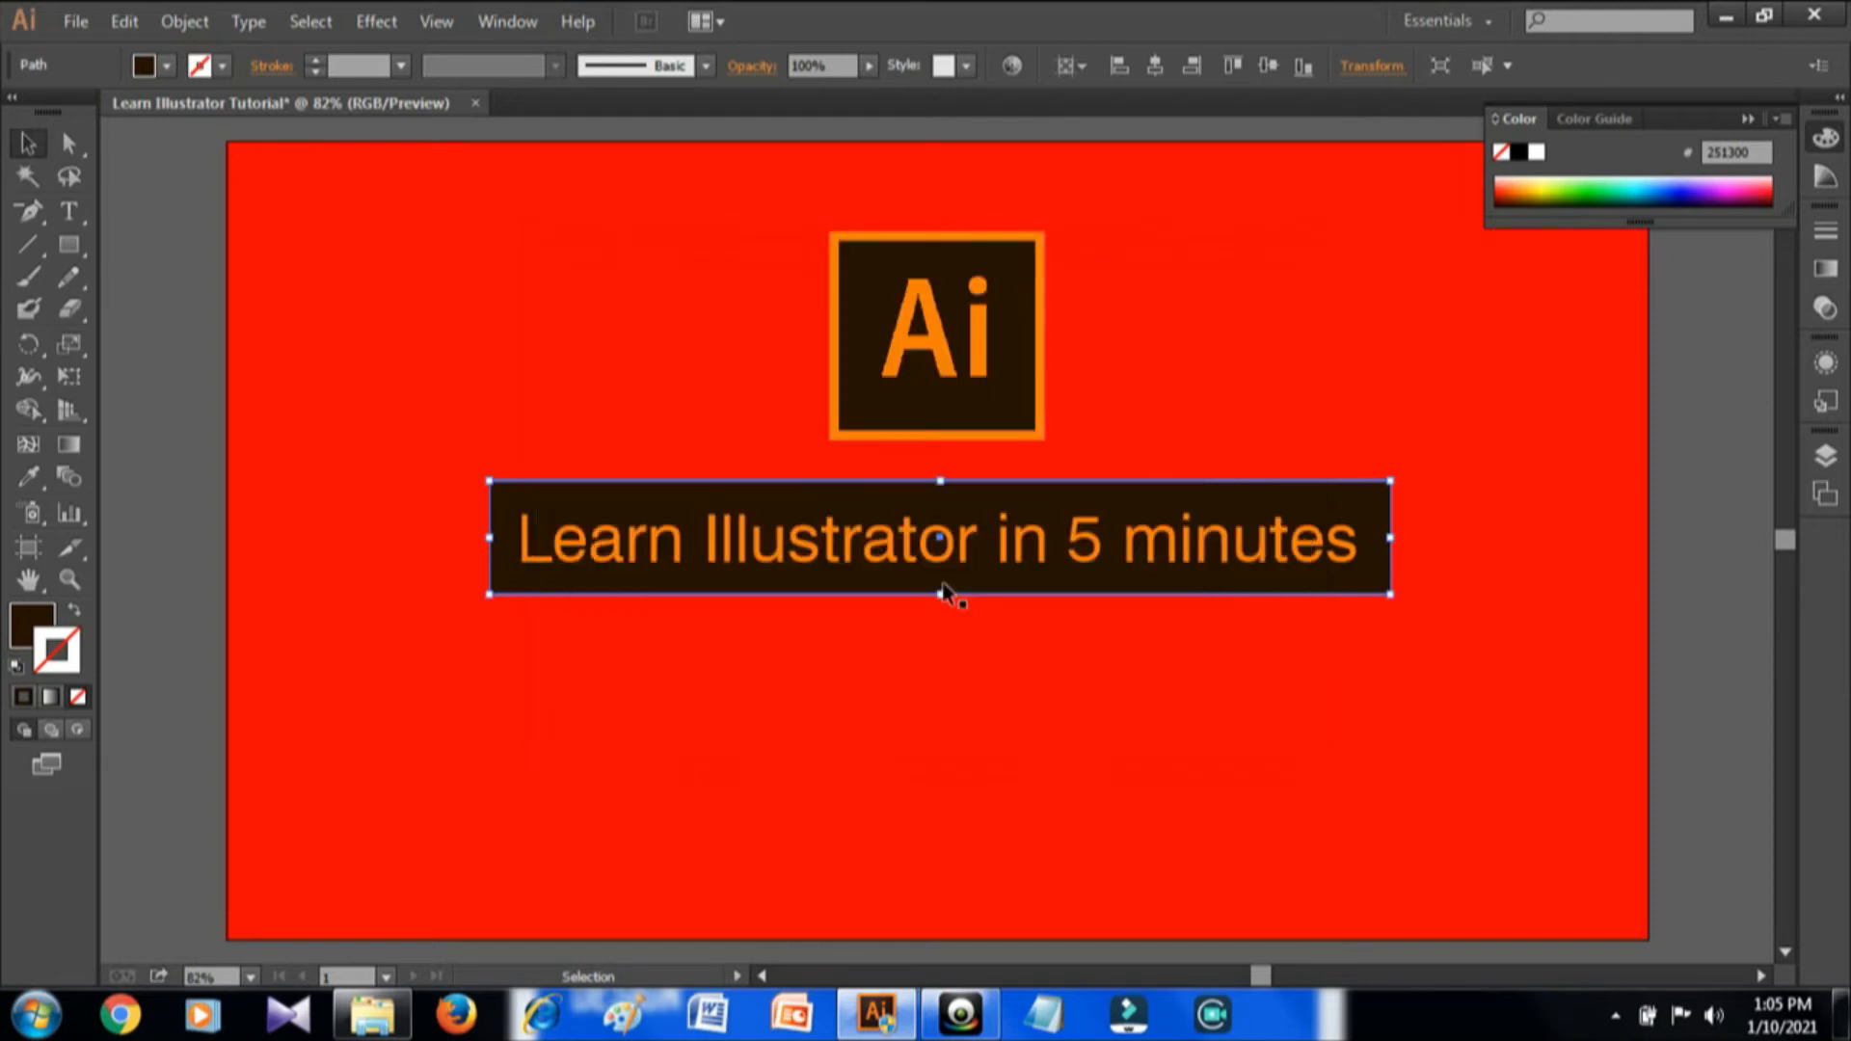
- Try to match the rectangle's outline to the Ai logo's orange border with the Eyedropper, and undo the sampled color
click(39, 482)
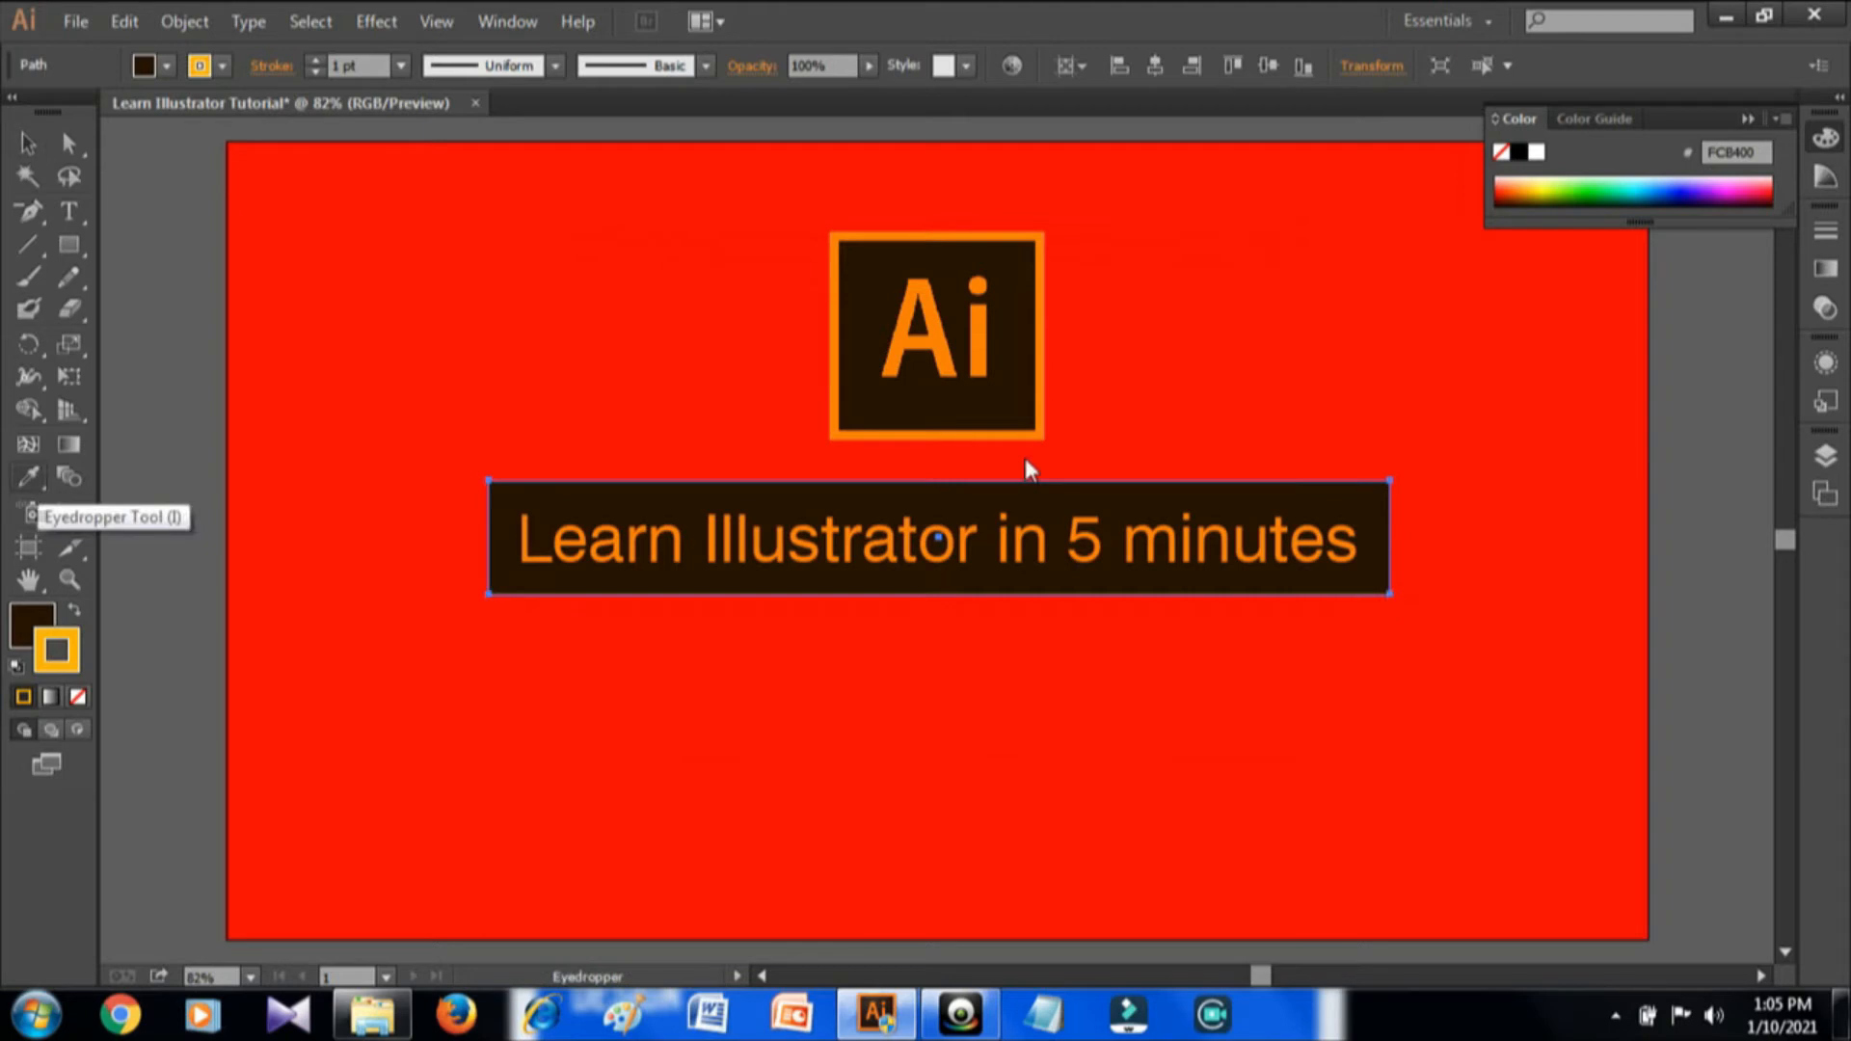
click(991, 436)
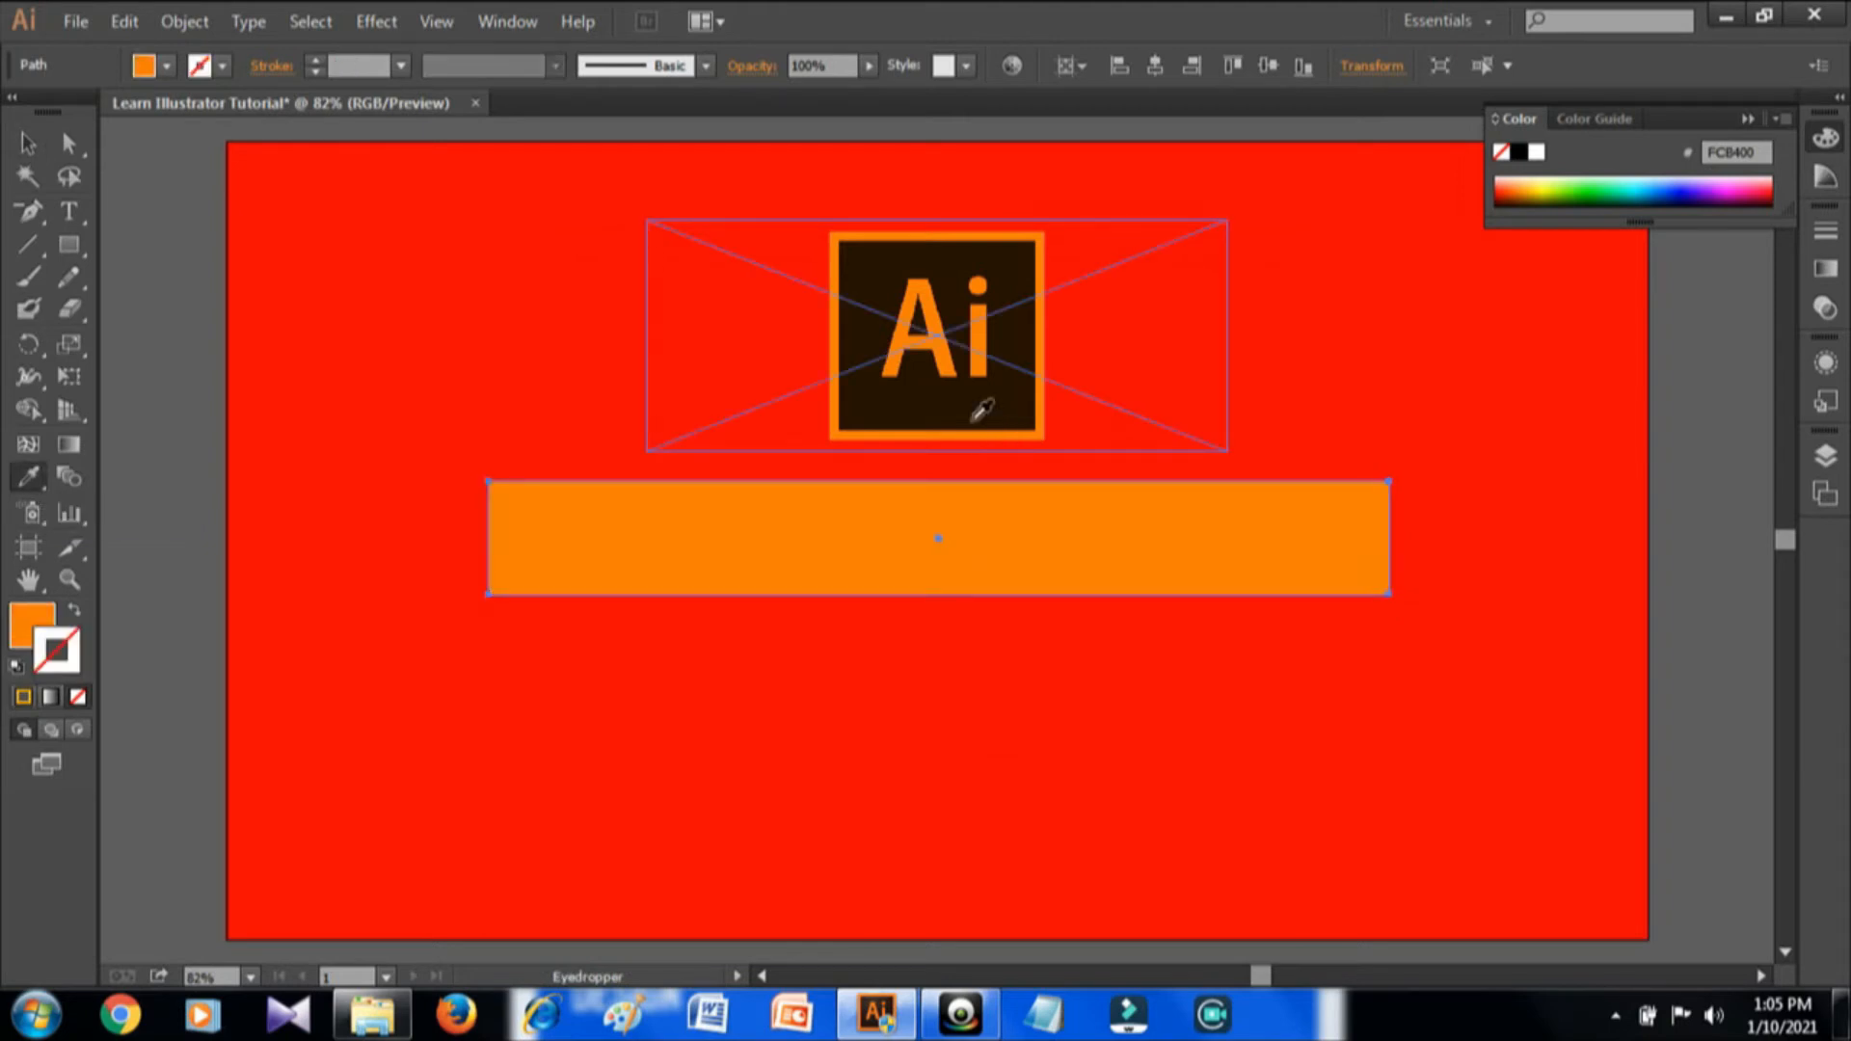
key(ctrl)
key(z)
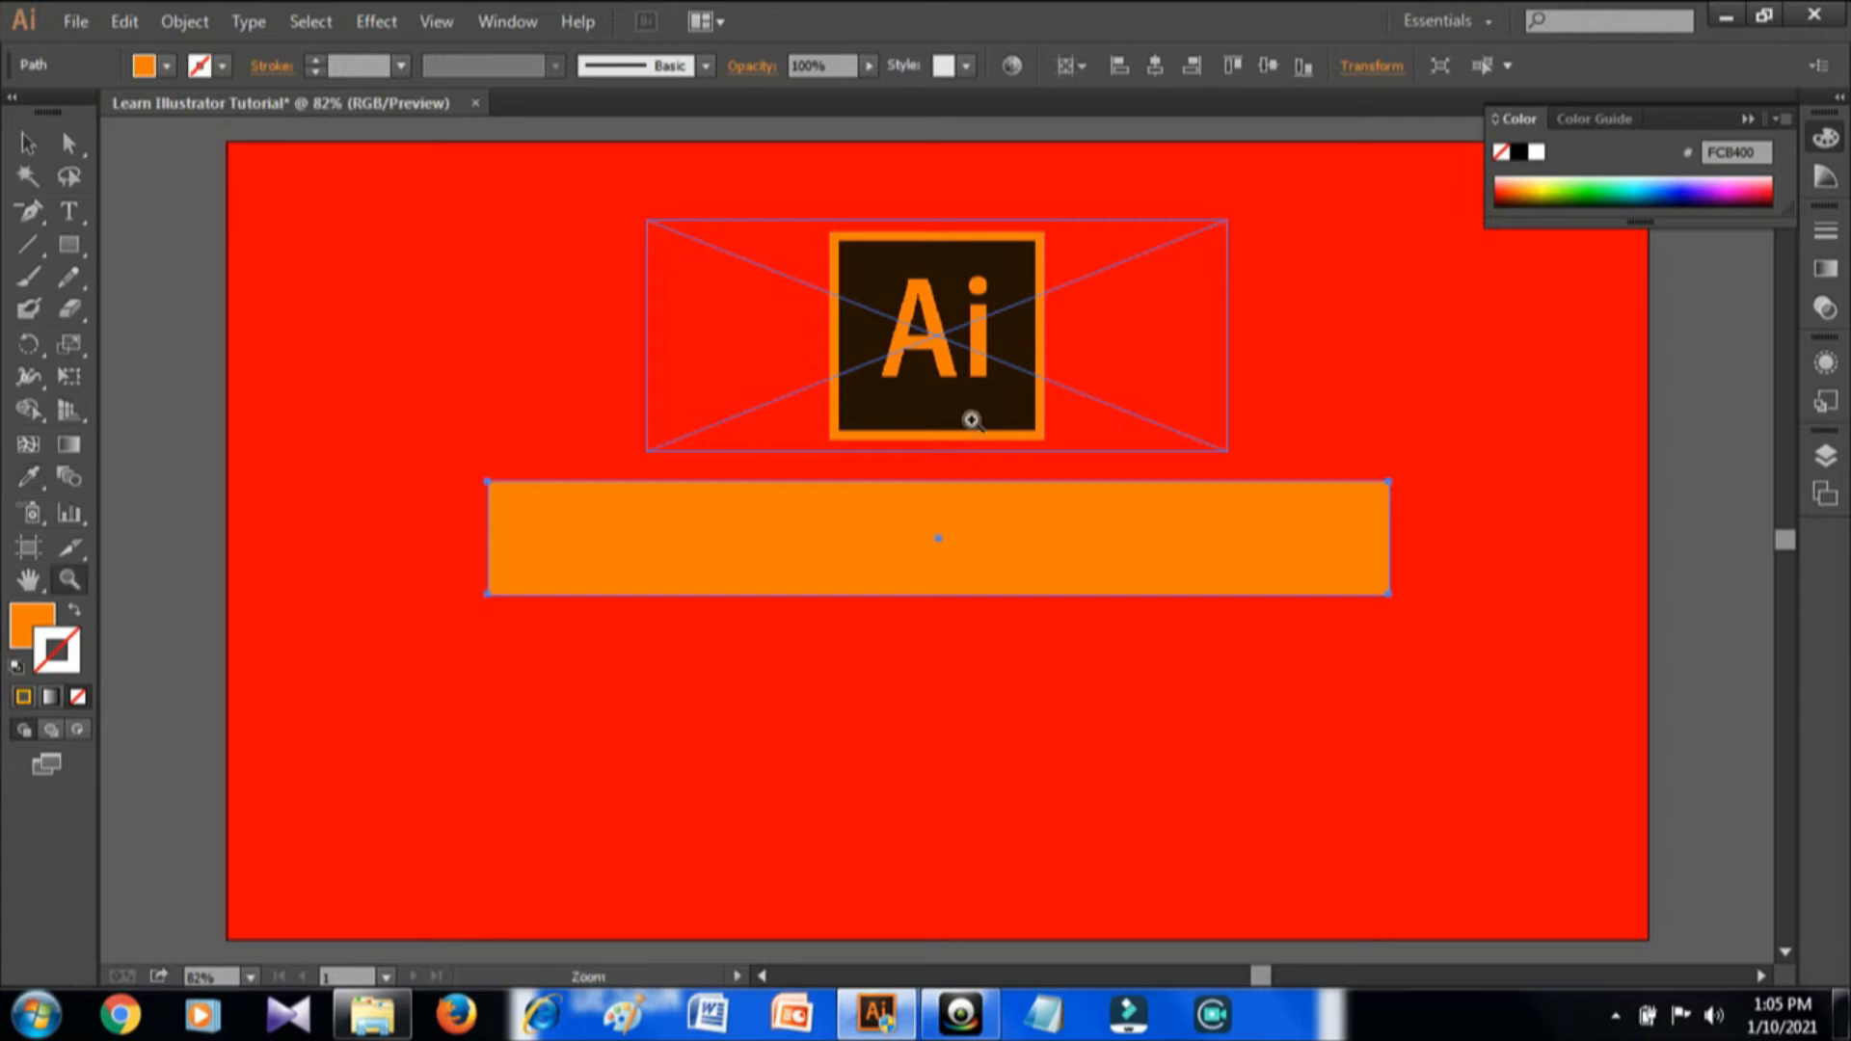
key(ctrl)
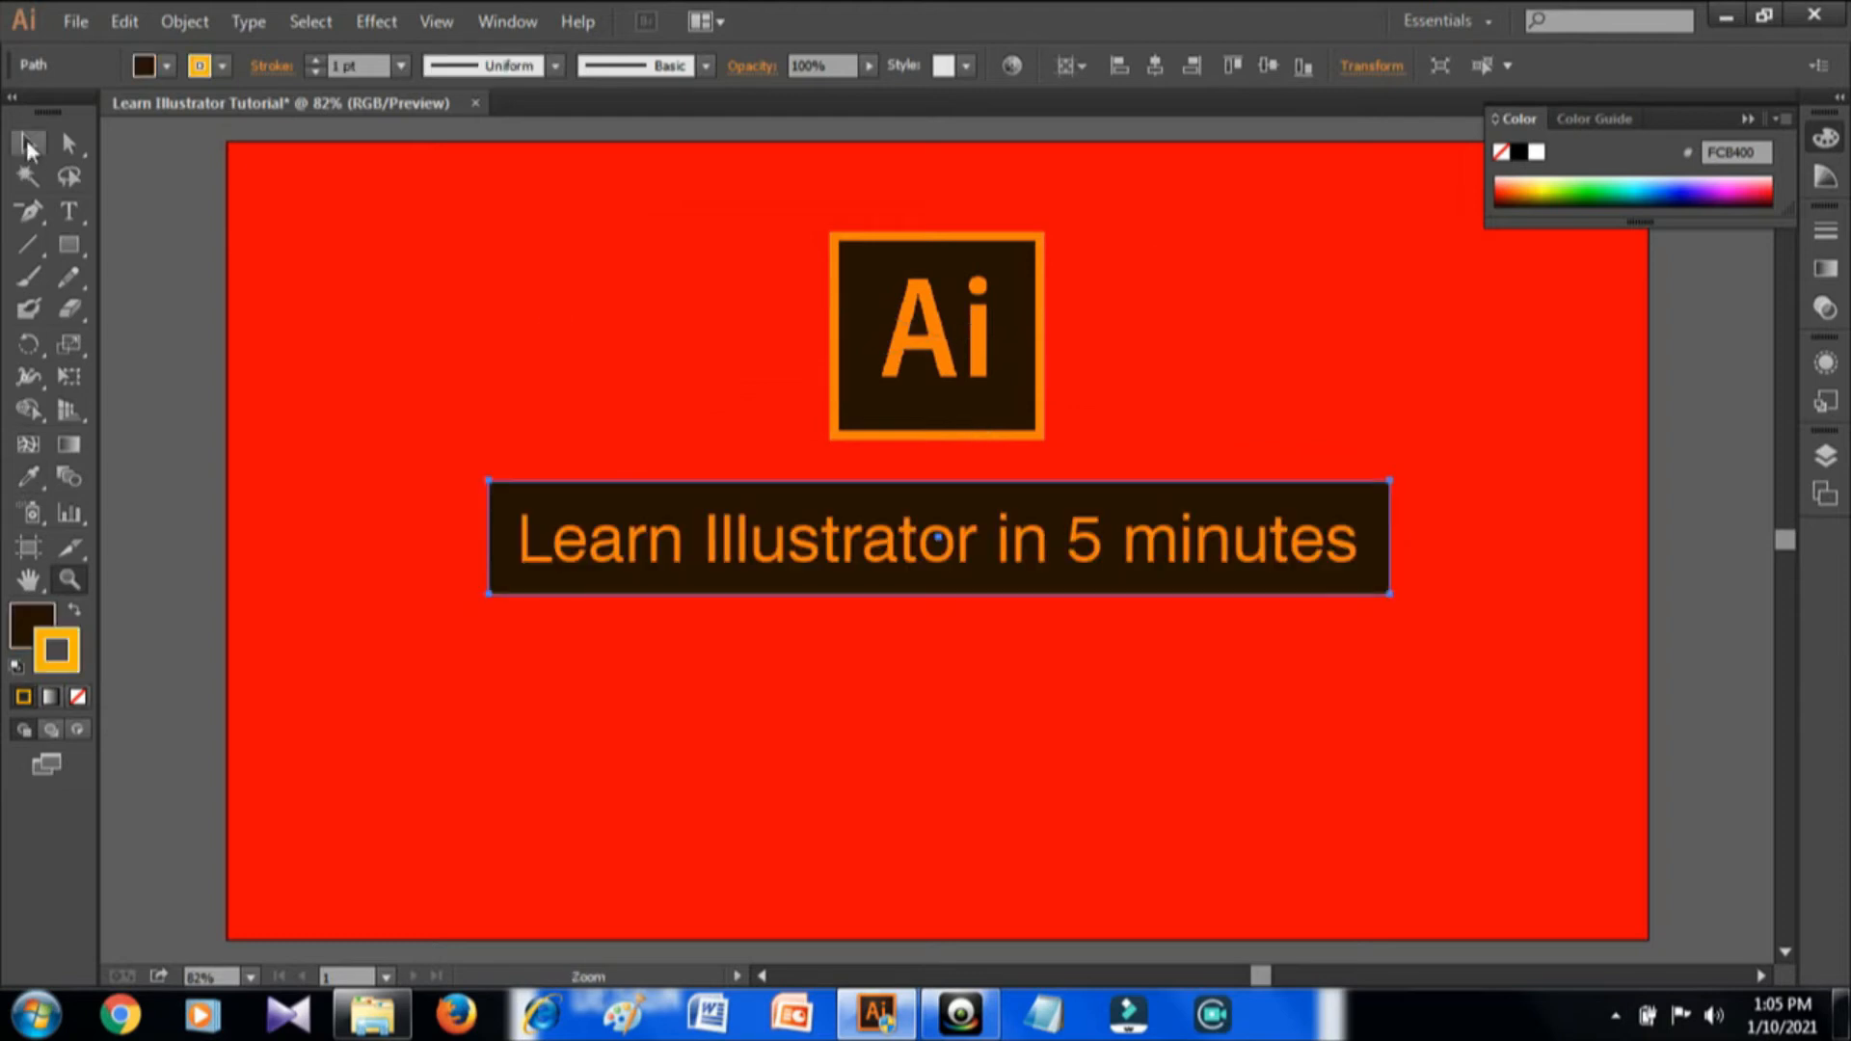
- Set the dark brown rectangle's stroke to none and deselect it
click(28, 145)
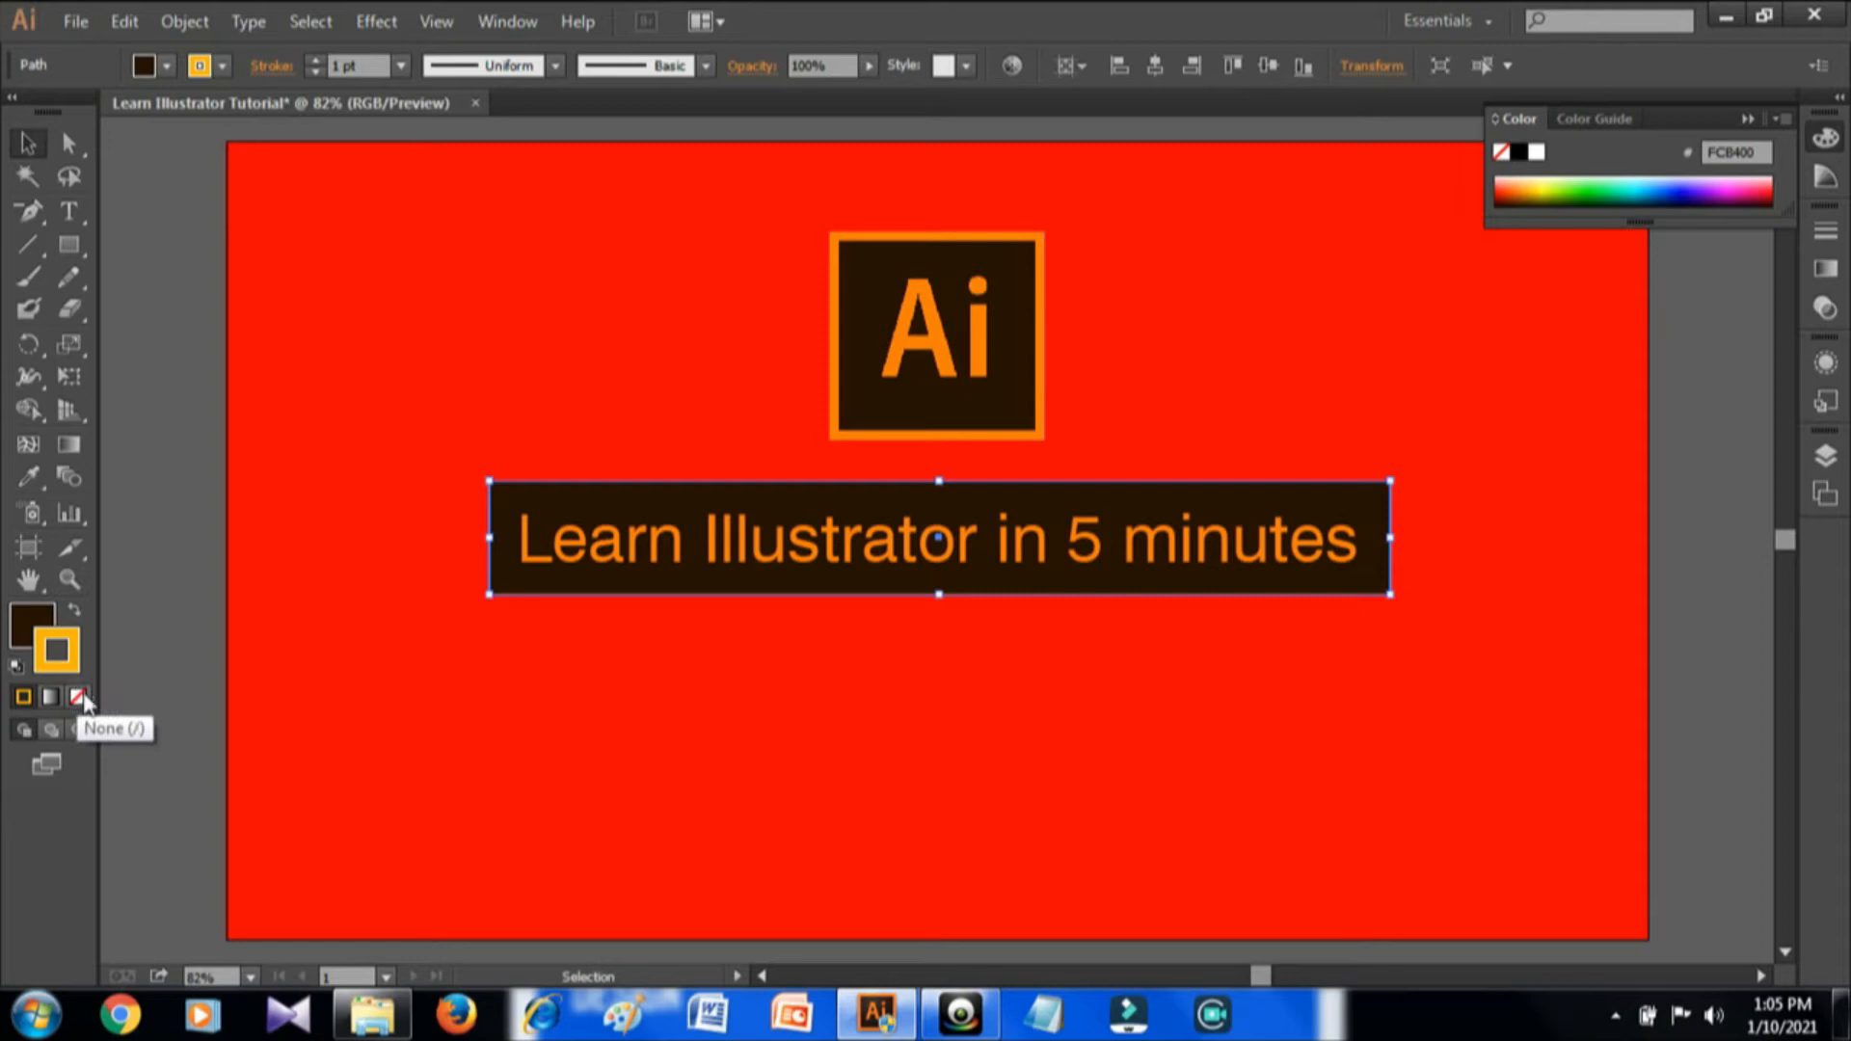
click(79, 699)
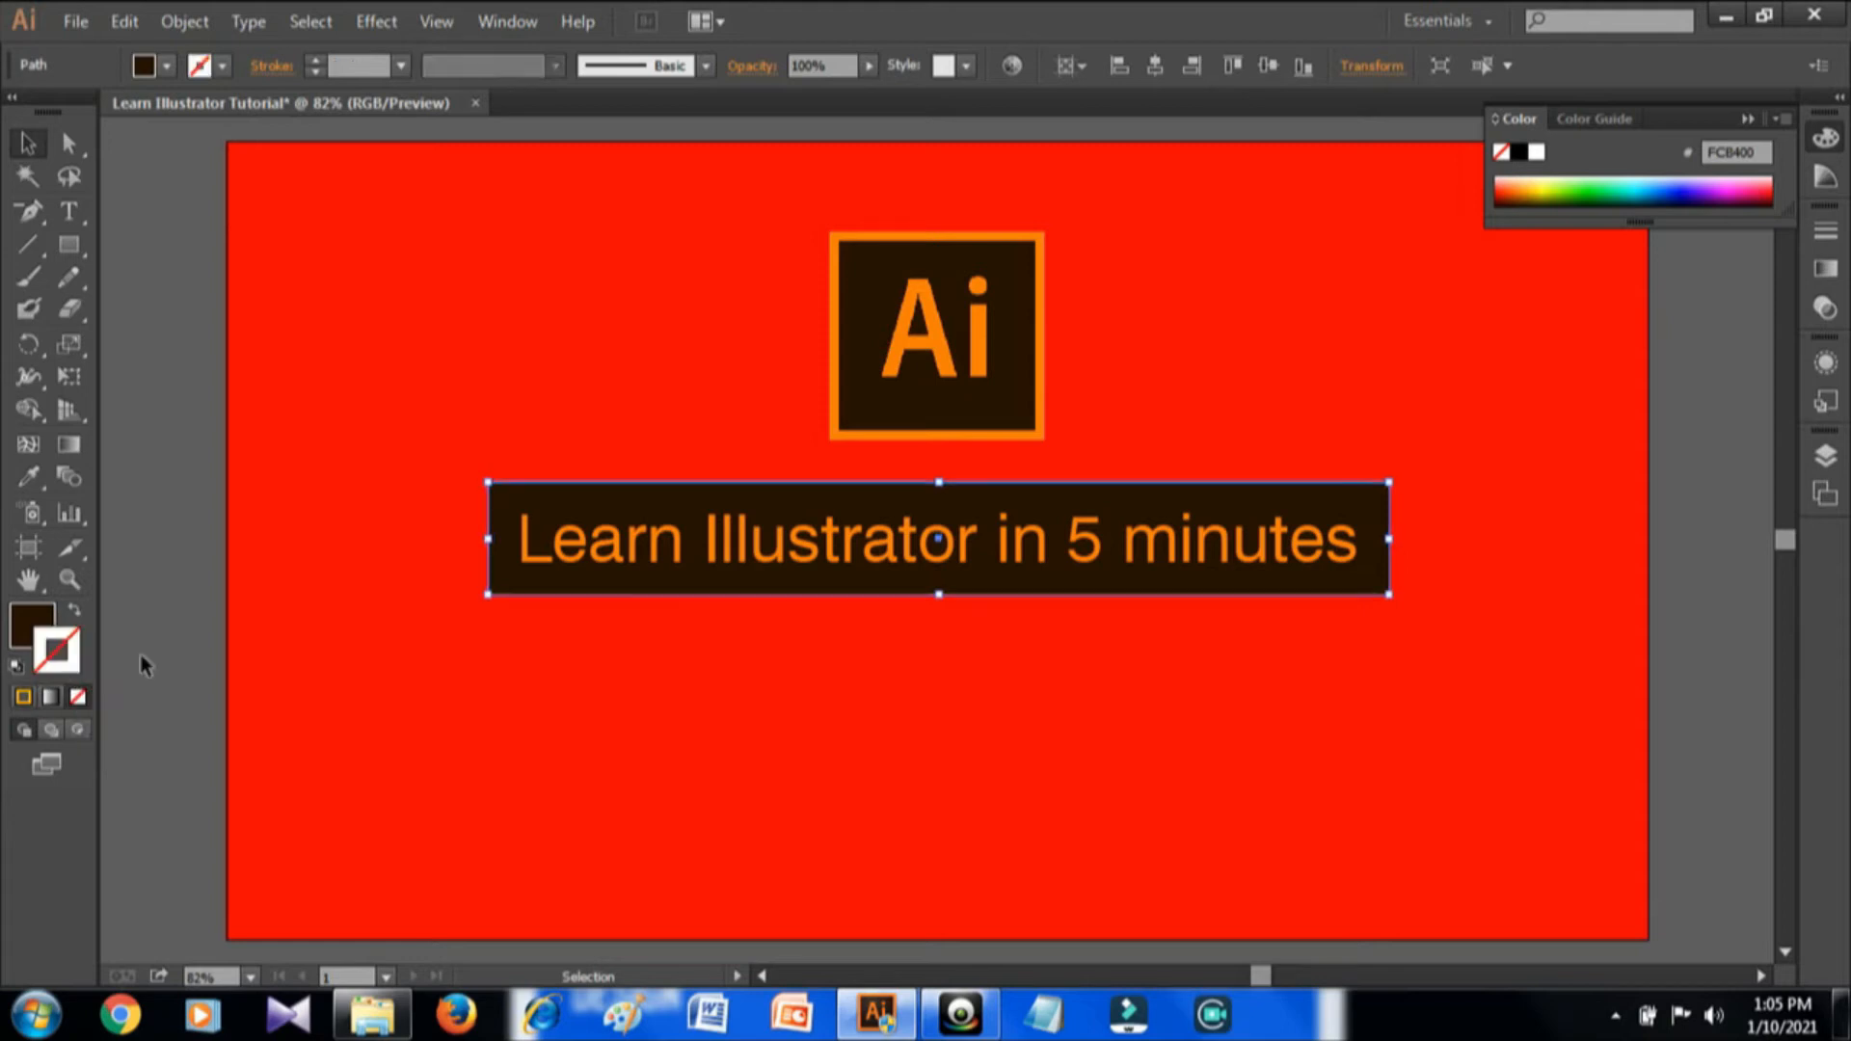
click(144, 665)
- Draw a rectangle slightly larger than the dark text box on every side and fill it with orange sampled from the Ai logo's border
click(75, 249)
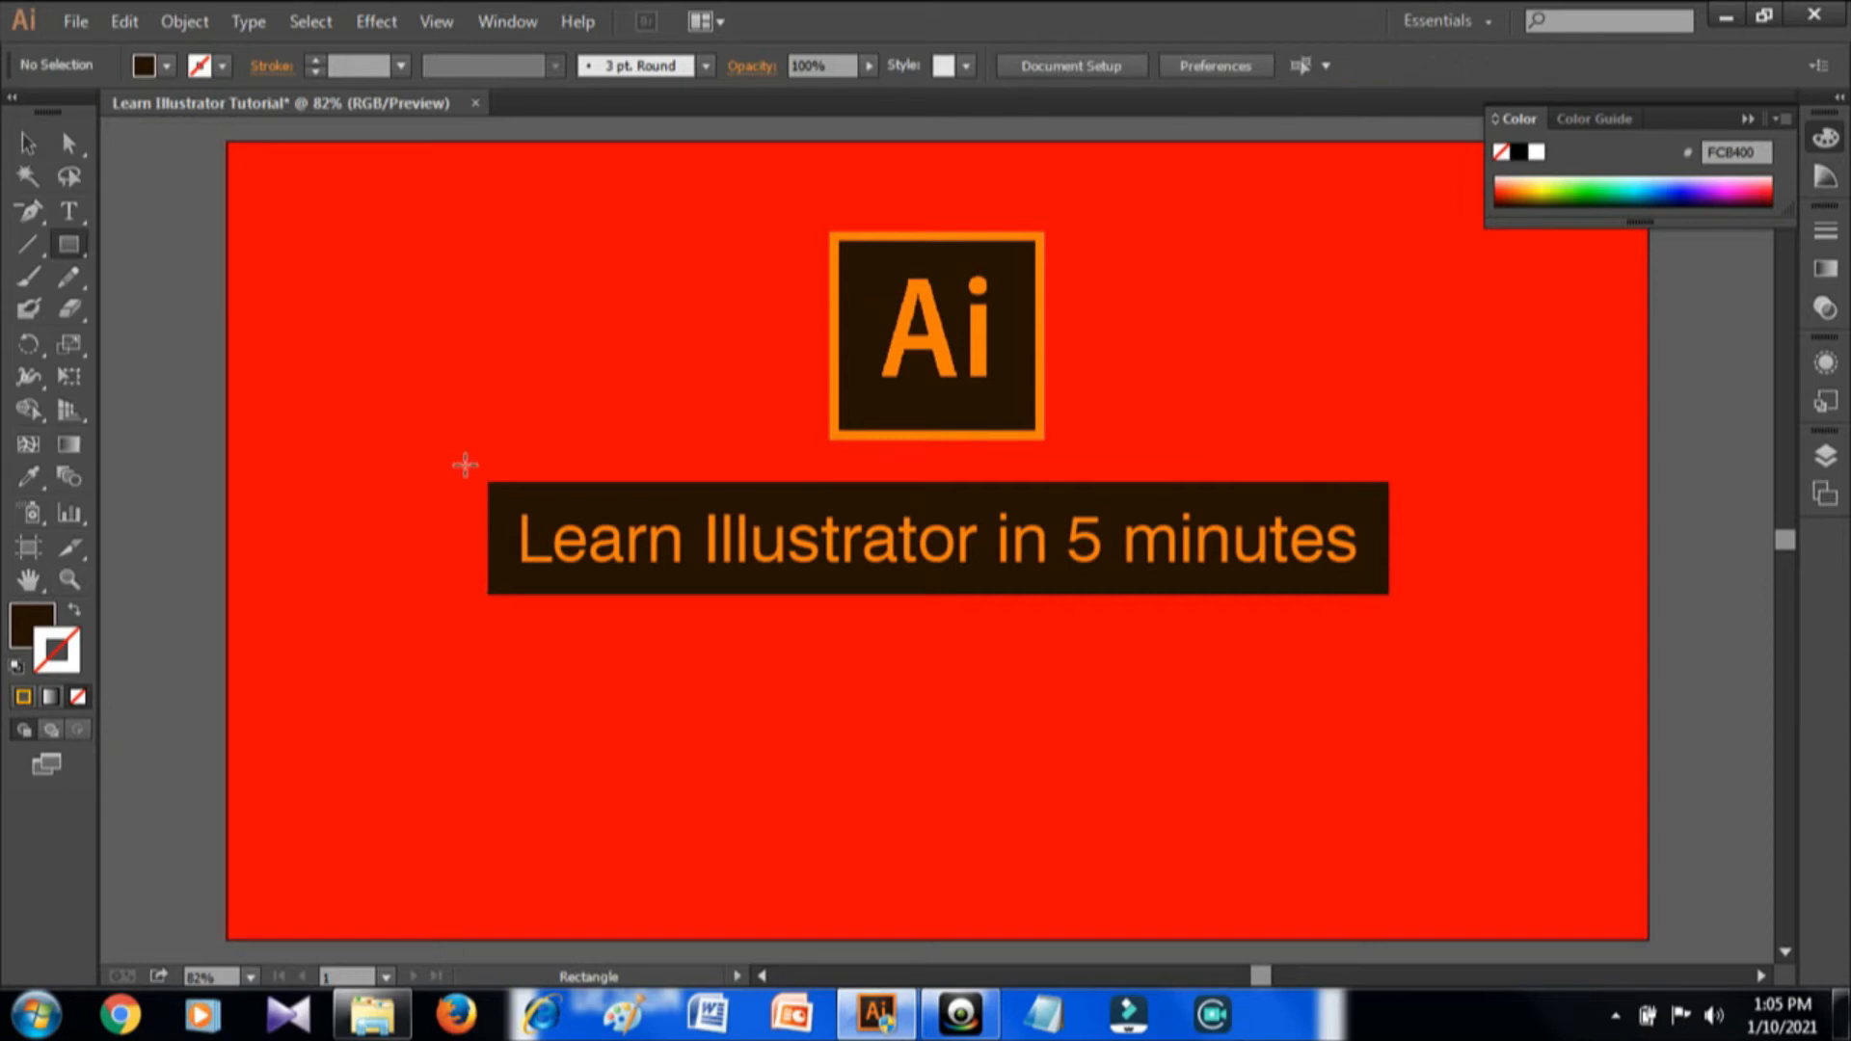
drag(465, 465, 1417, 614)
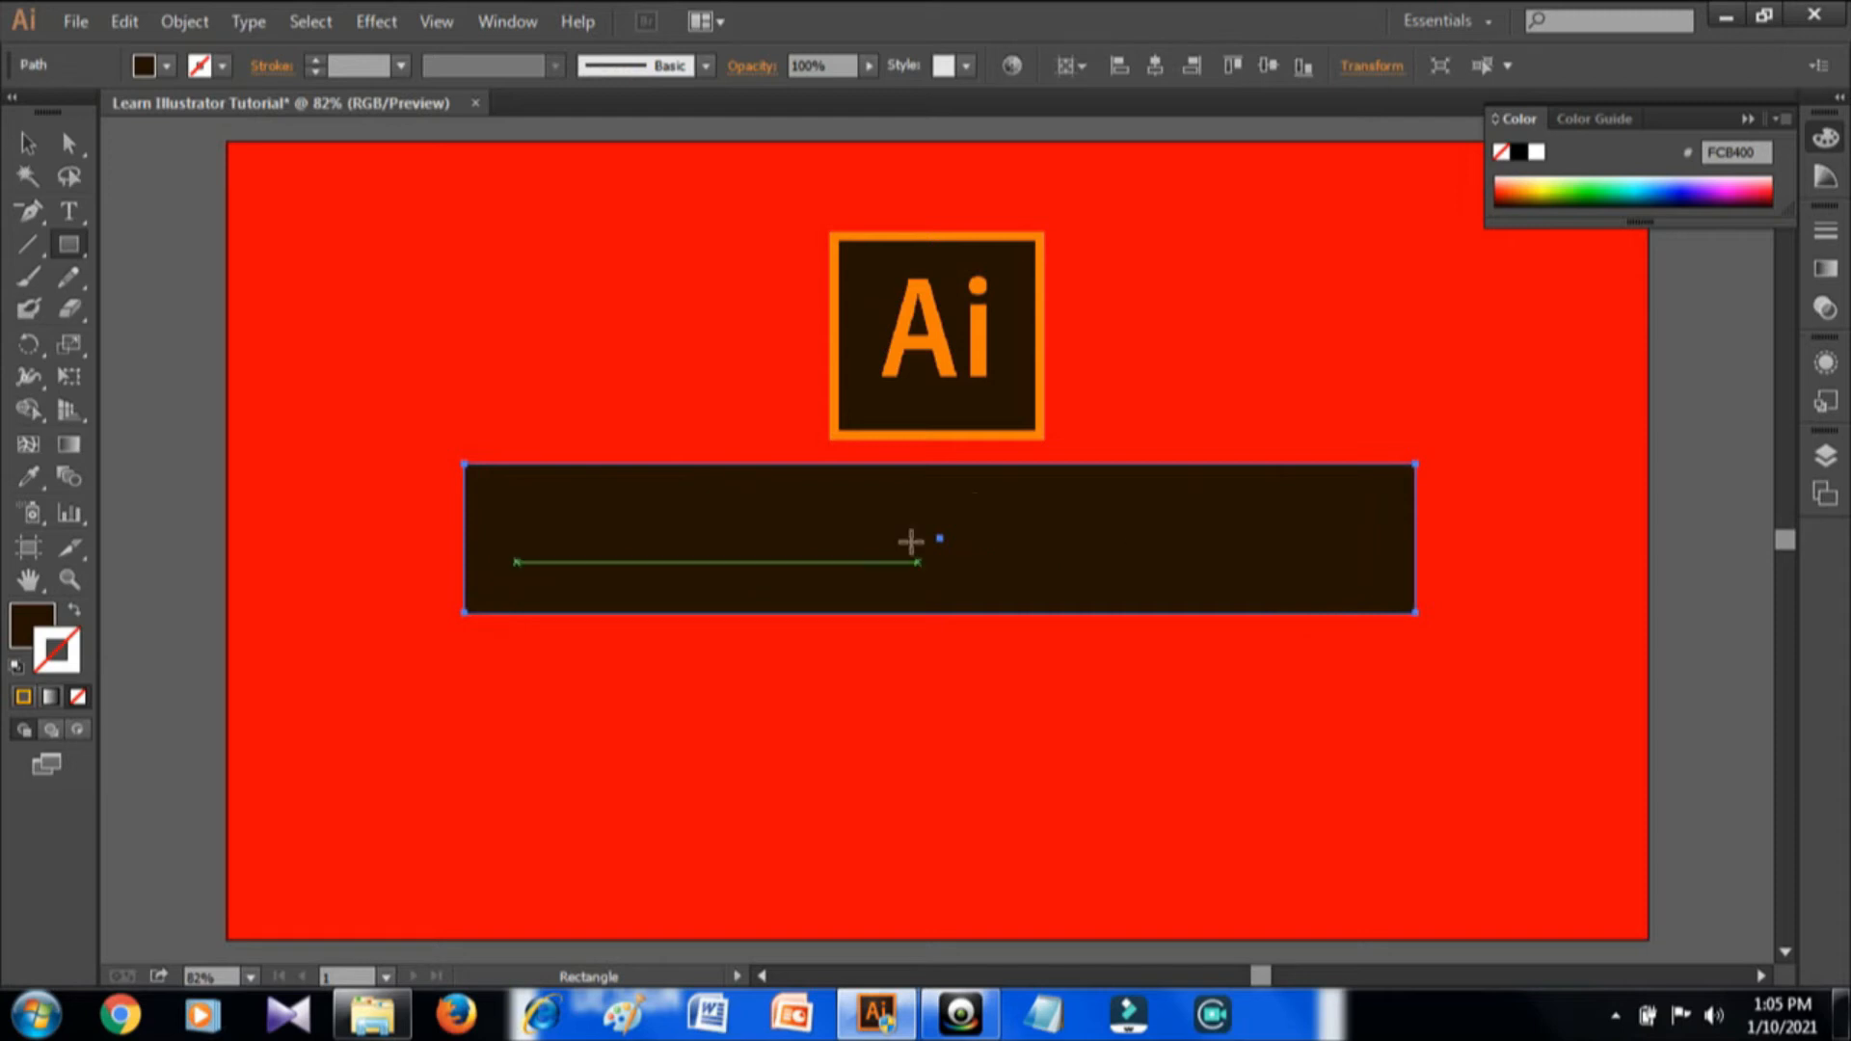
click(29, 476)
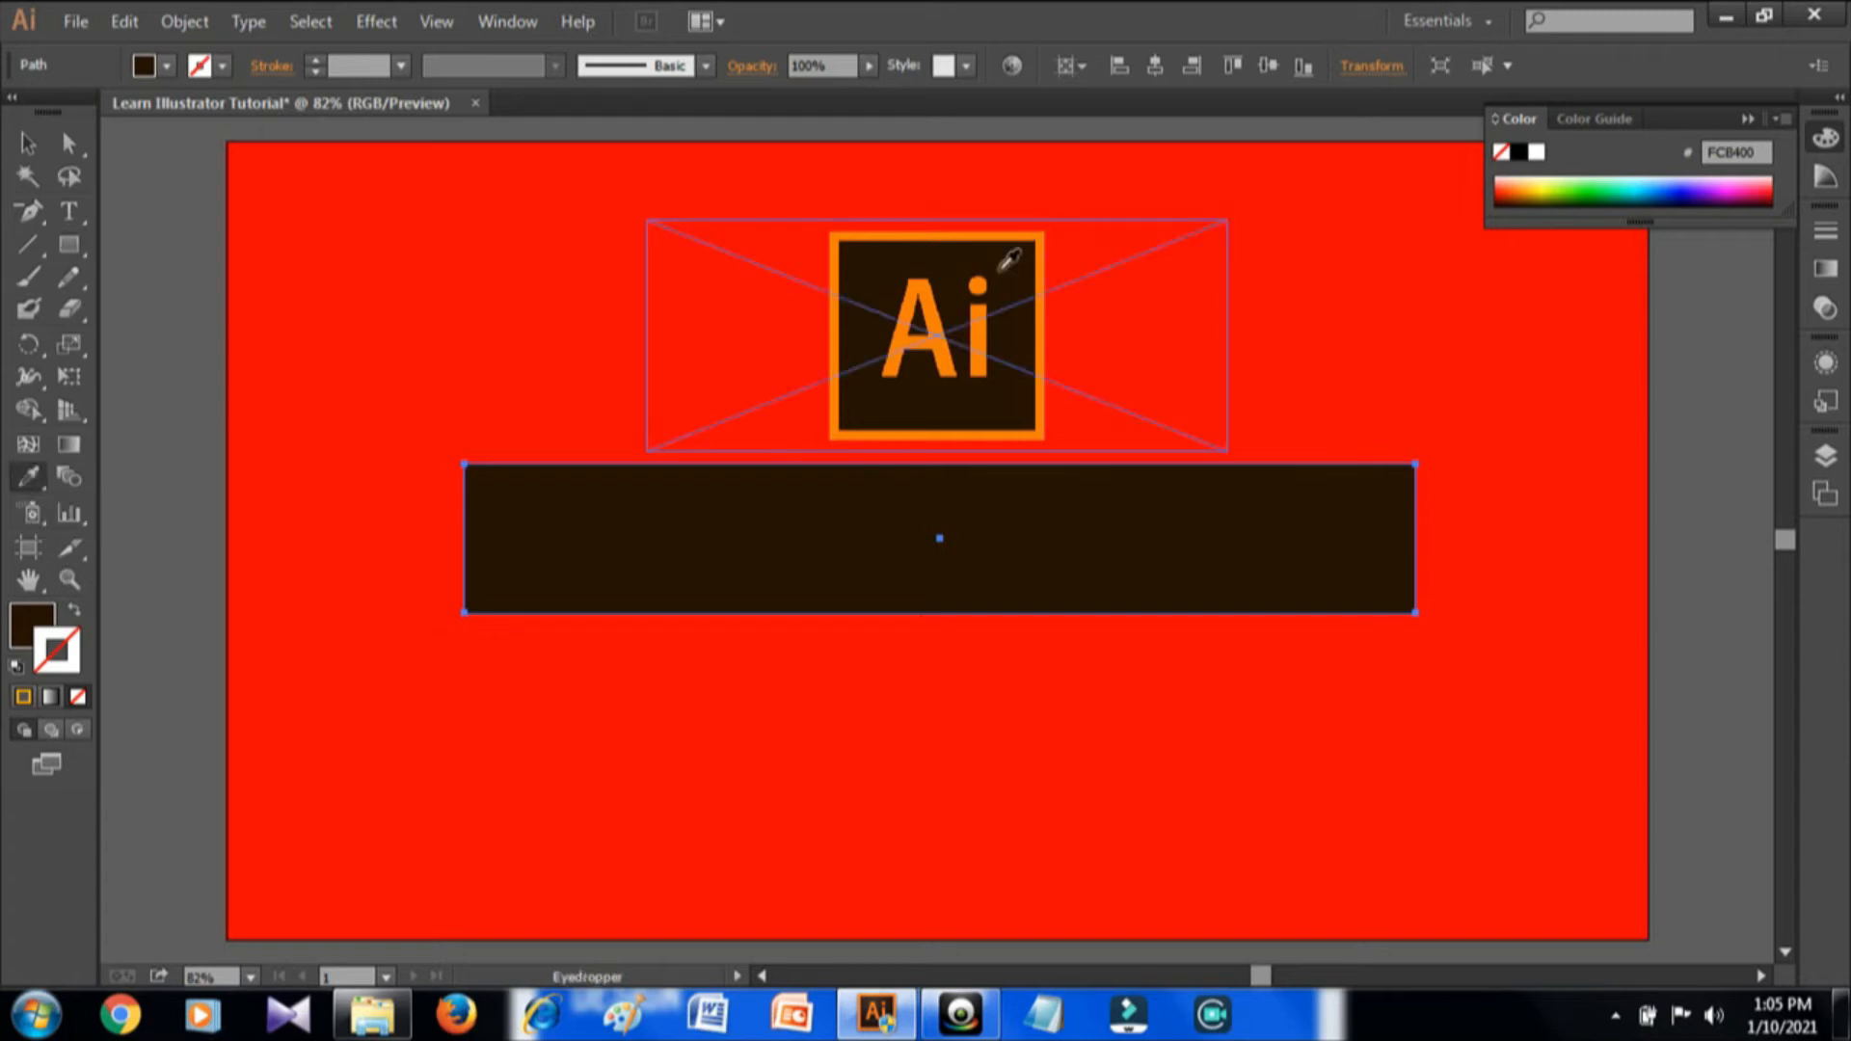
click(1040, 248)
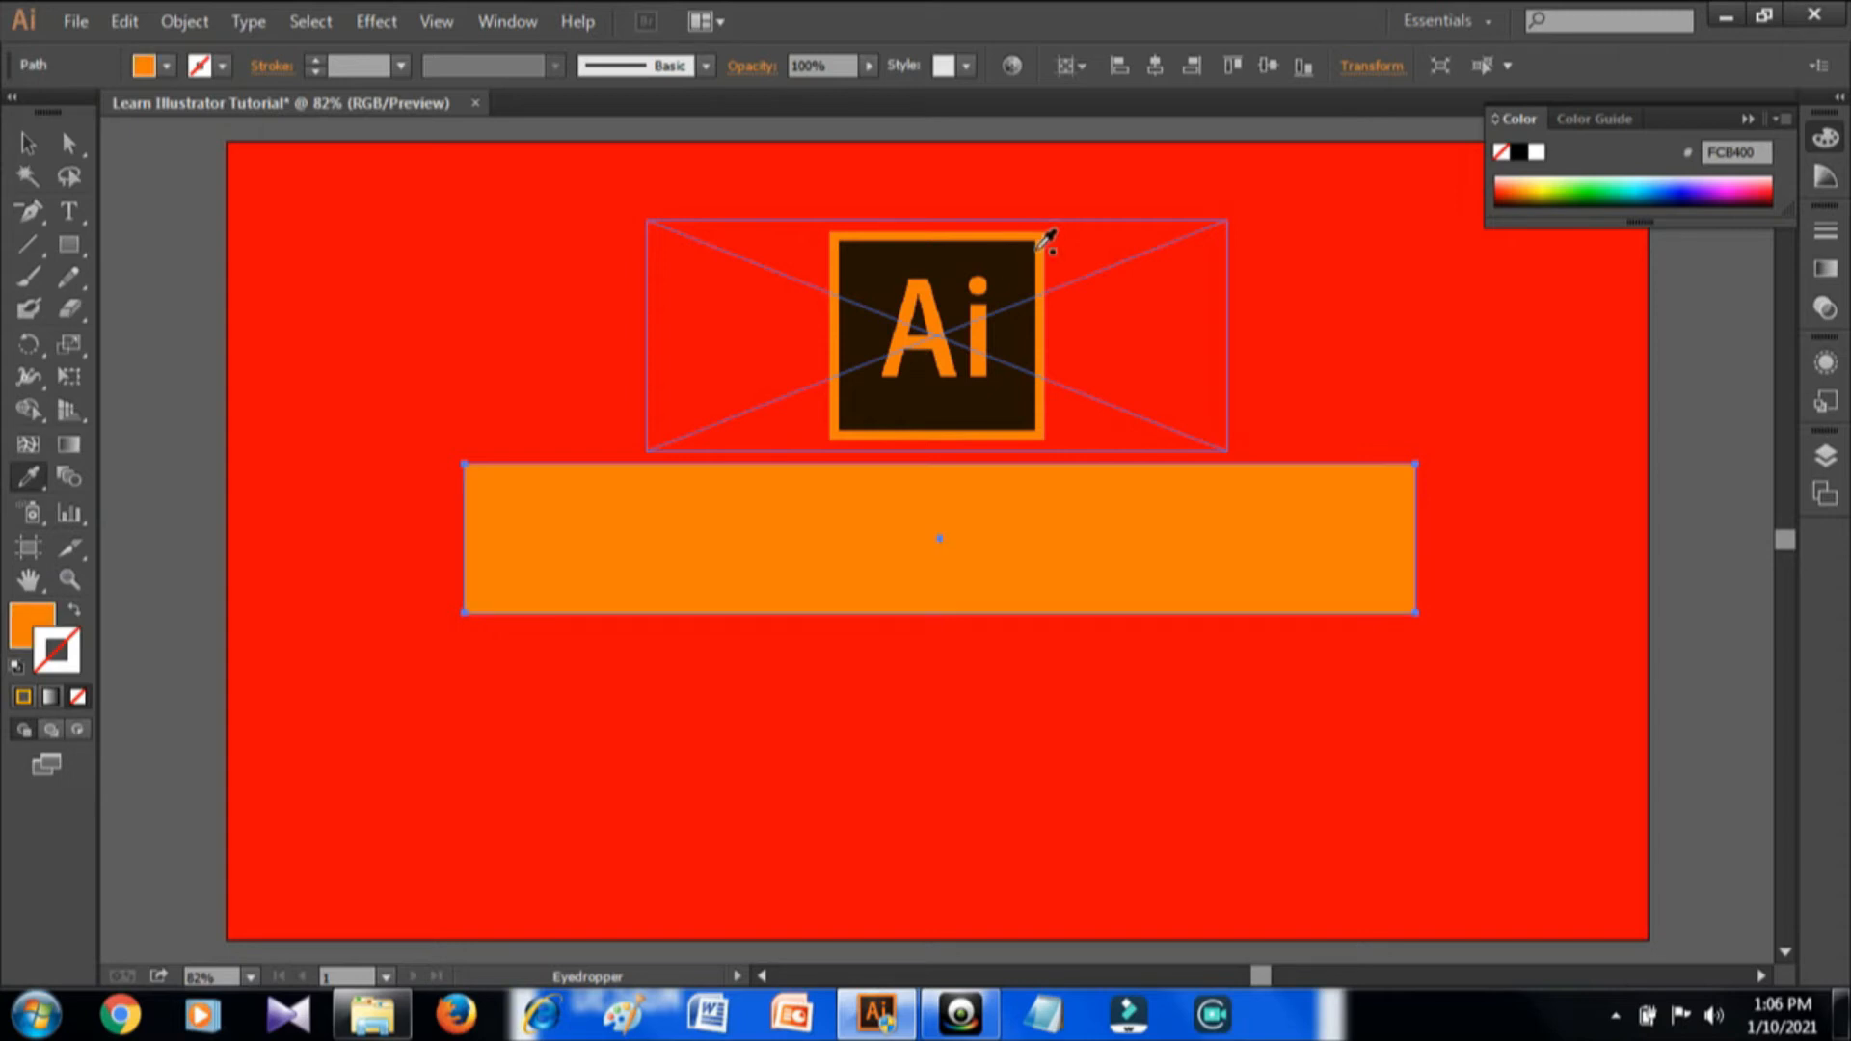
key(v)
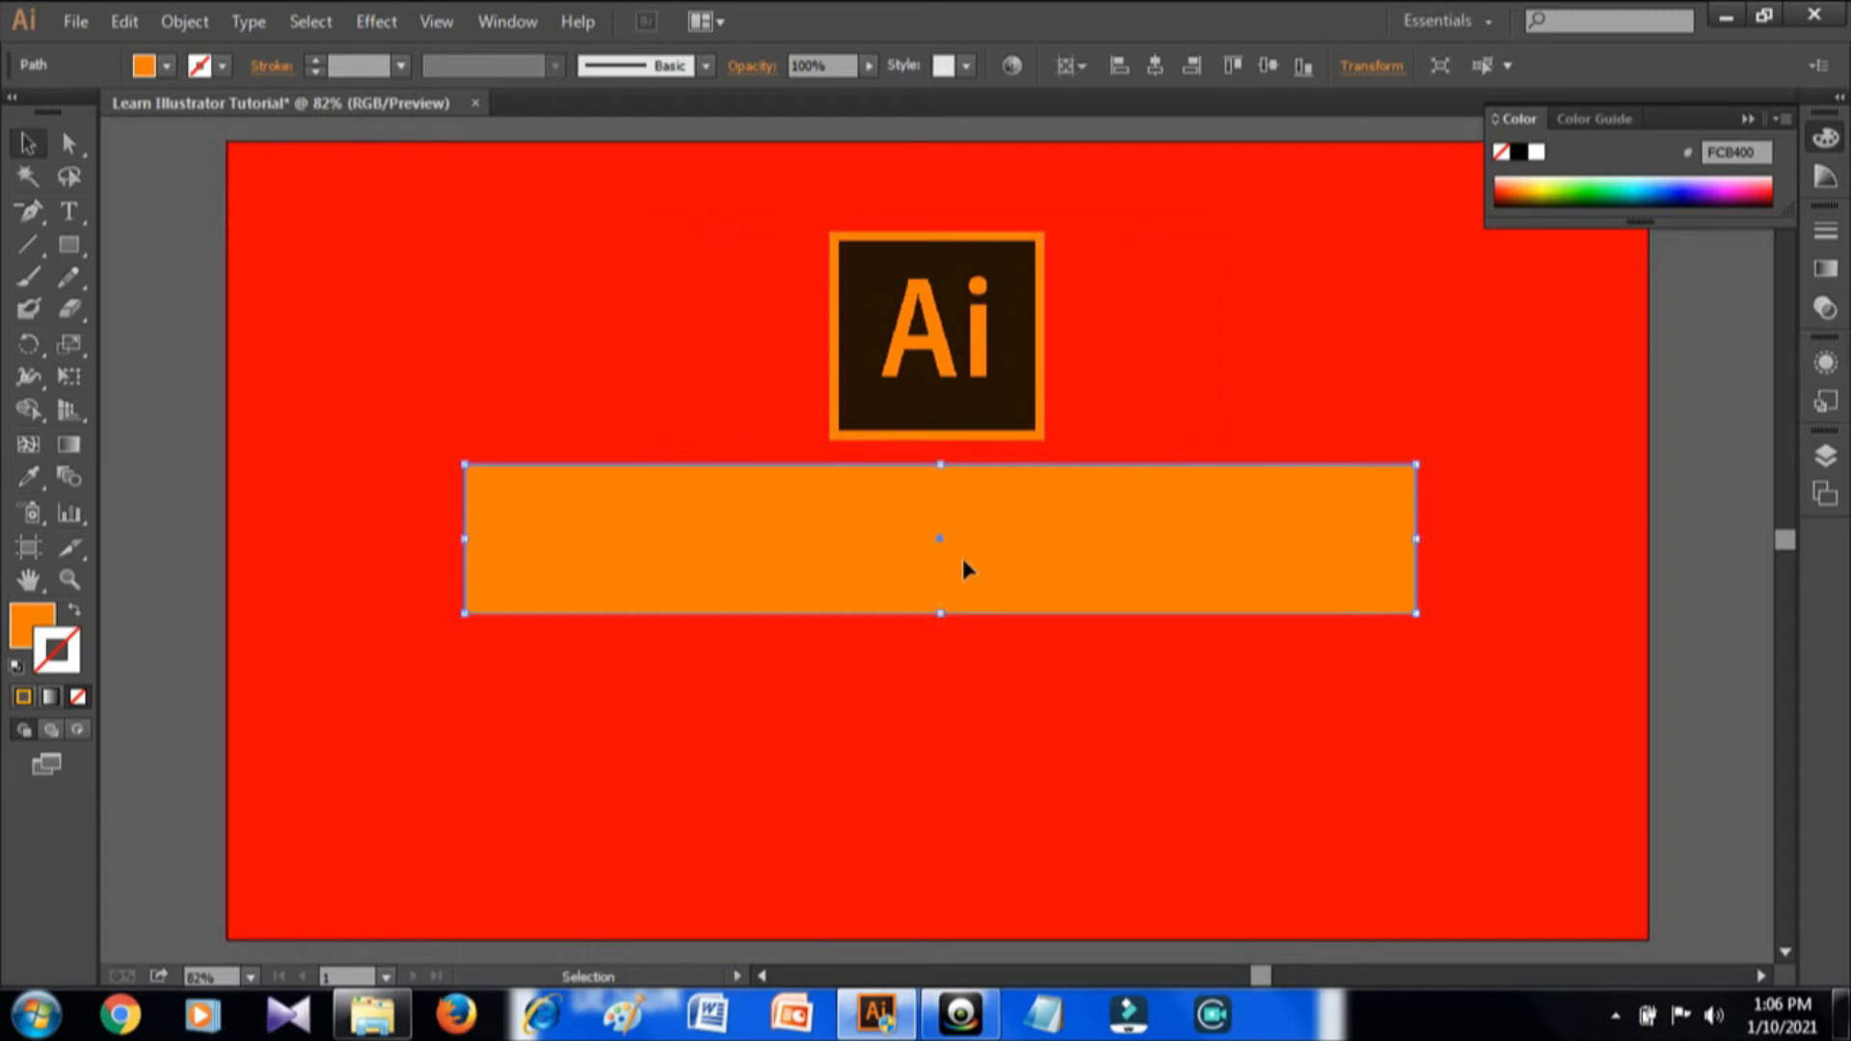
- Send the larger orange rectangle to the back, bring it forward one level above the red background, and deselect it
right_click(962, 558)
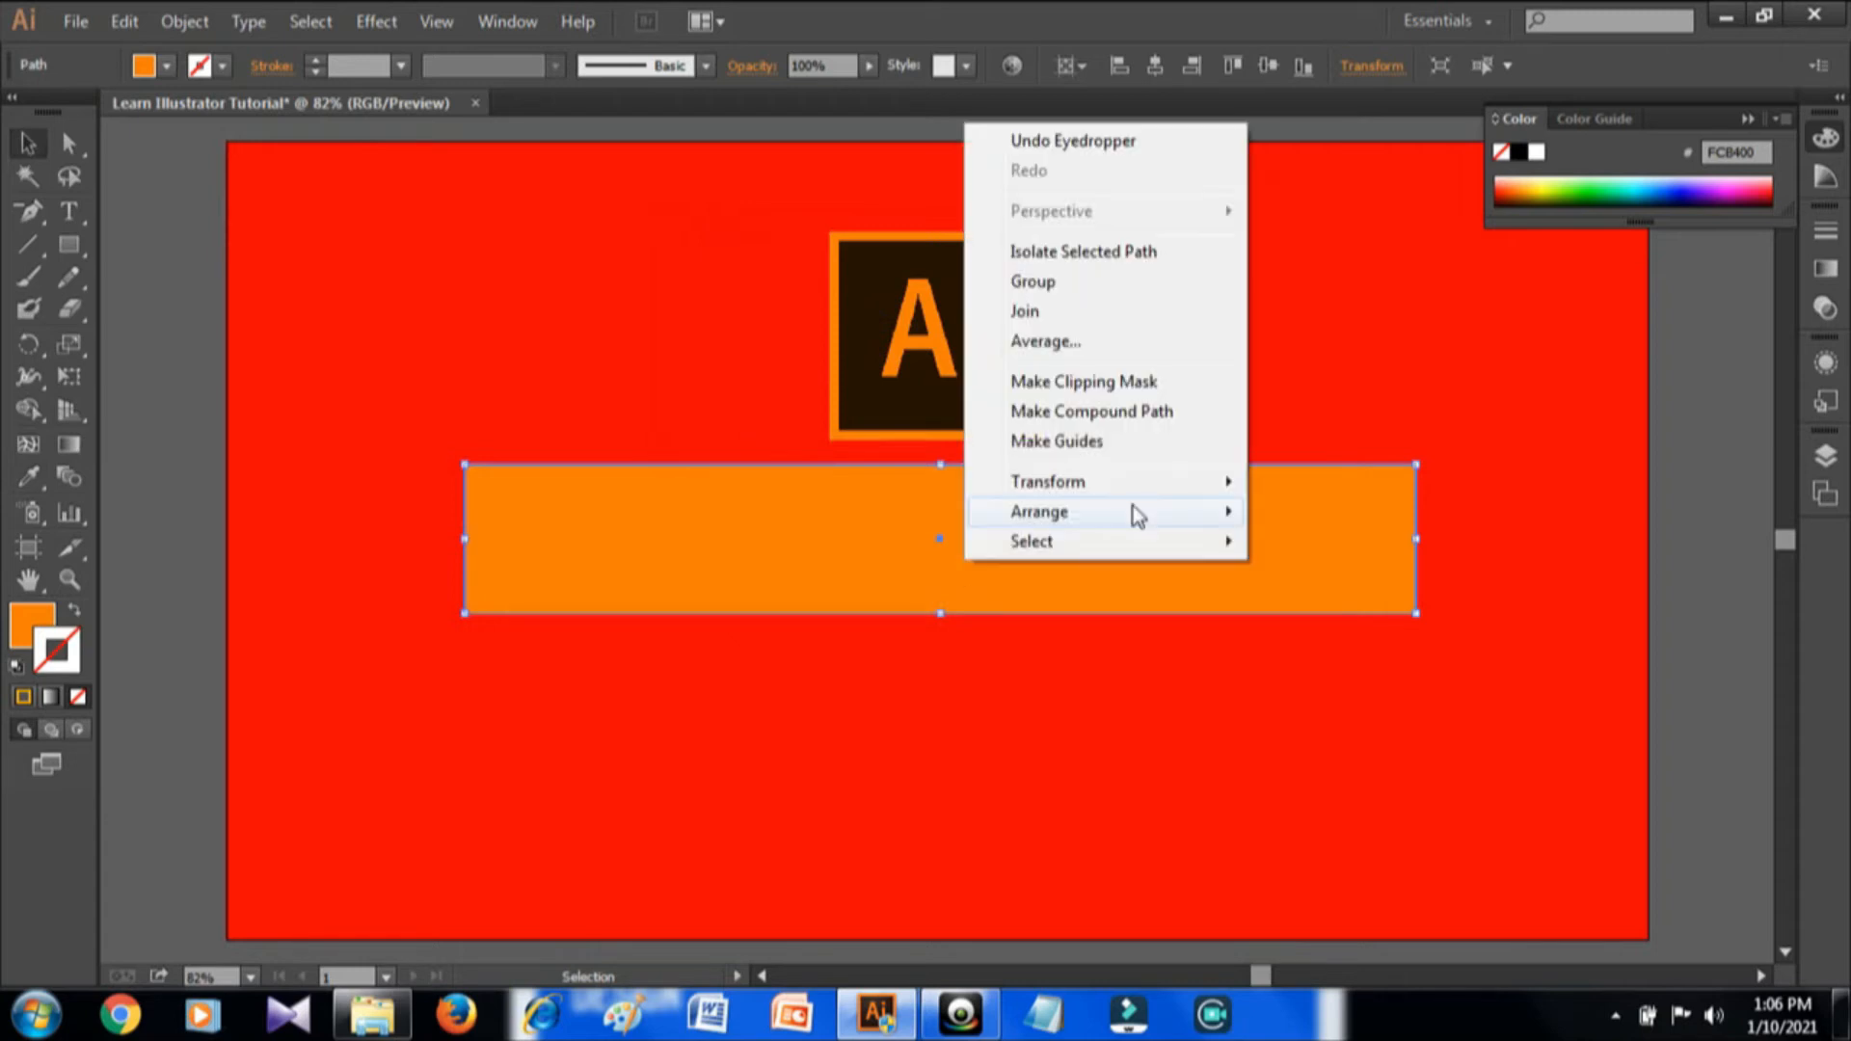
mouse_move(1132, 511)
click(1339, 598)
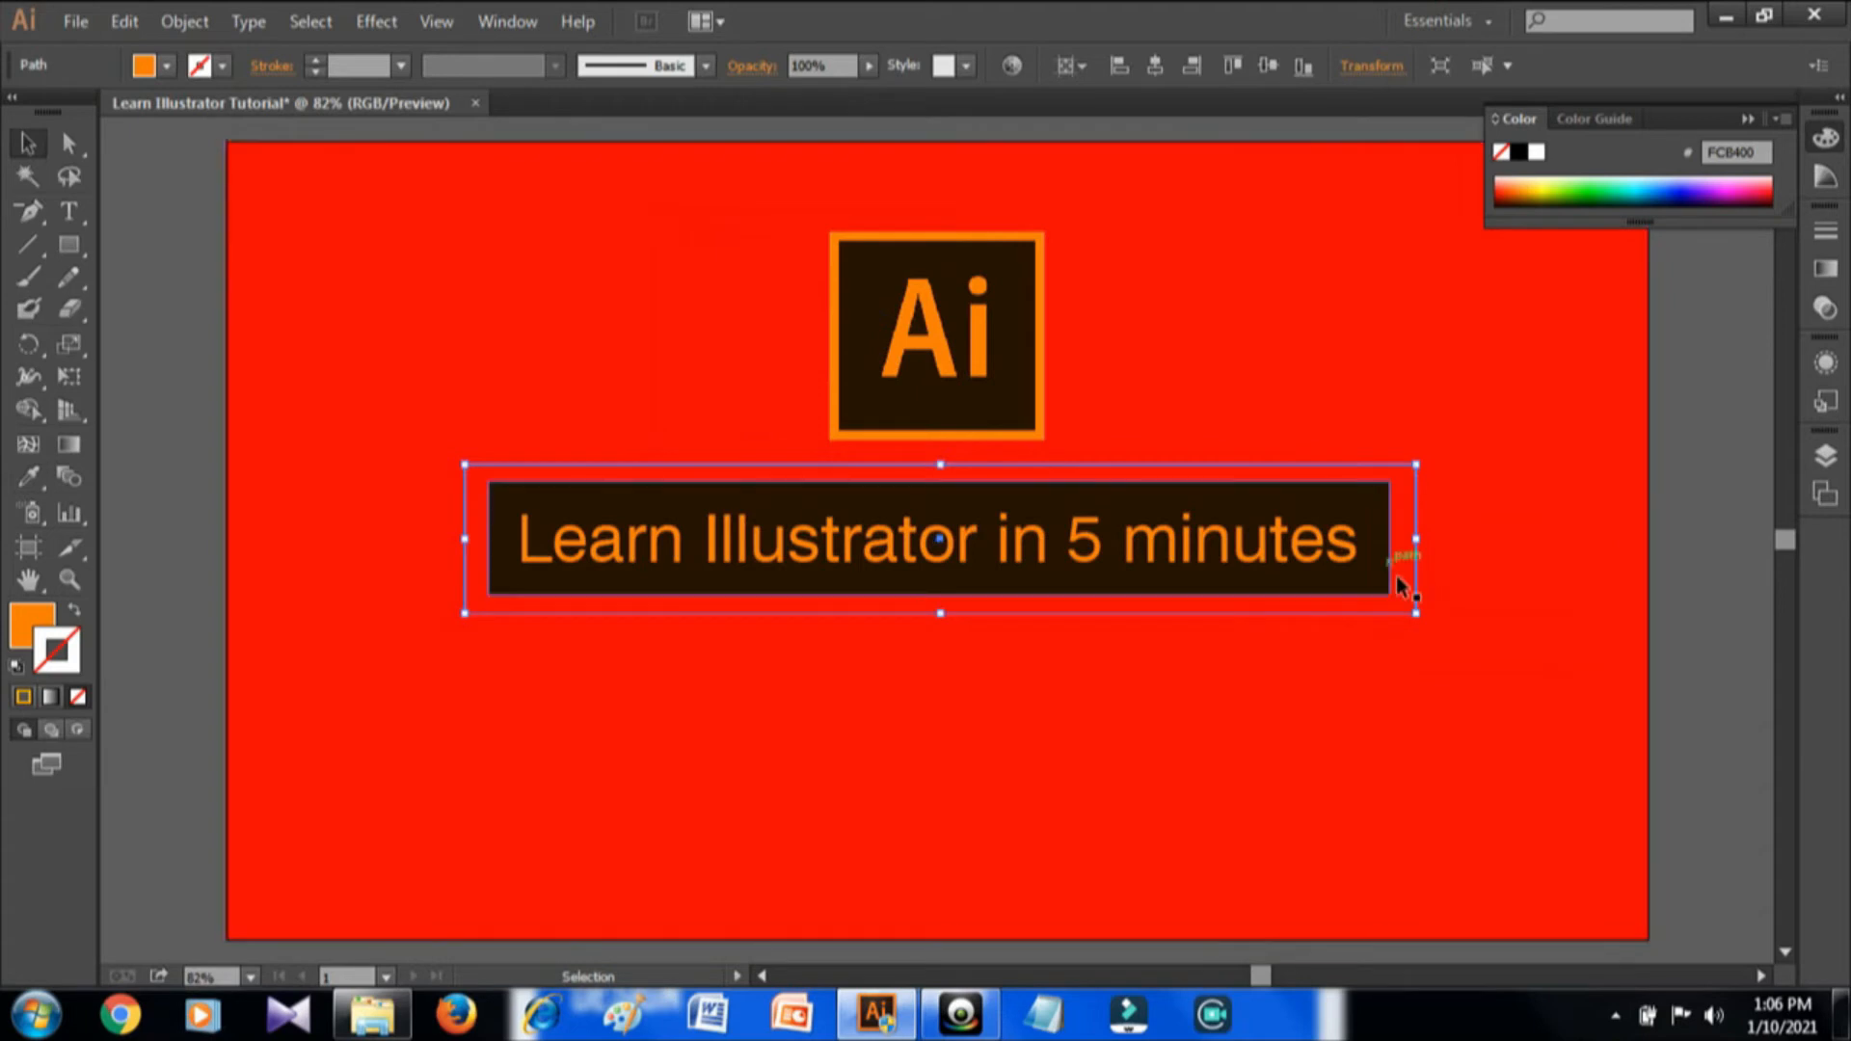
right_click(1398, 579)
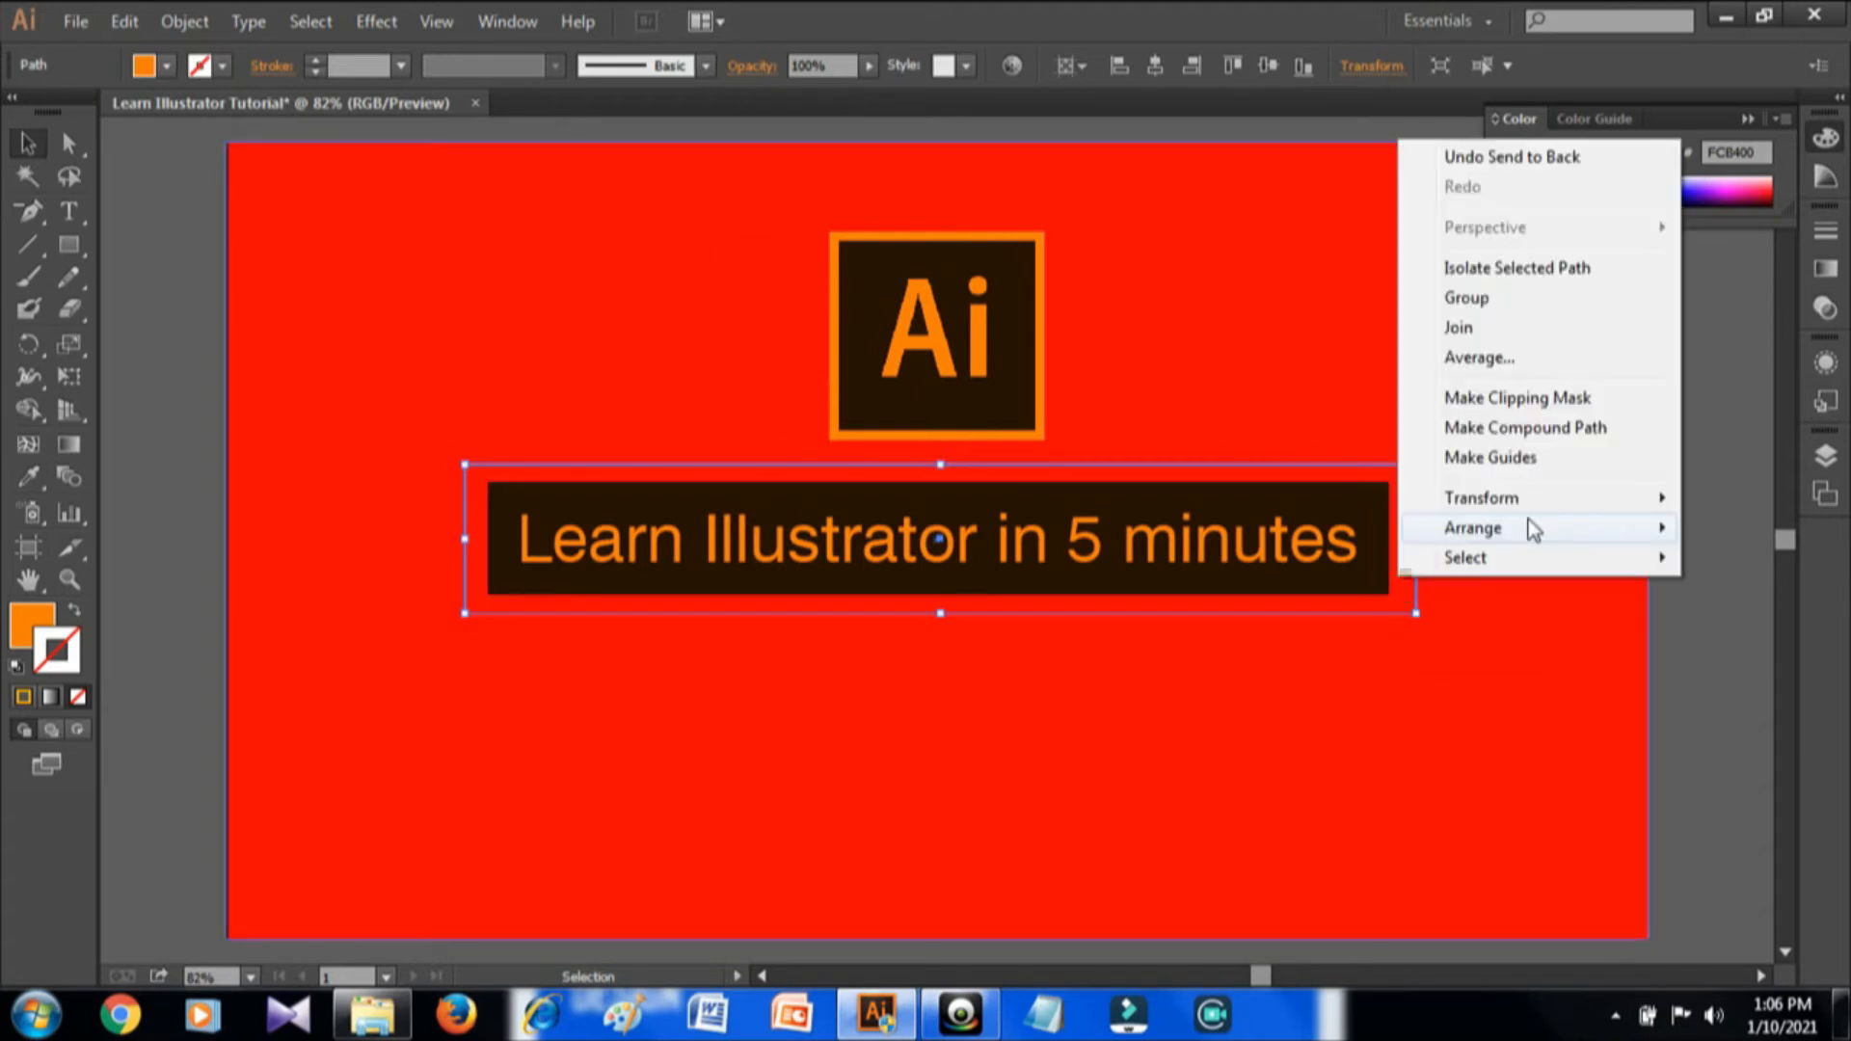
mouse_move(1533, 530)
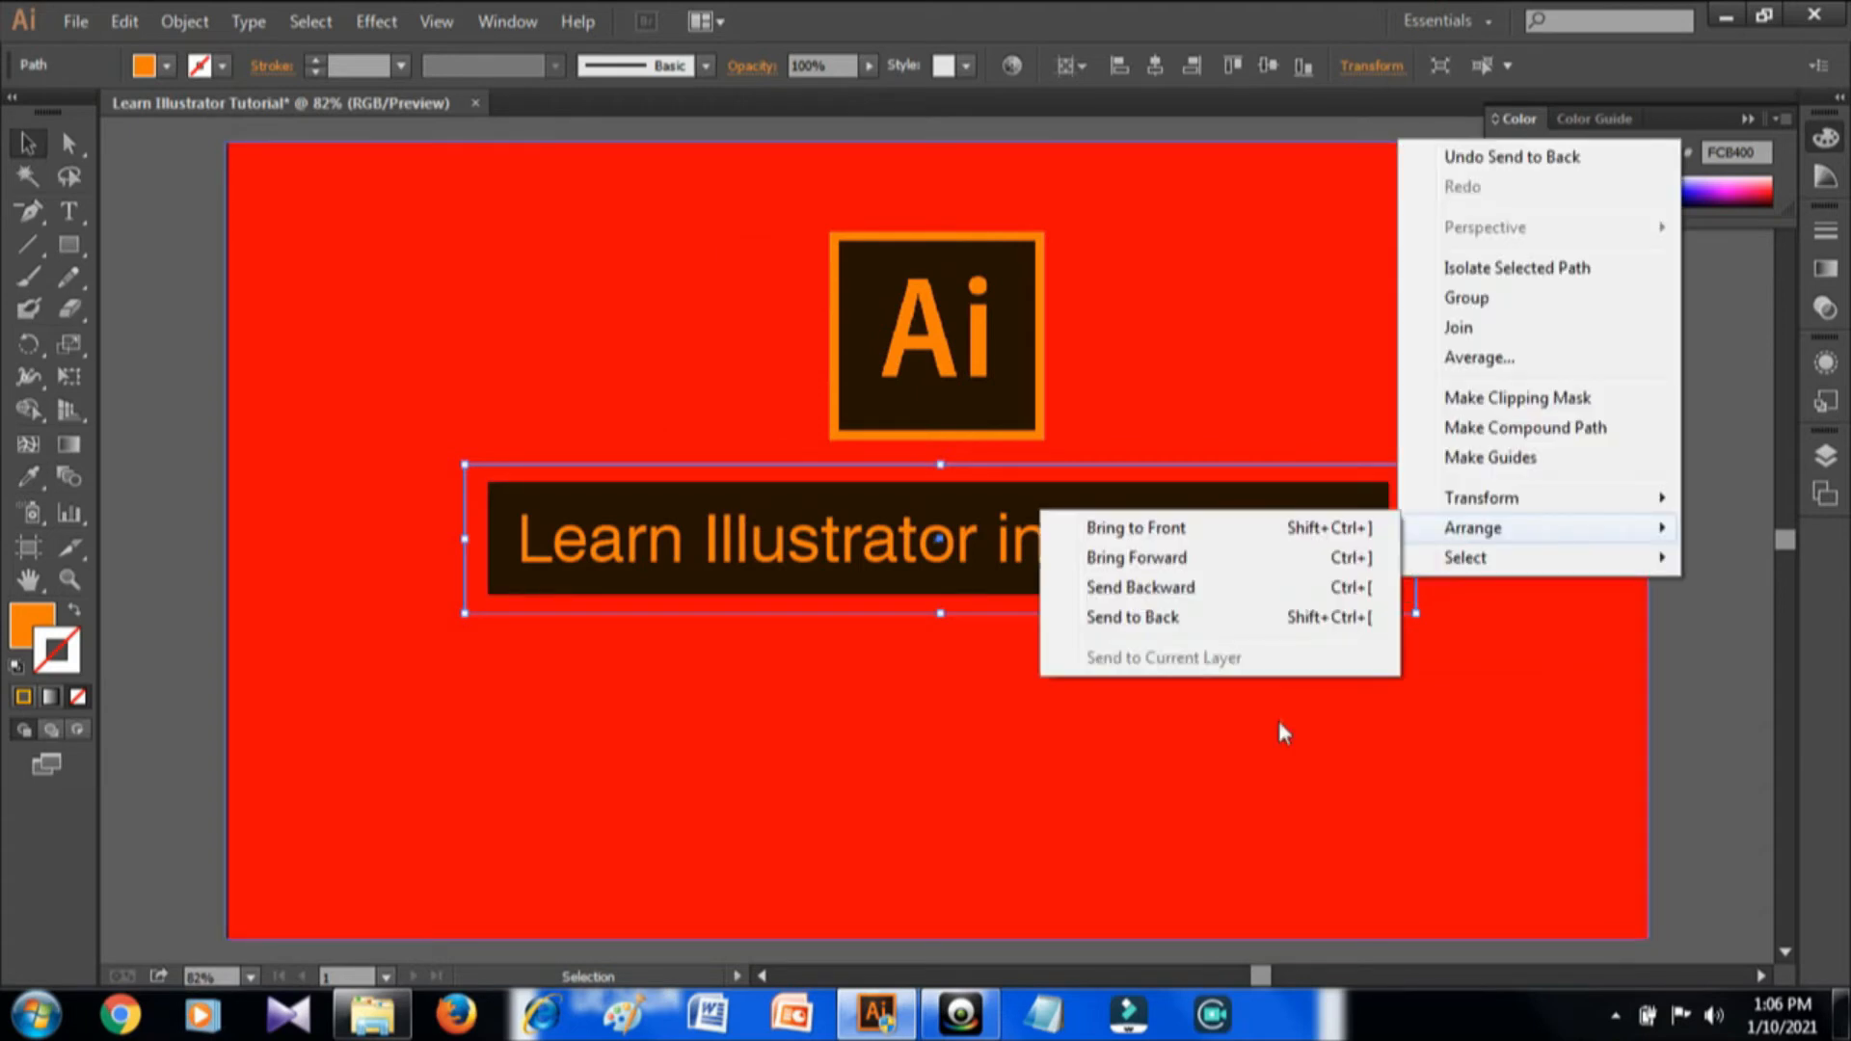
click(1157, 559)
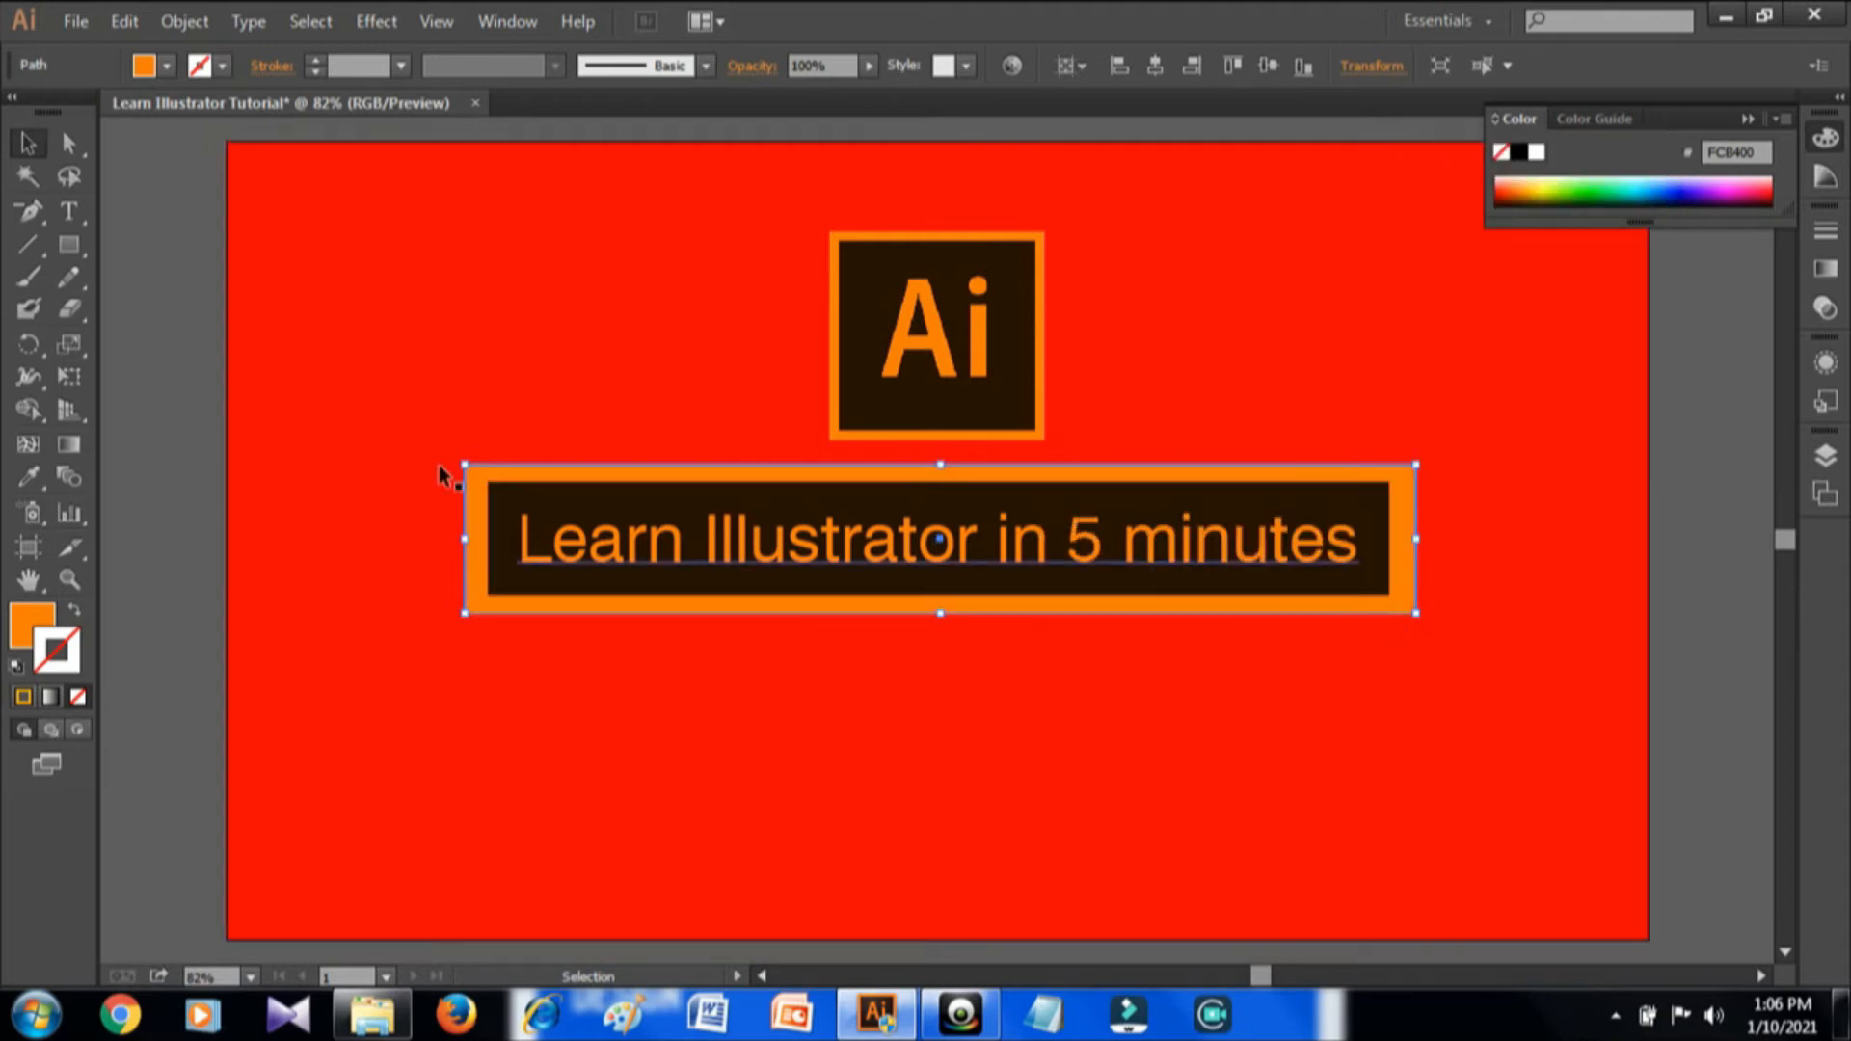
click(171, 438)
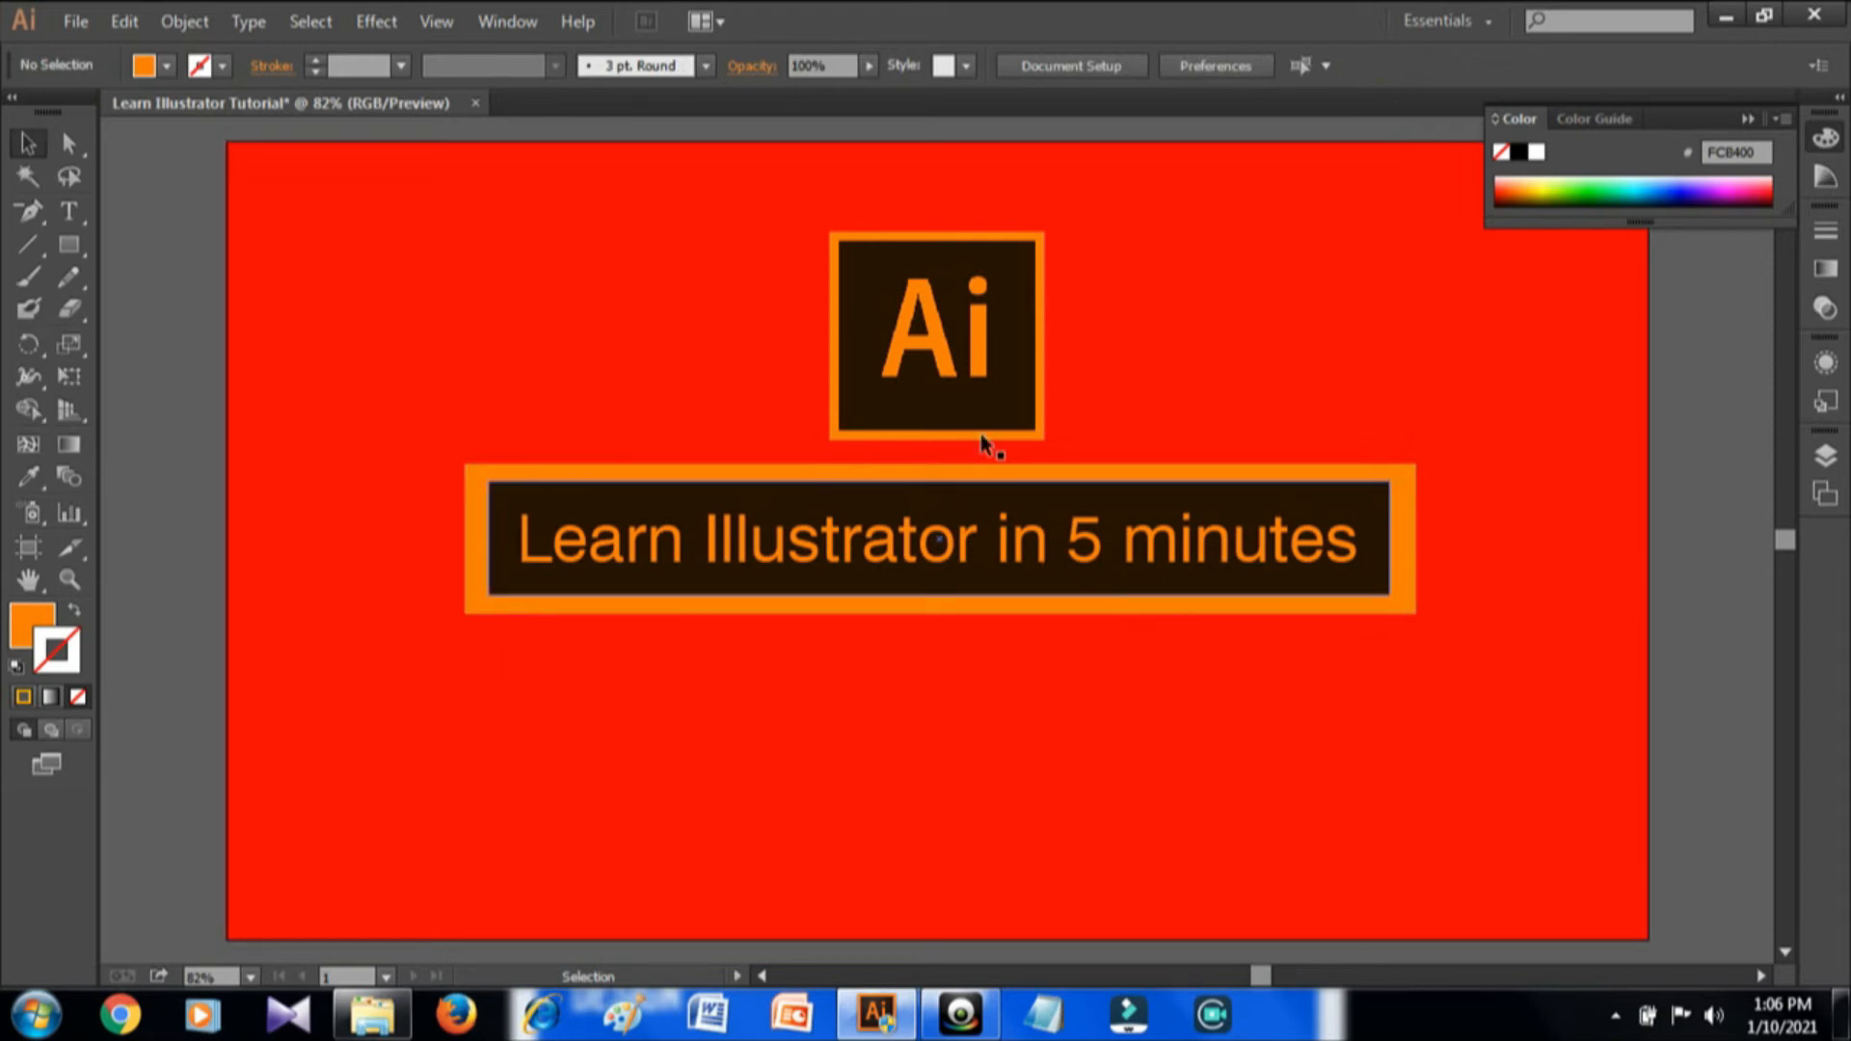
- Narrow the orange rectangle from both sides so its side borders around the dark text box are thinner
click(959, 617)
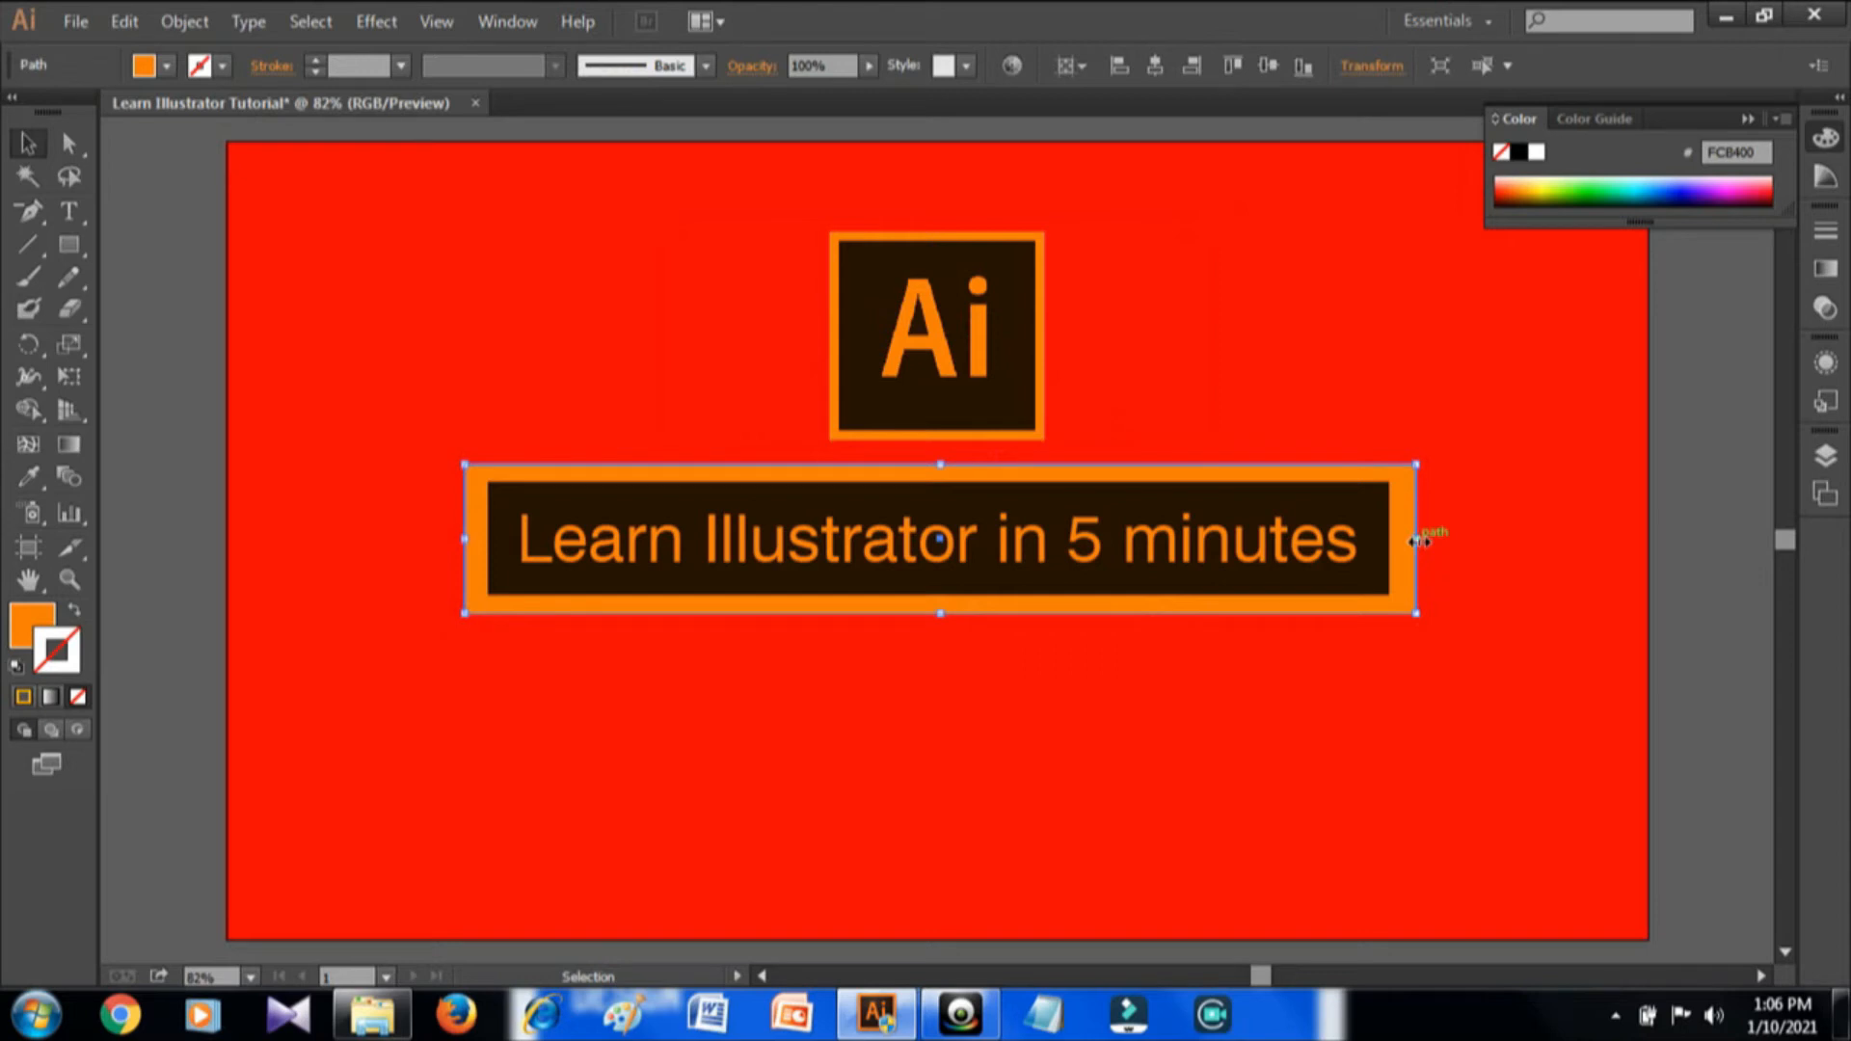
drag(1416, 540, 1406, 540)
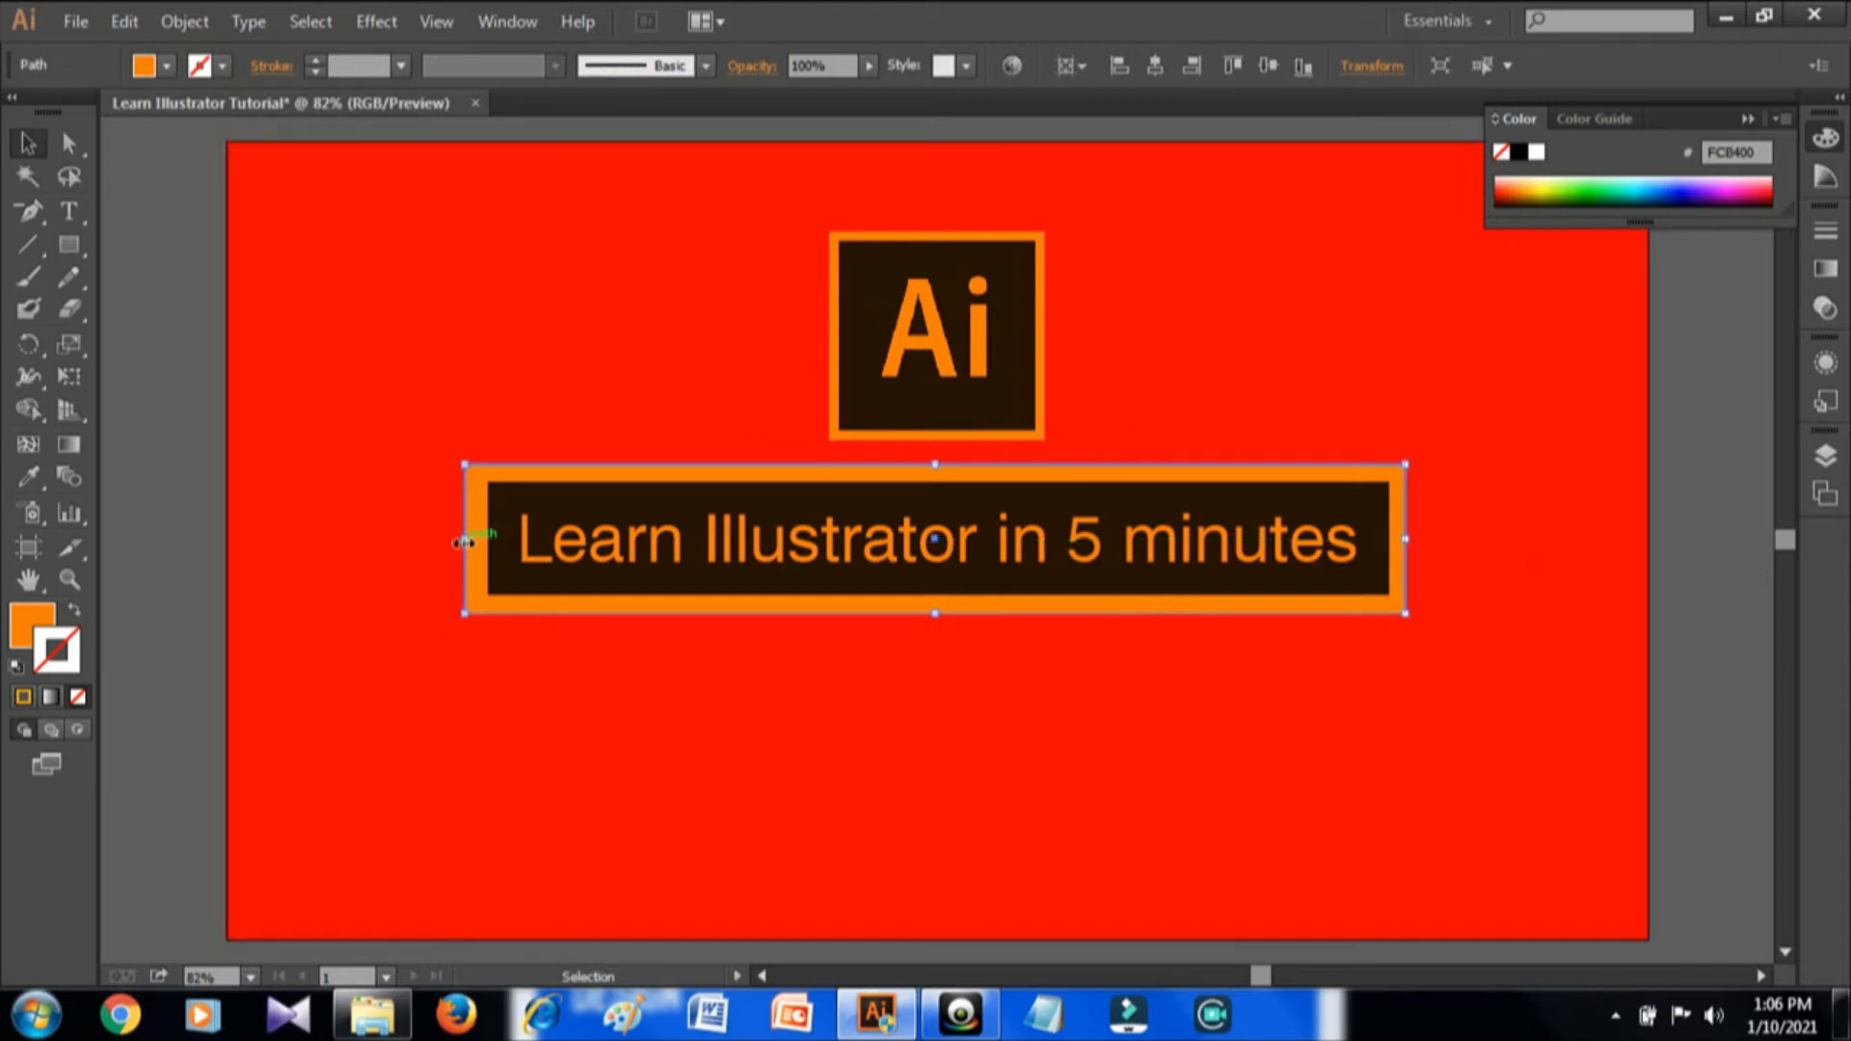
drag(464, 543, 474, 542)
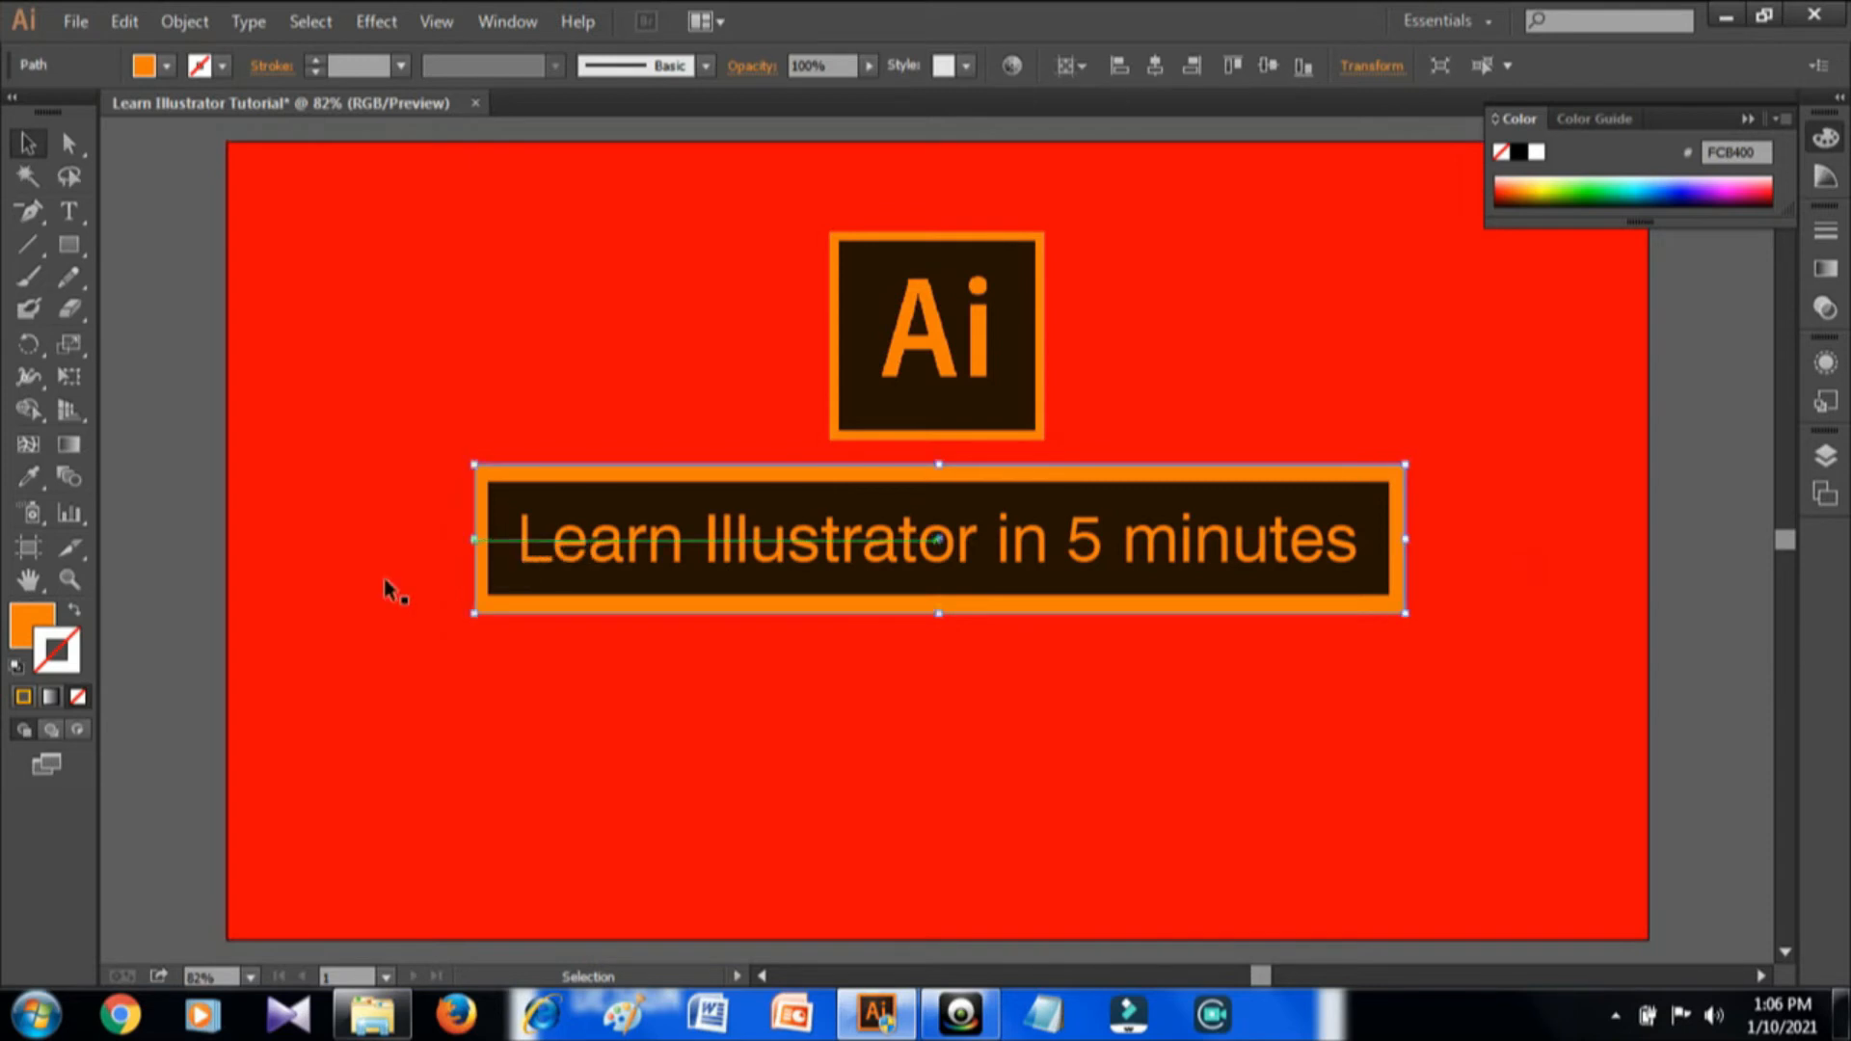
click(162, 452)
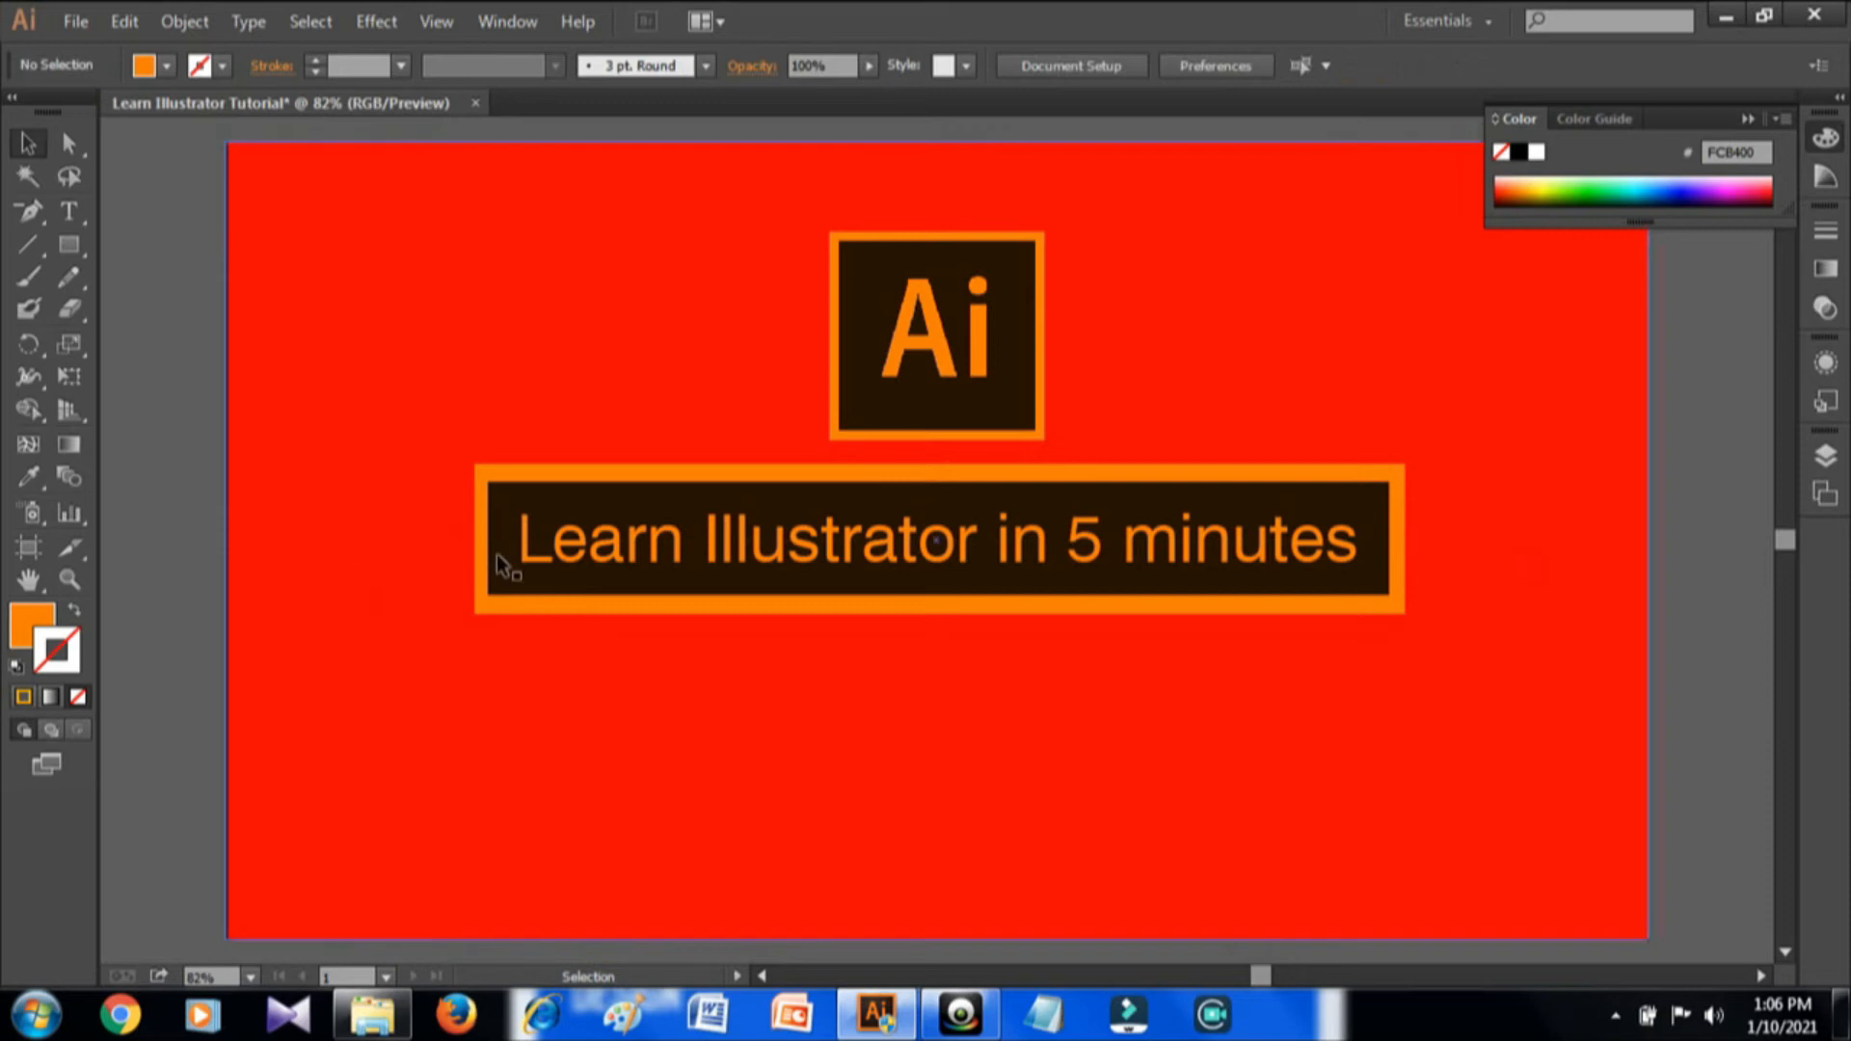
click(1406, 552)
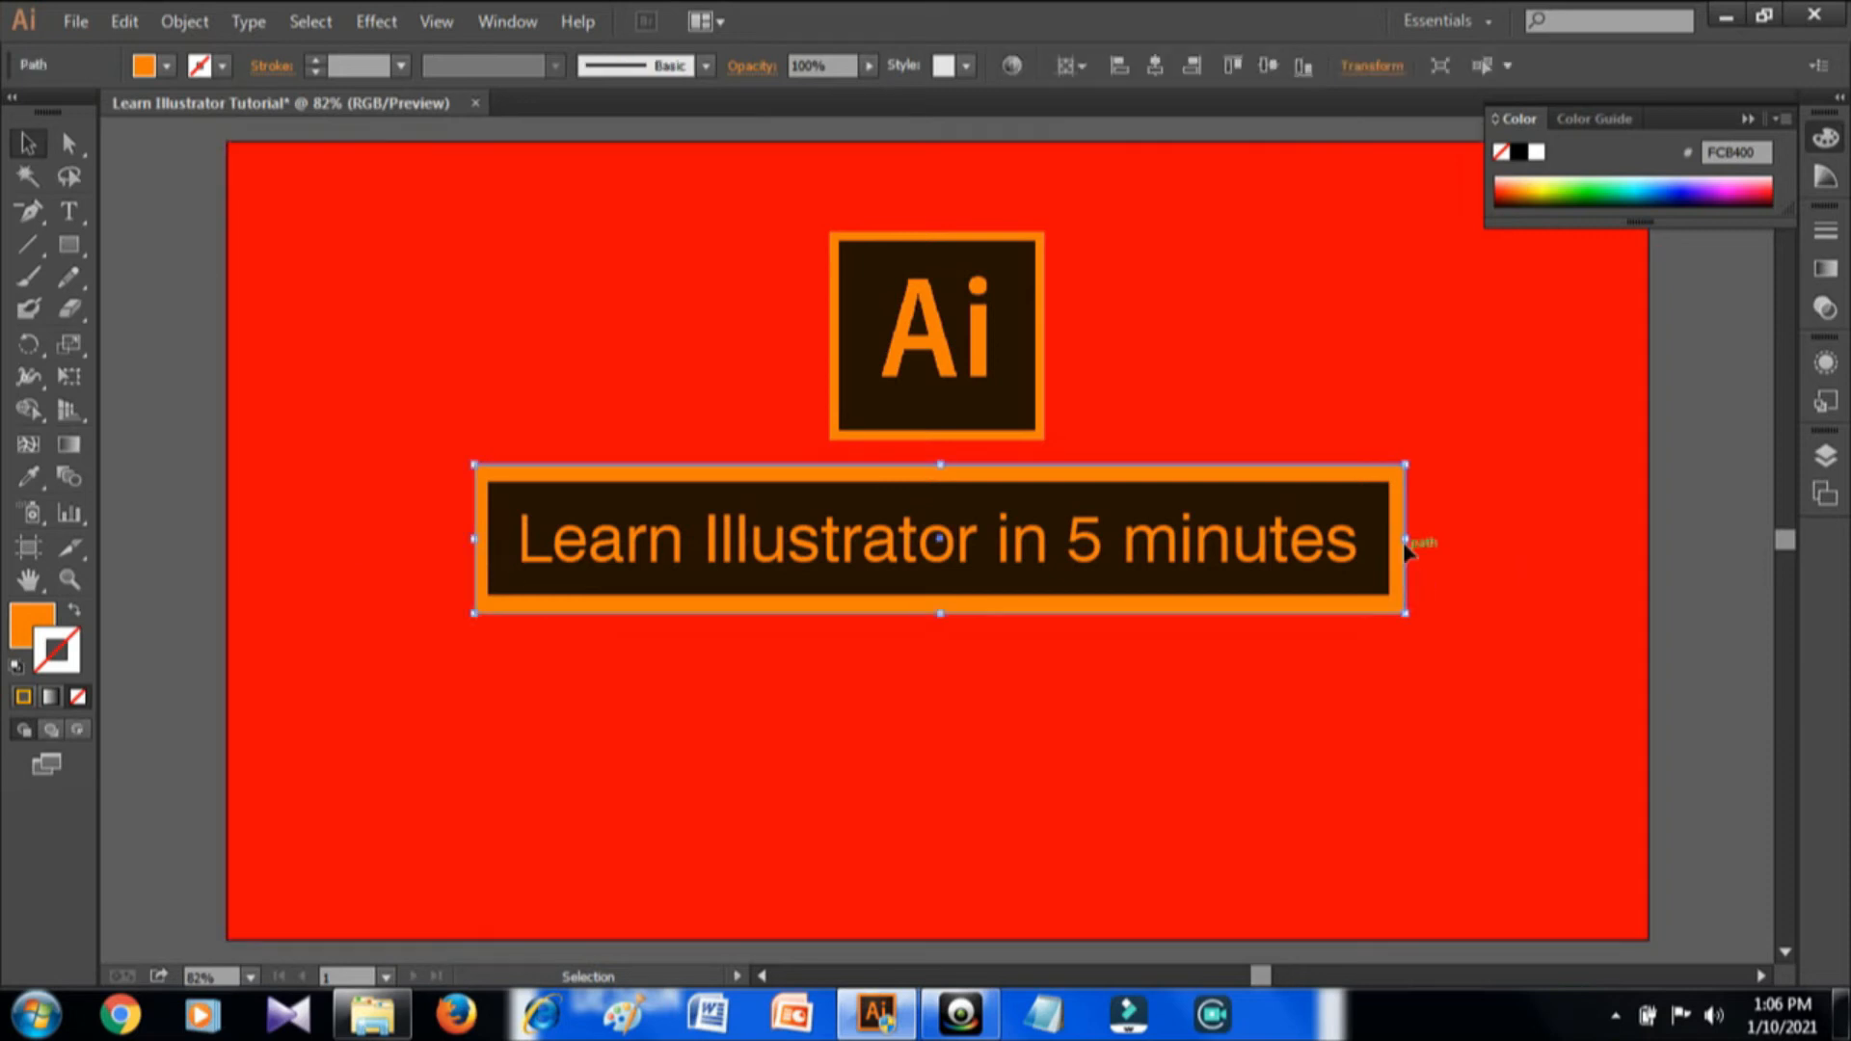
drag(1406, 542, 1400, 540)
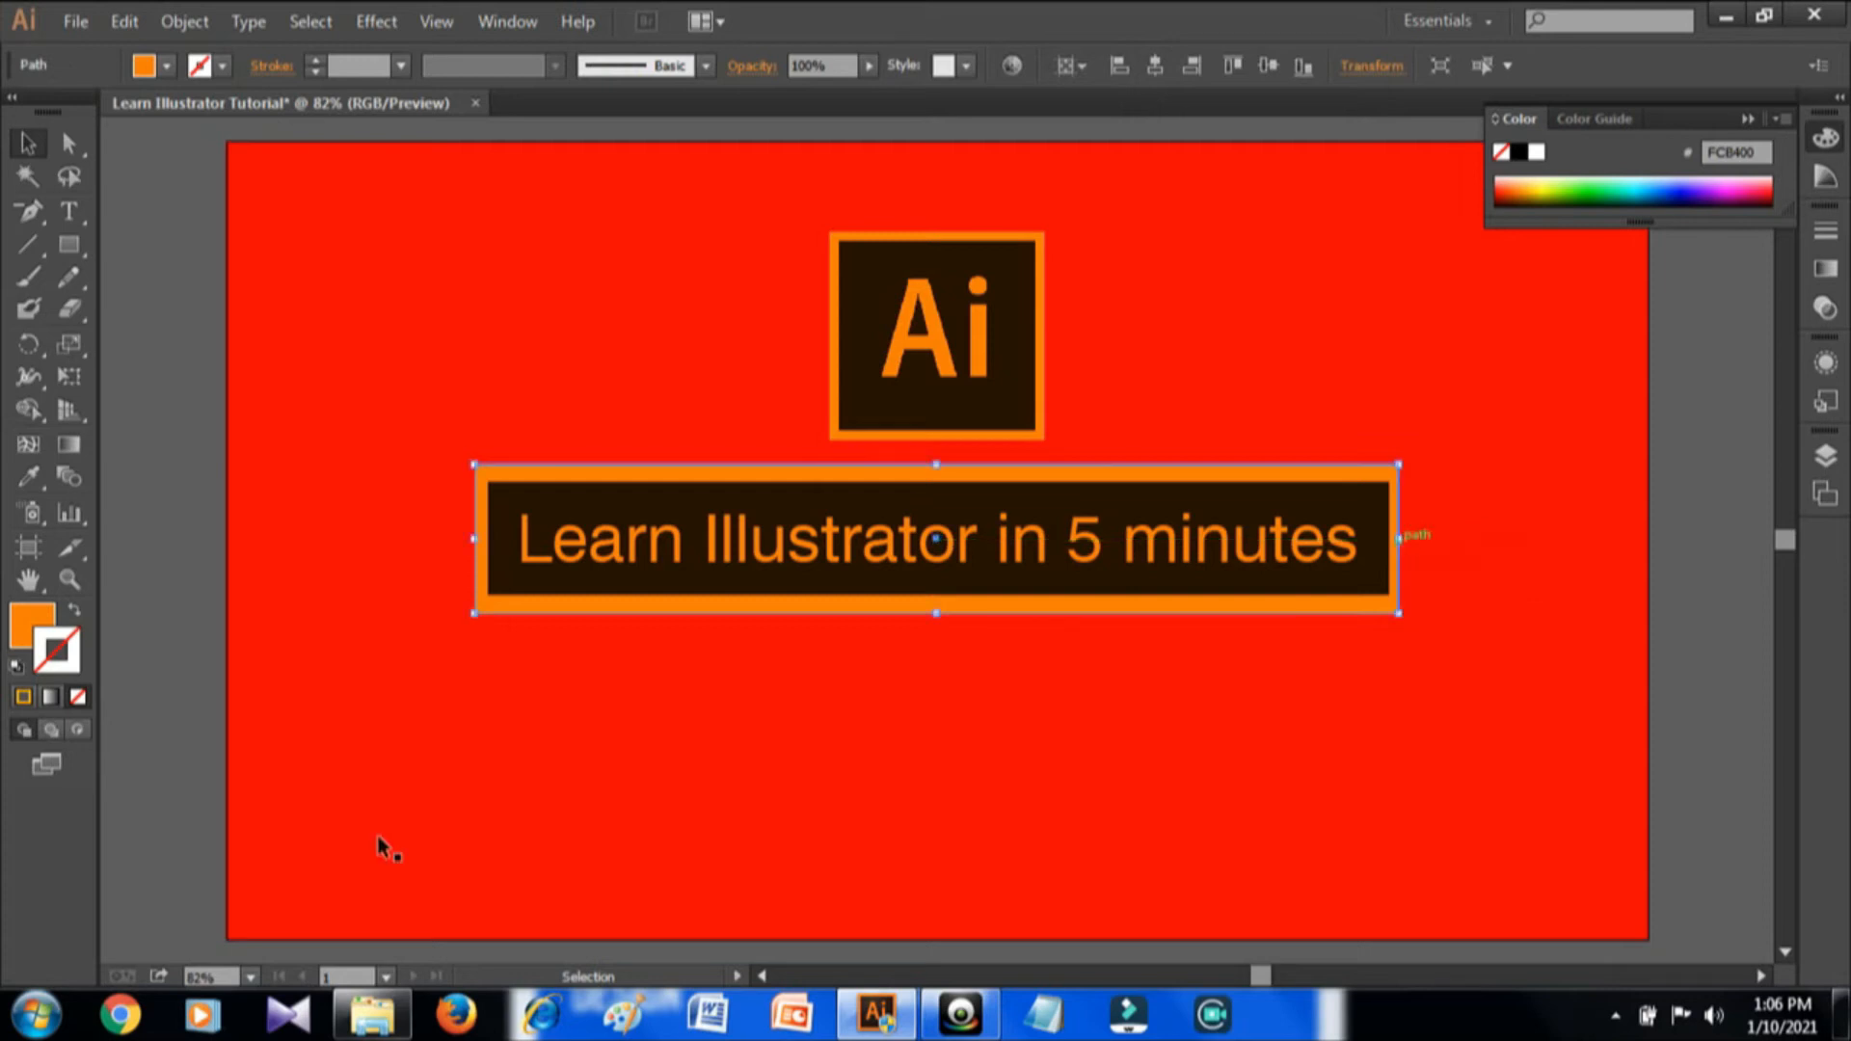
click(127, 698)
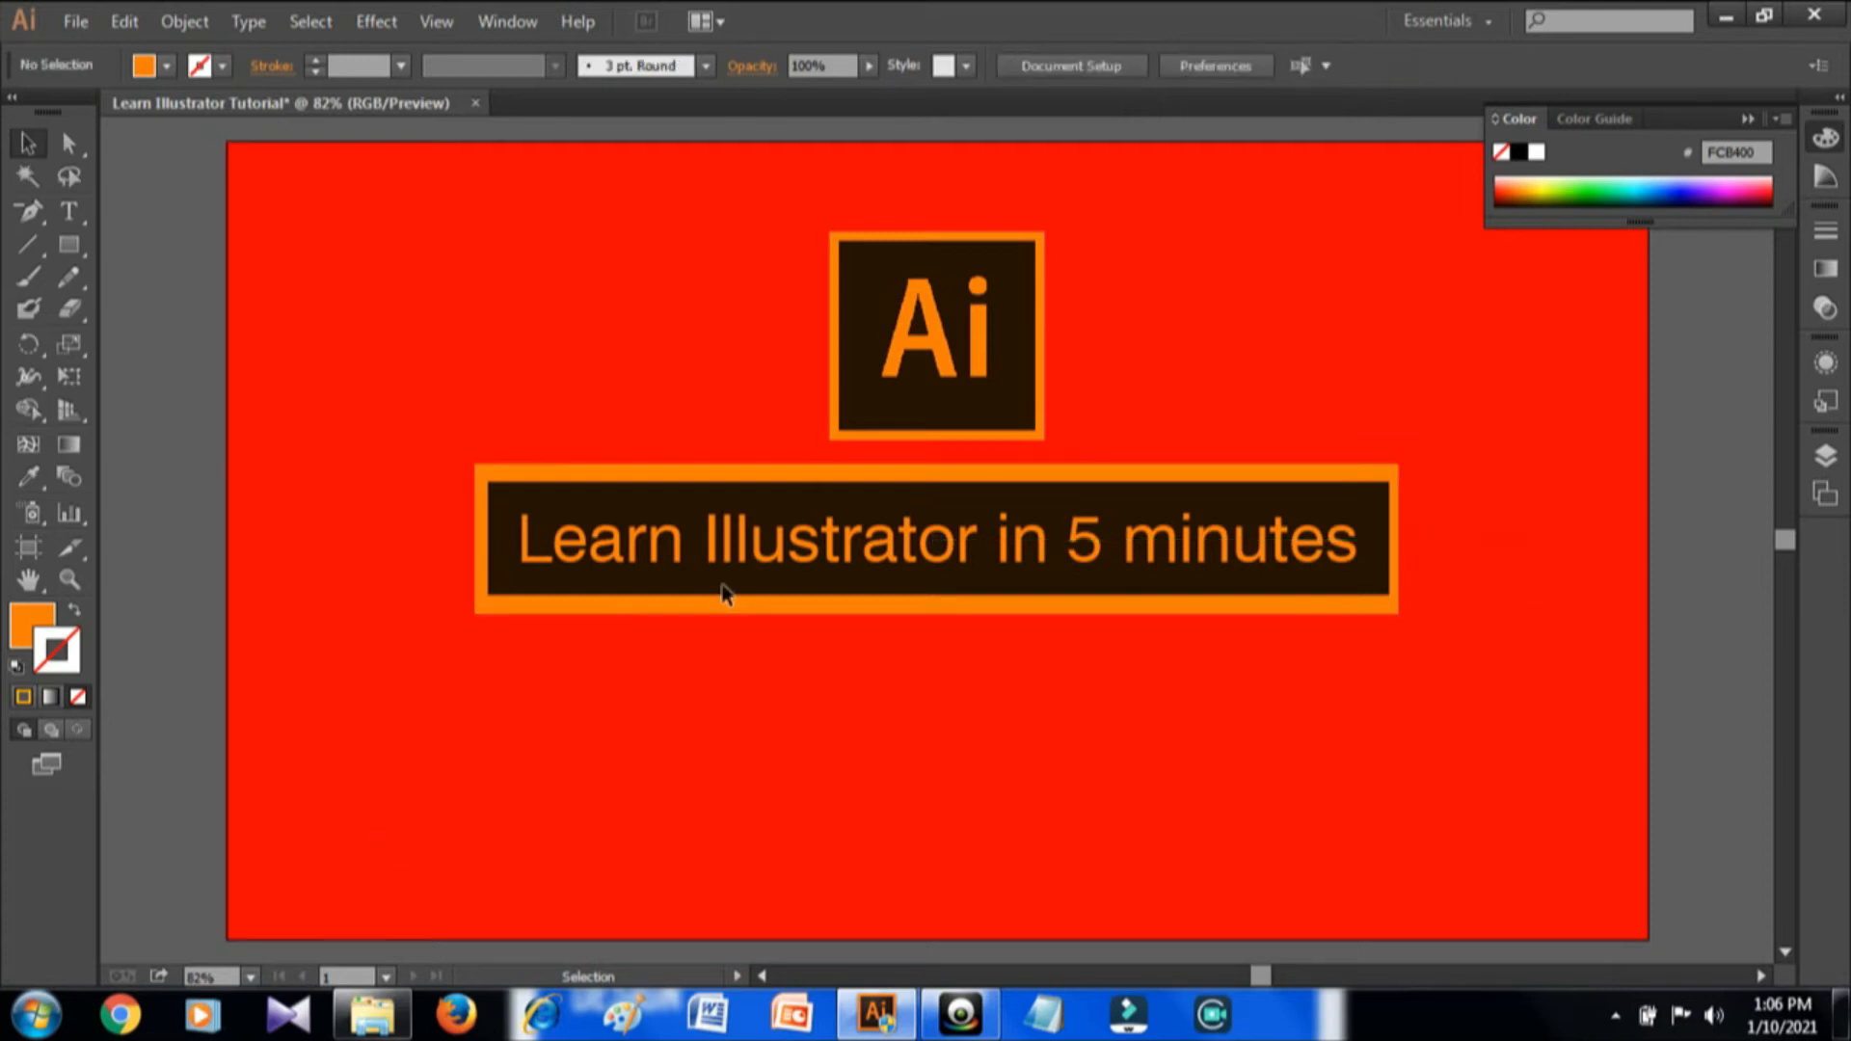
- Reduce the orange rectangle's height from above and below so its borders match the thickness of the logo's border
click(976, 470)
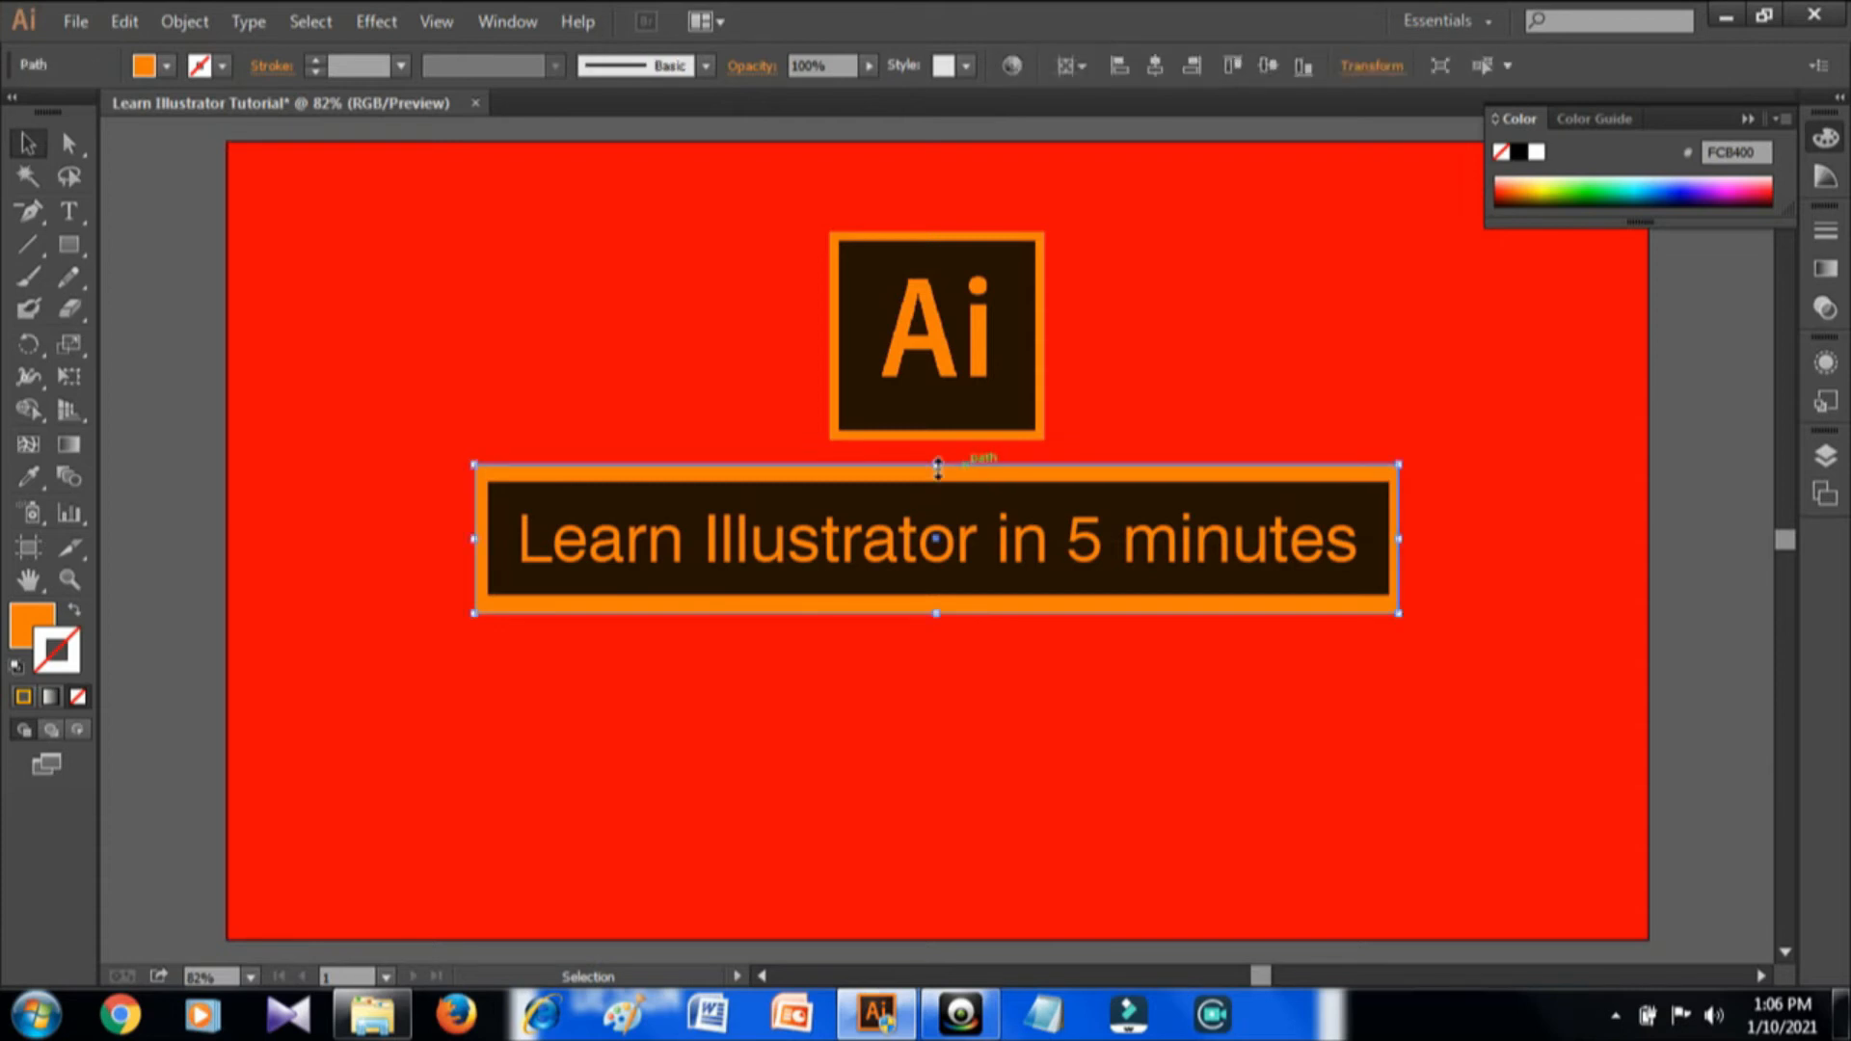
drag(937, 469, 940, 470)
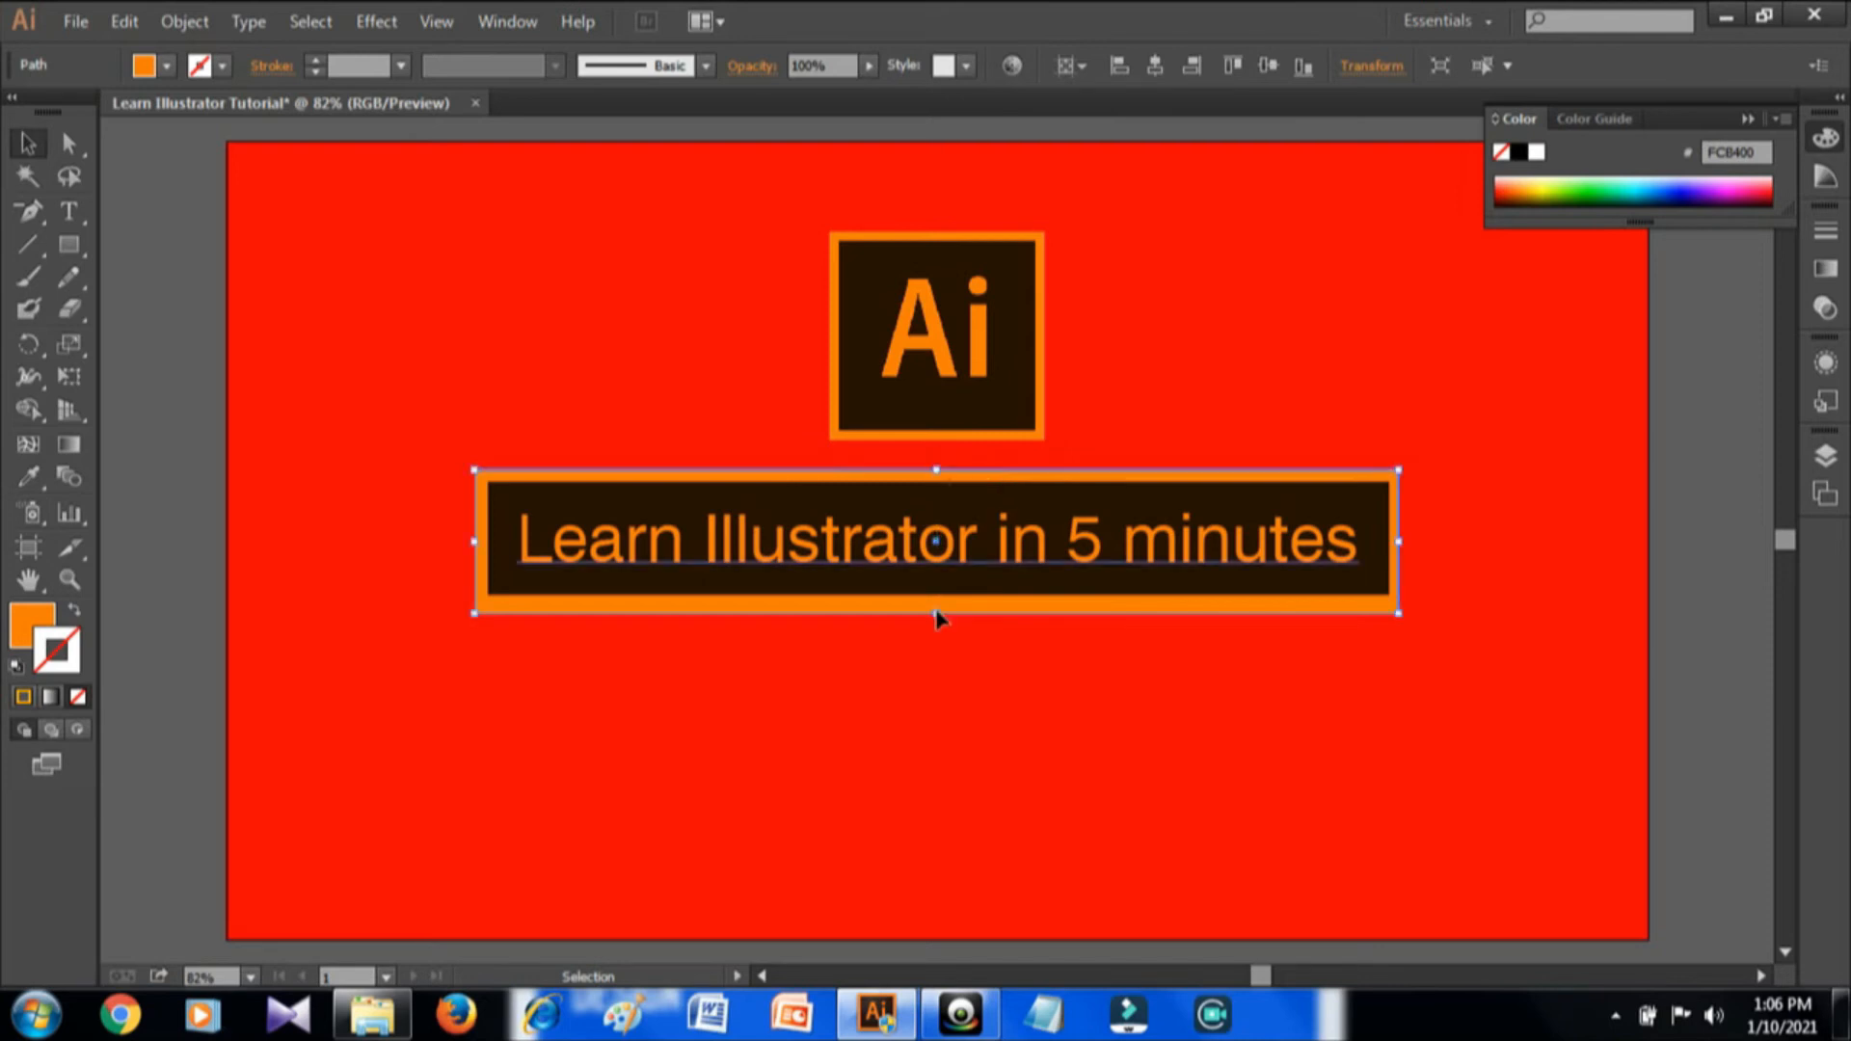
drag(939, 613, 939, 606)
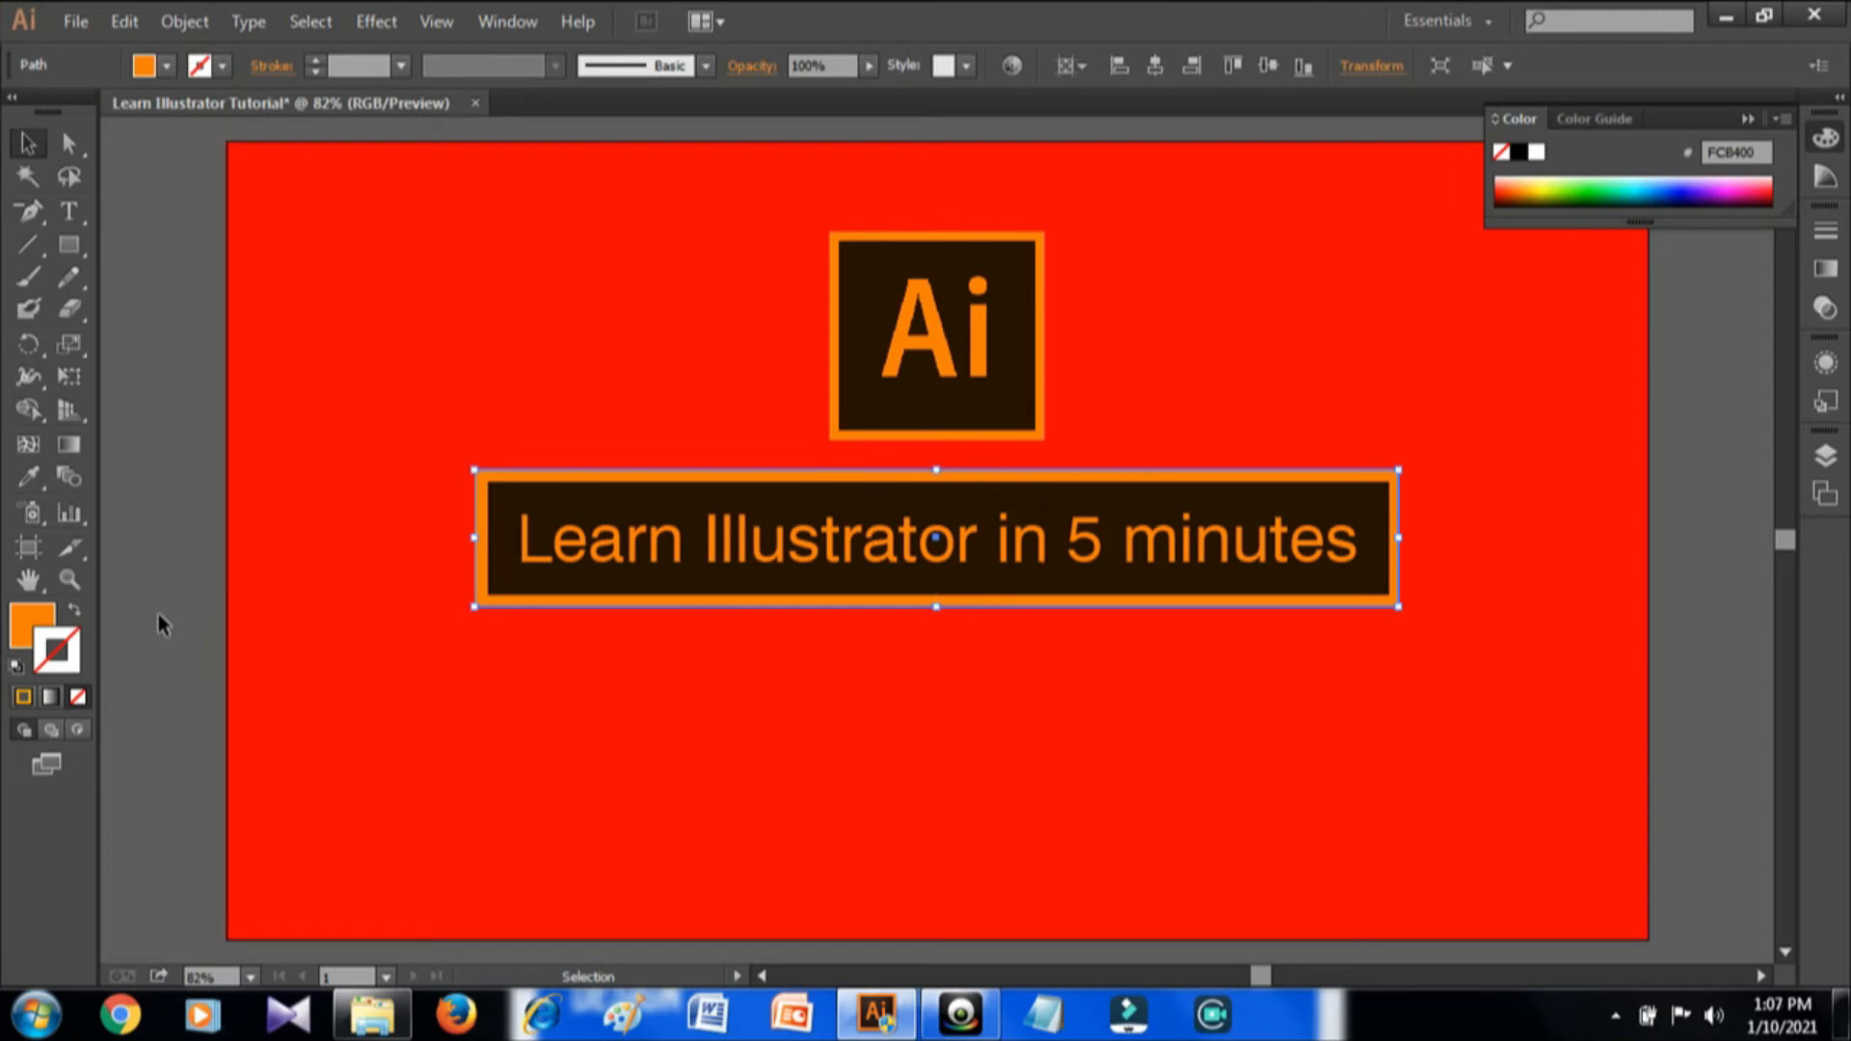
click(160, 624)
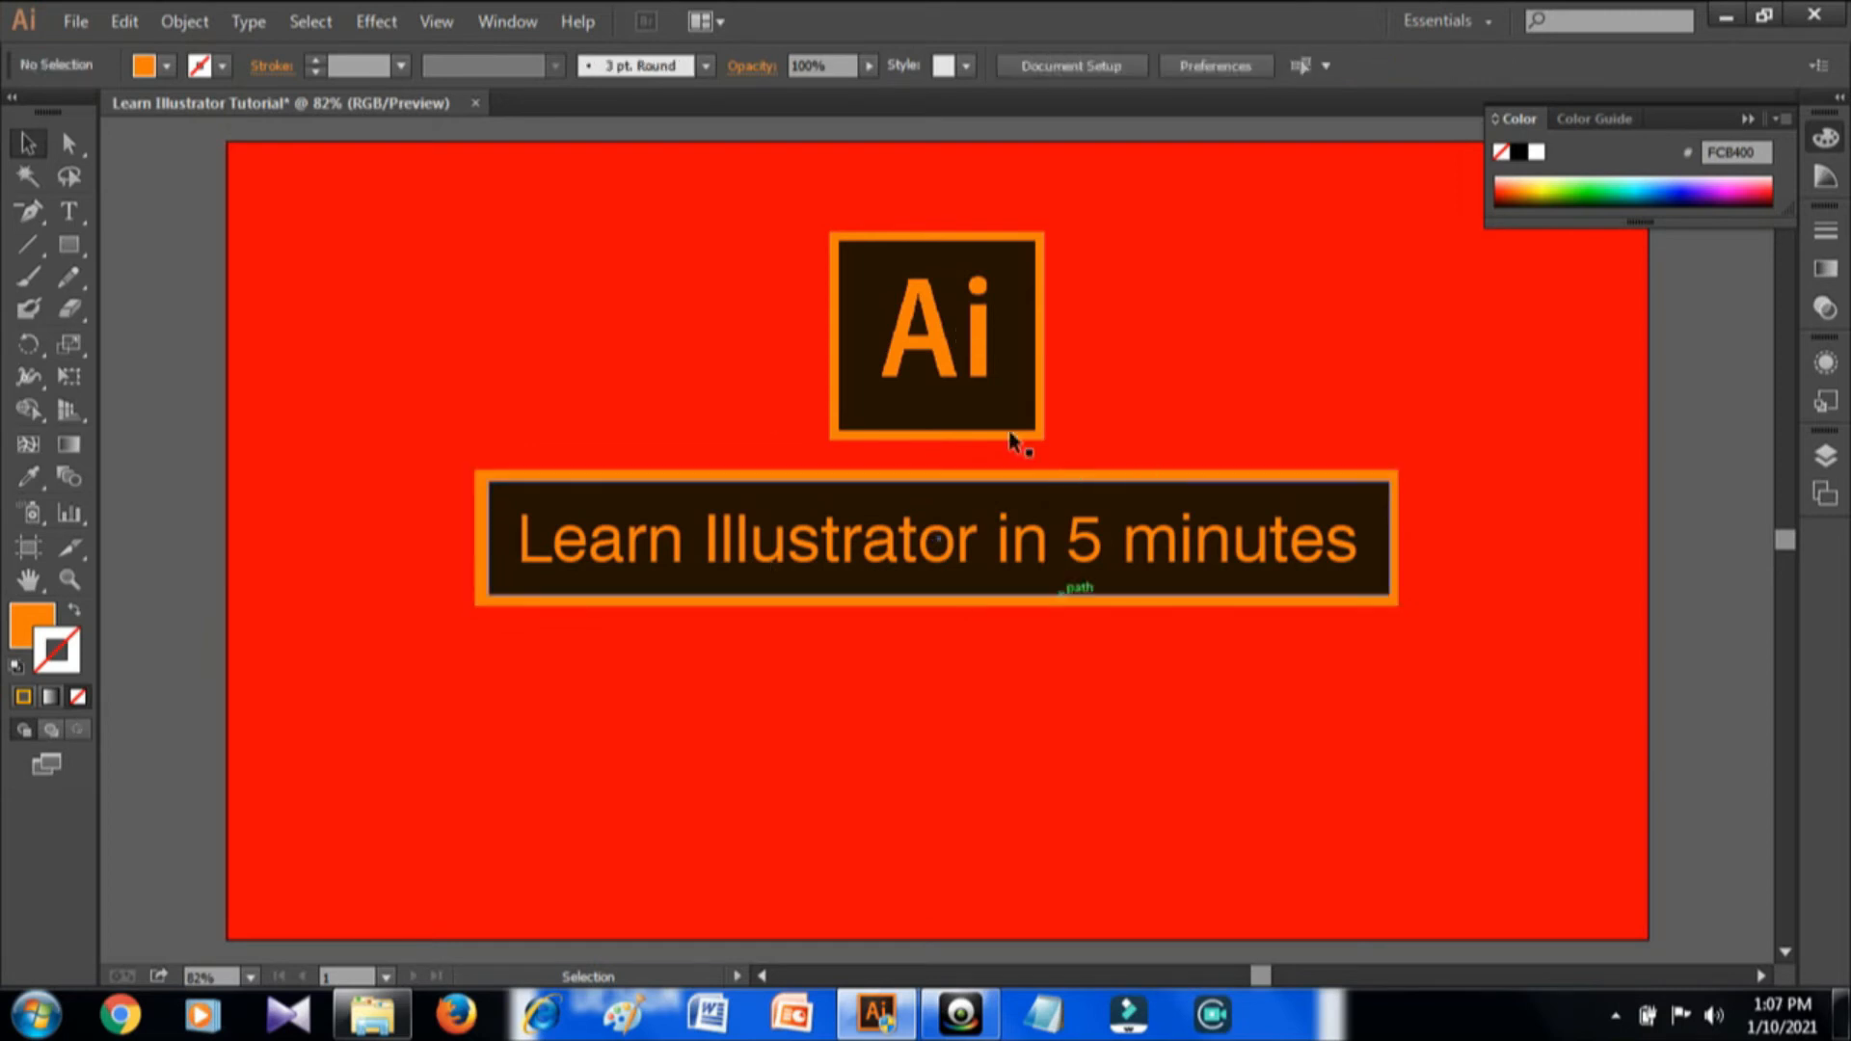
click(231, 558)
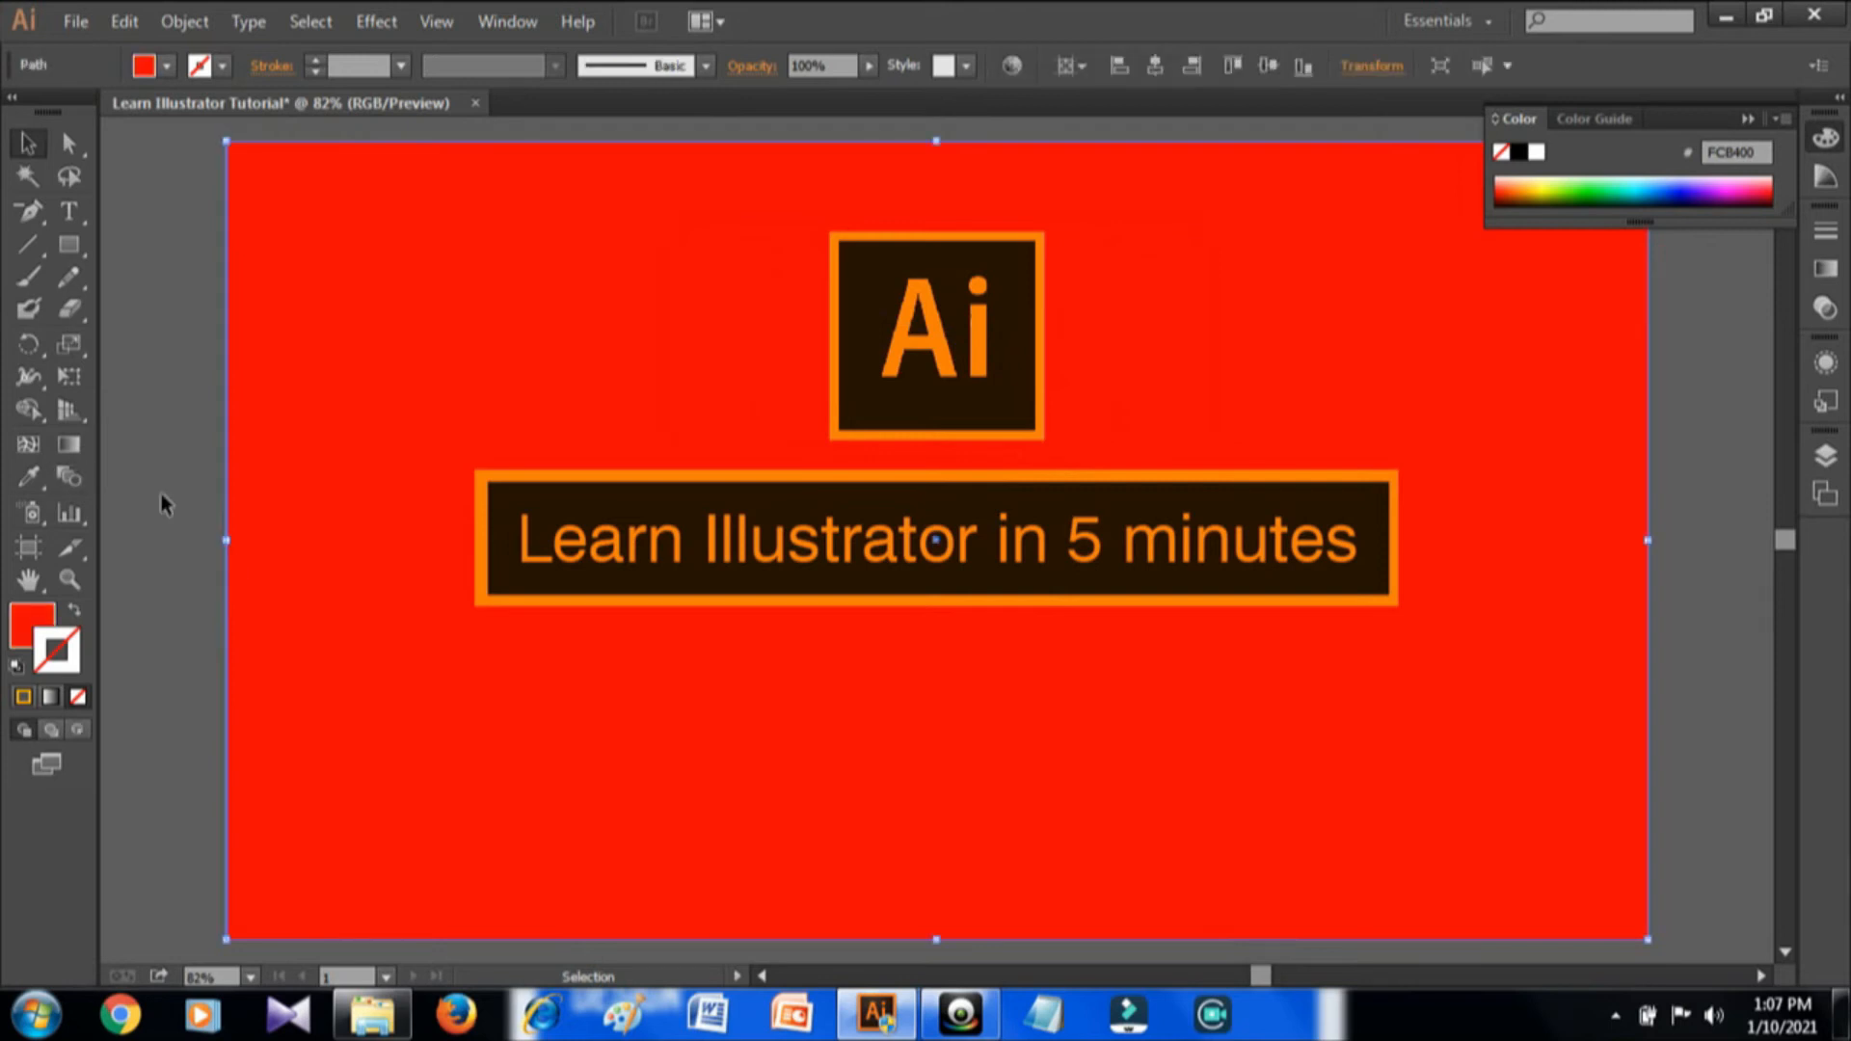
- Place the image black_shock_man-removebg-preview from the Resources folder in the artboard's lower-left corner, about two-fifths of the artboard's width
click(161, 495)
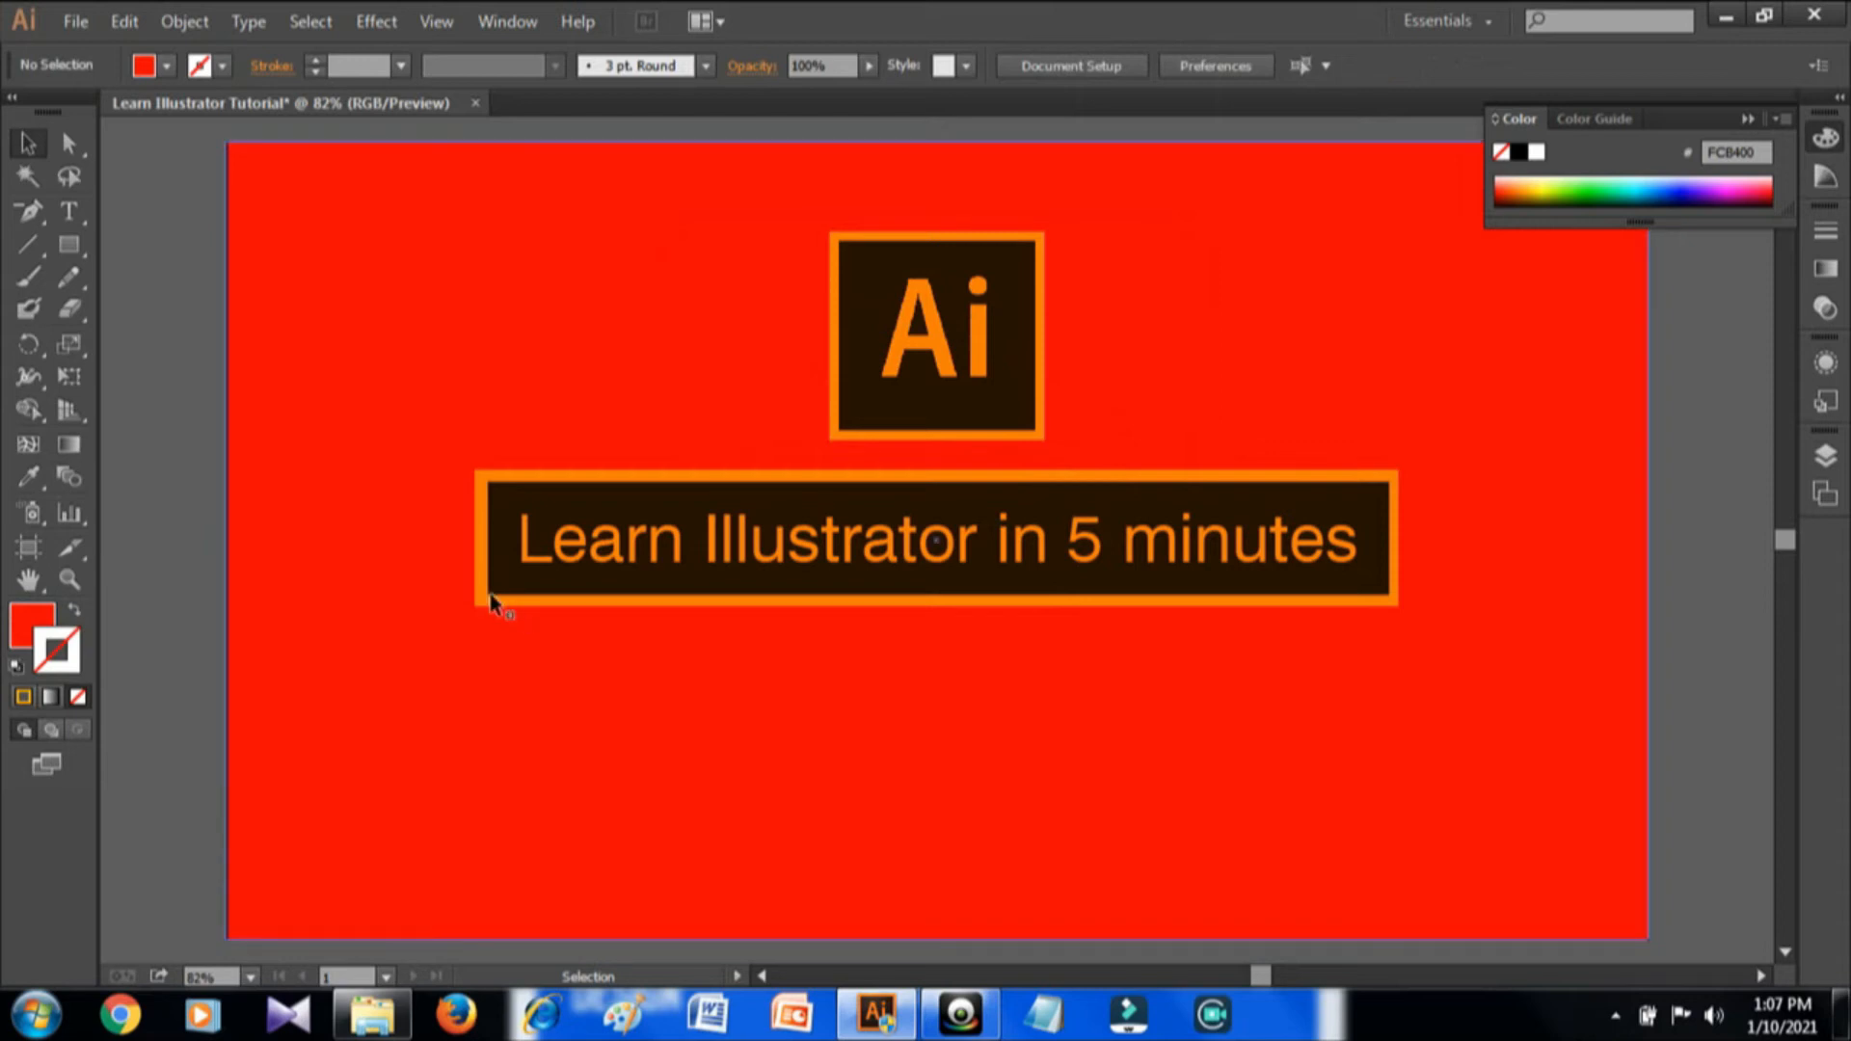
click(83, 19)
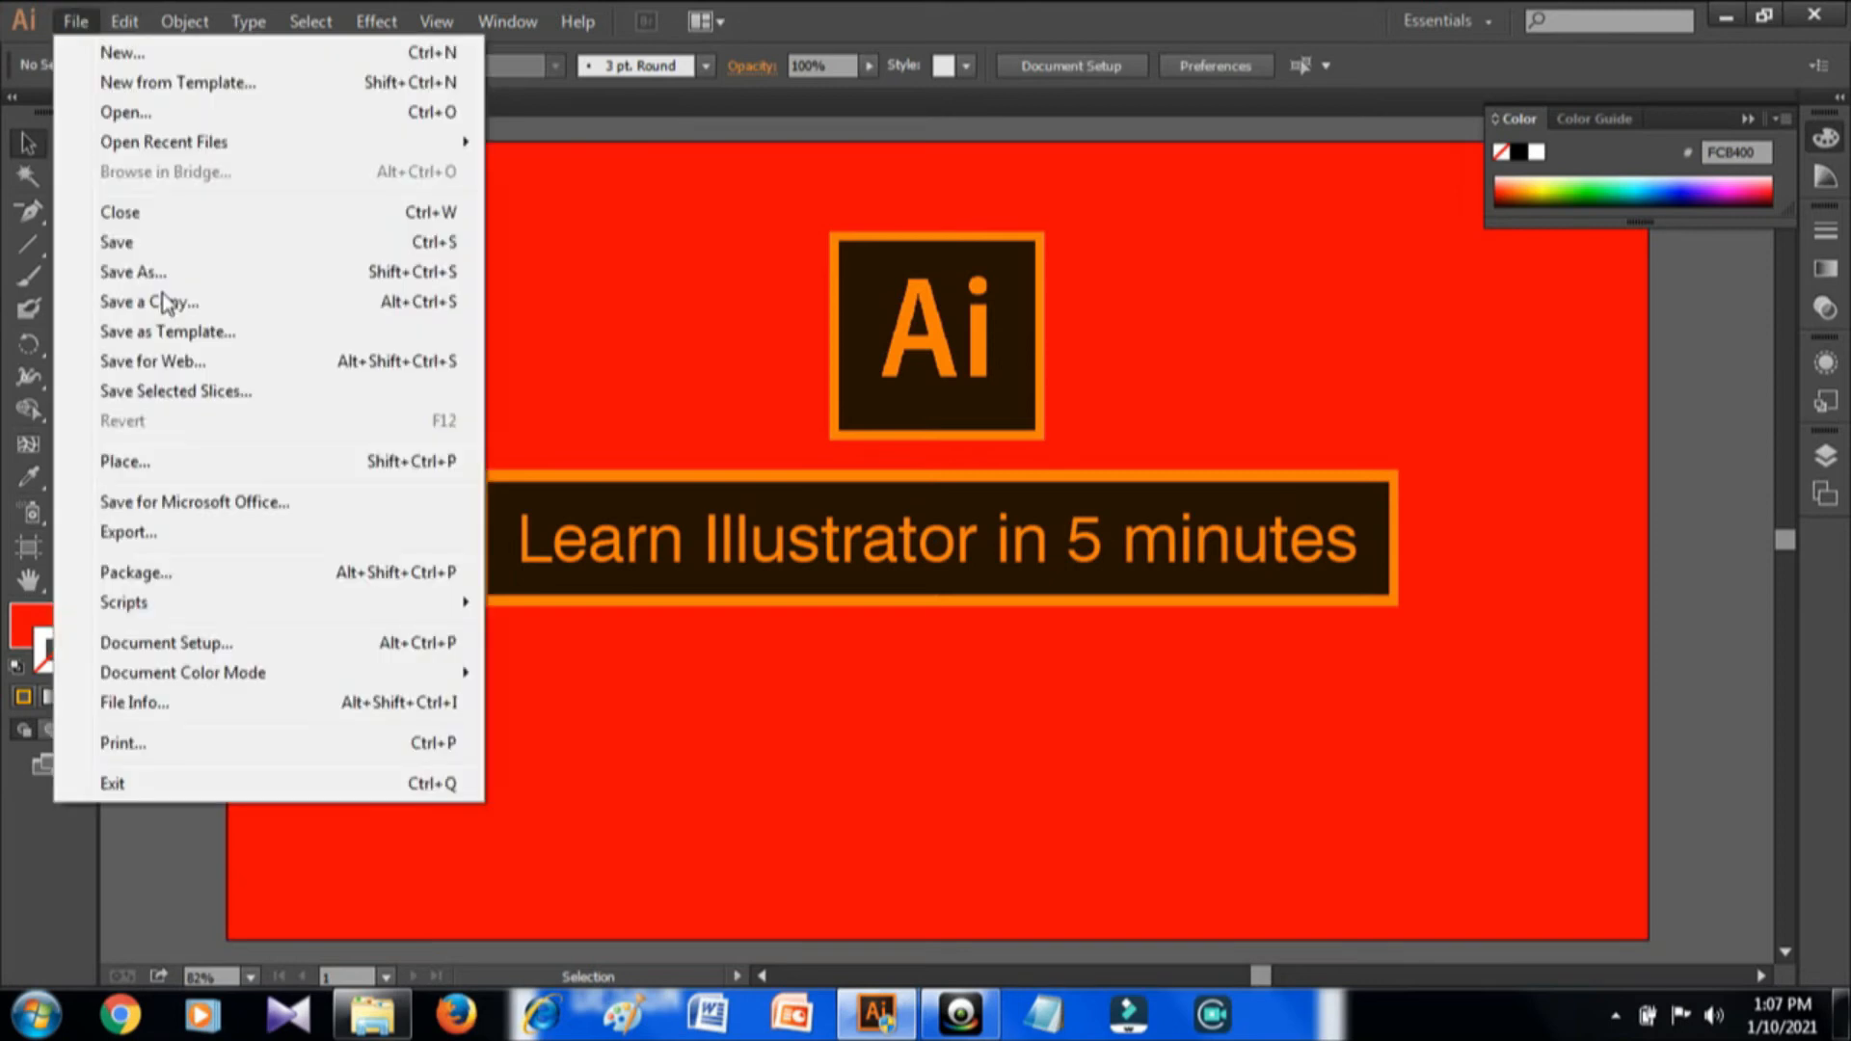
click(206, 461)
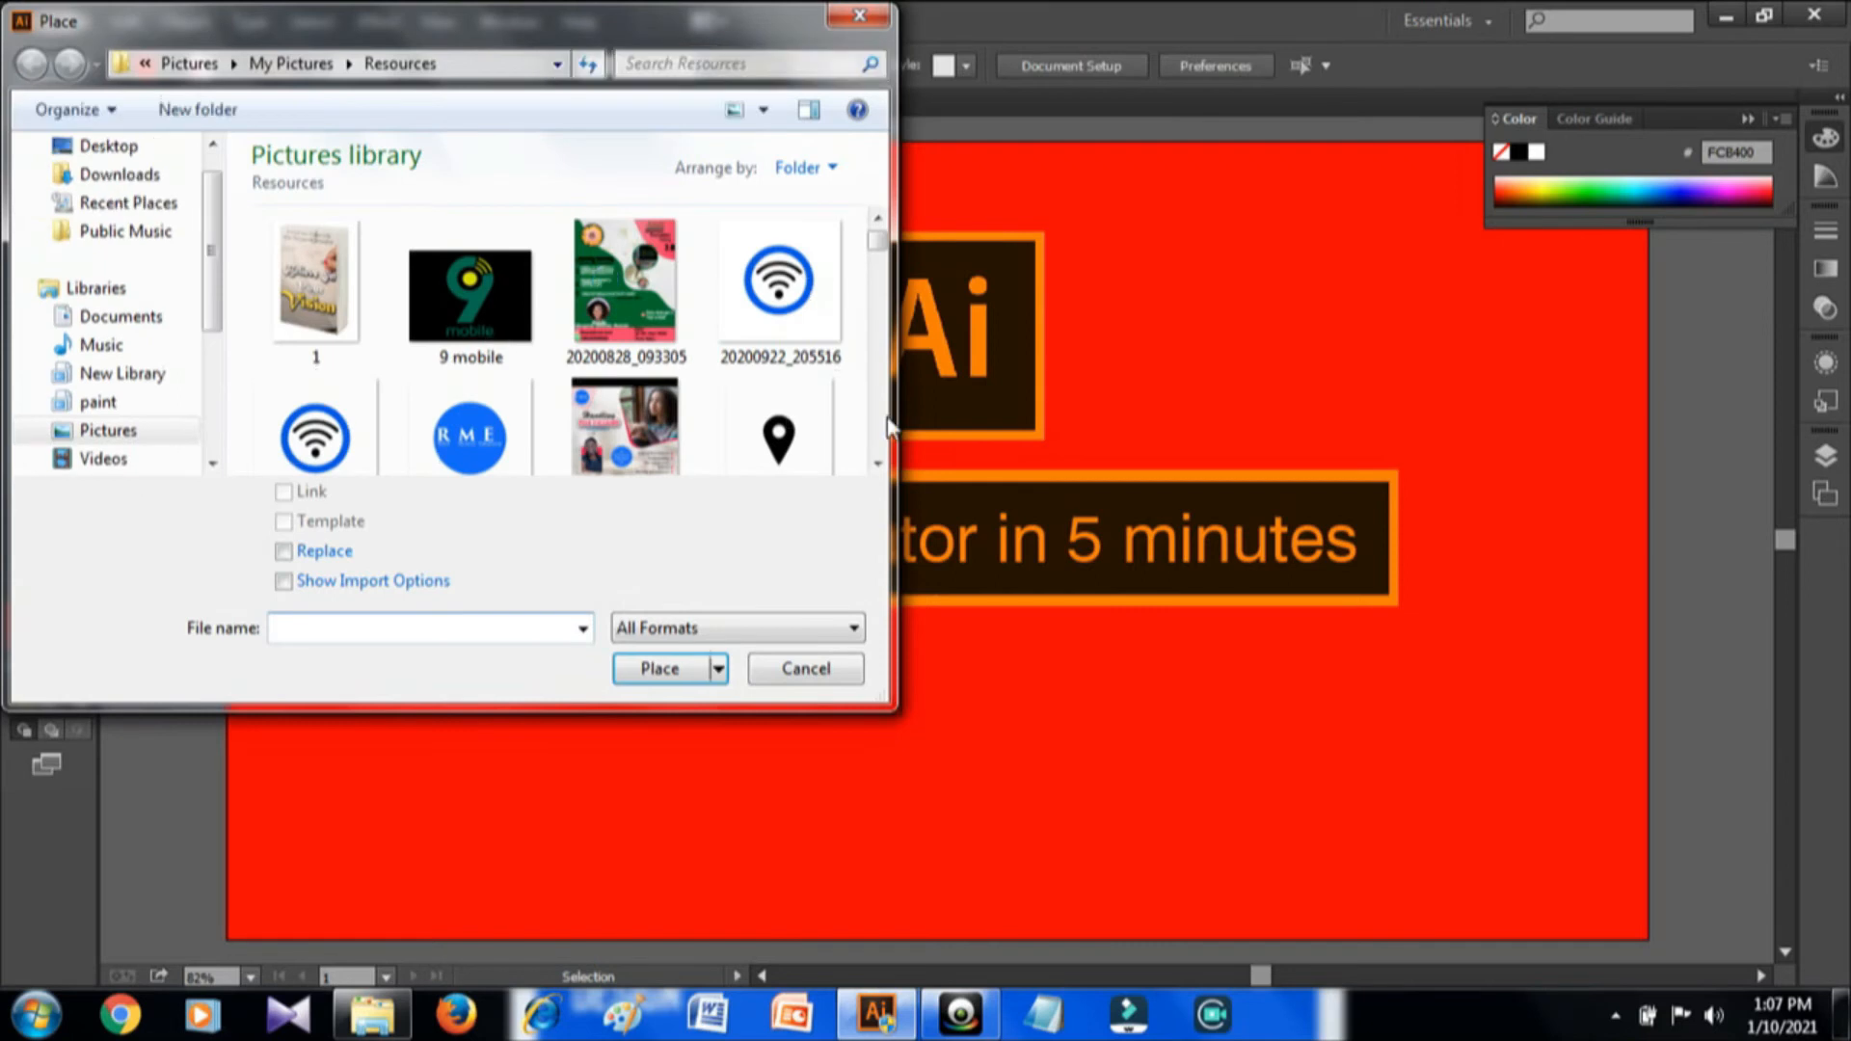
click(877, 464)
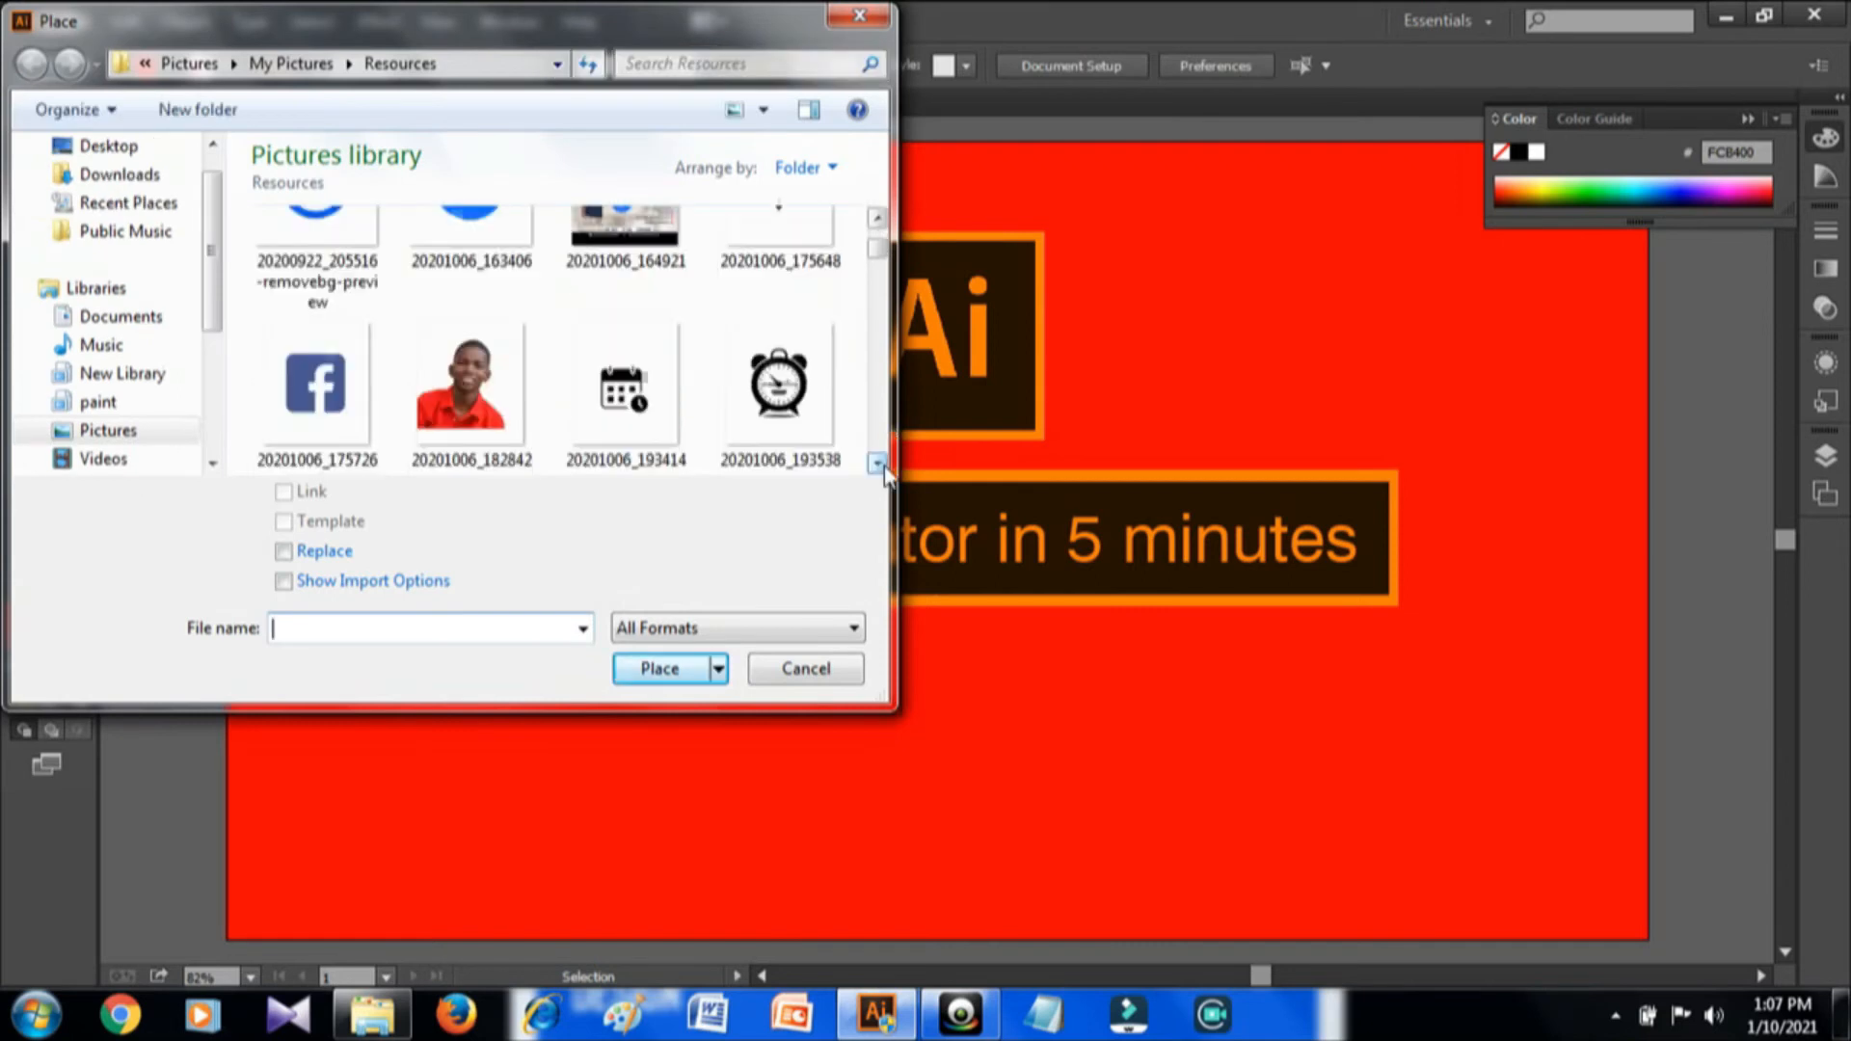
click(878, 464)
click(884, 466)
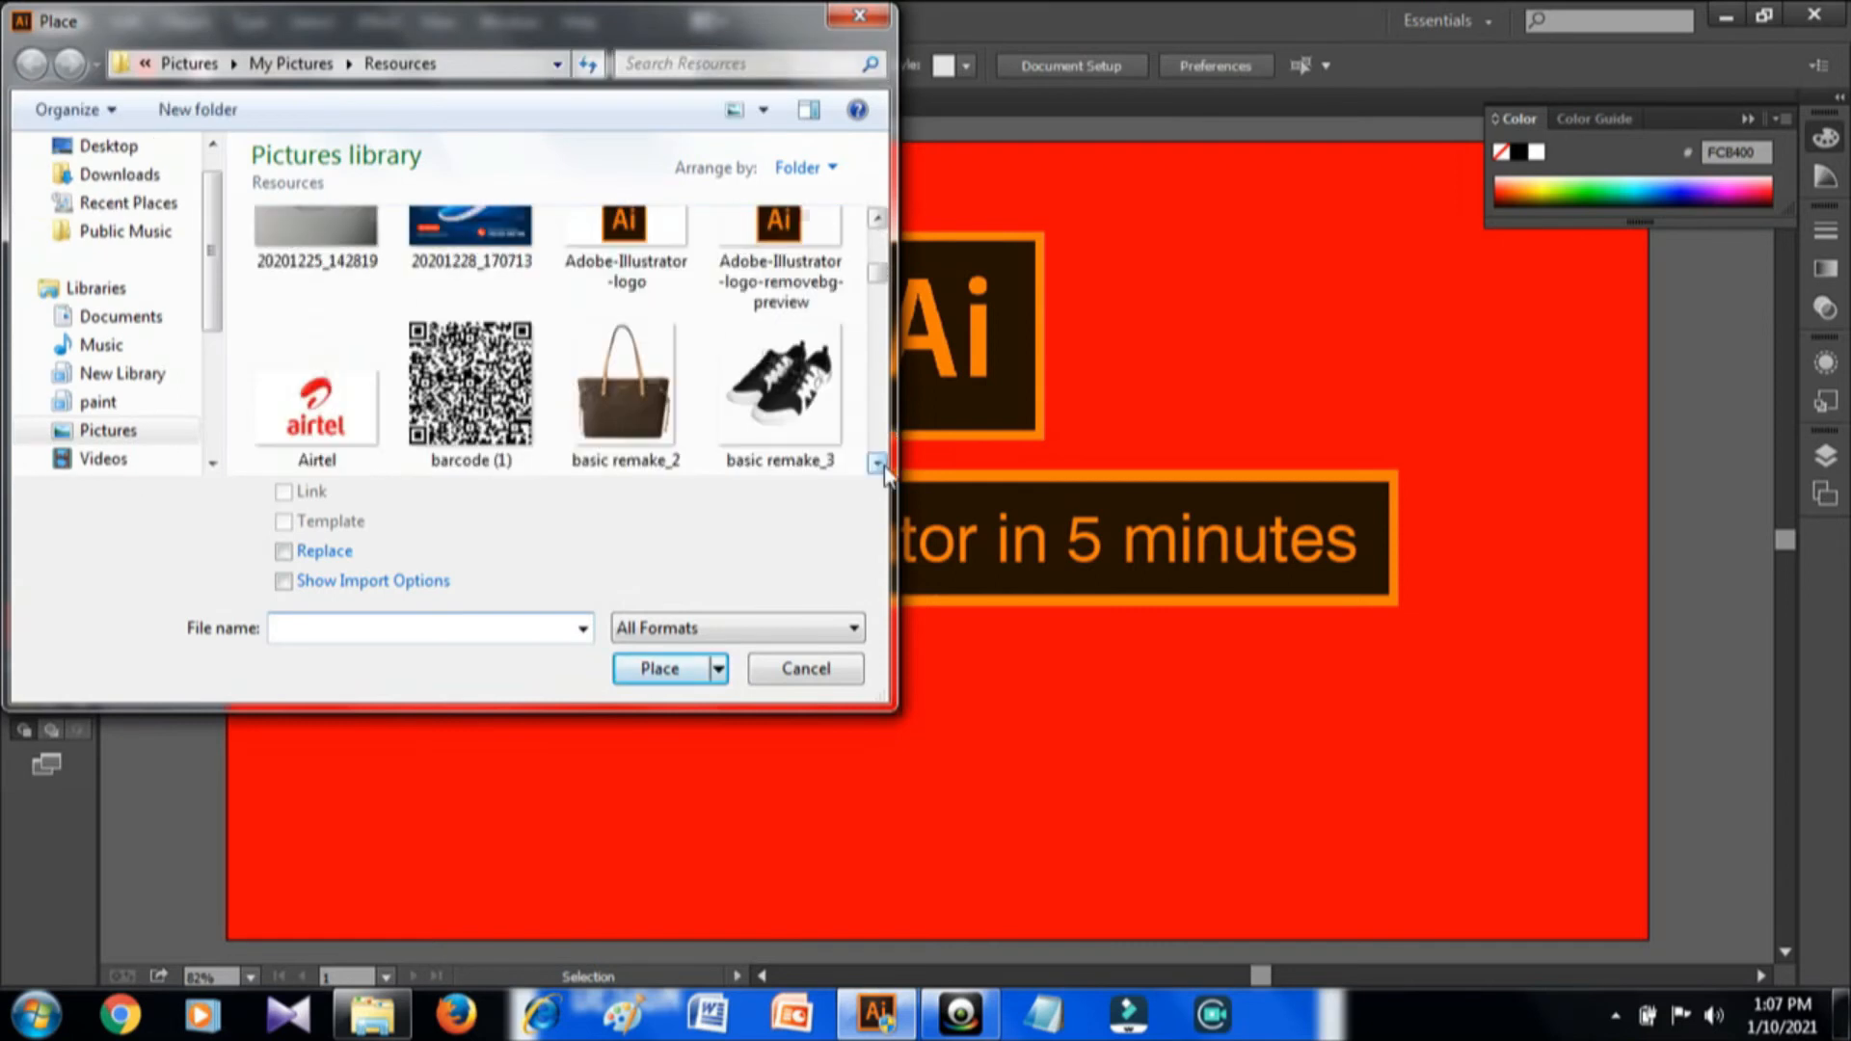
click(883, 465)
click(883, 466)
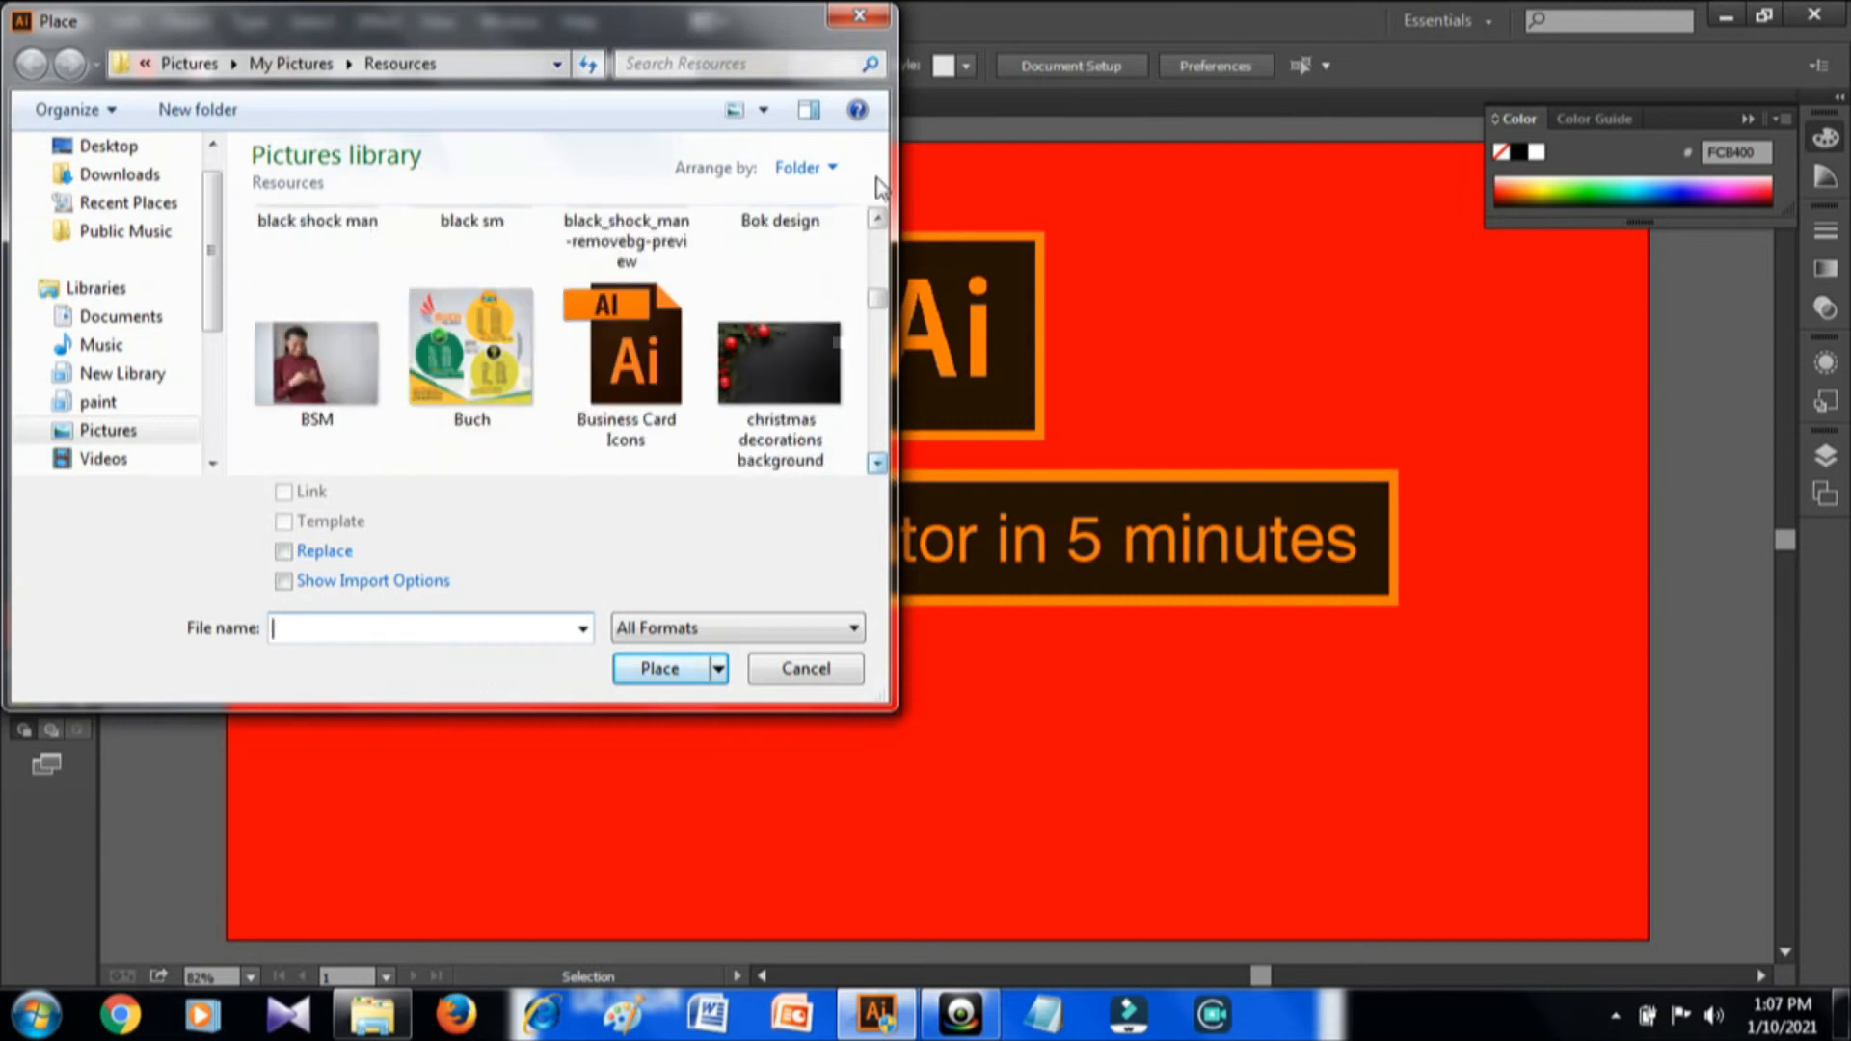
click(877, 220)
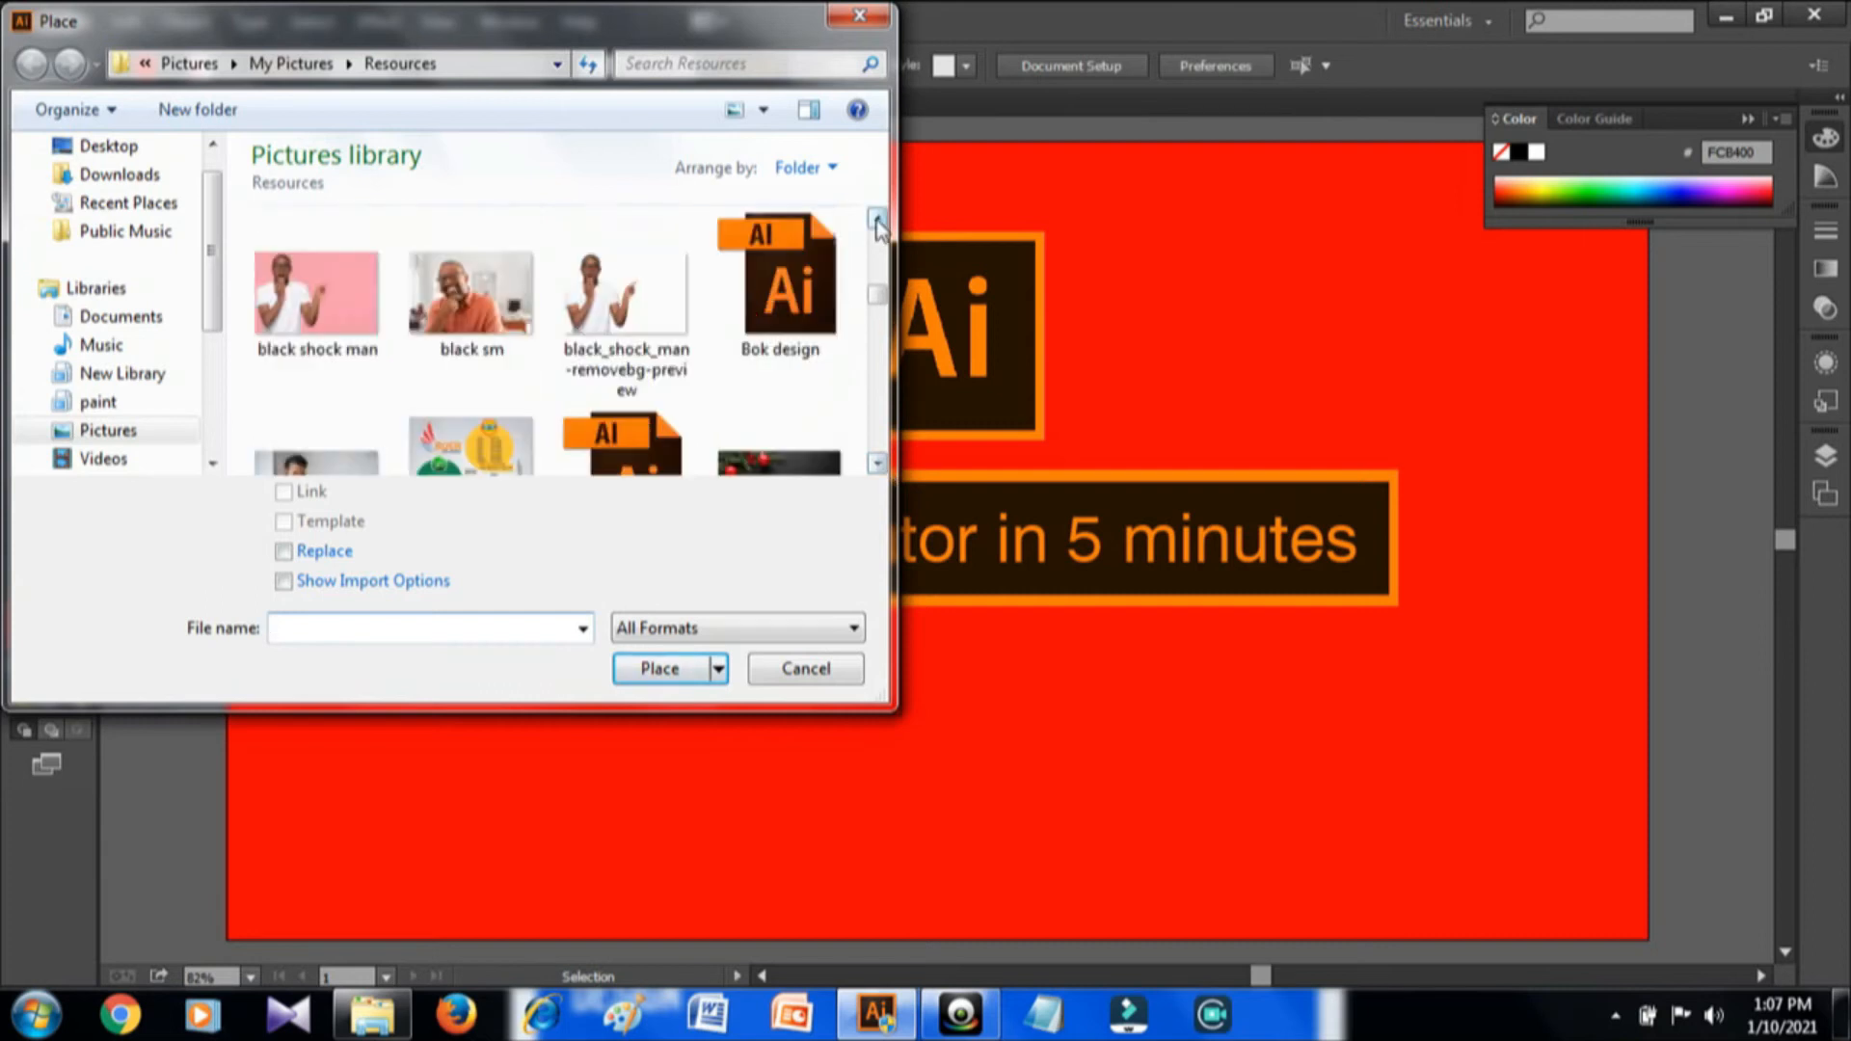
double_click(631, 292)
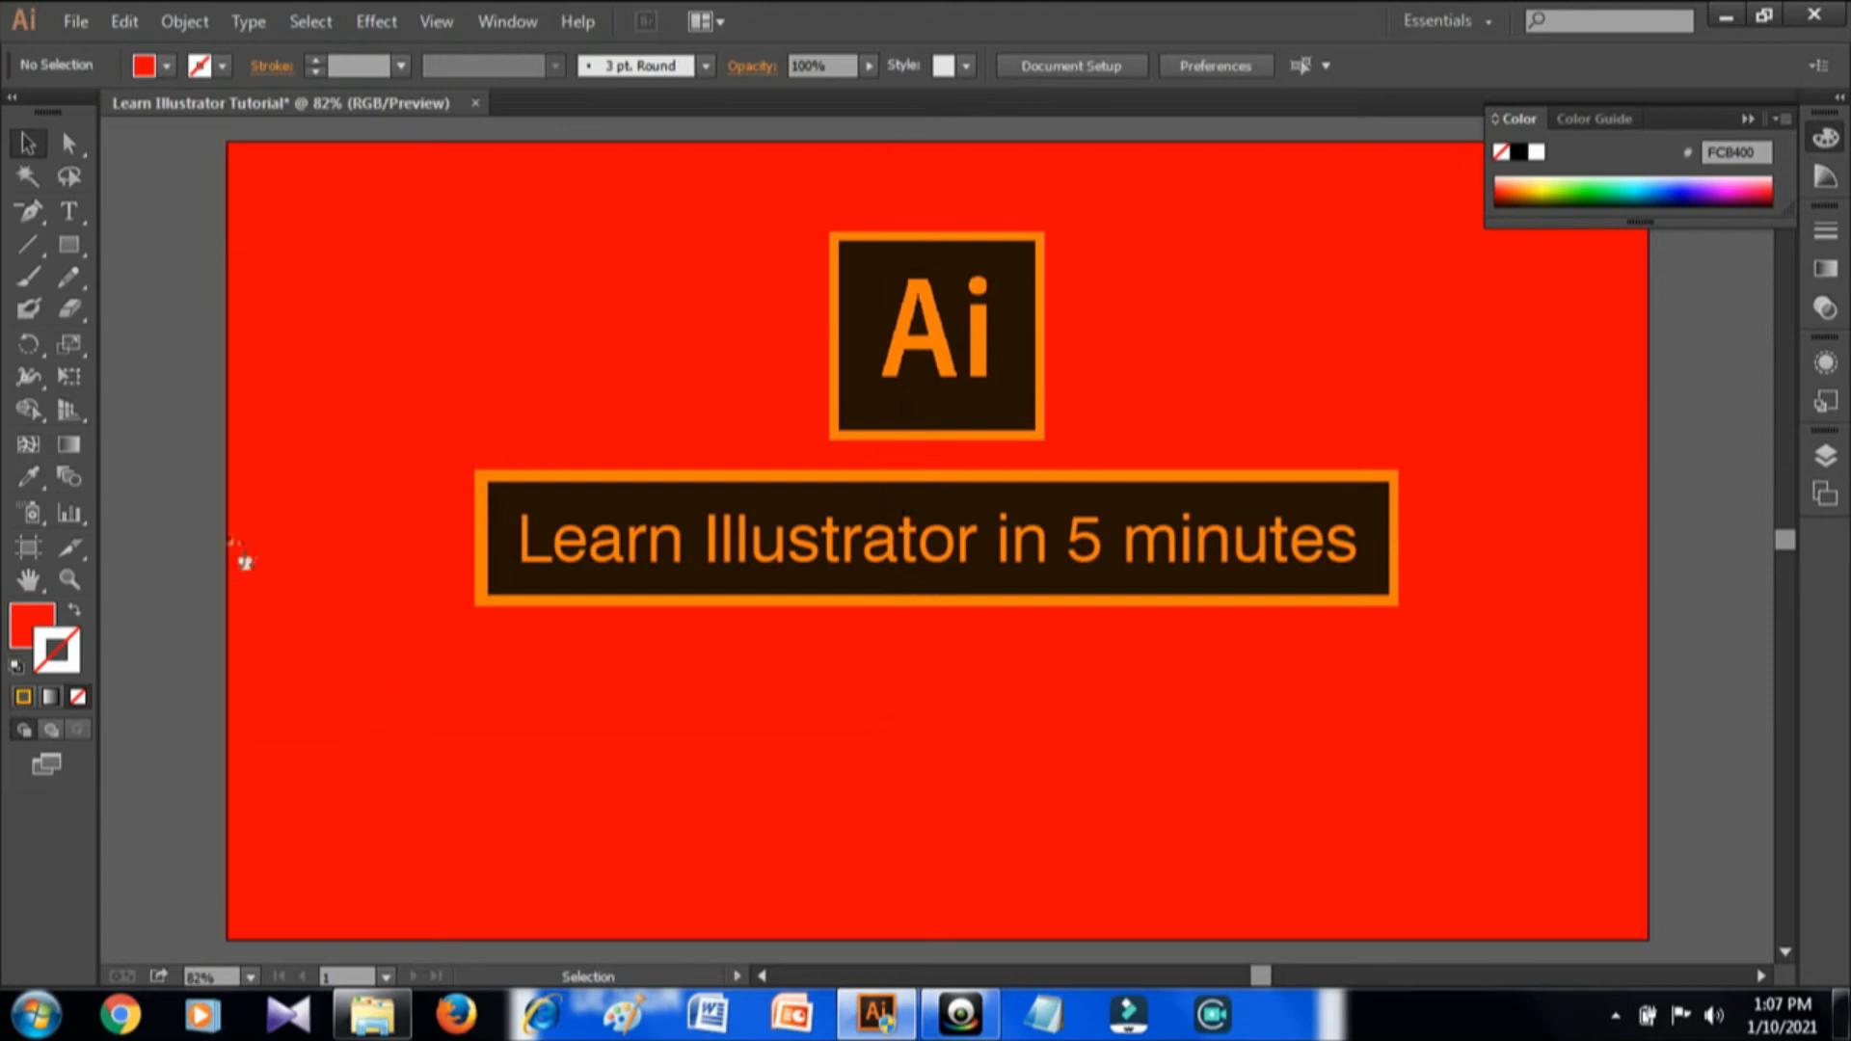
drag(660, 917, 815, 928)
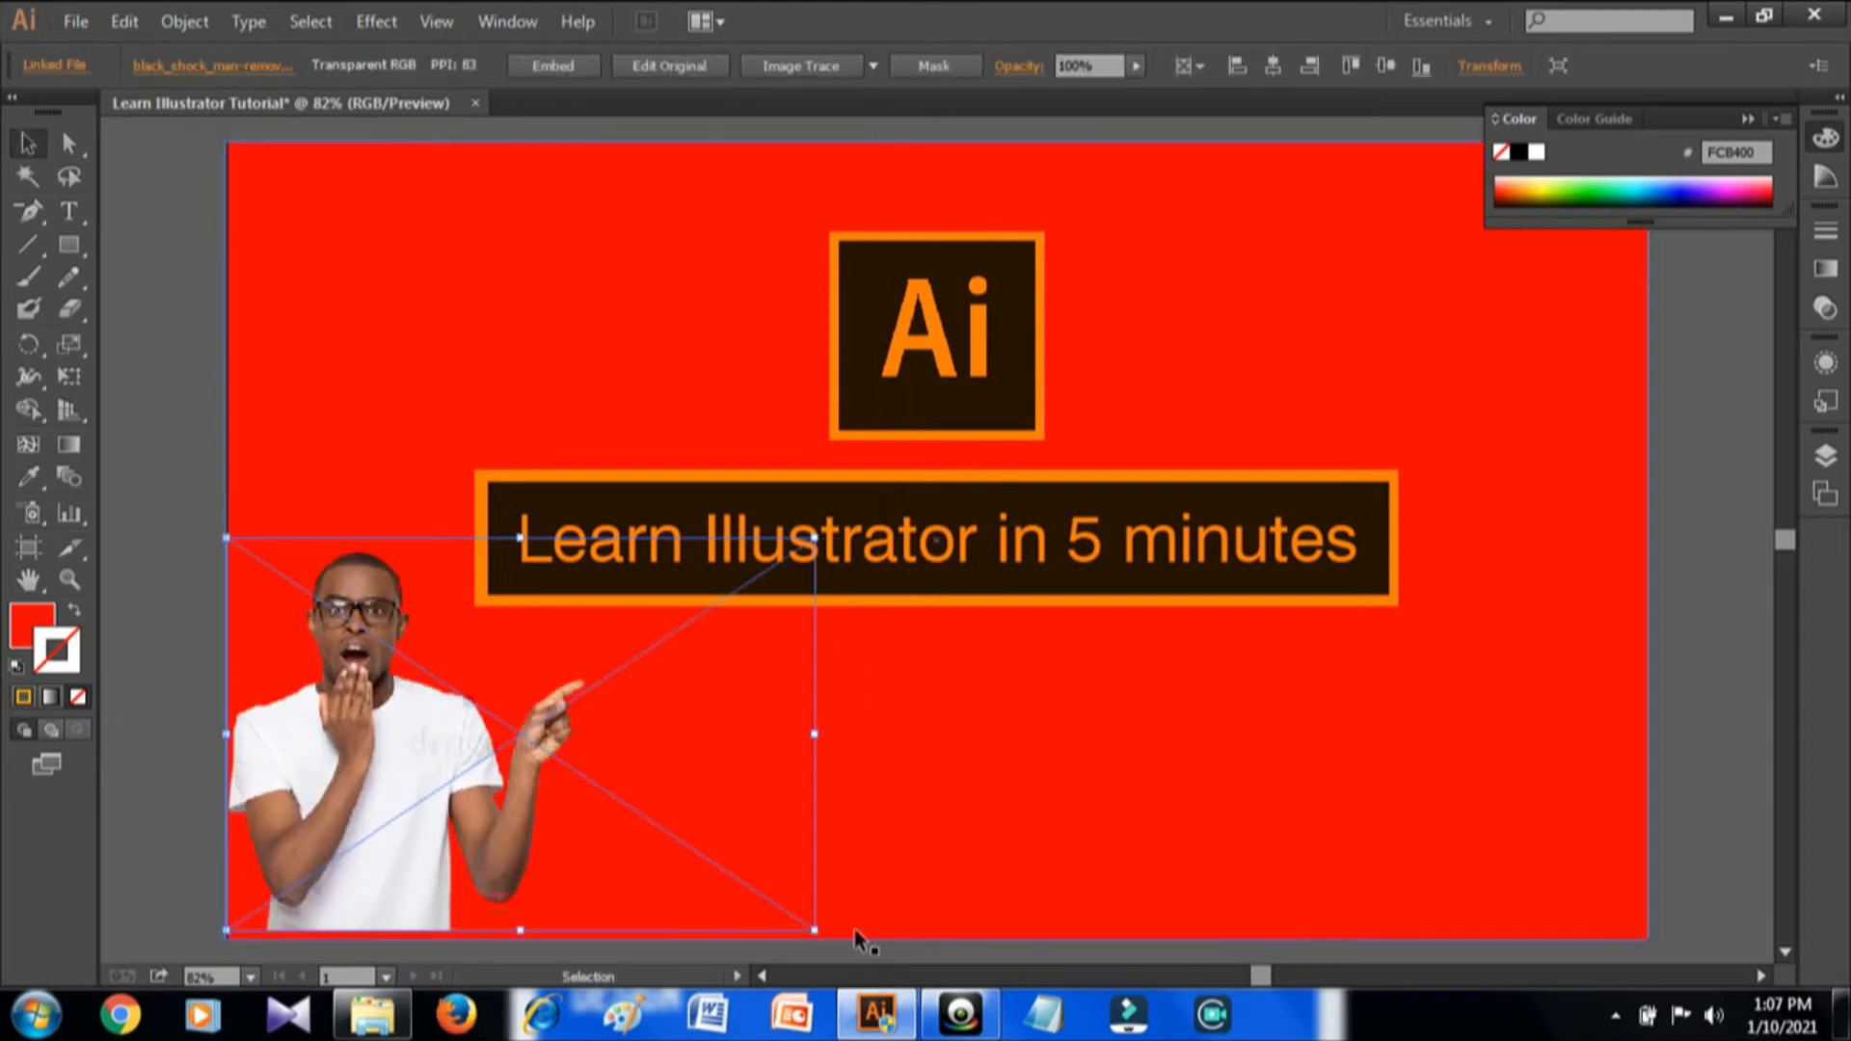
- Align the placed man's image to the artboard's bottom edge, deselect it, and collapse the Color panel
click(152, 459)
click(1425, 65)
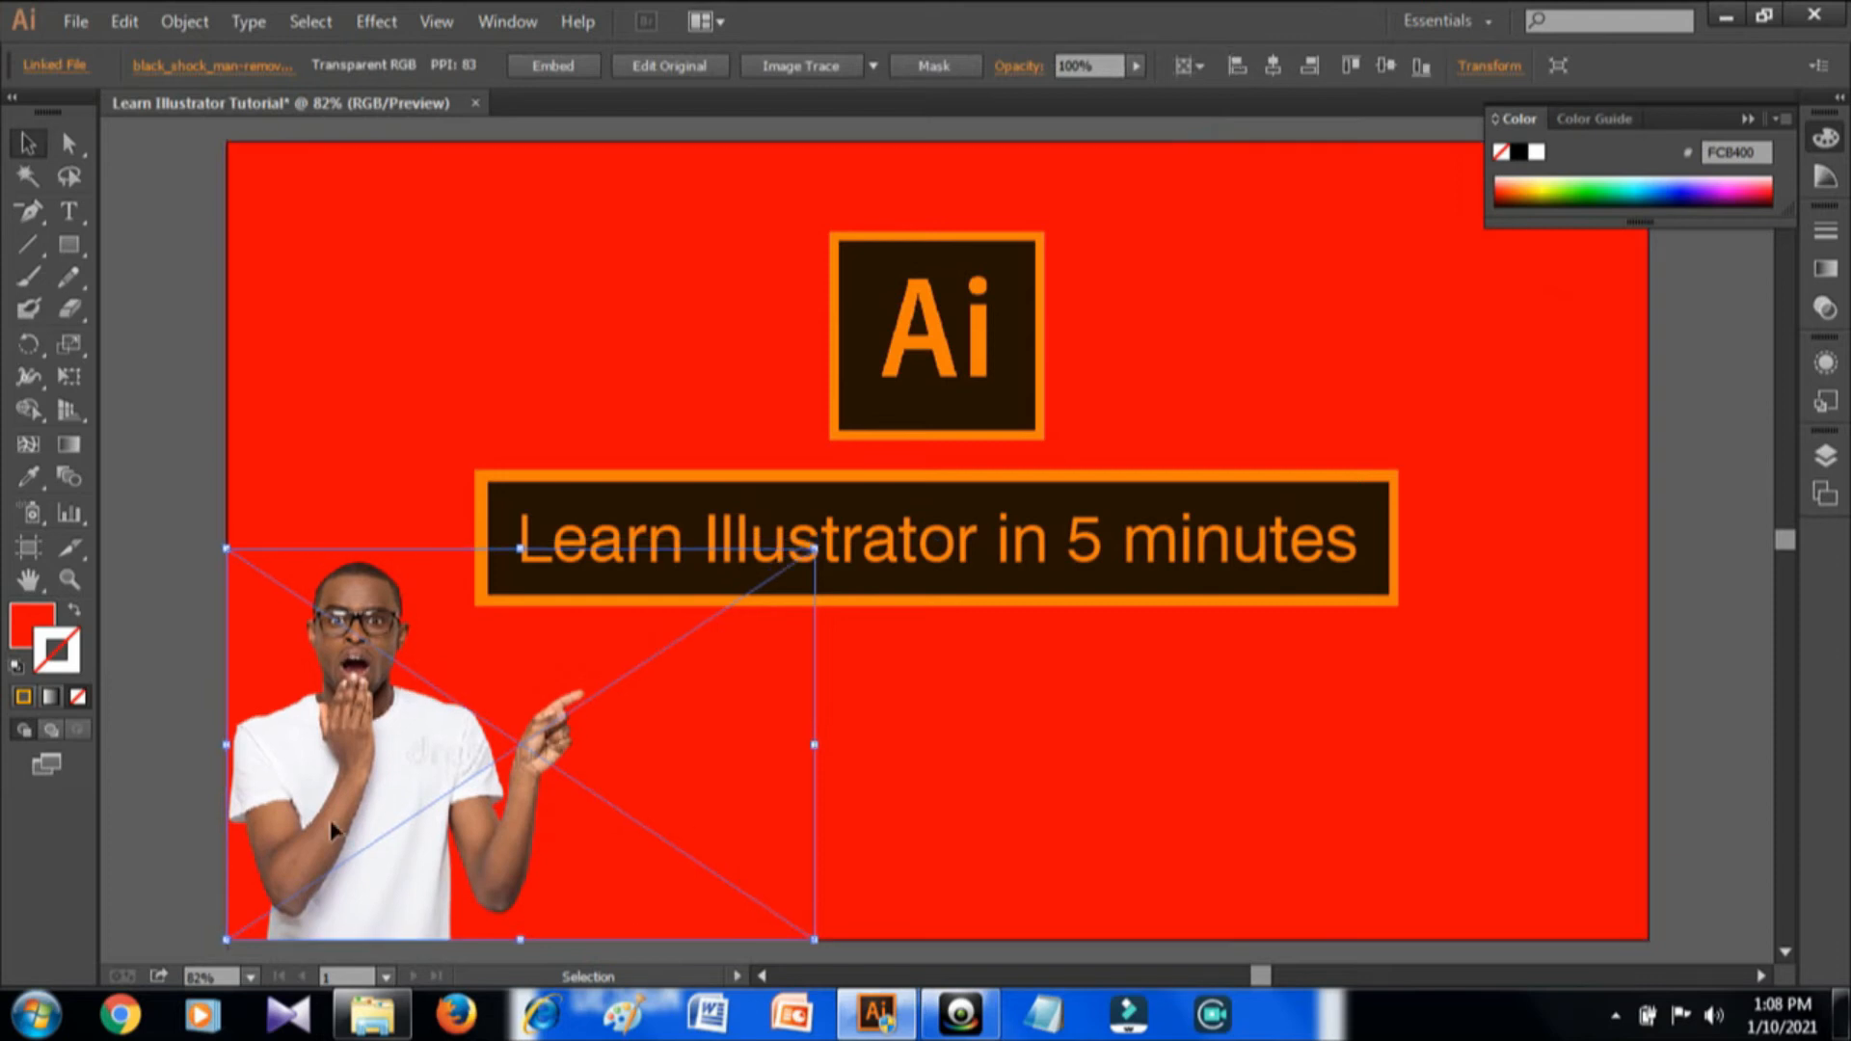
click(202, 529)
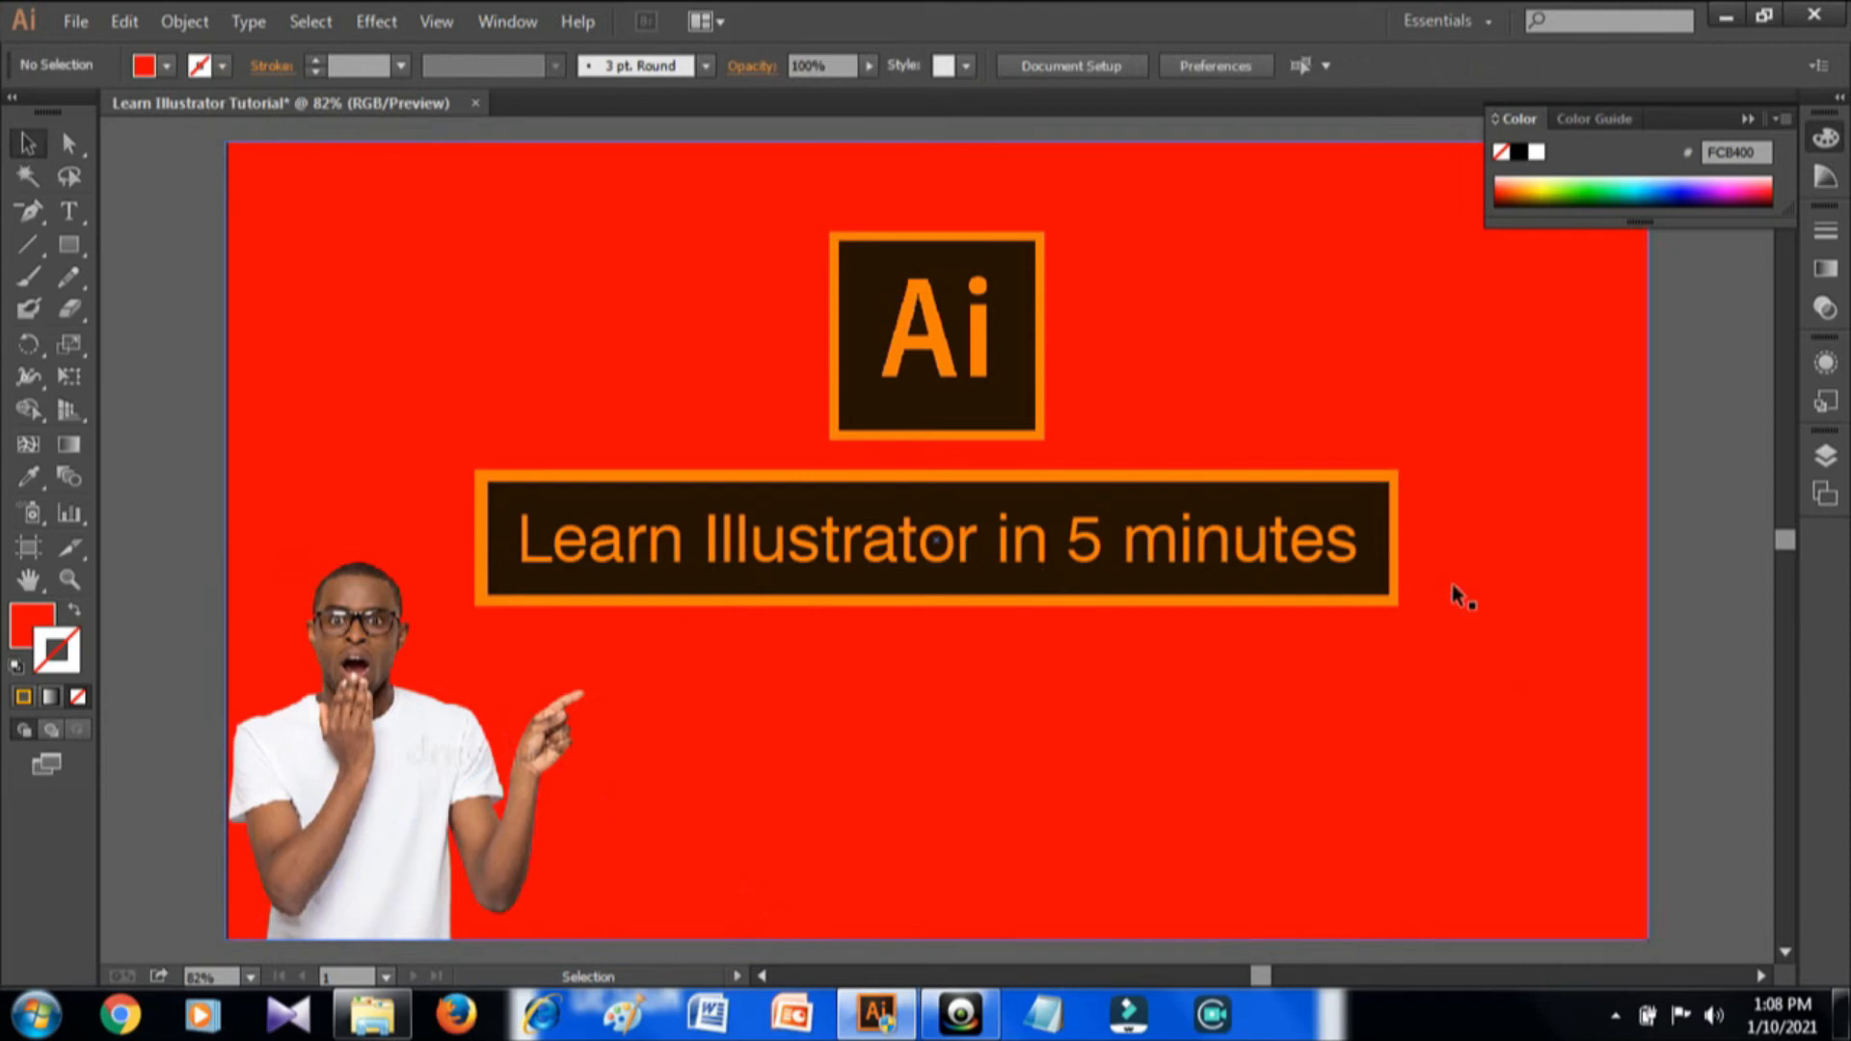
click(1744, 123)
click(74, 23)
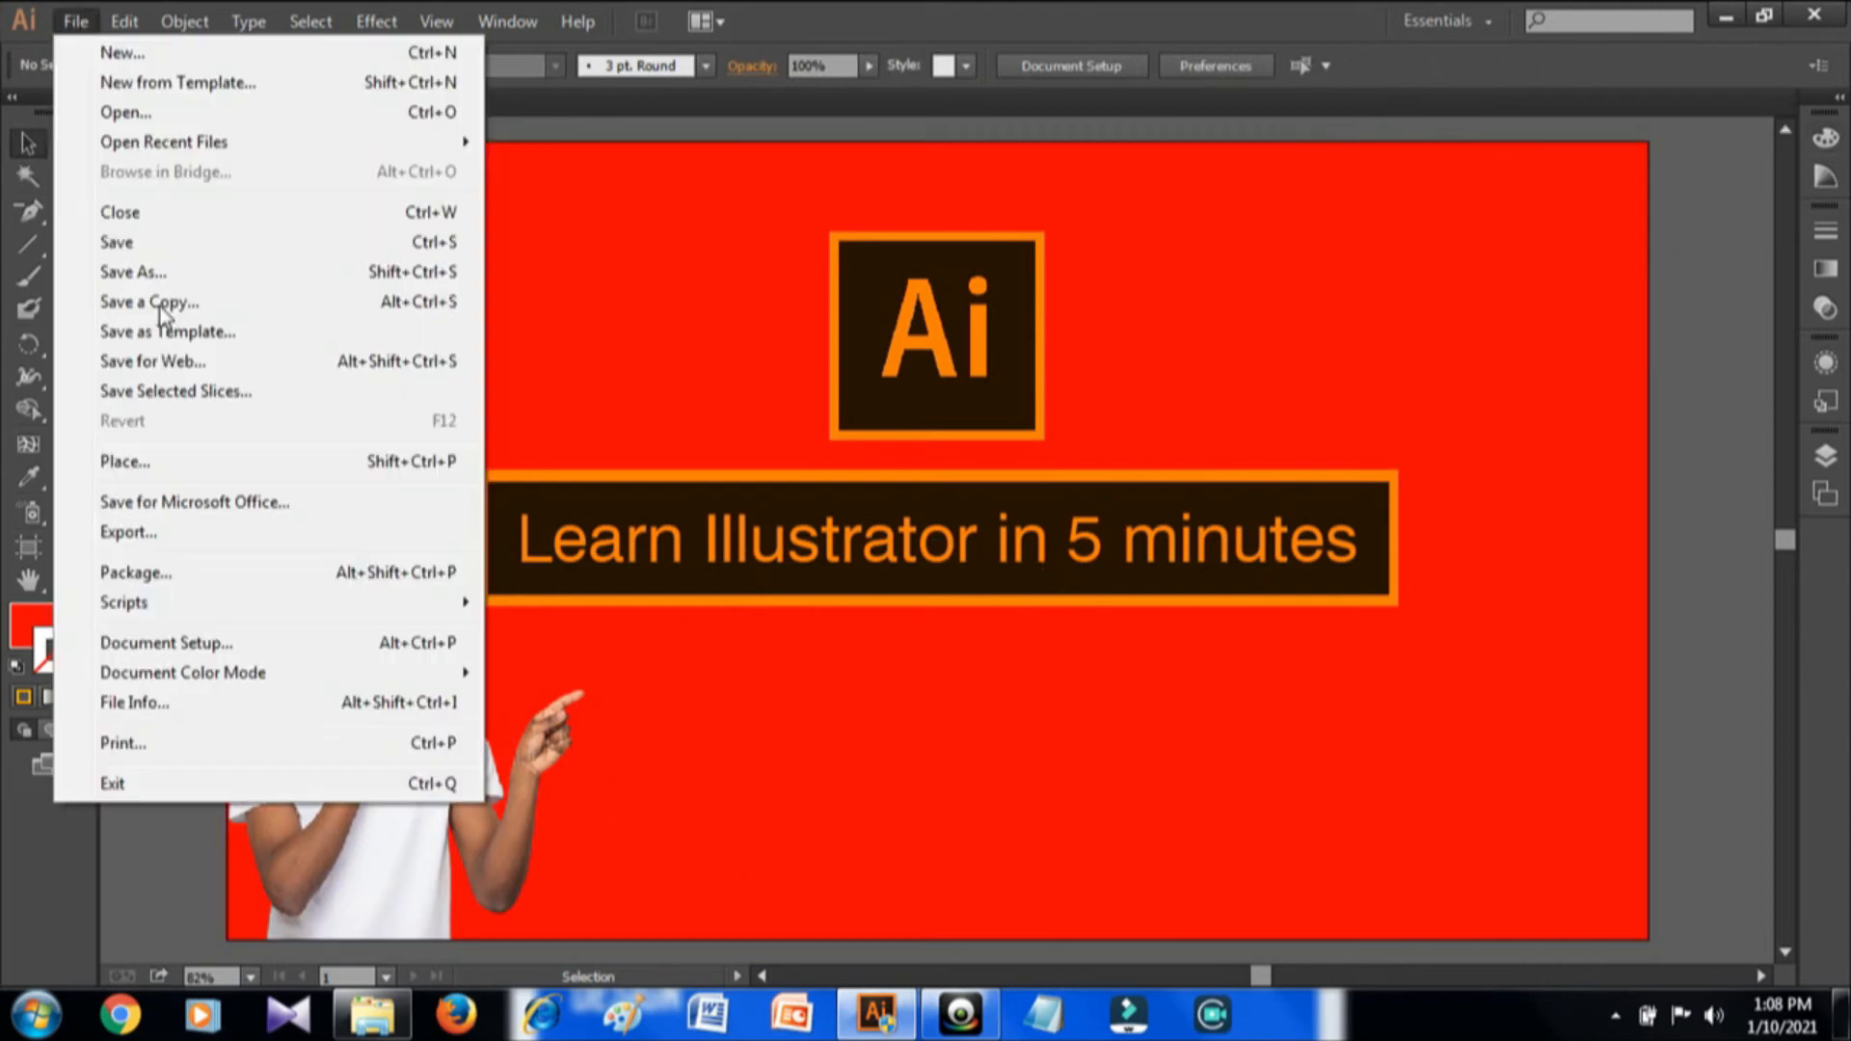
click(201, 469)
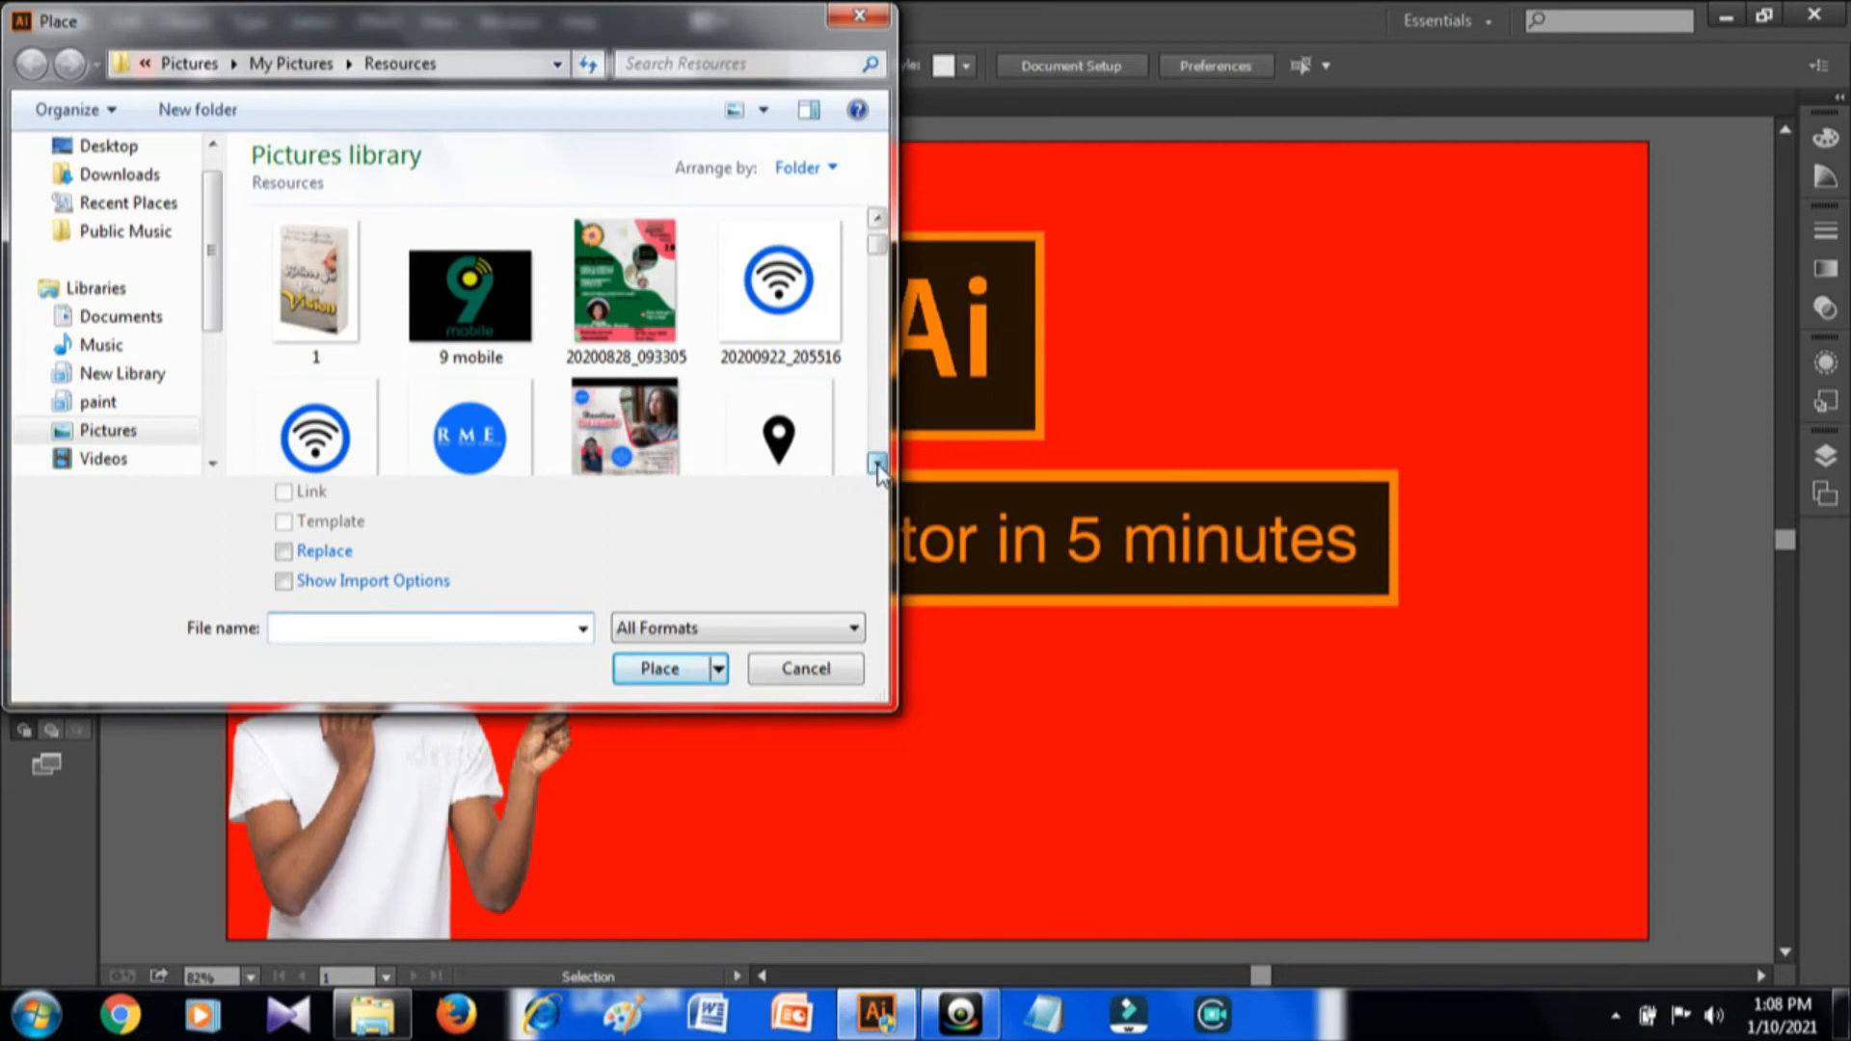
scroll(878, 468, down, 3)
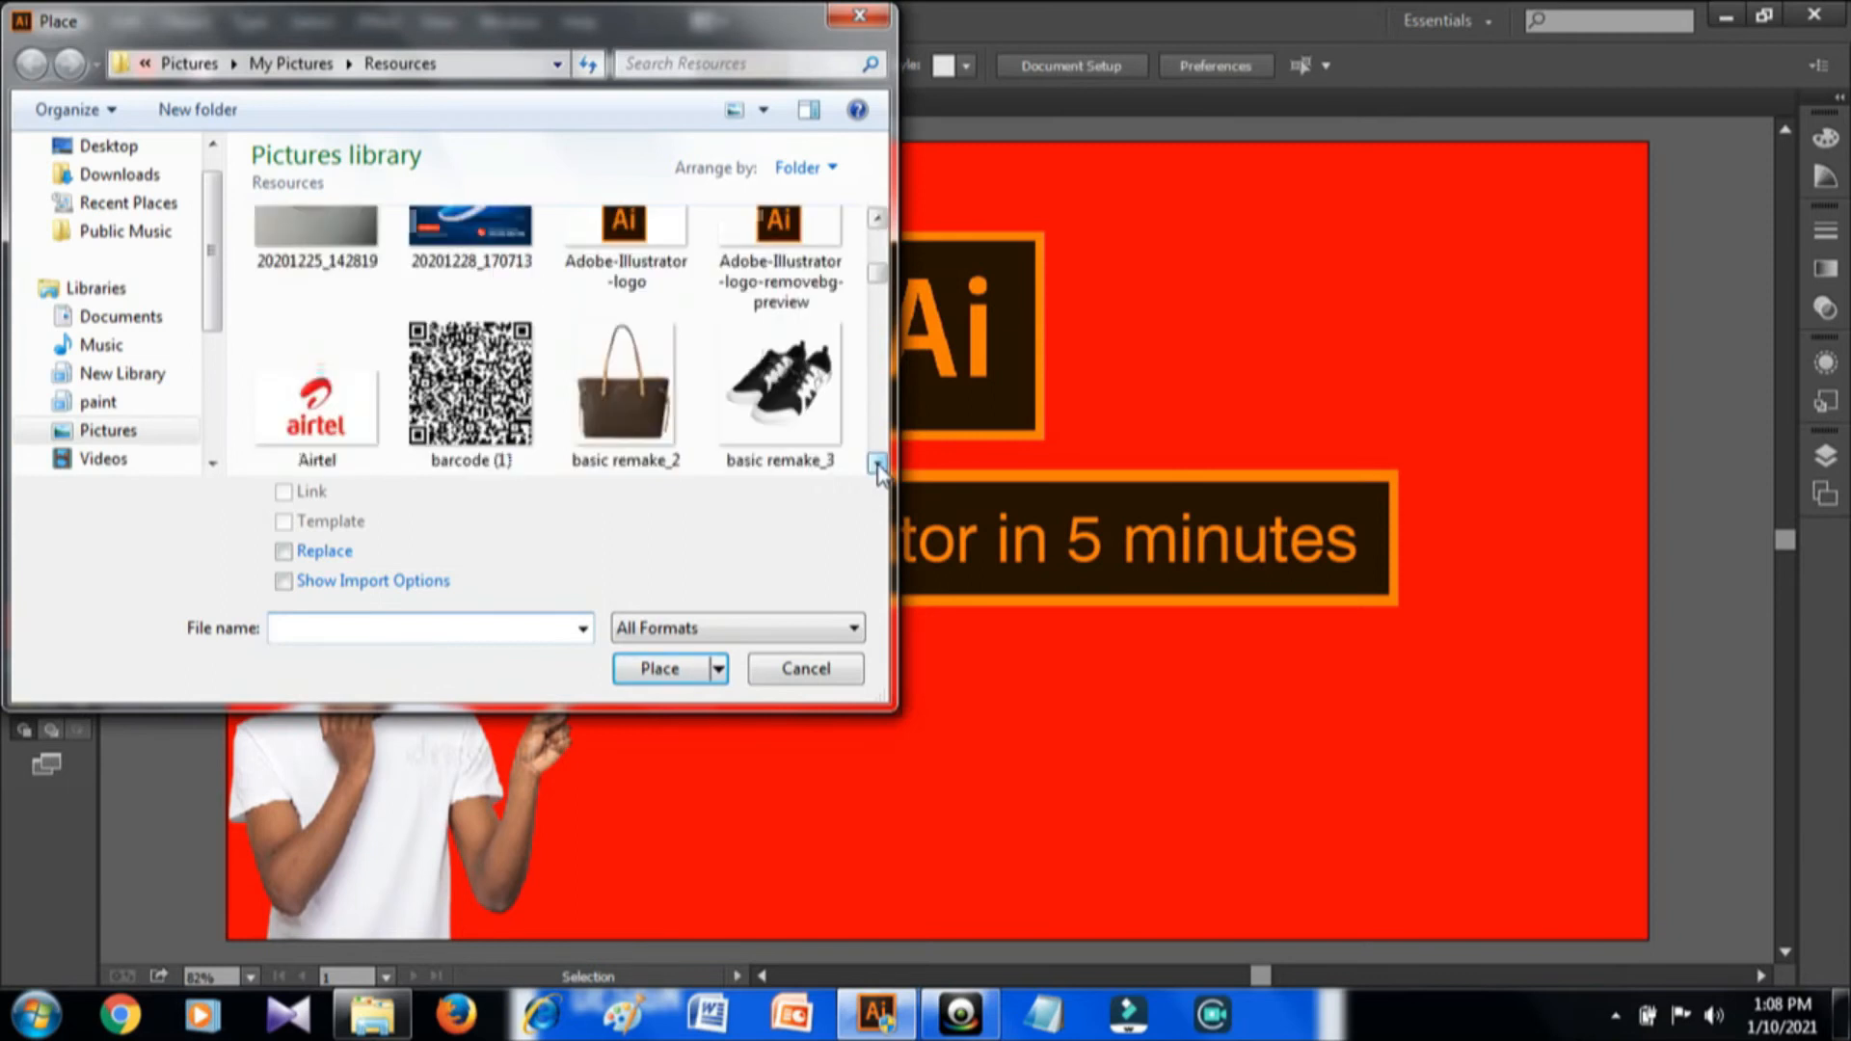
scroll(879, 467, down, 3)
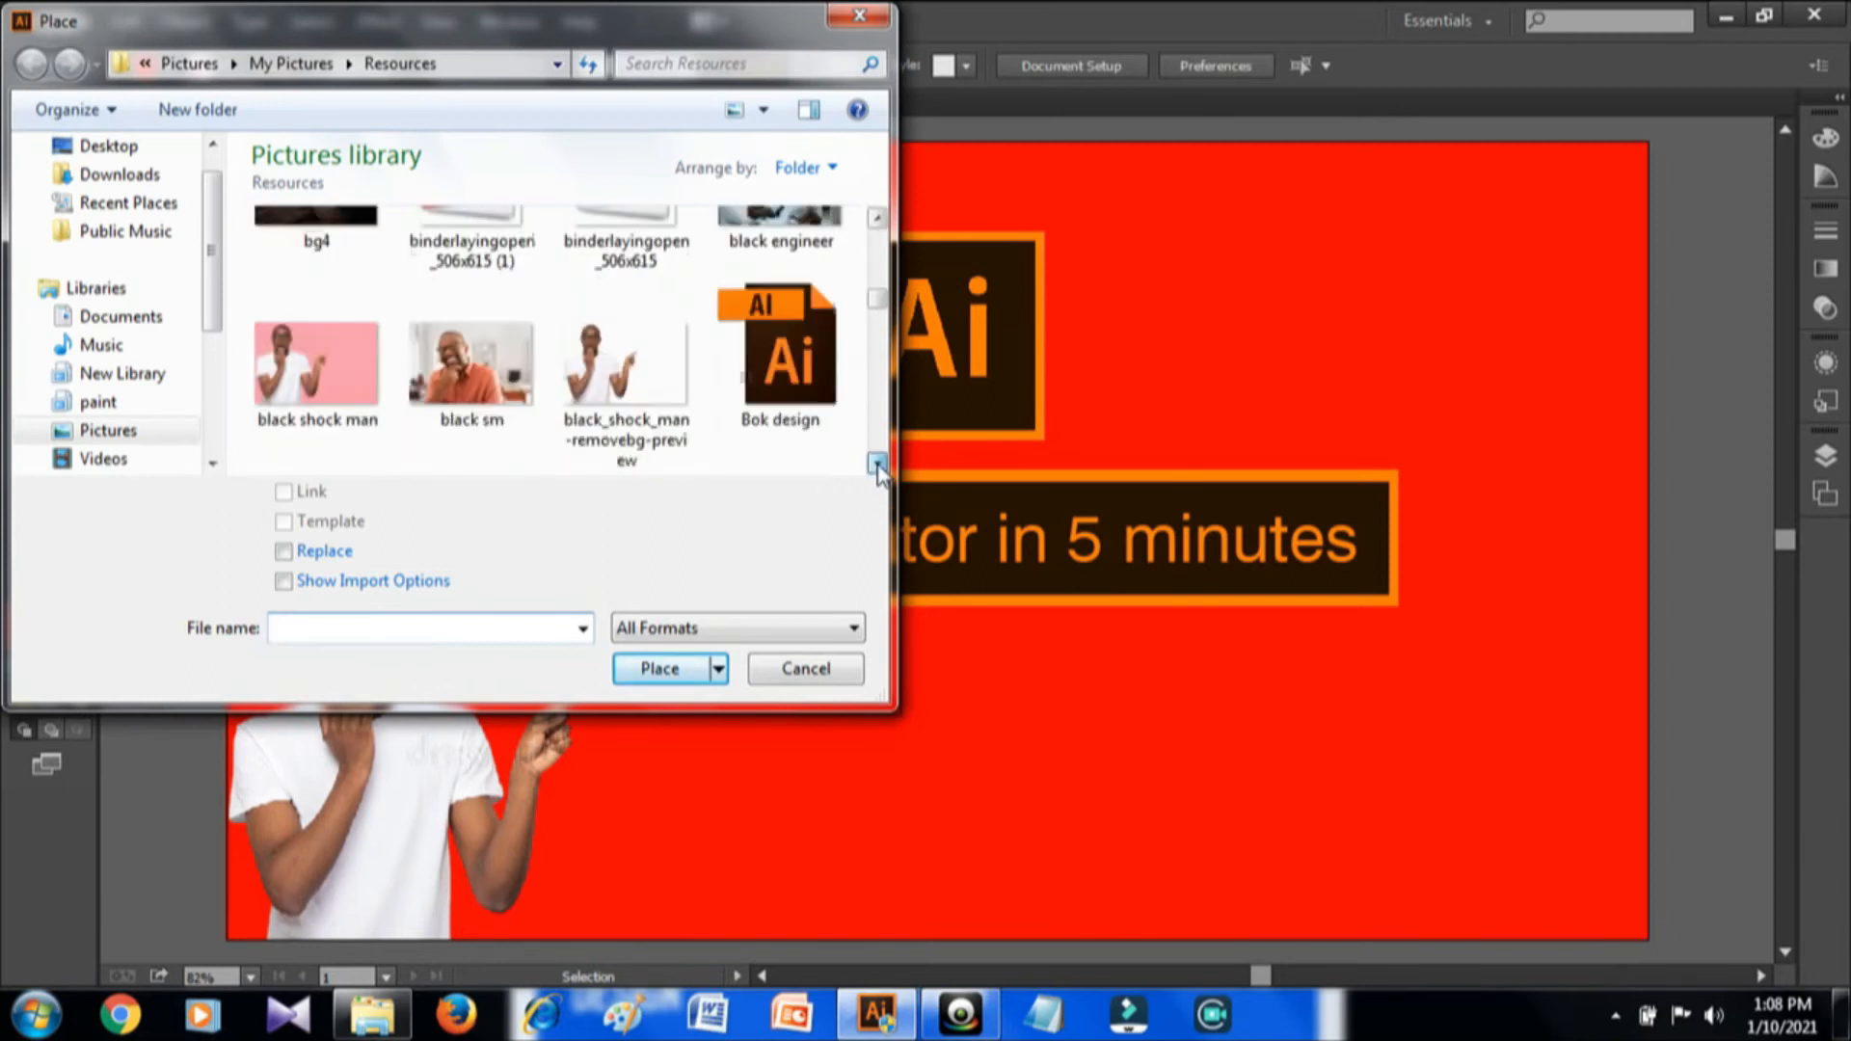
scroll(878, 468, down, 3)
scroll(878, 467, down, 3)
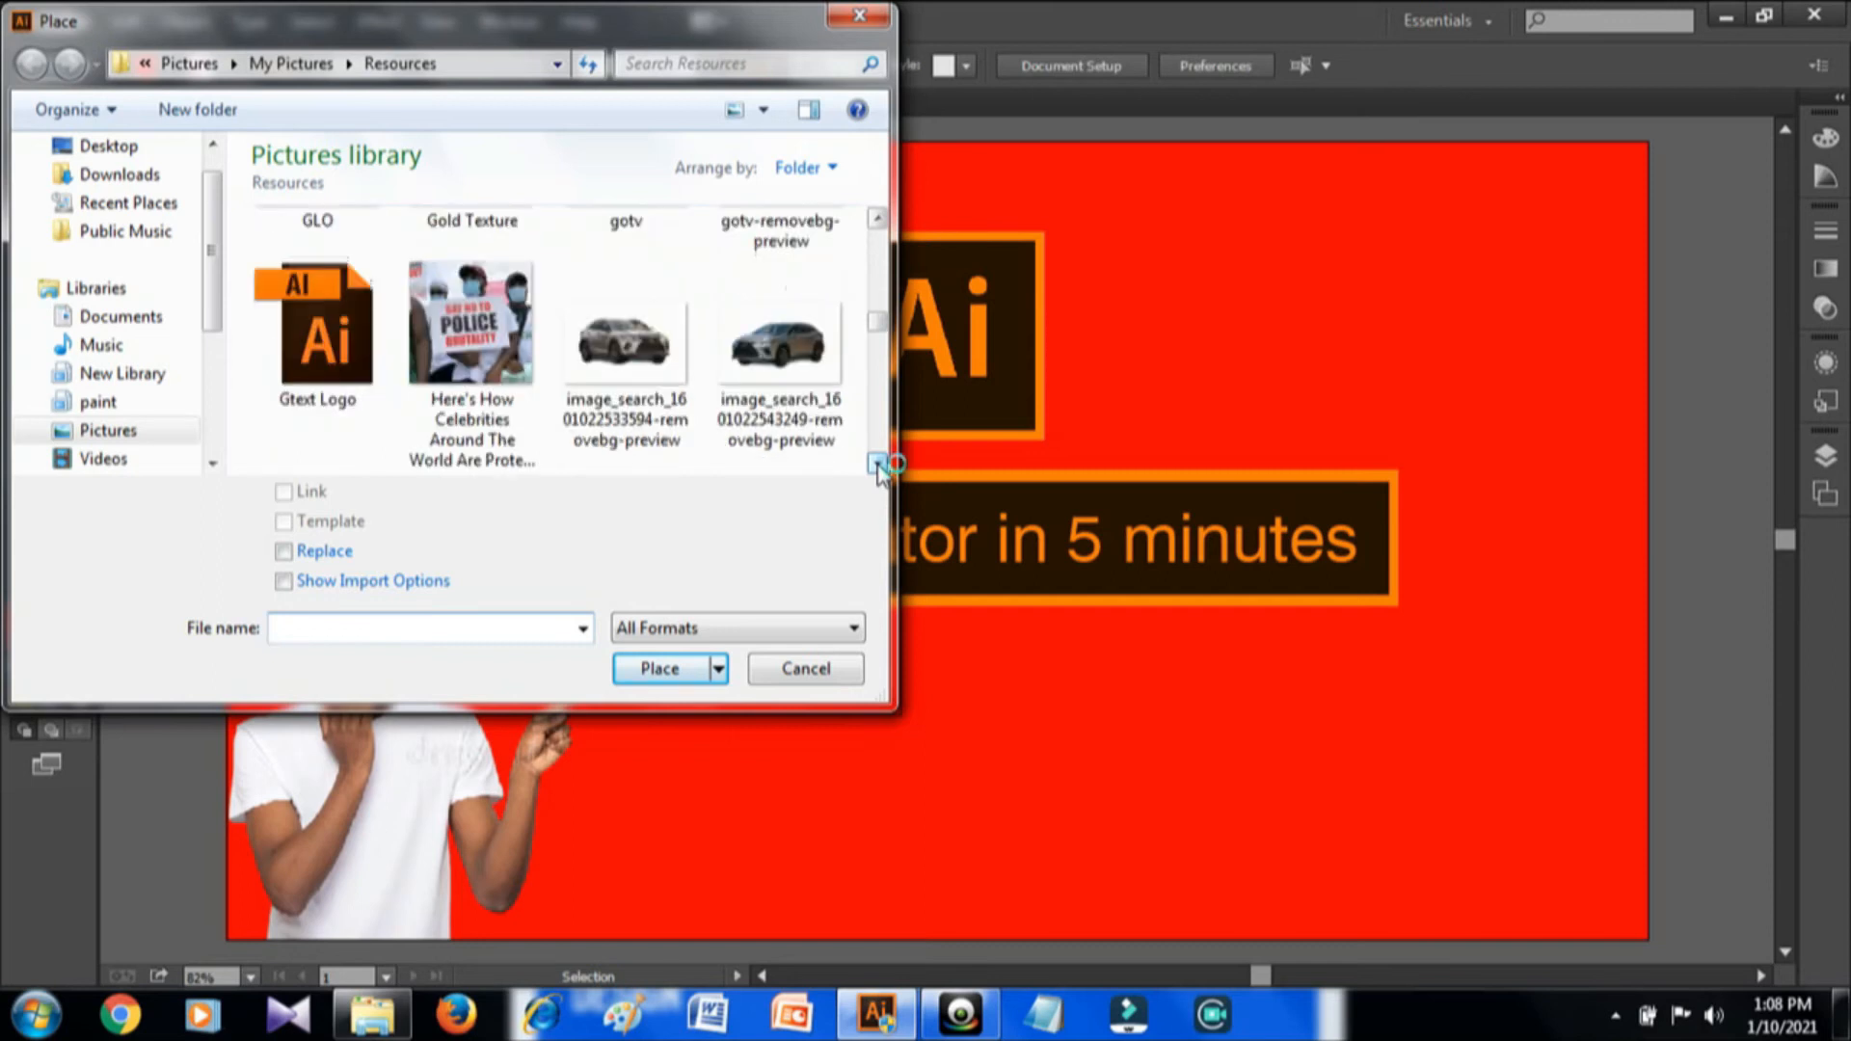
scroll(878, 468, down, 3)
scroll(878, 468, down, 3)
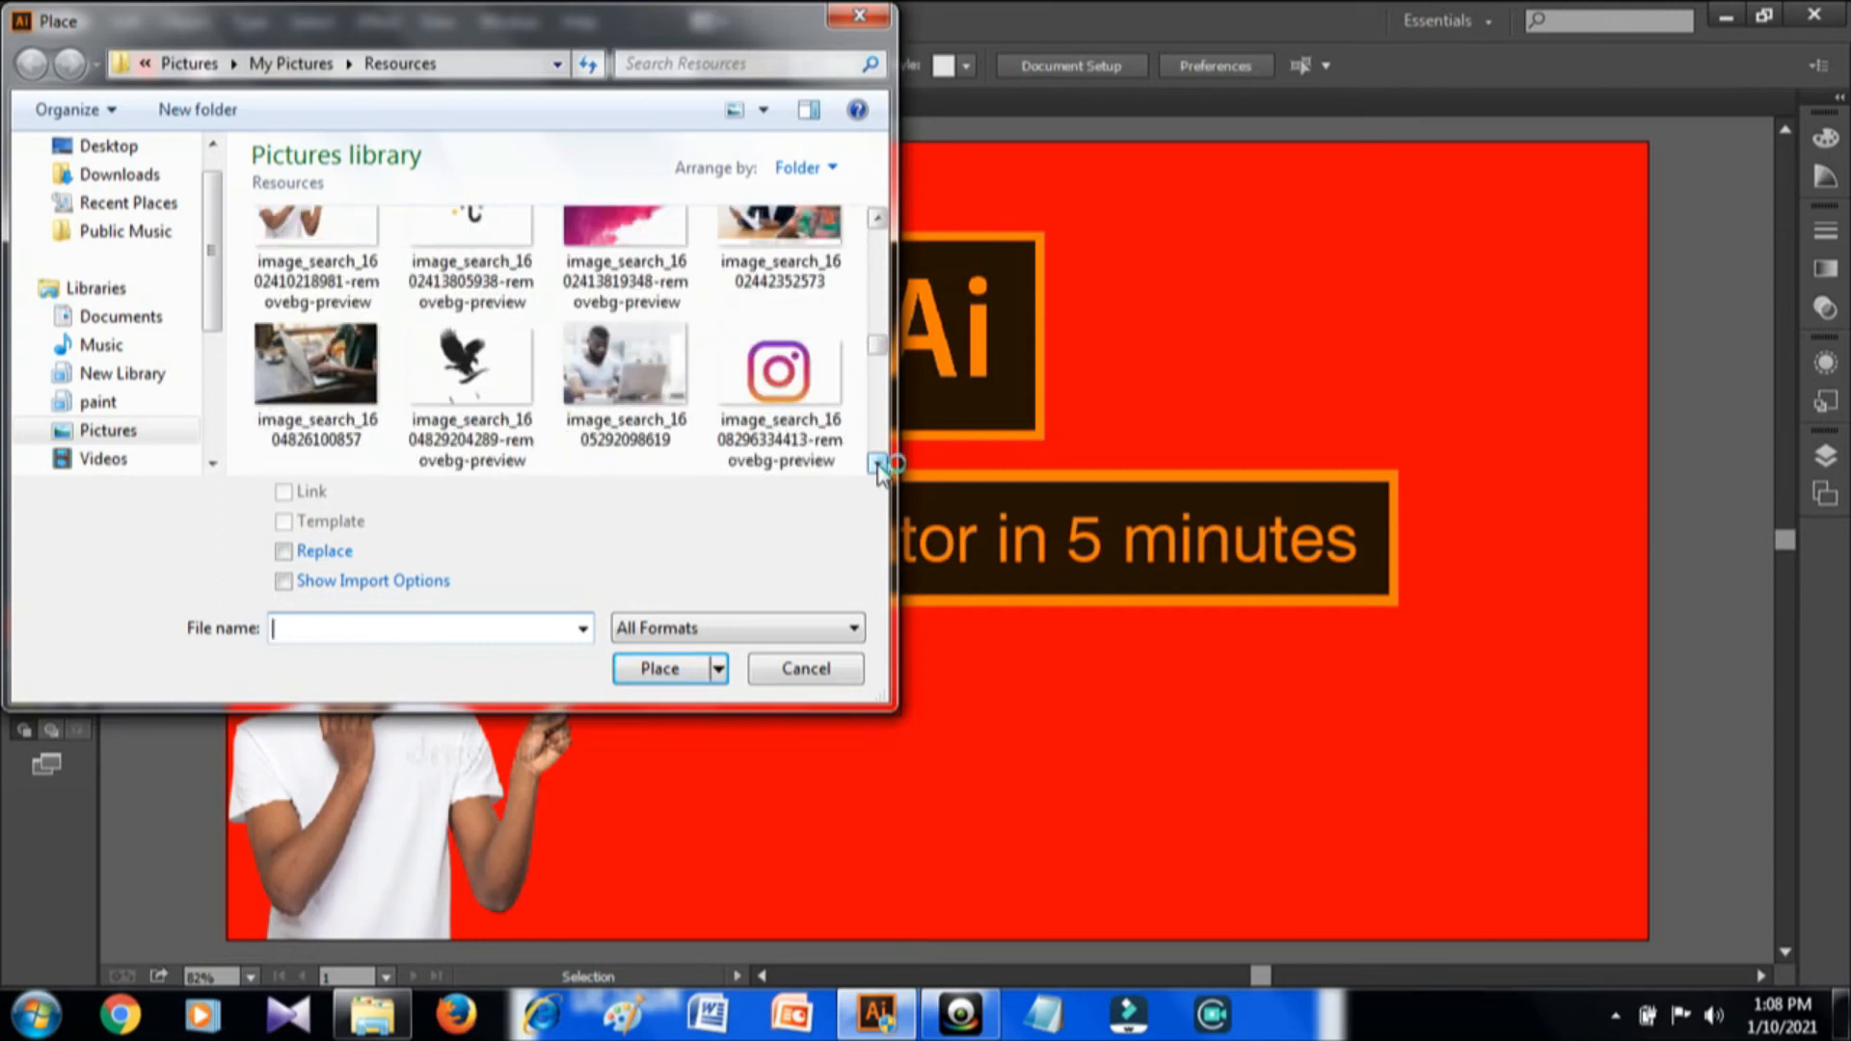
double_click(351, 399)
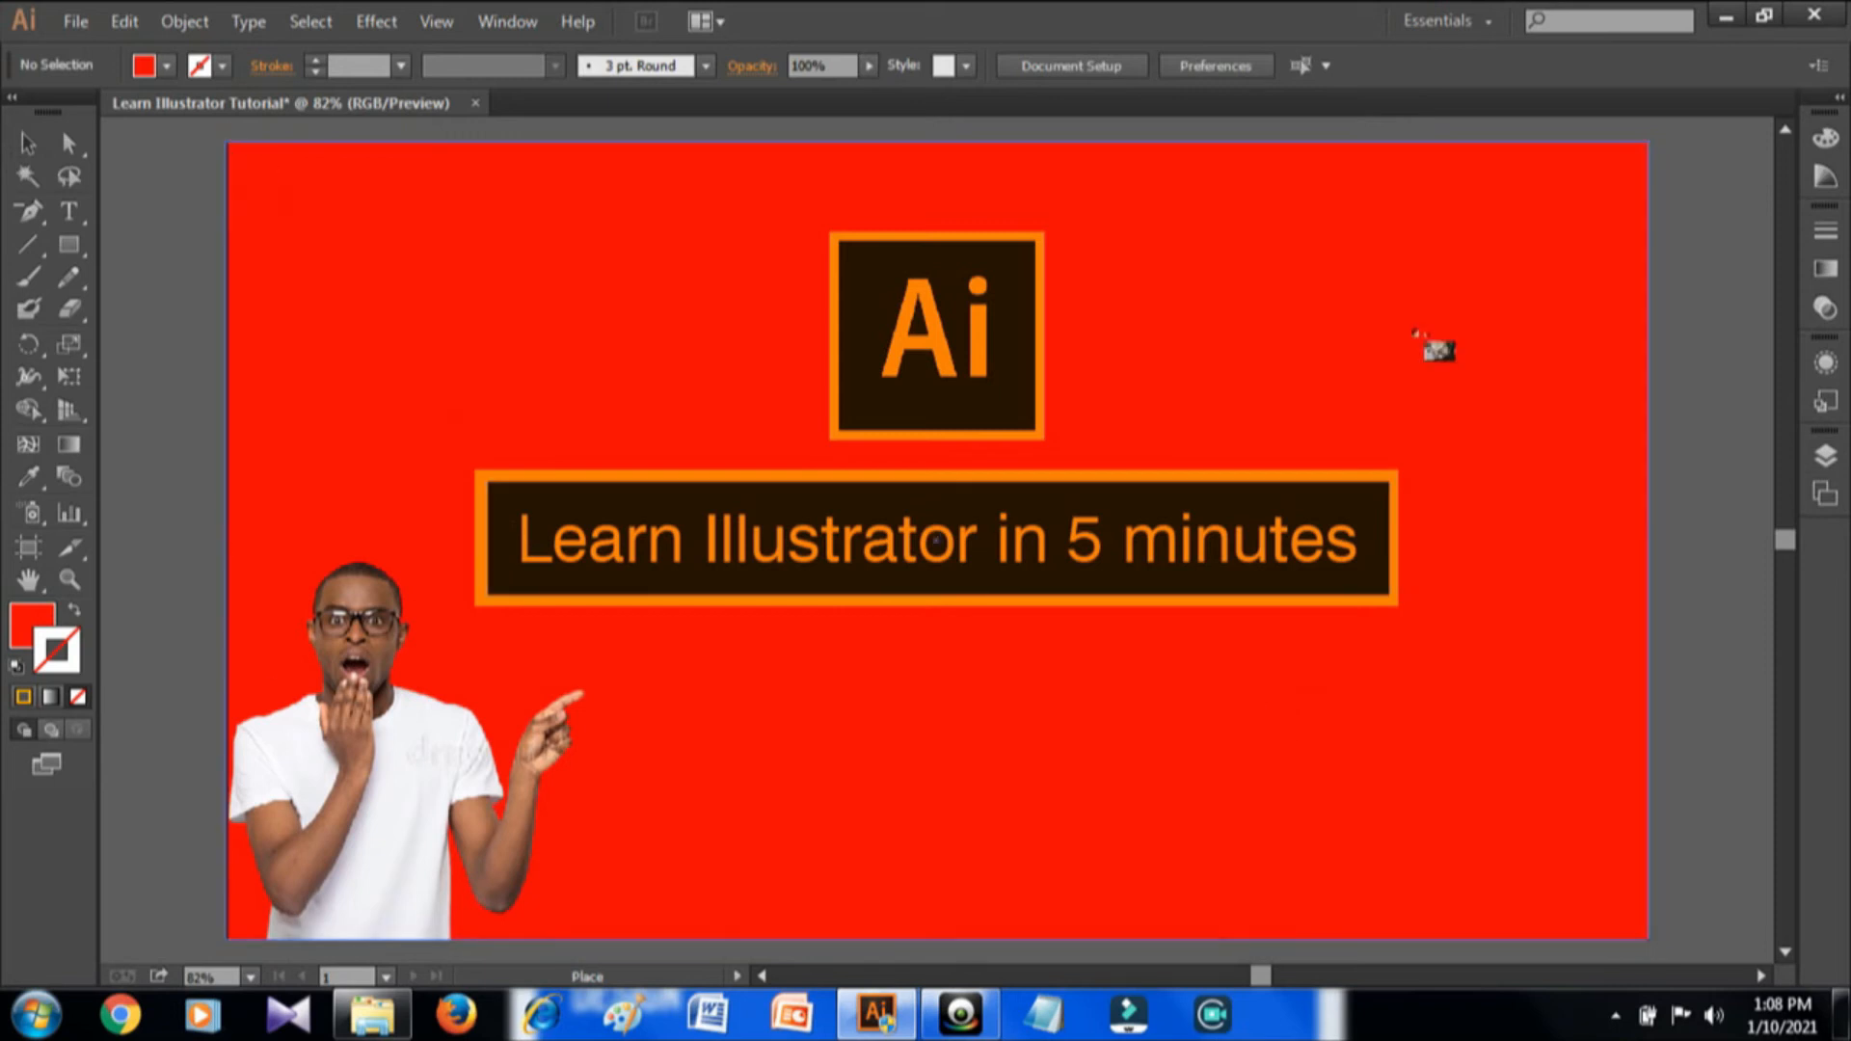
- Place the laptop photo from the artboard's upper-left corner at a size that covers the whole artboard, and deselect it
click(1706, 533)
key(ctrl+minus)
key(ctrl+minus)
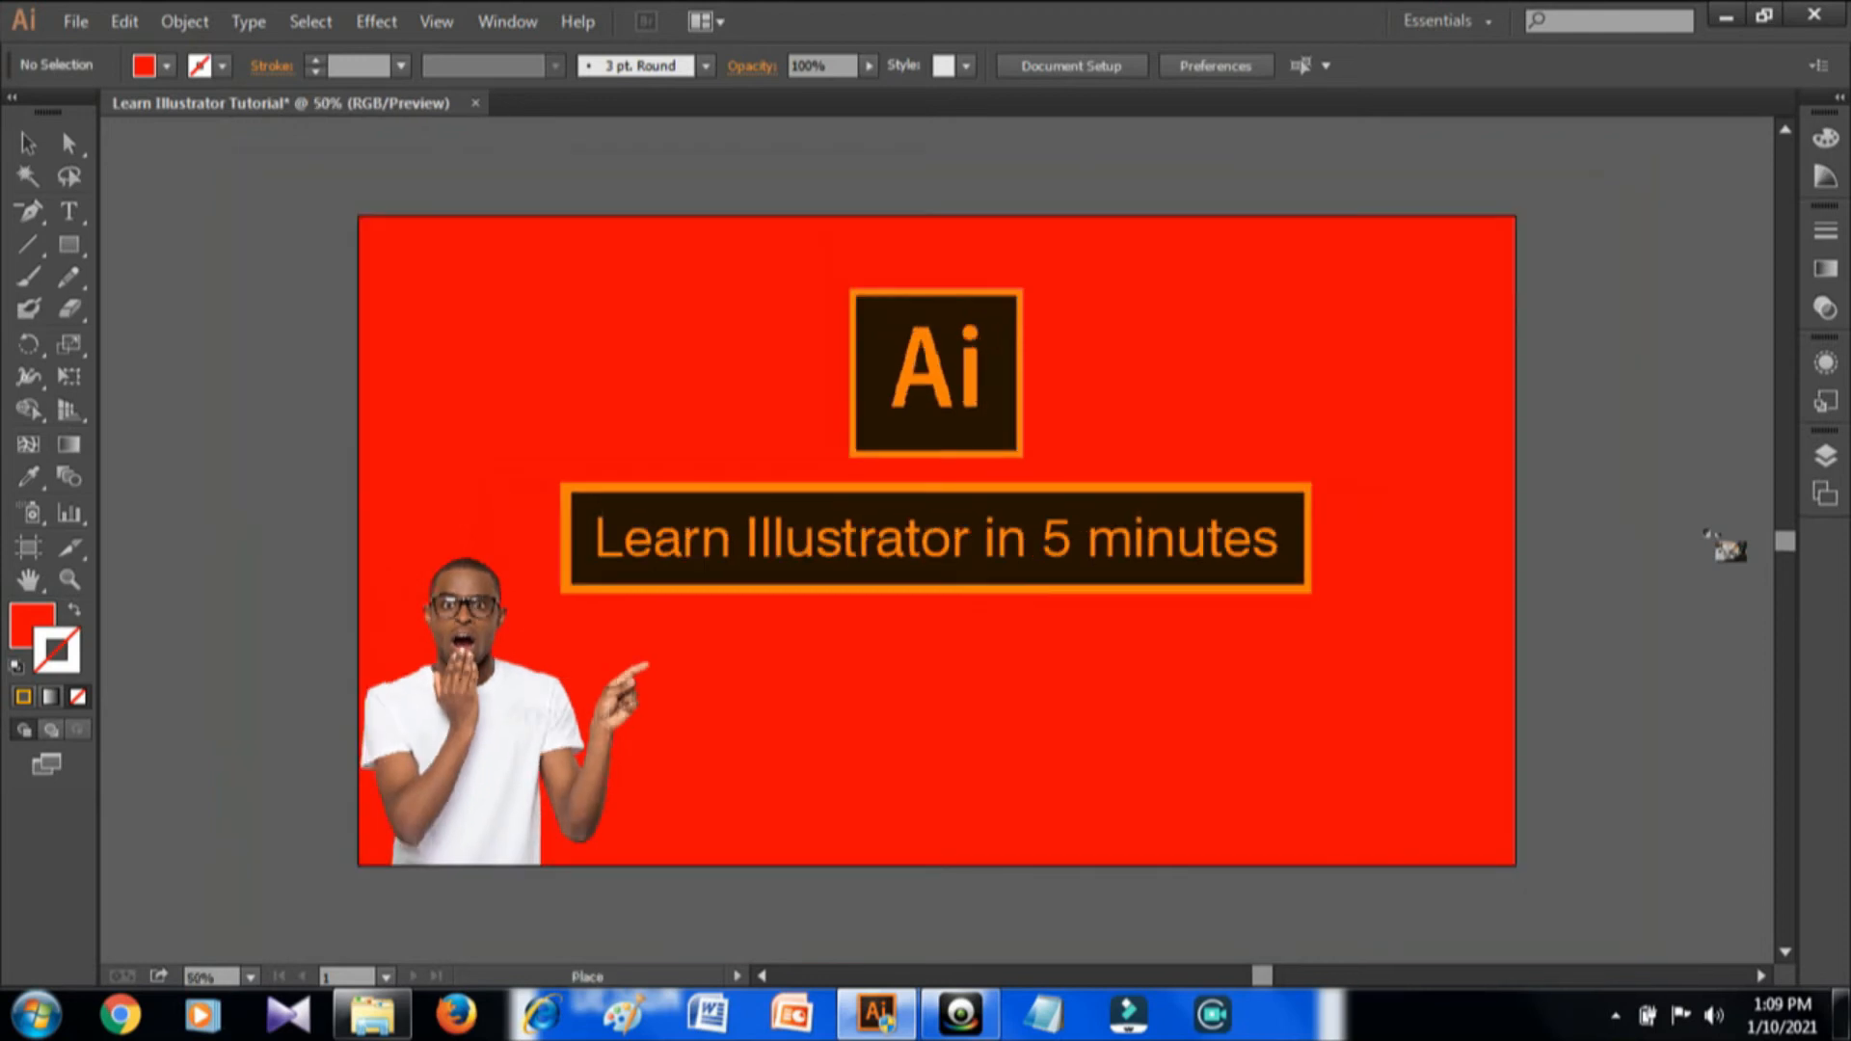
key(ctrl+minus)
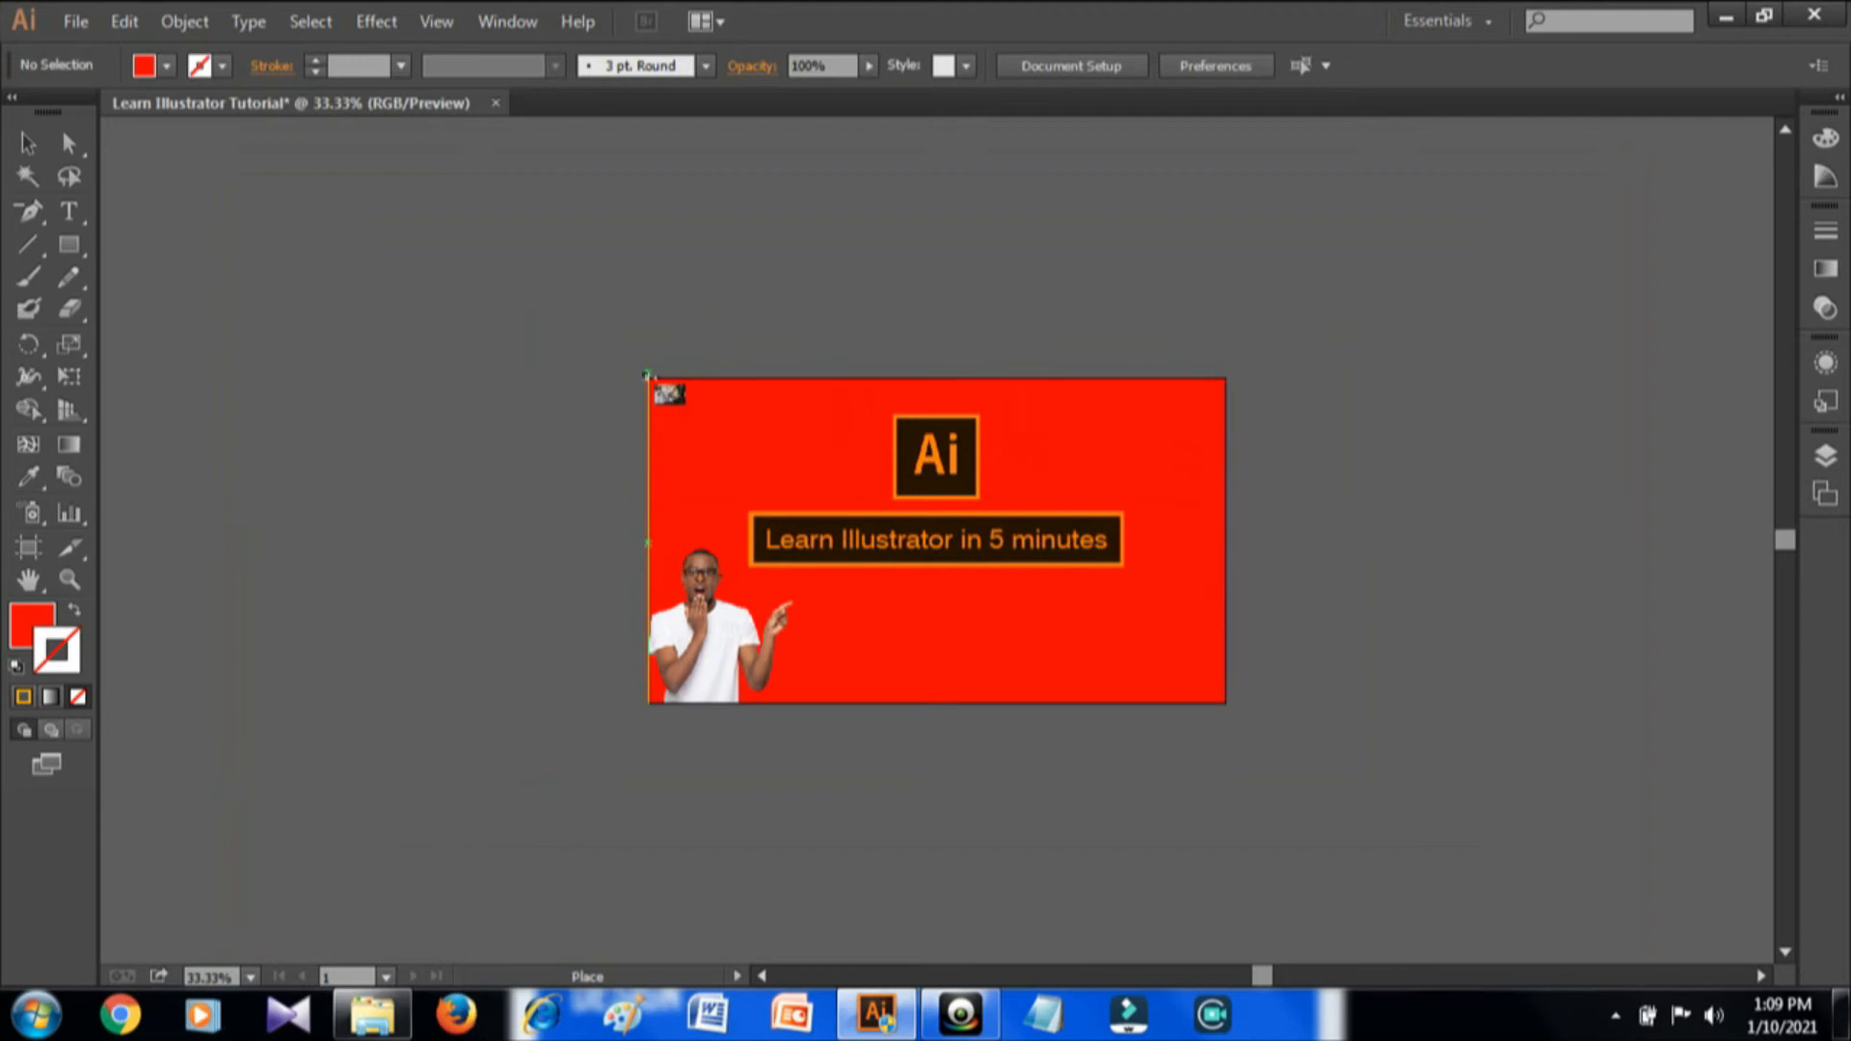
drag(647, 373, 1358, 751)
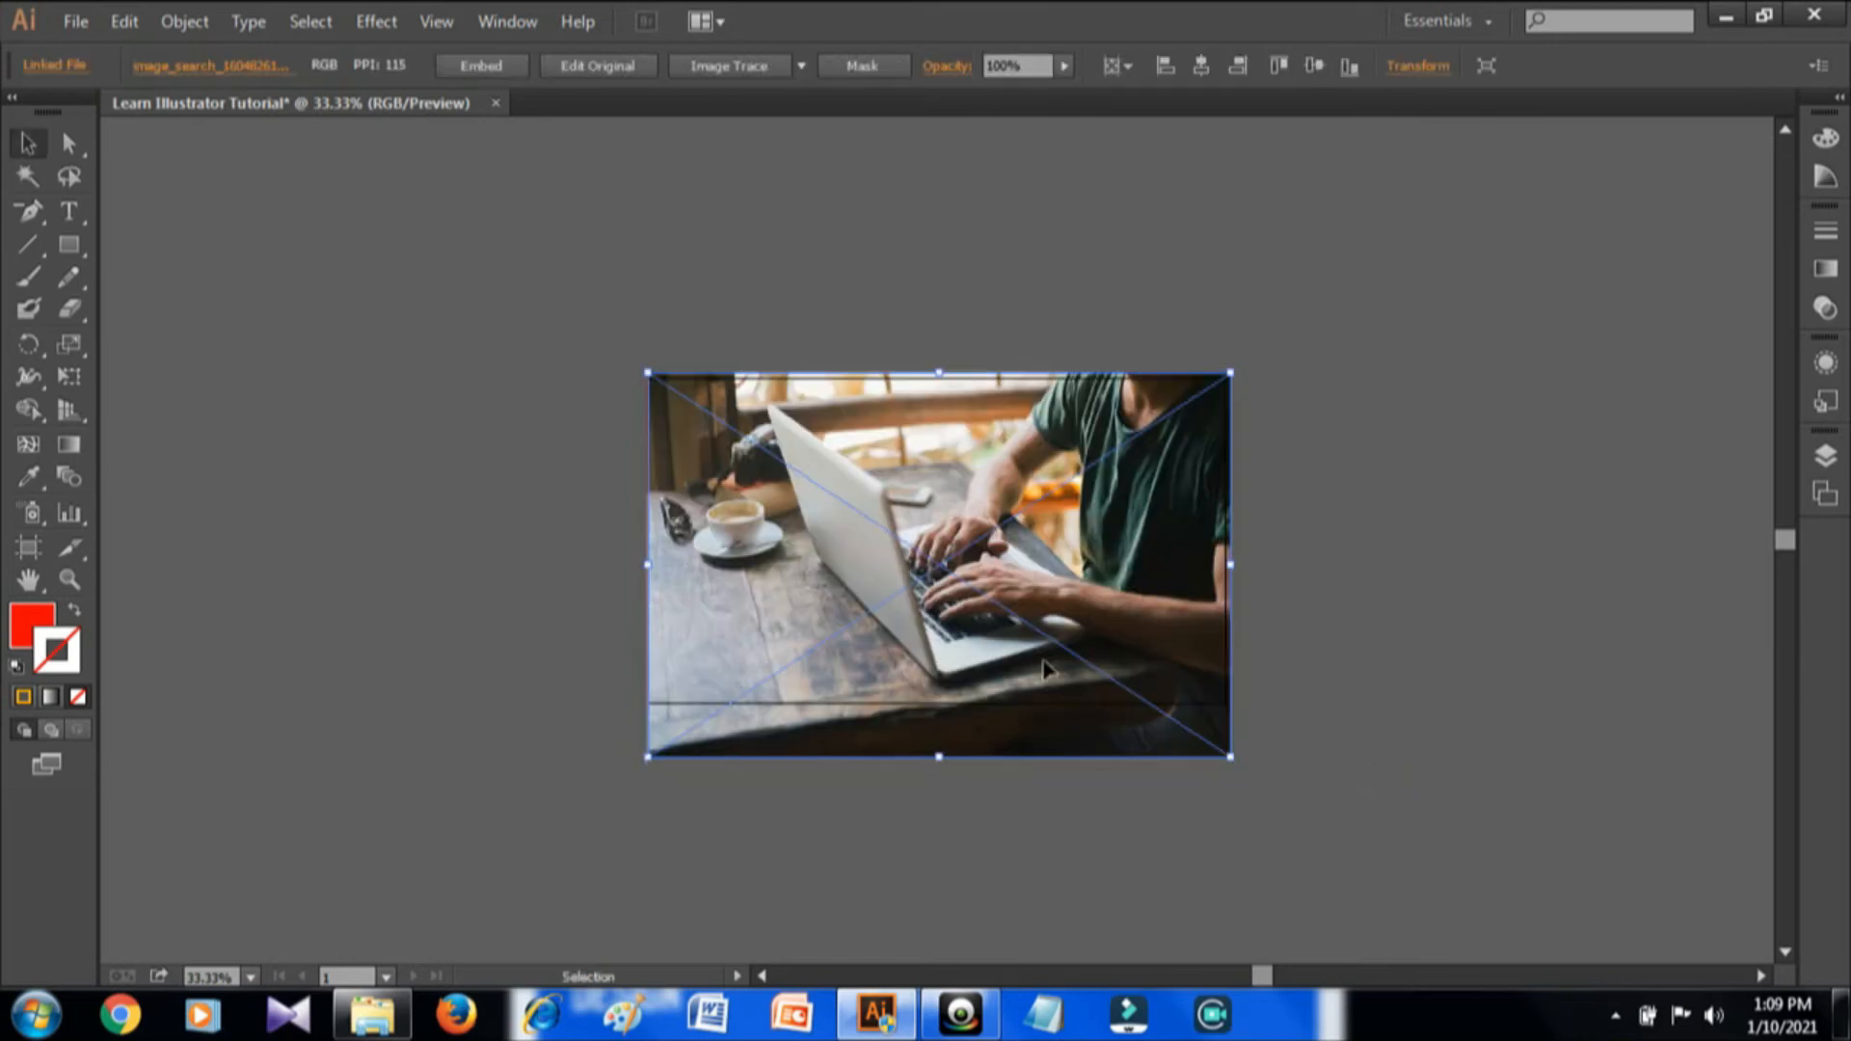
click(1364, 568)
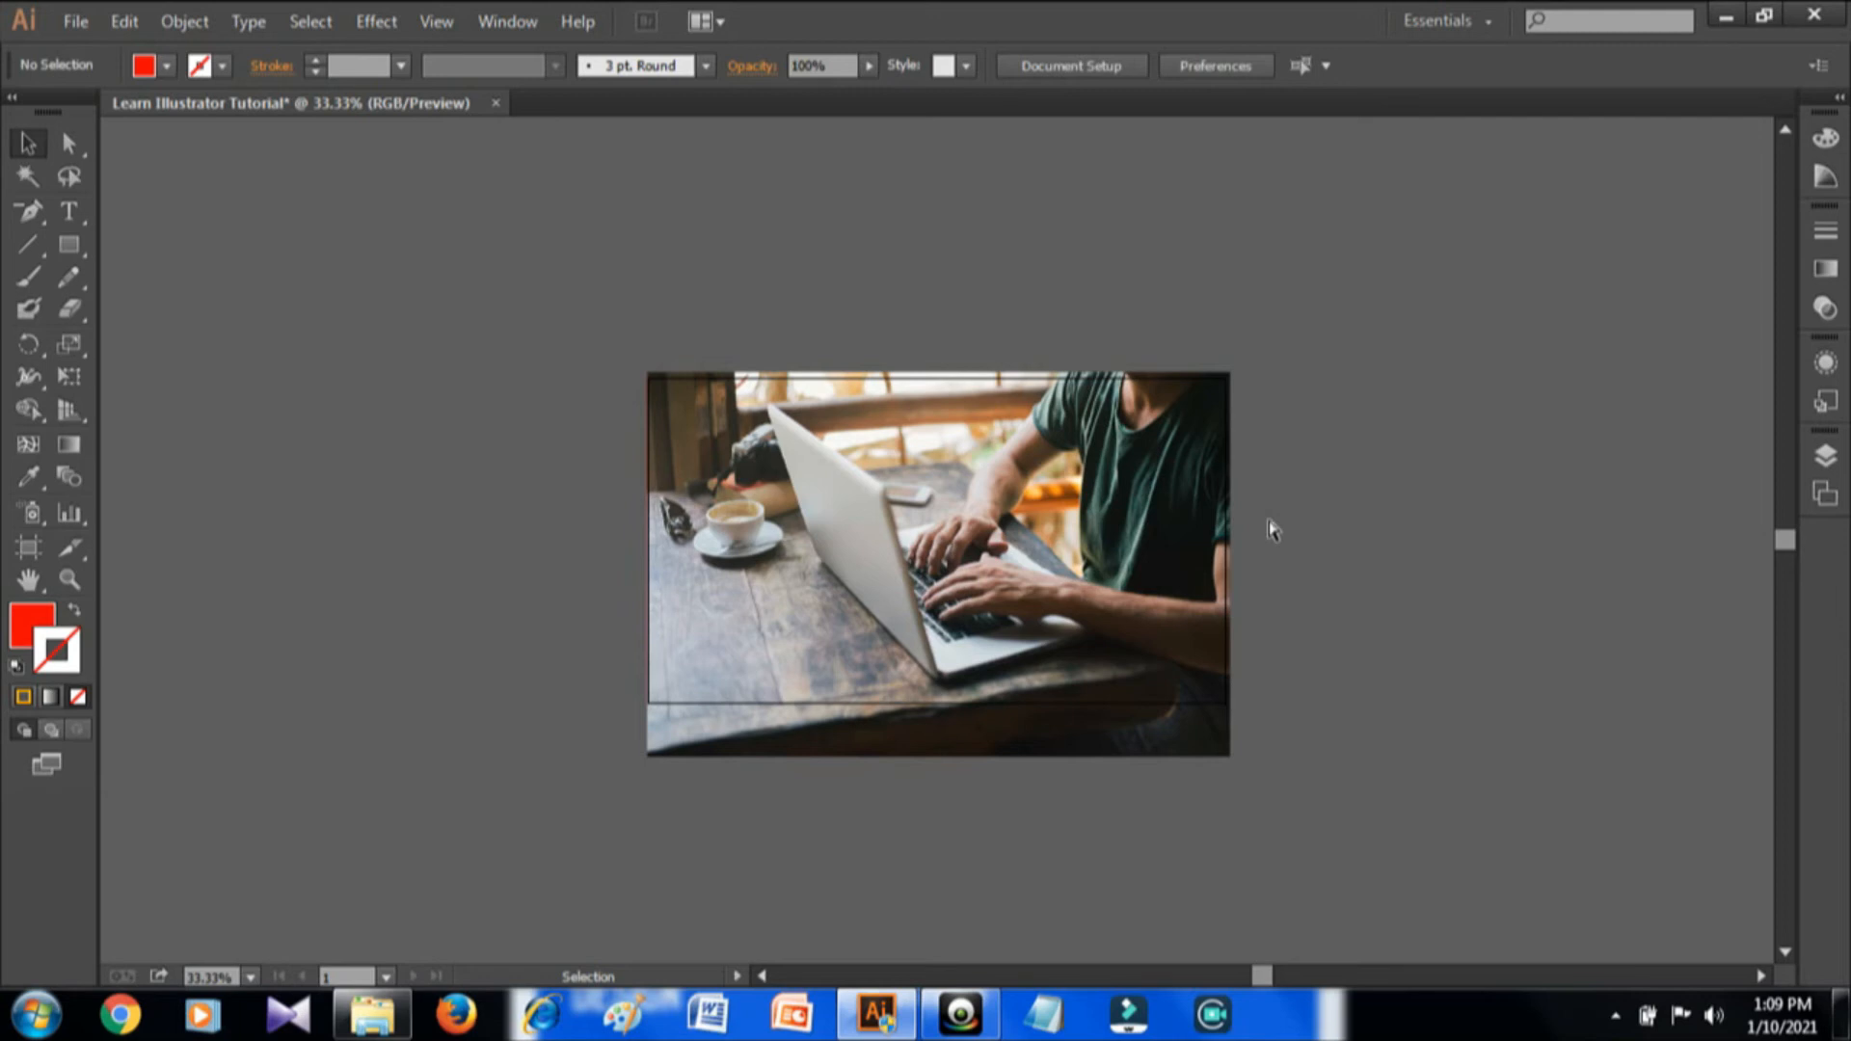
- Send the laptop photo to the back, behind the red background and all other artwork
key(ctrl+plus)
key(plus)
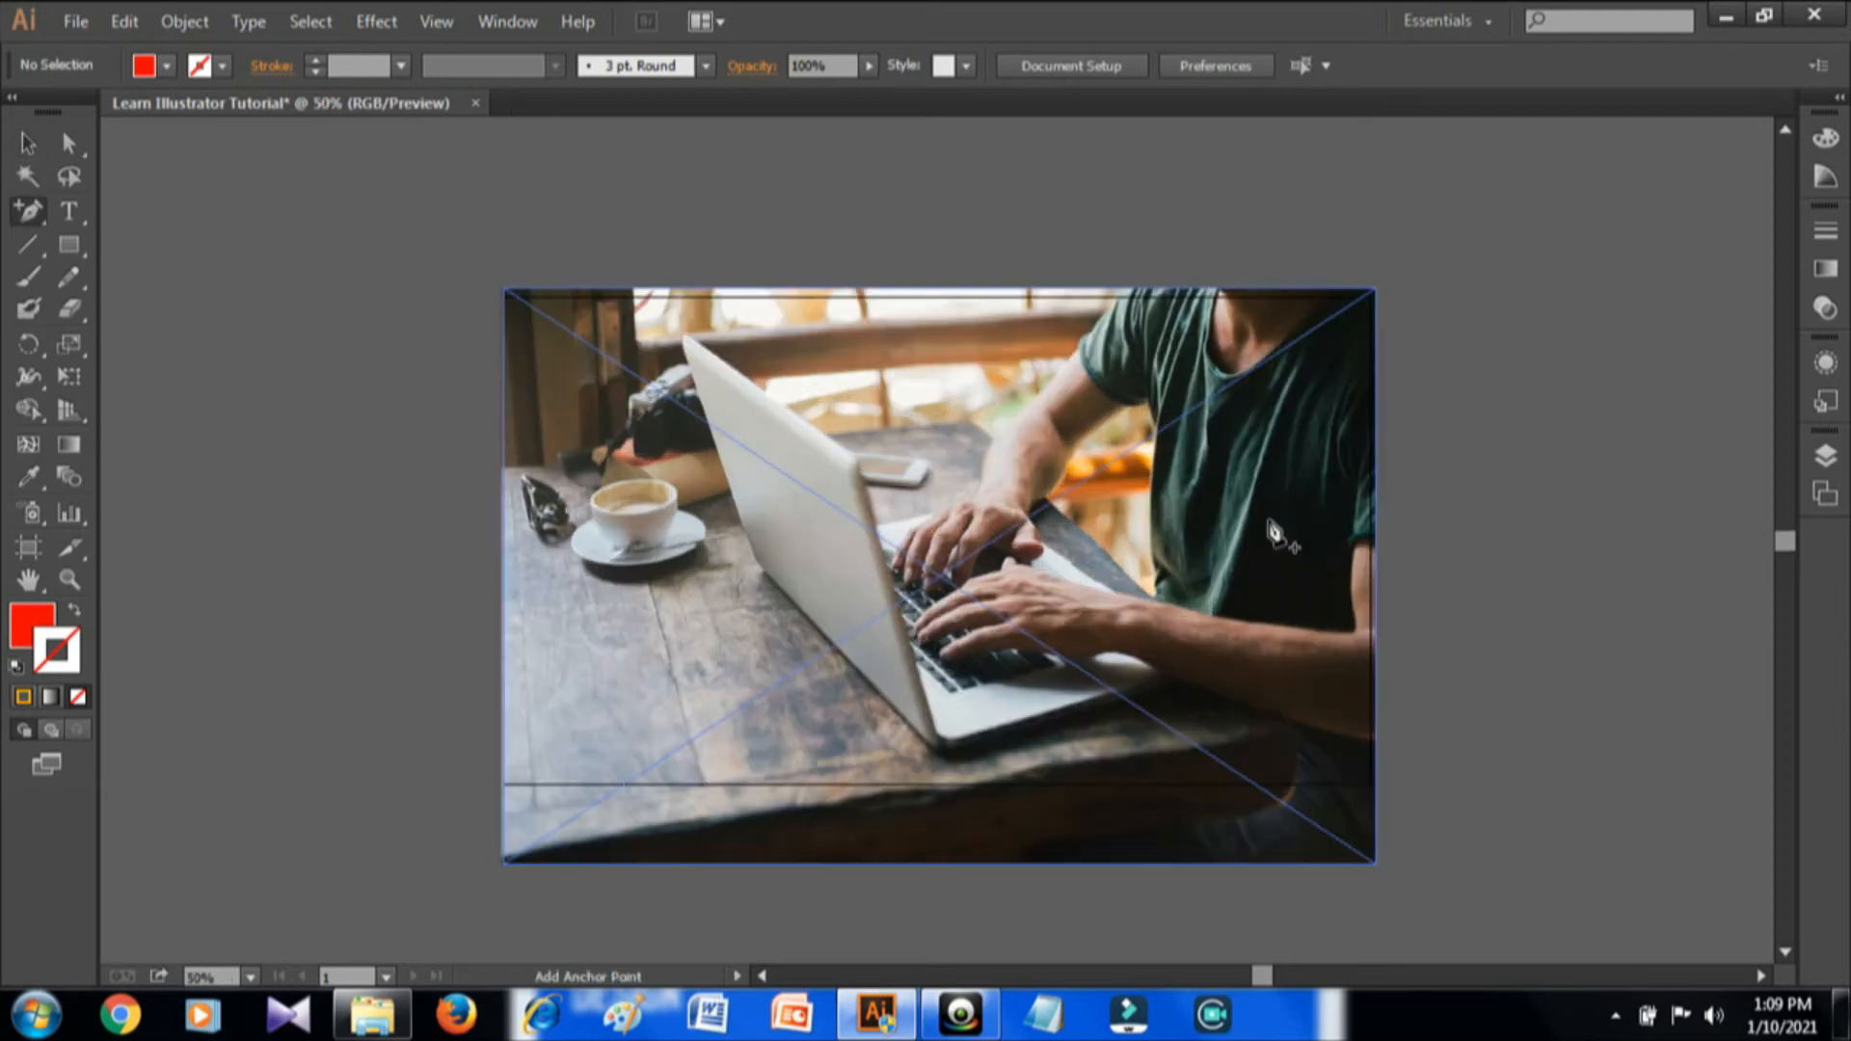
key(ctrl+plus)
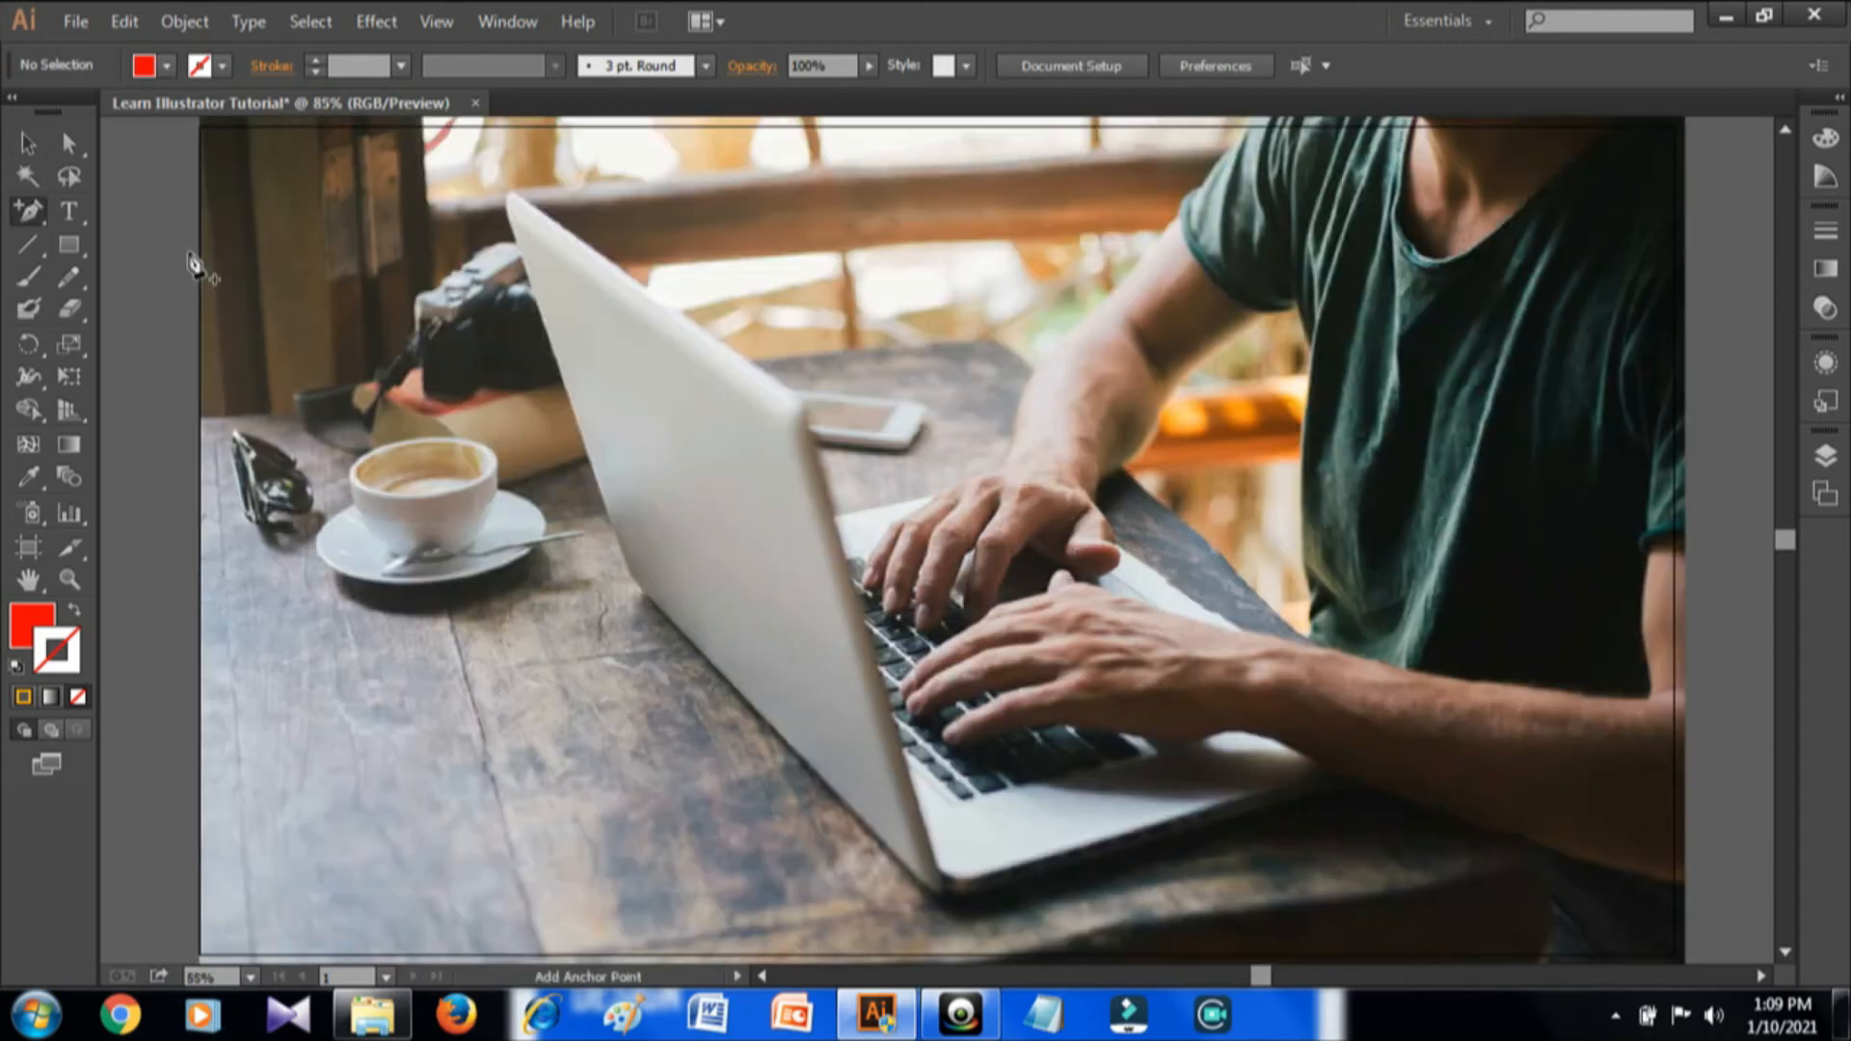
click(21, 144)
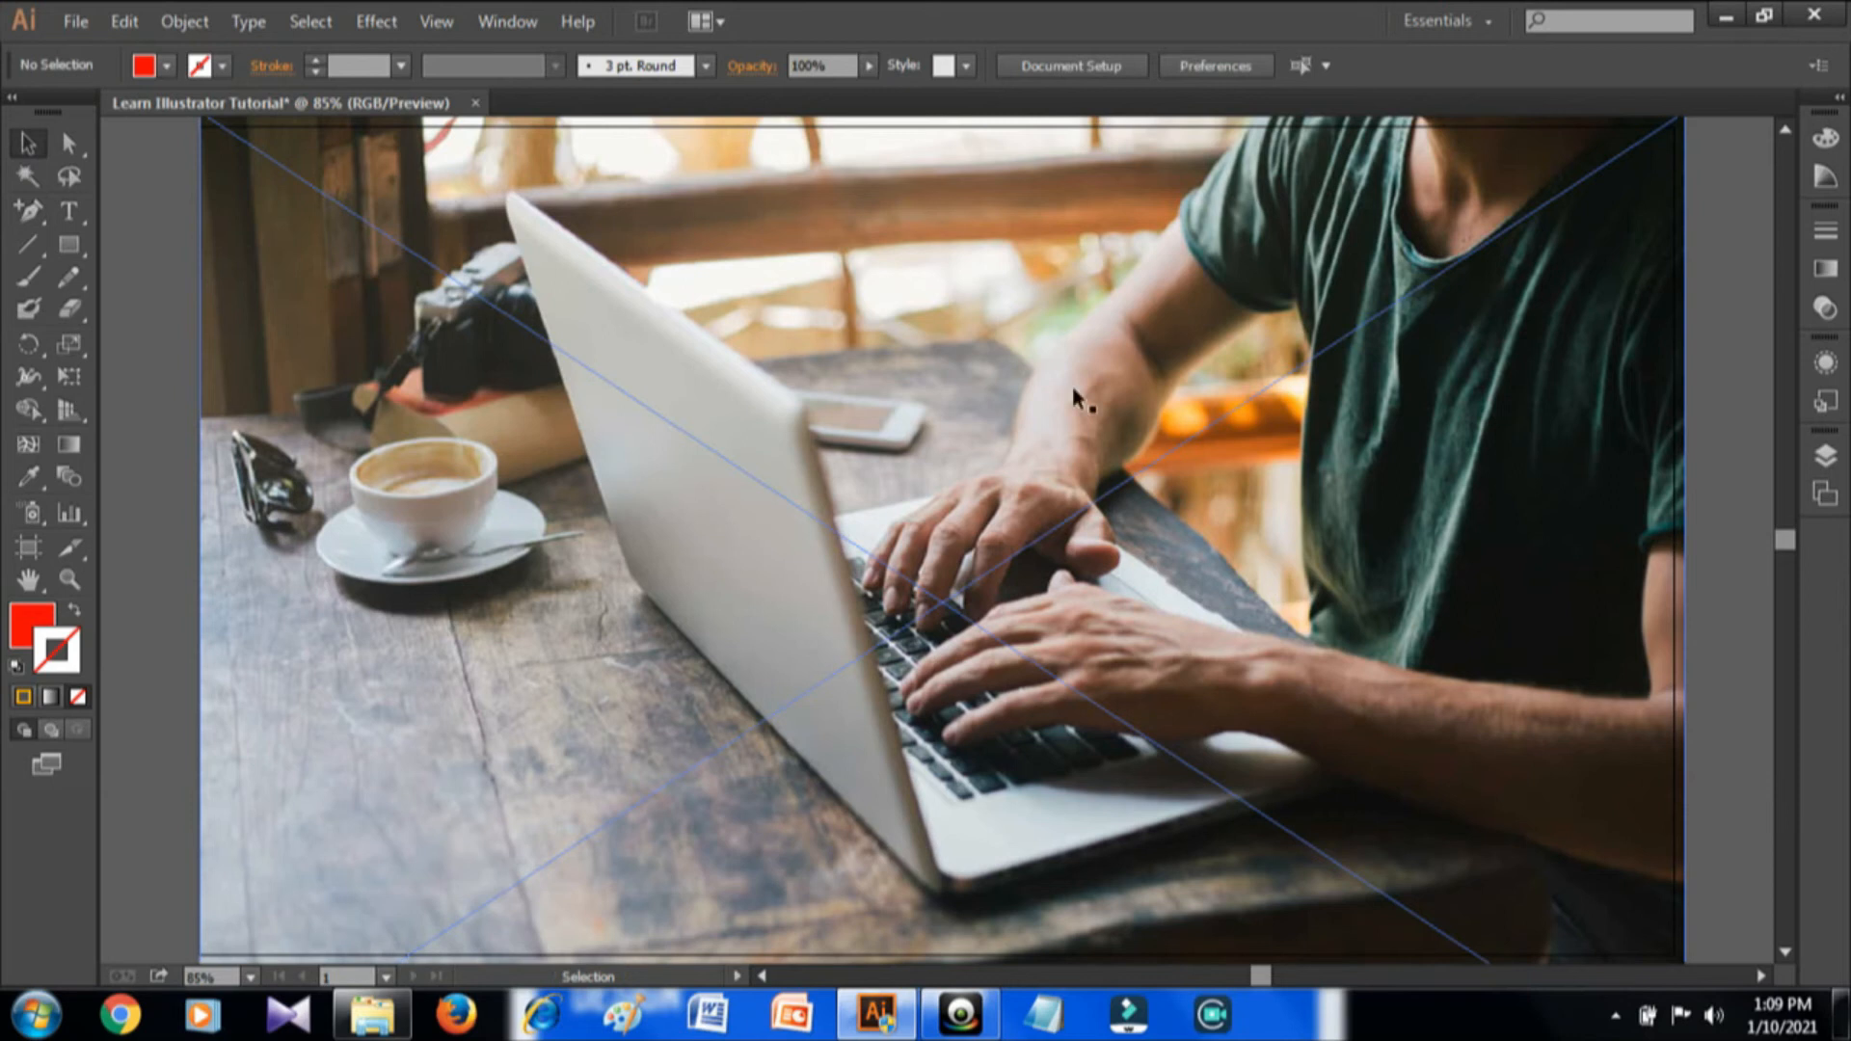
right_click(1073, 447)
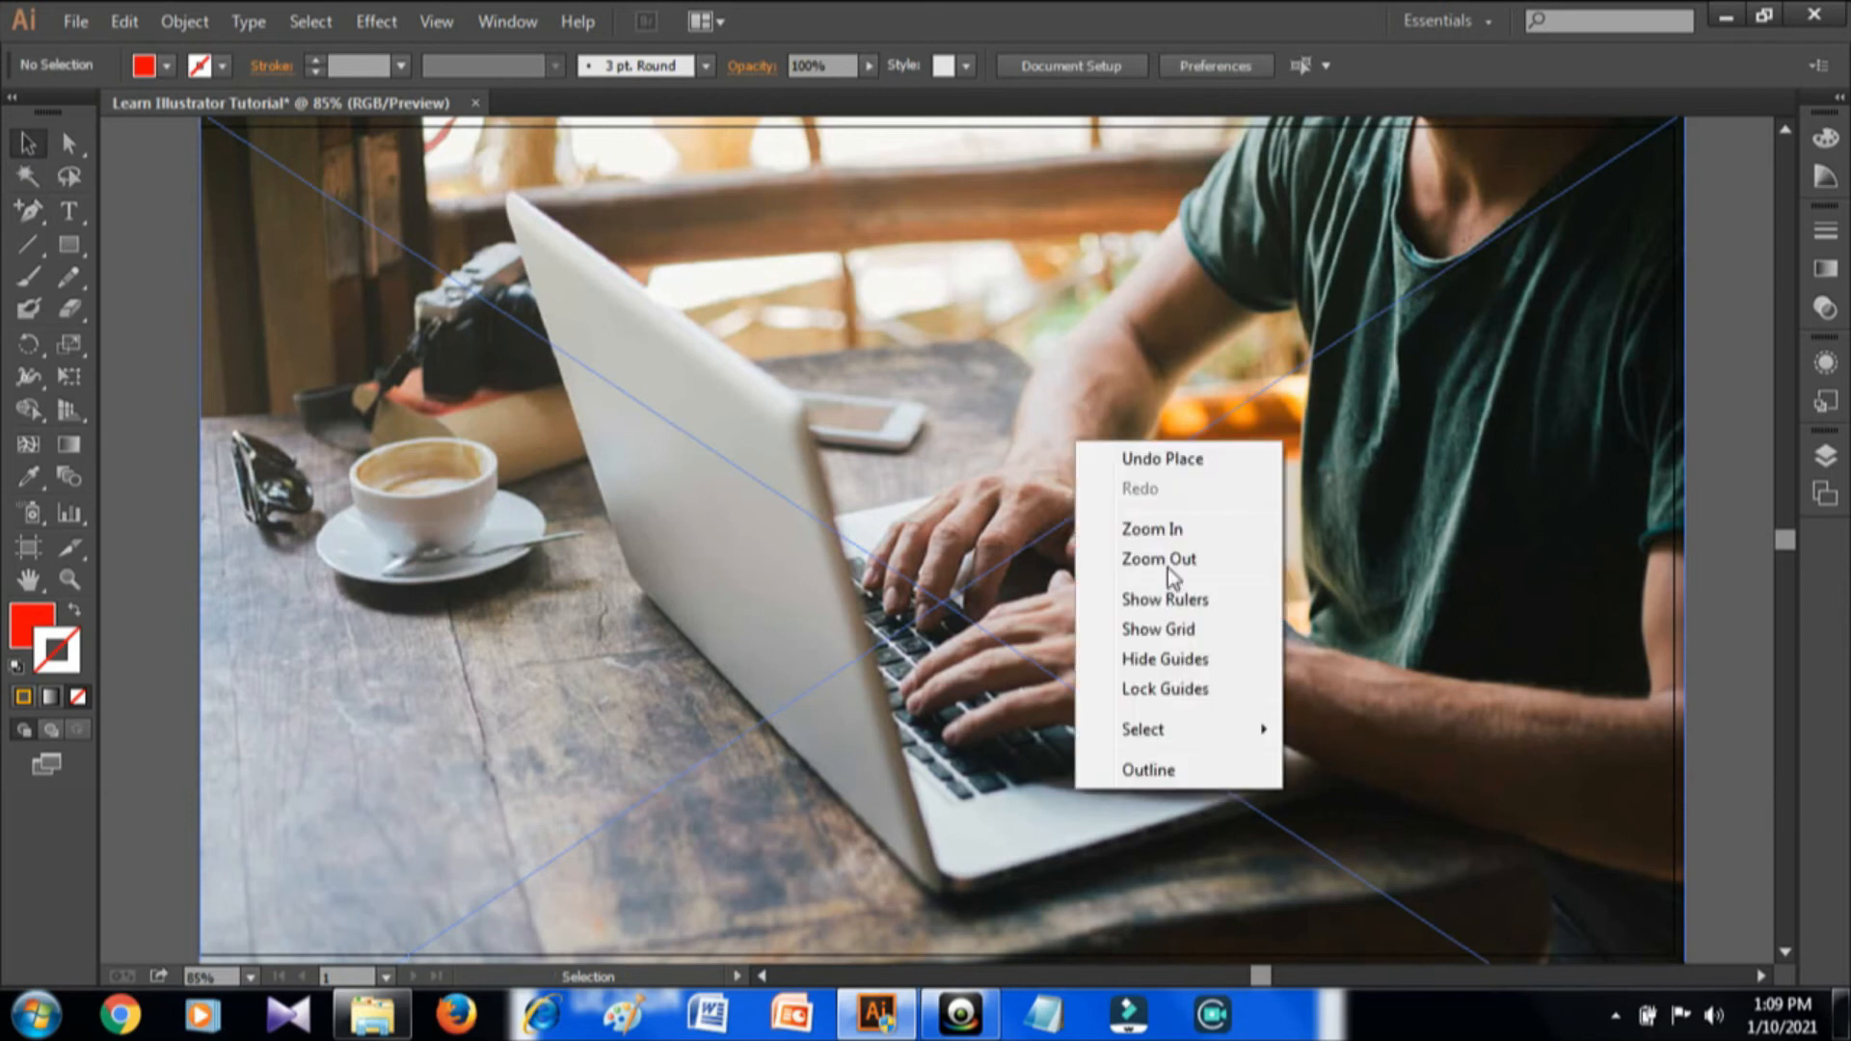
click(913, 663)
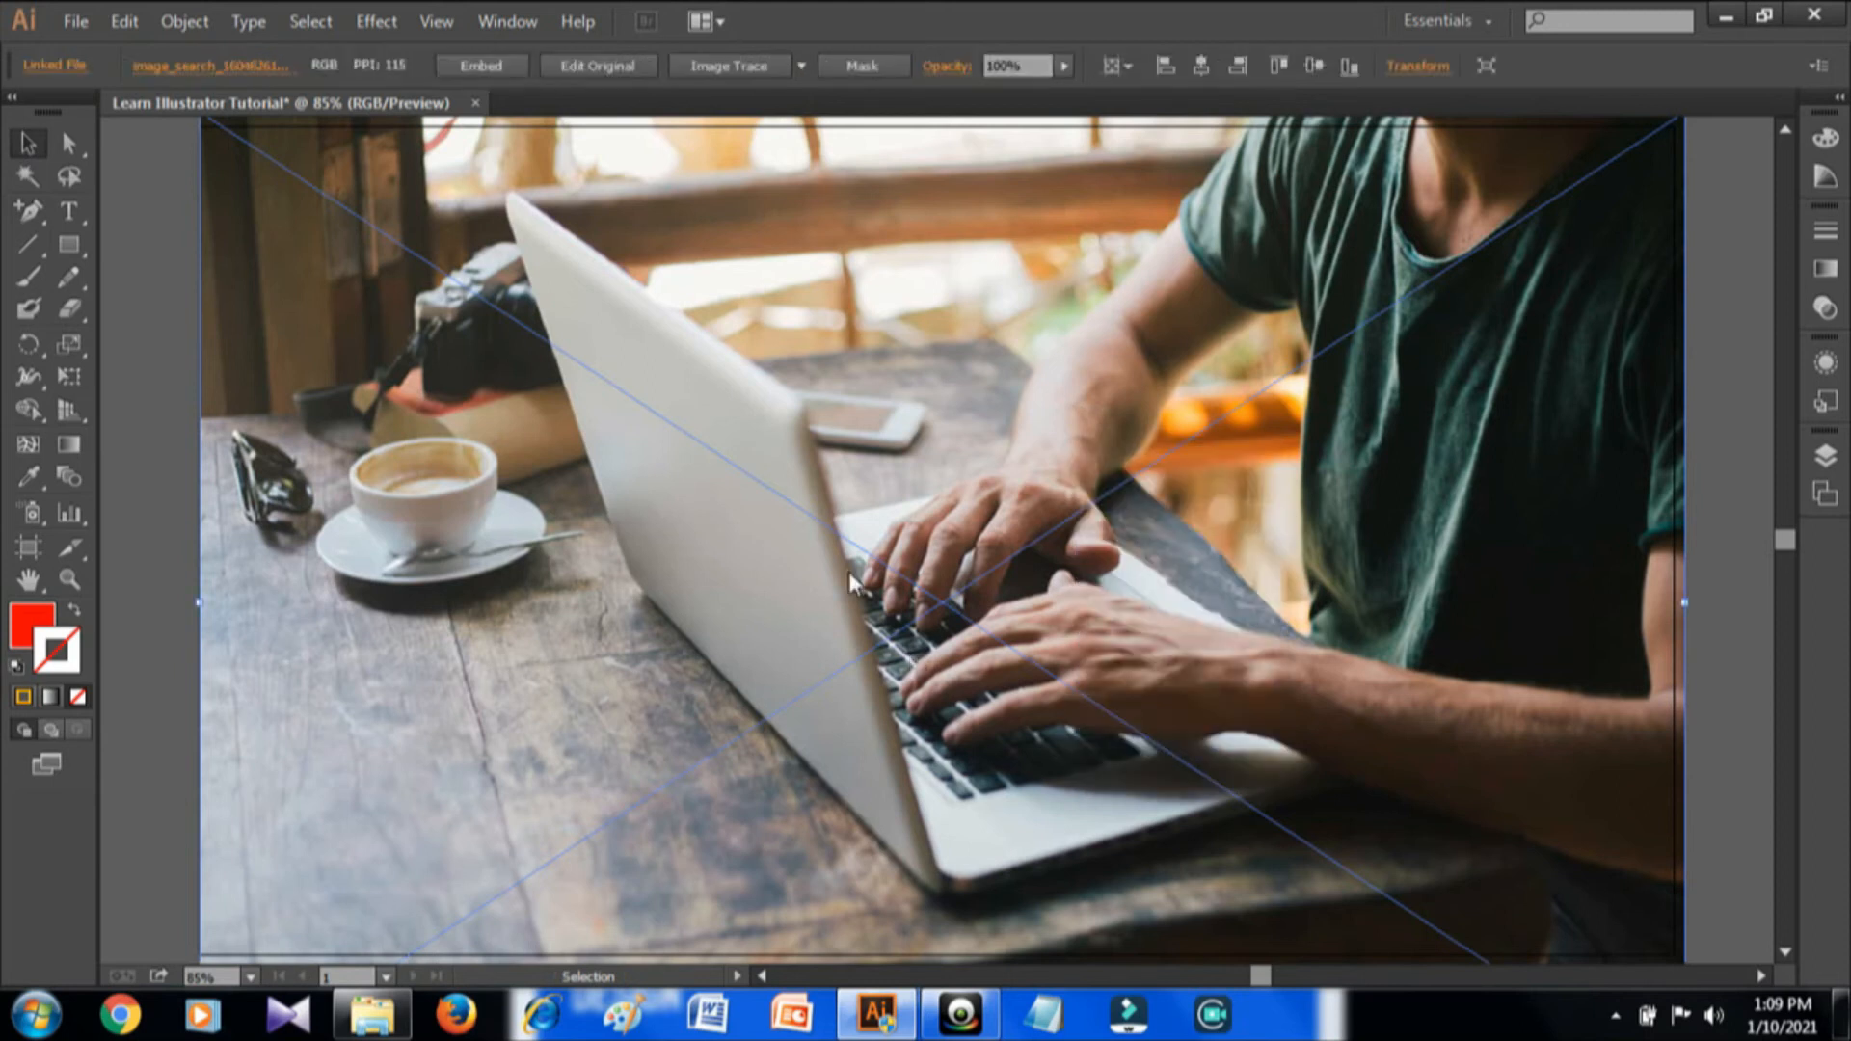
right_click(848, 572)
mouse_move(1115, 732)
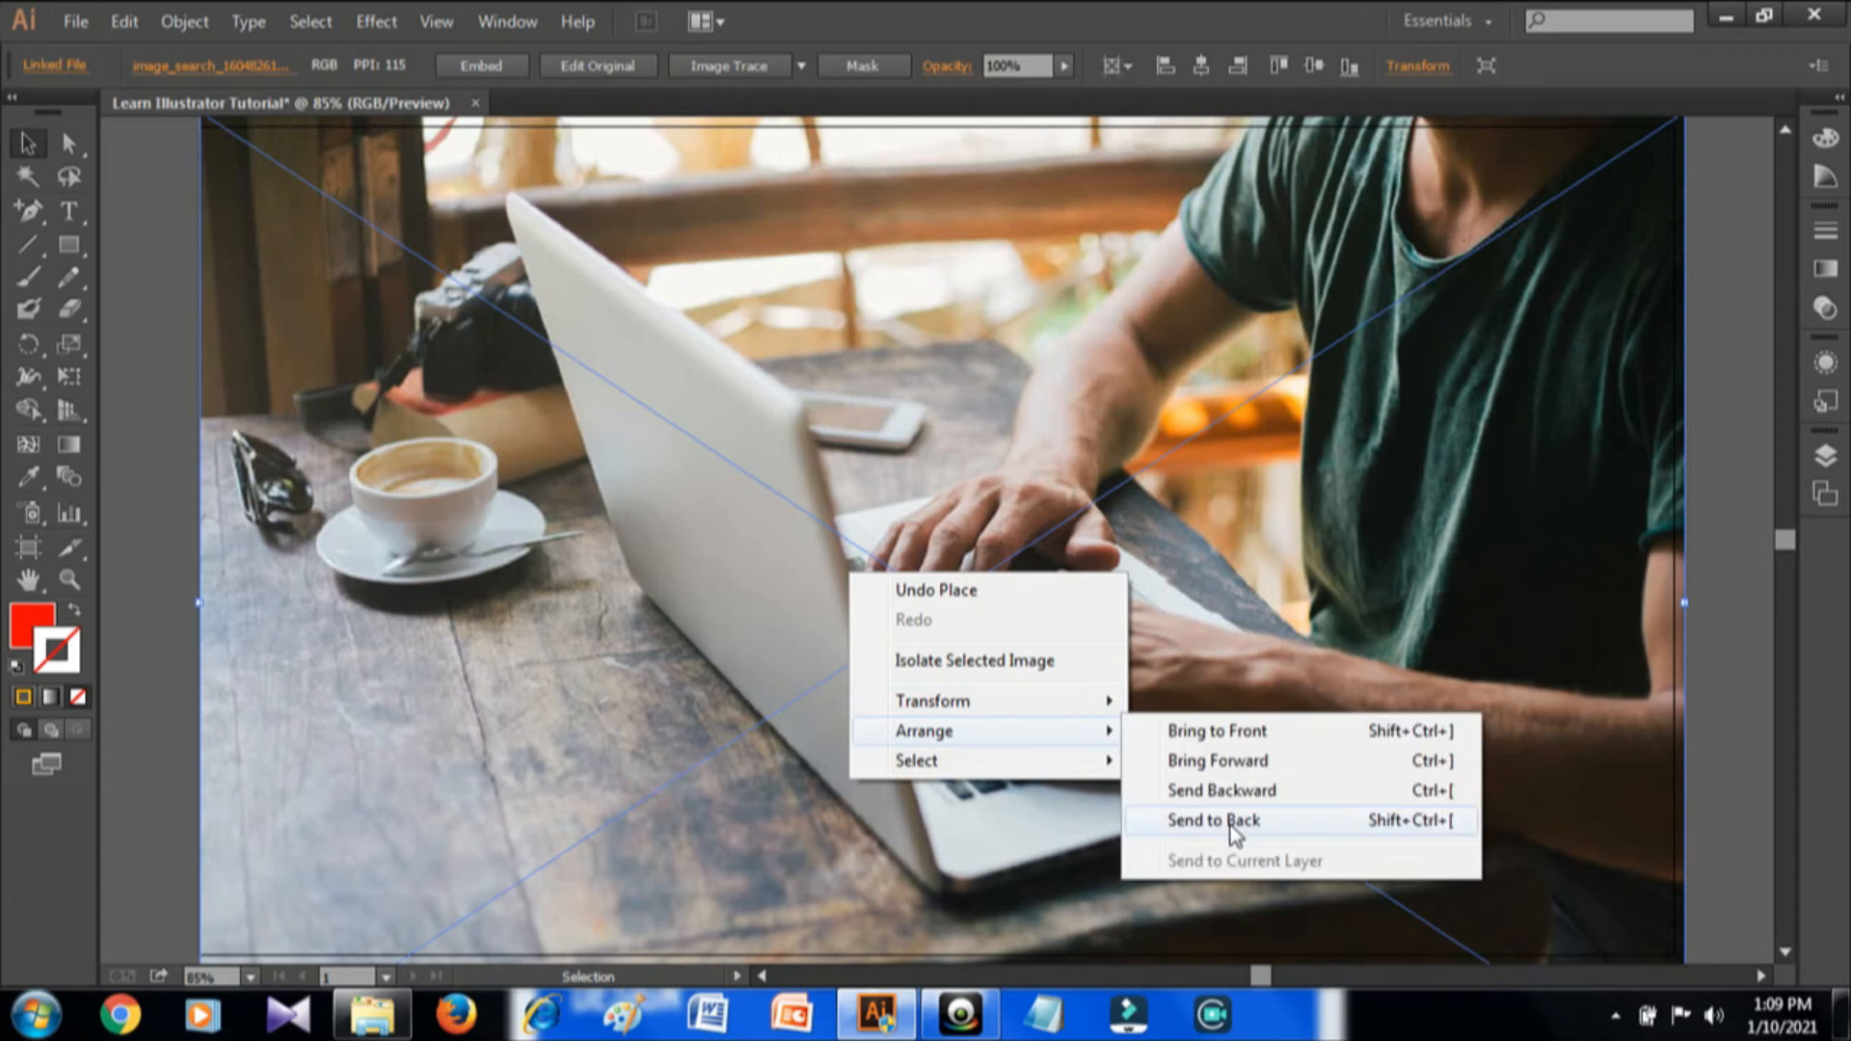
click(1215, 820)
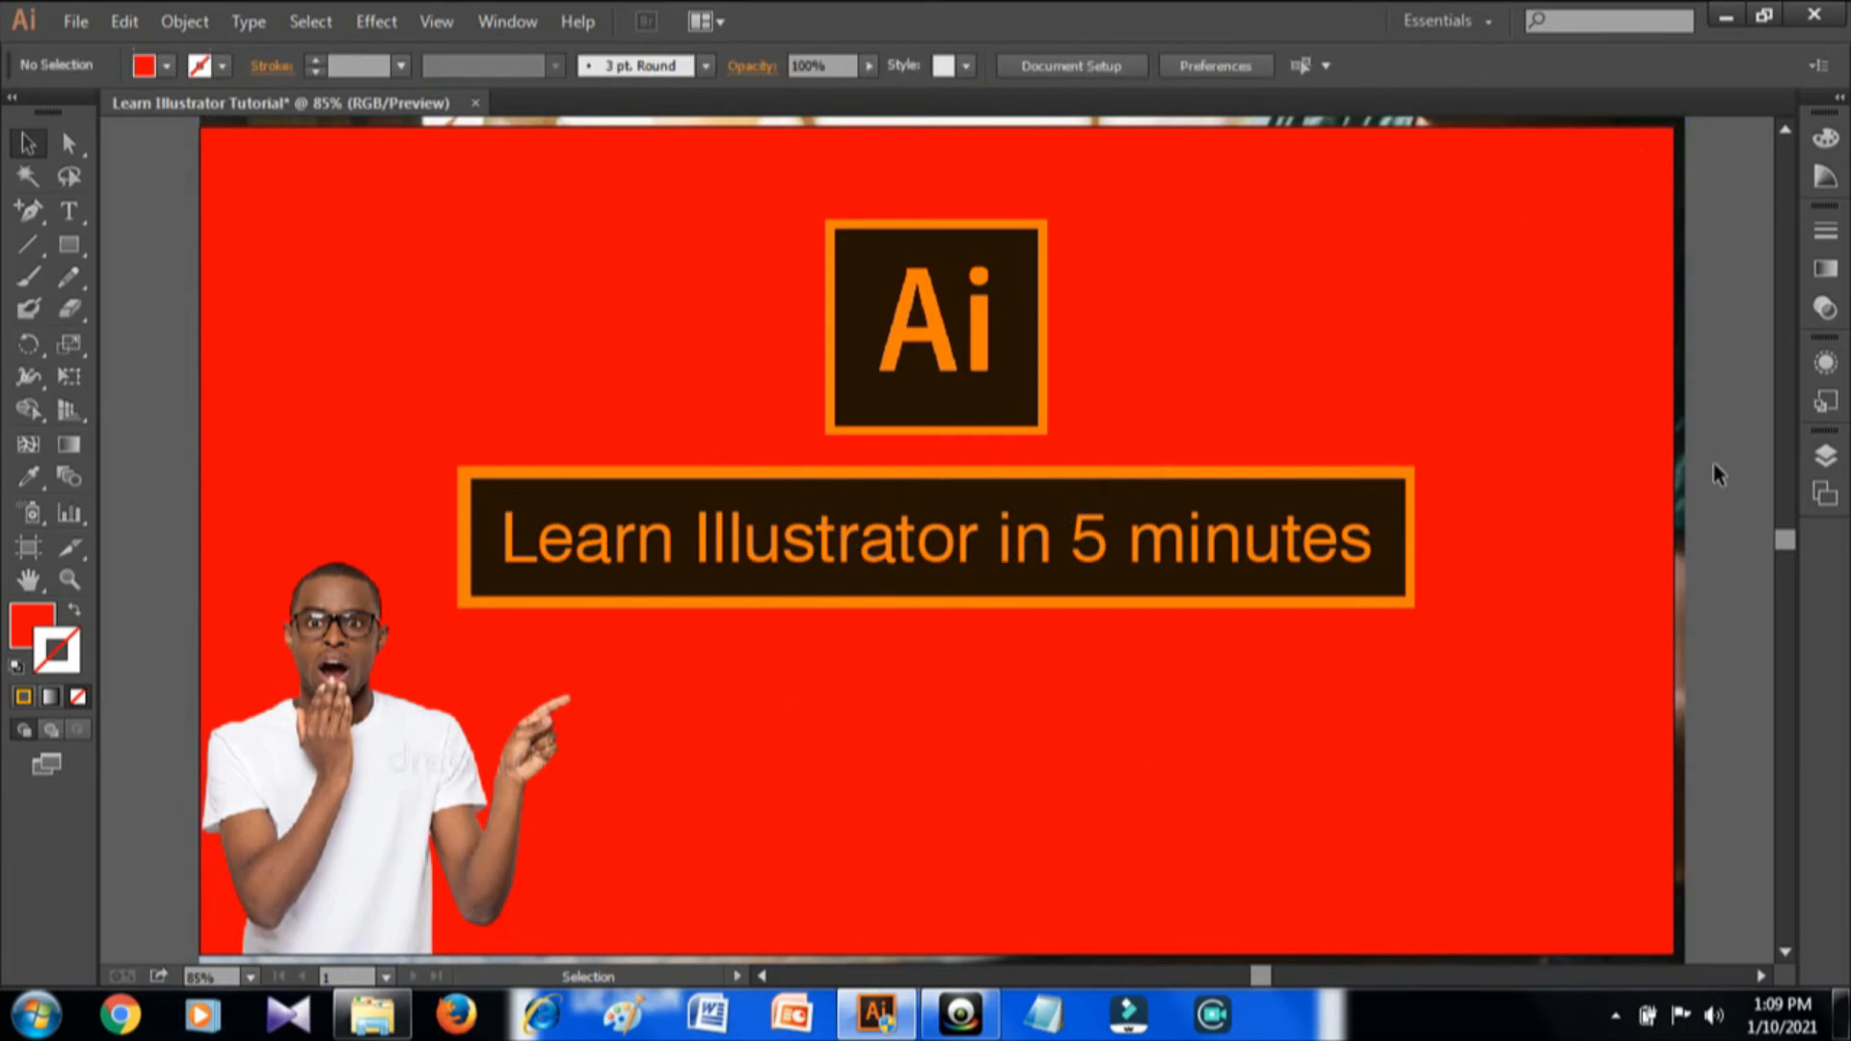
- Lower the red background rectangle's opacity to 55% so the laptop photo shows through, and deselect it
click(1555, 363)
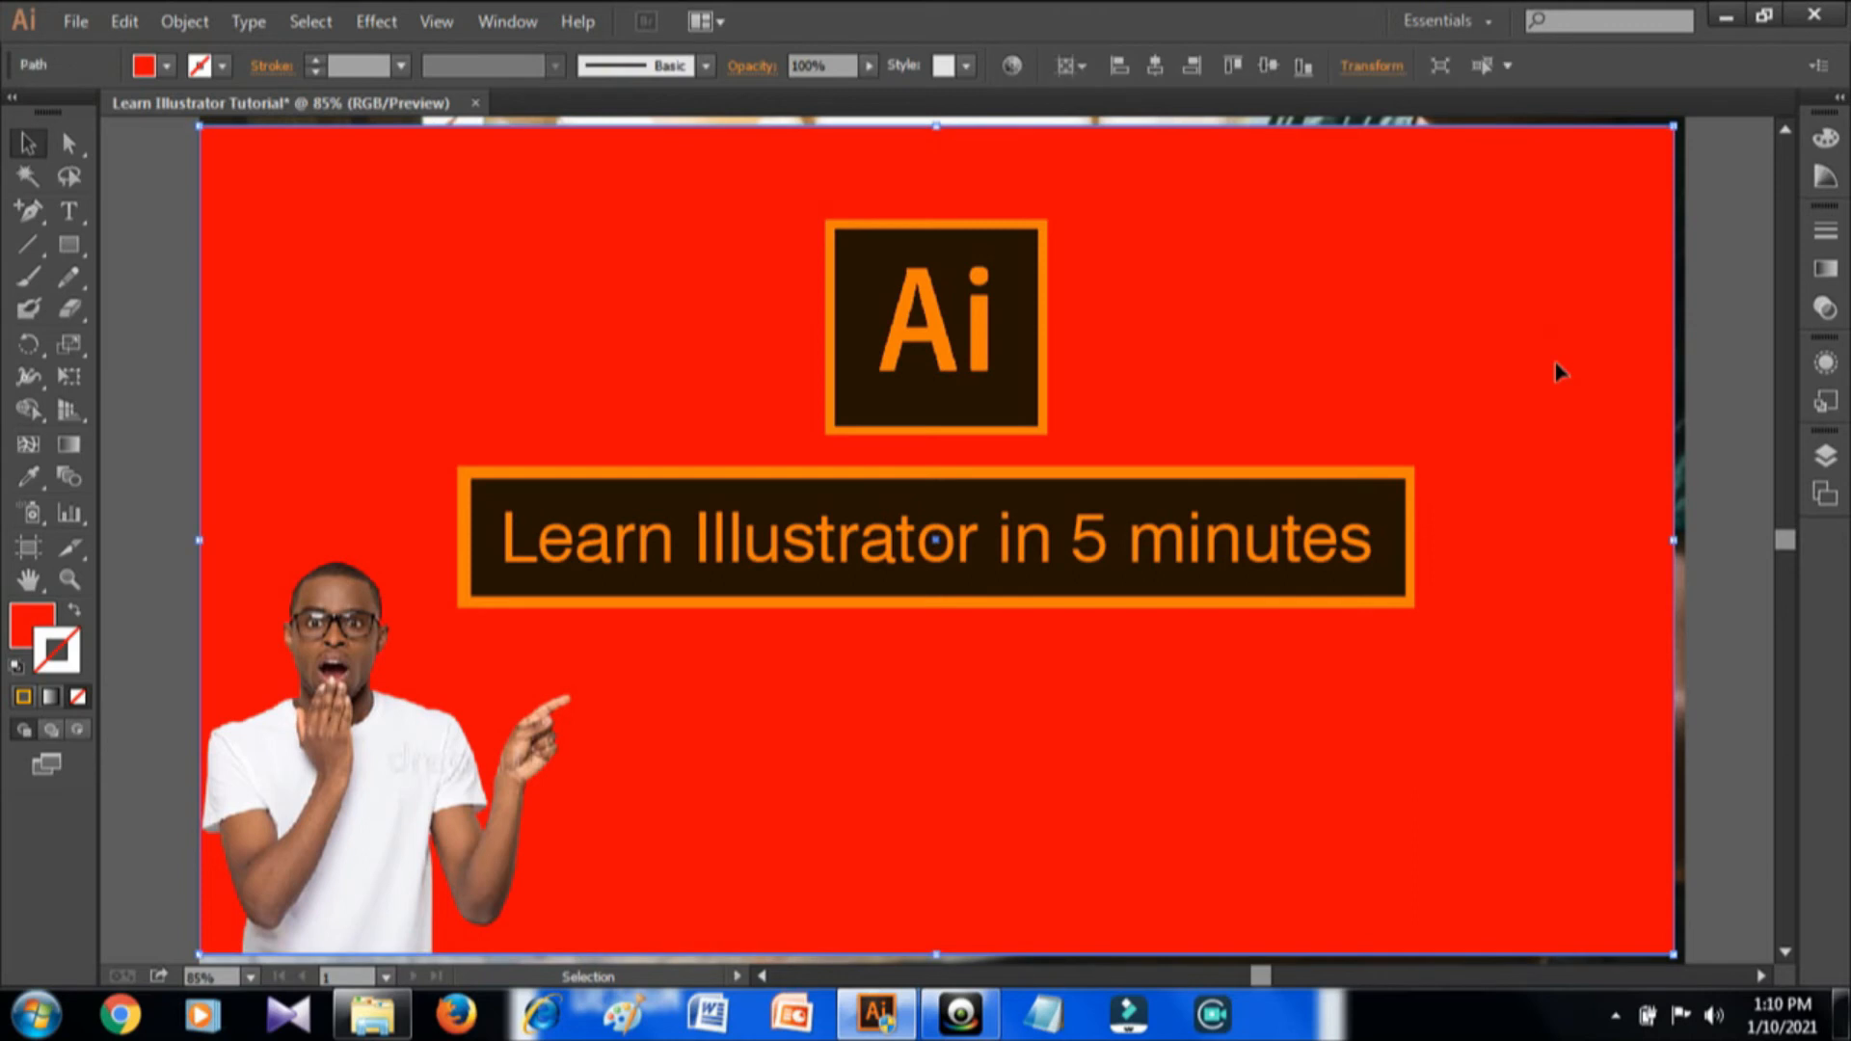
click(1825, 311)
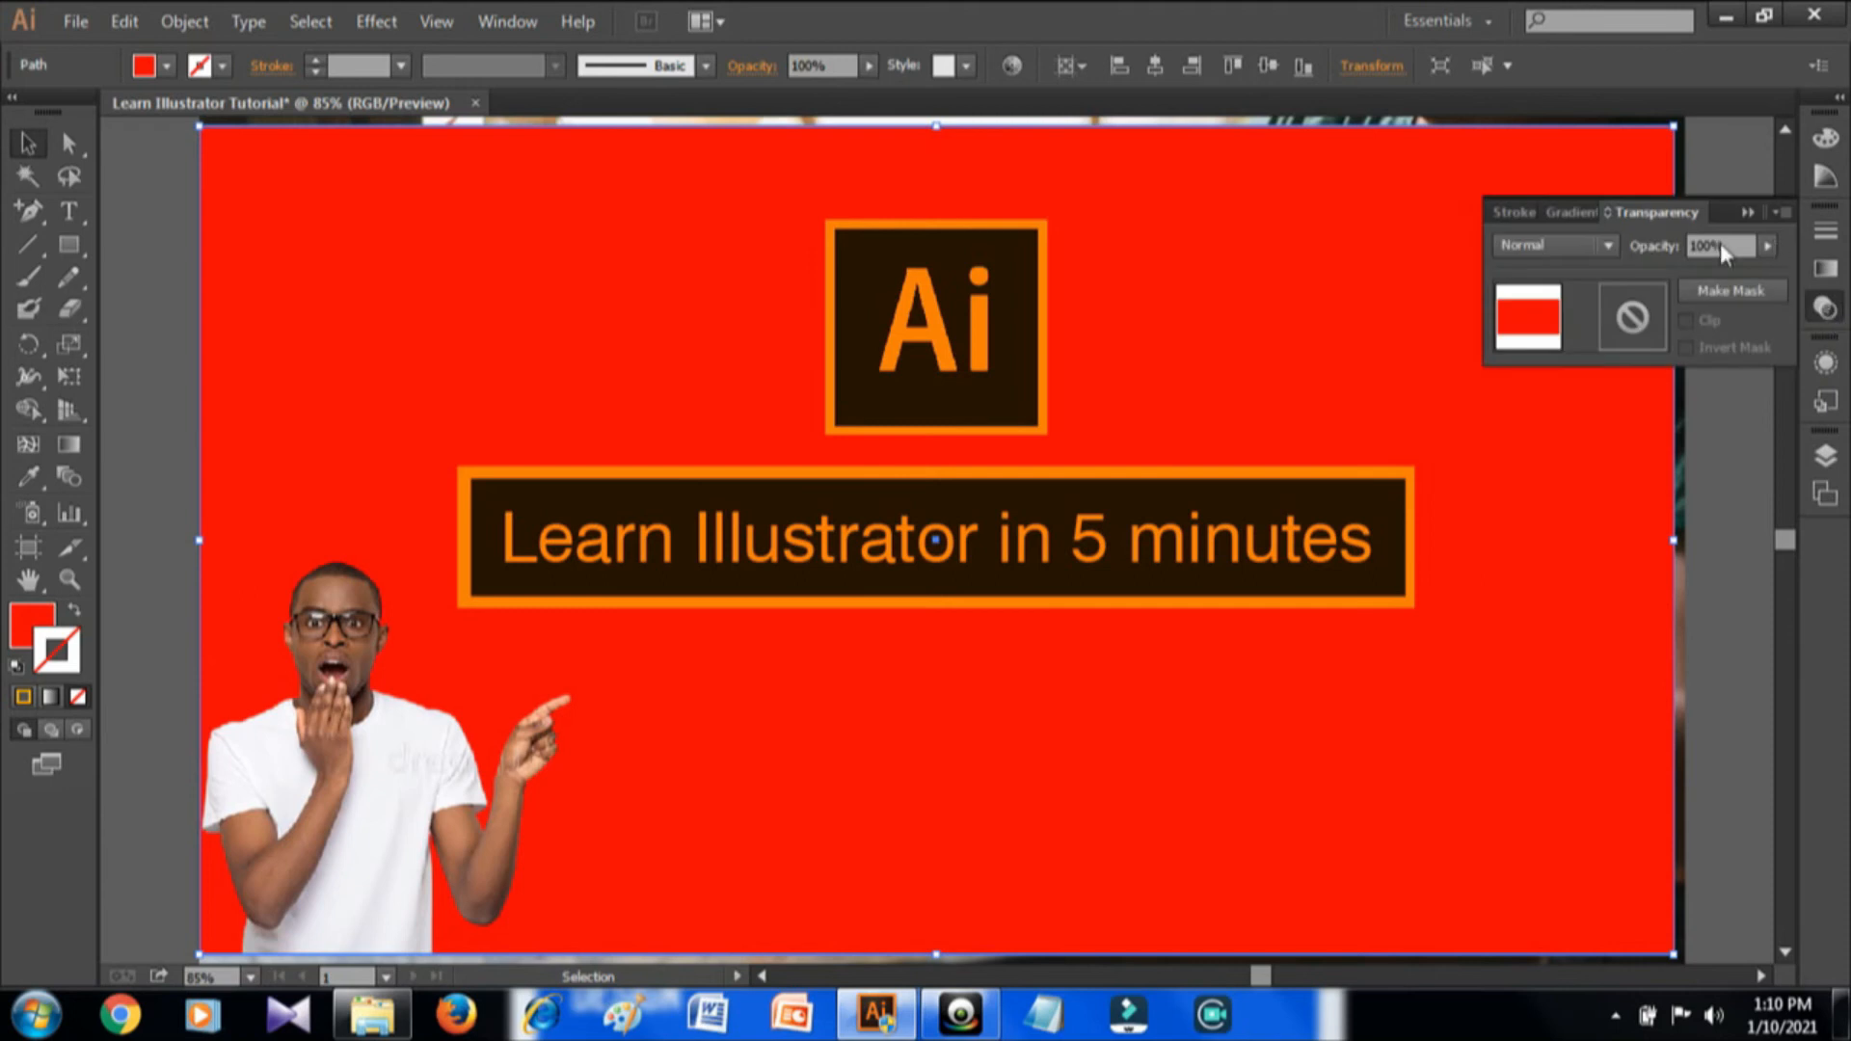
click(1770, 245)
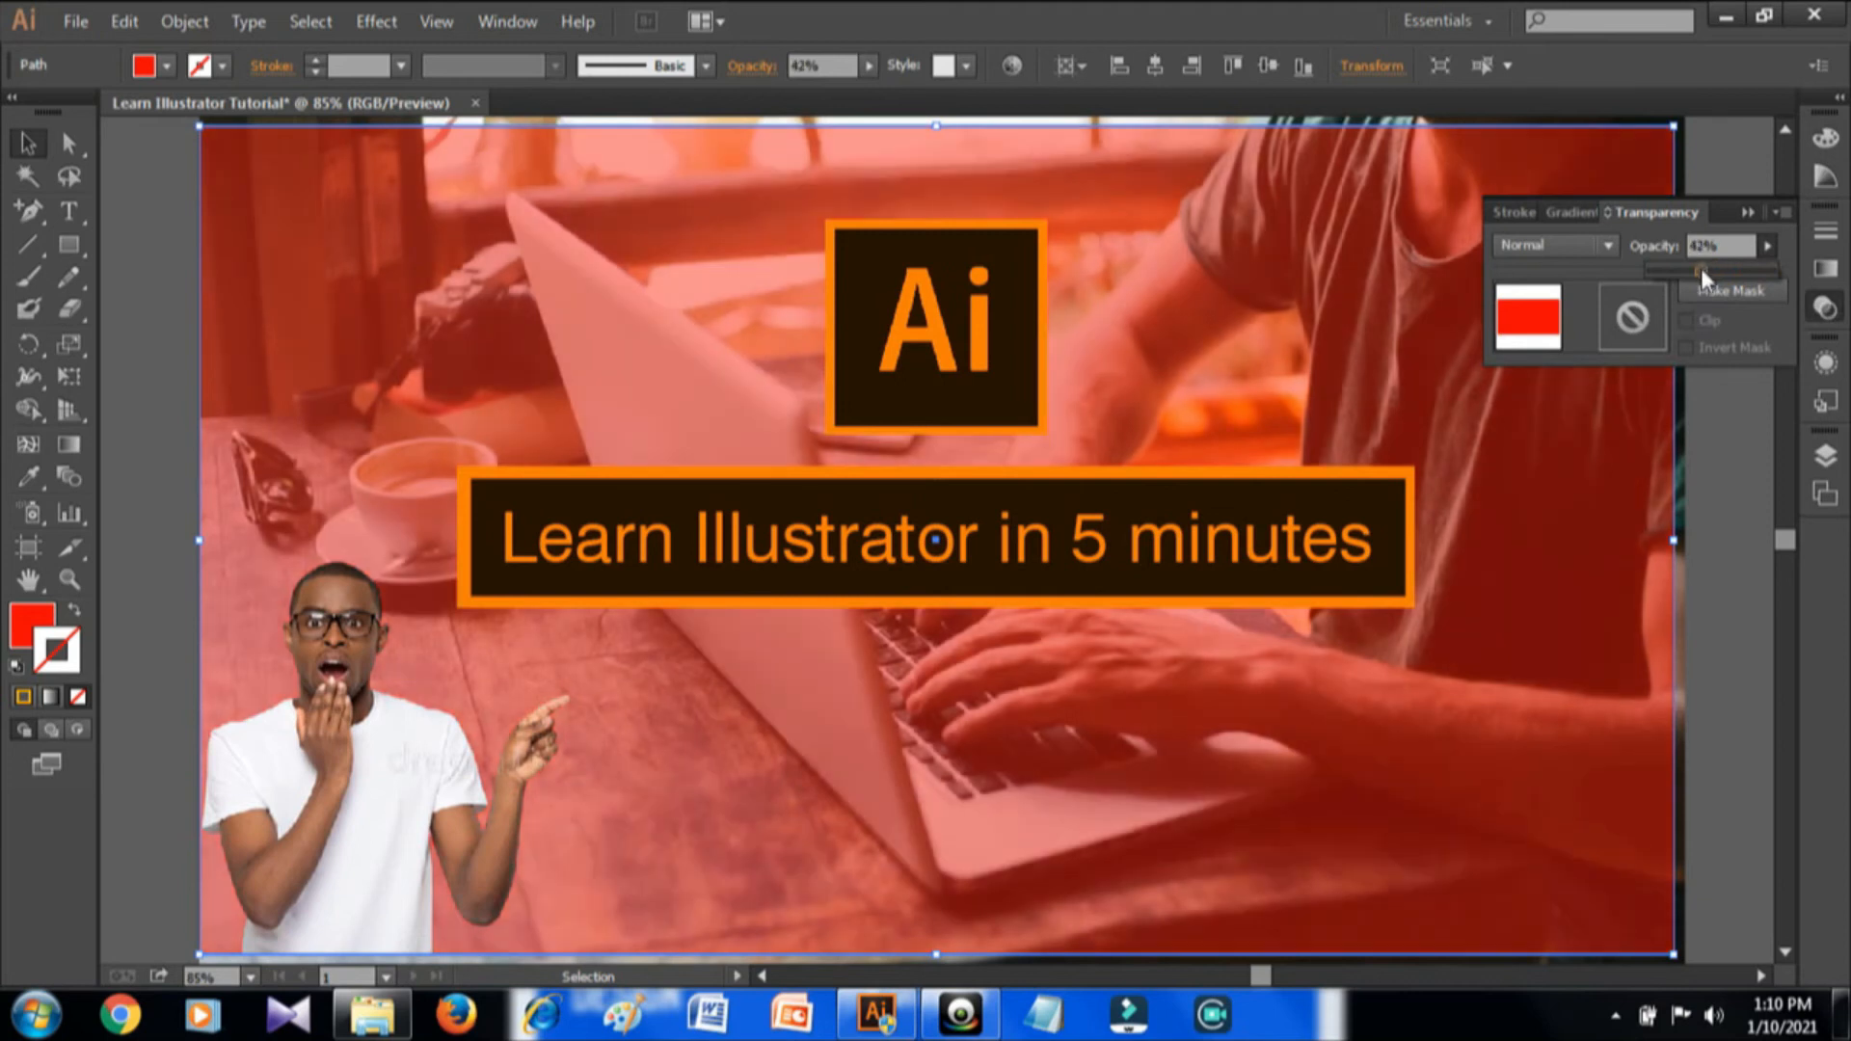
drag(1706, 268, 1718, 270)
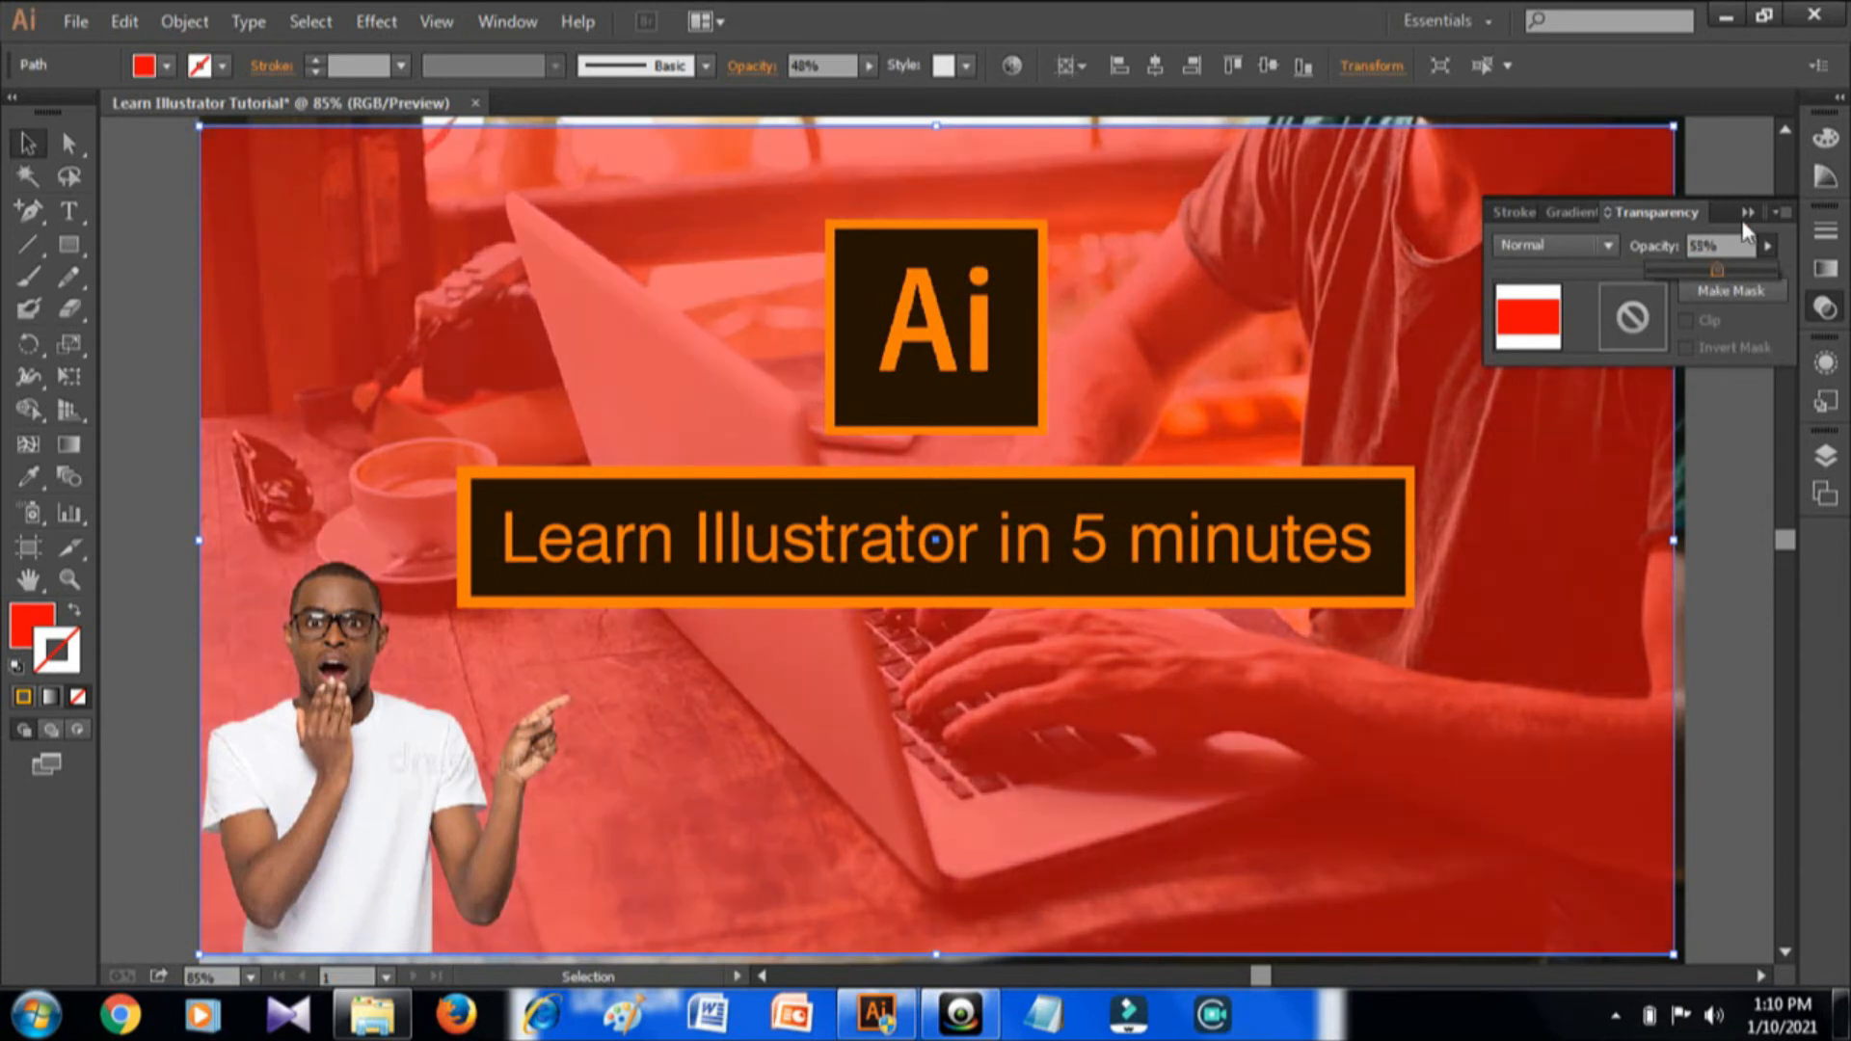
click(1748, 211)
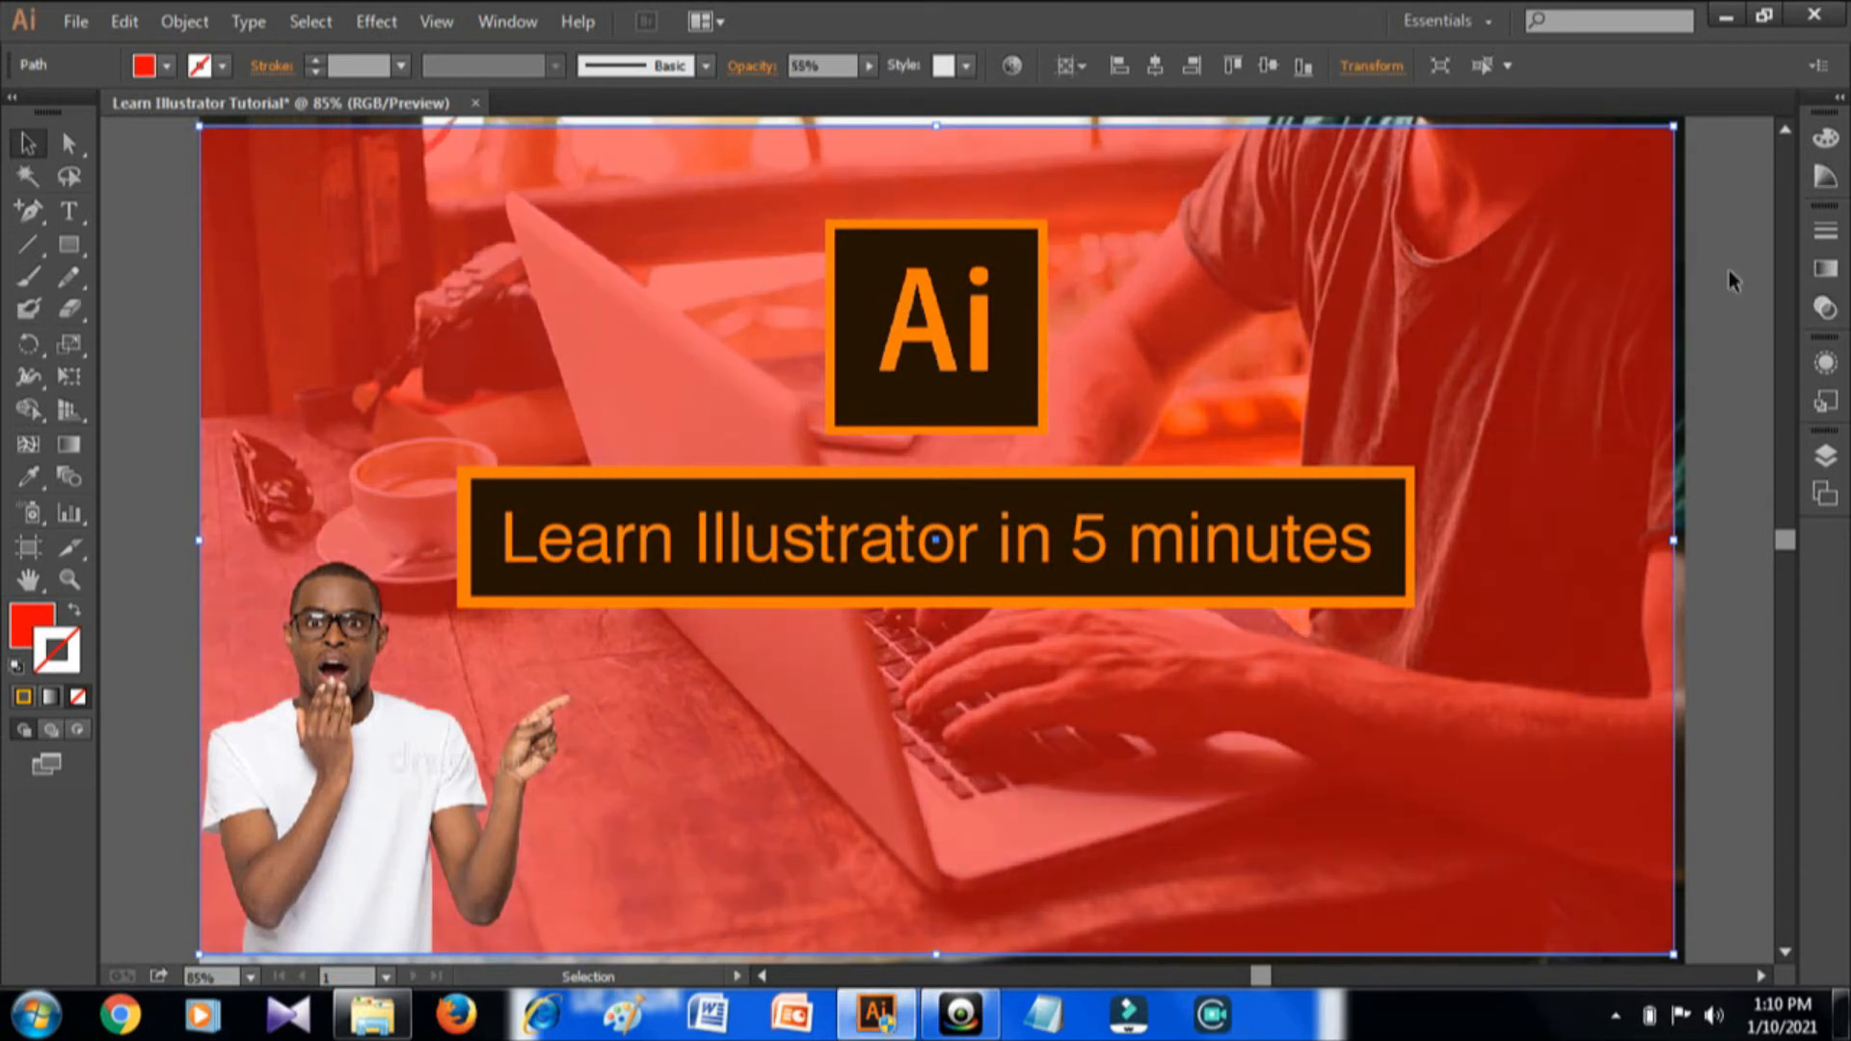
click(1728, 270)
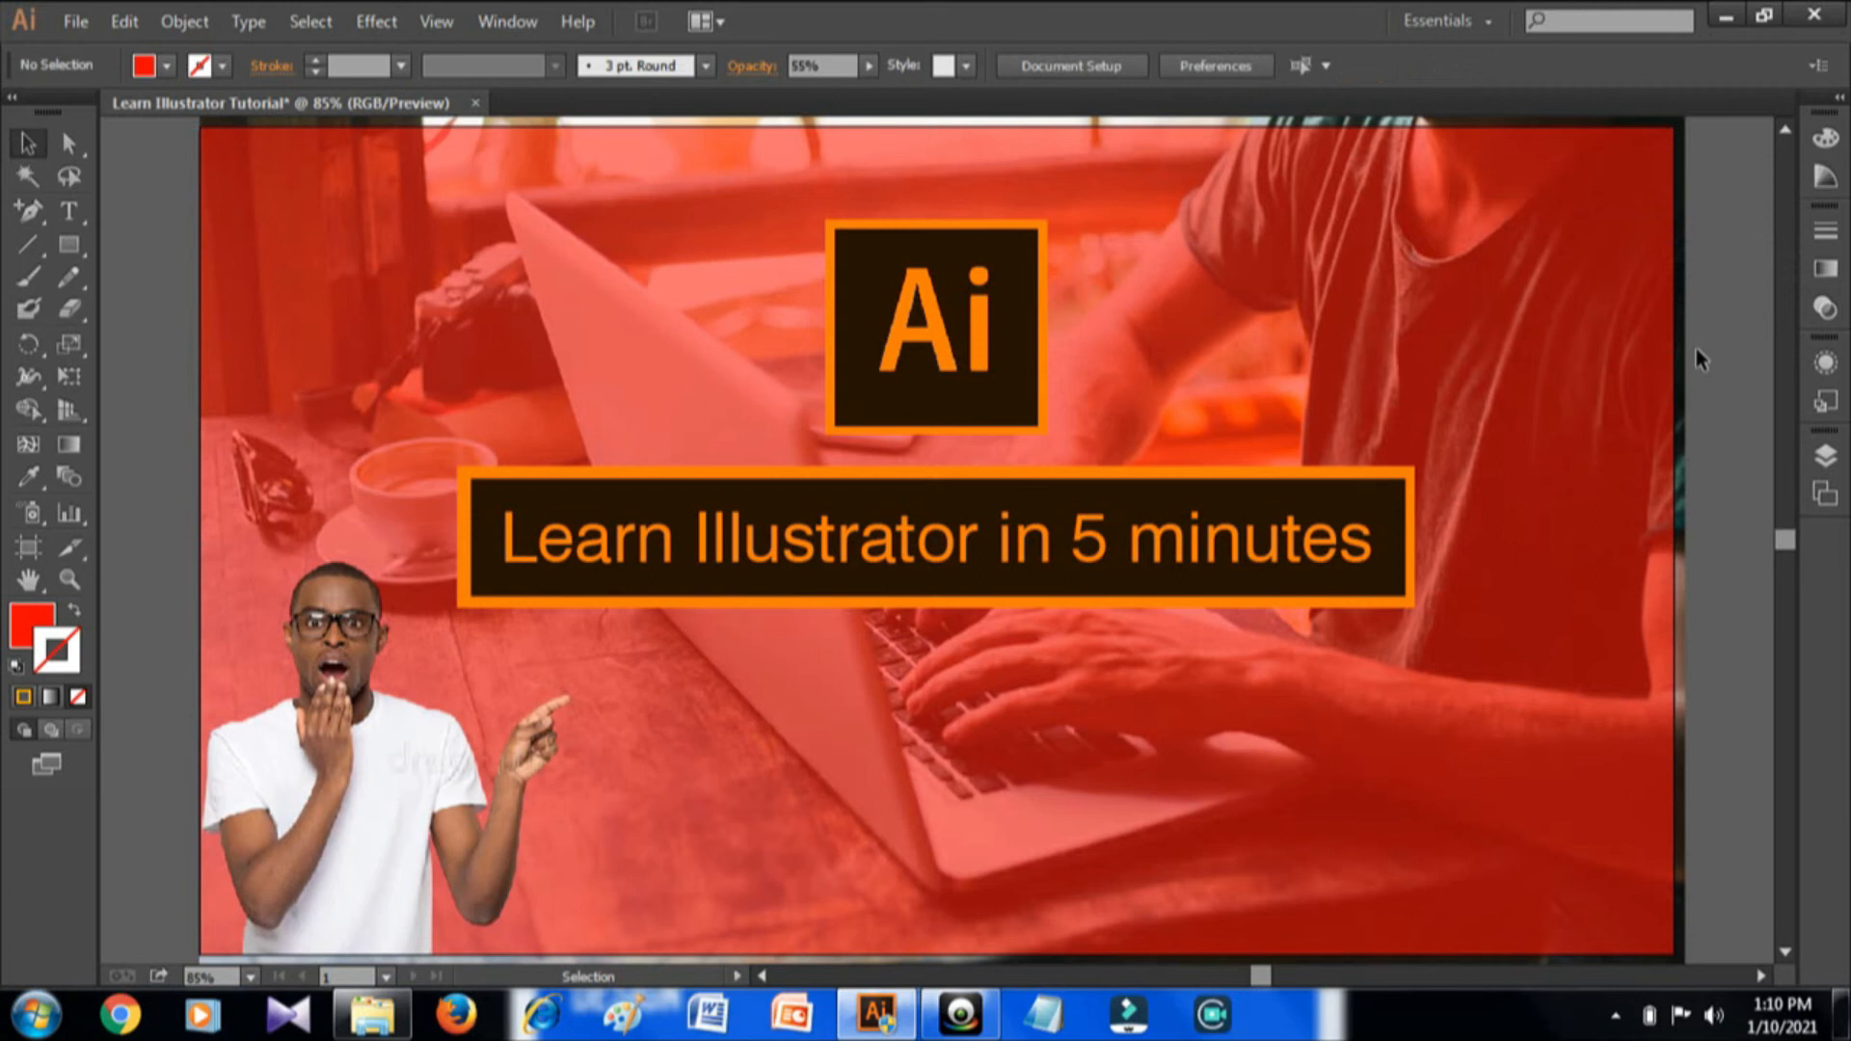
key(a)
key(ctrl+minus)
key(ctrl+minus)
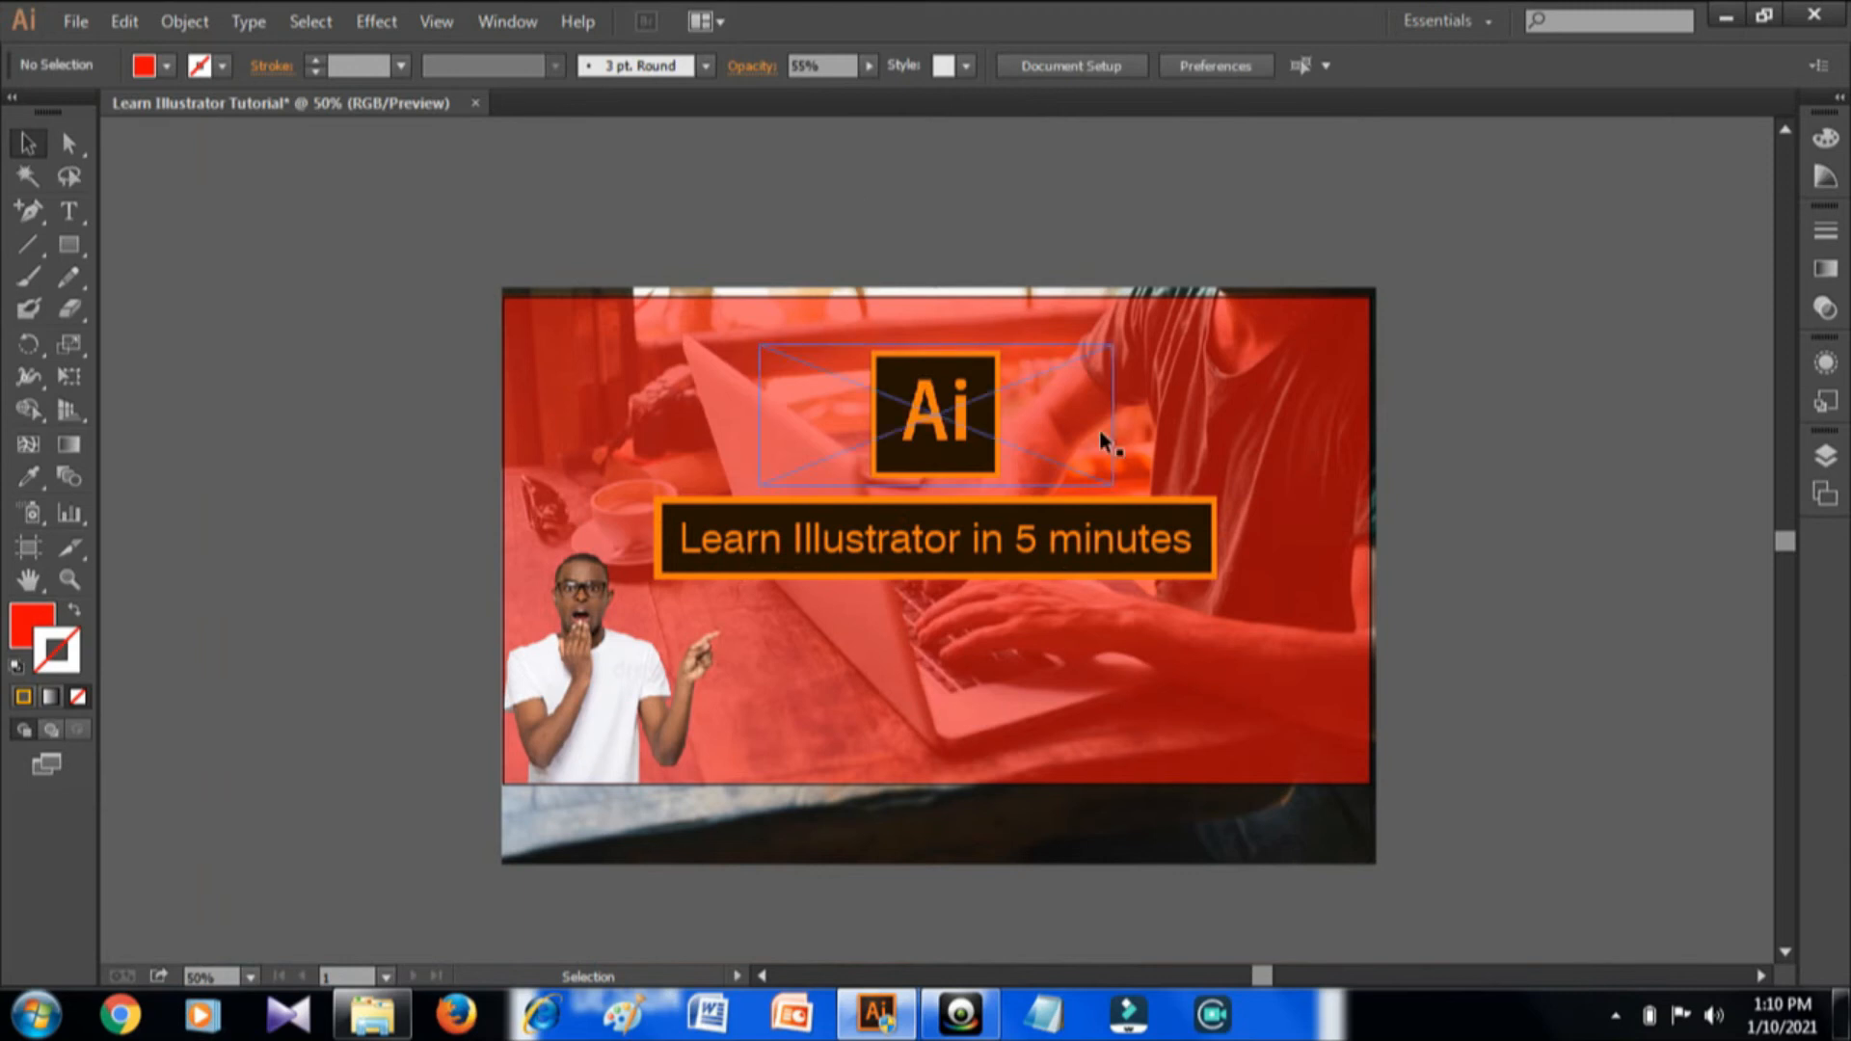
key(ctrl+0)
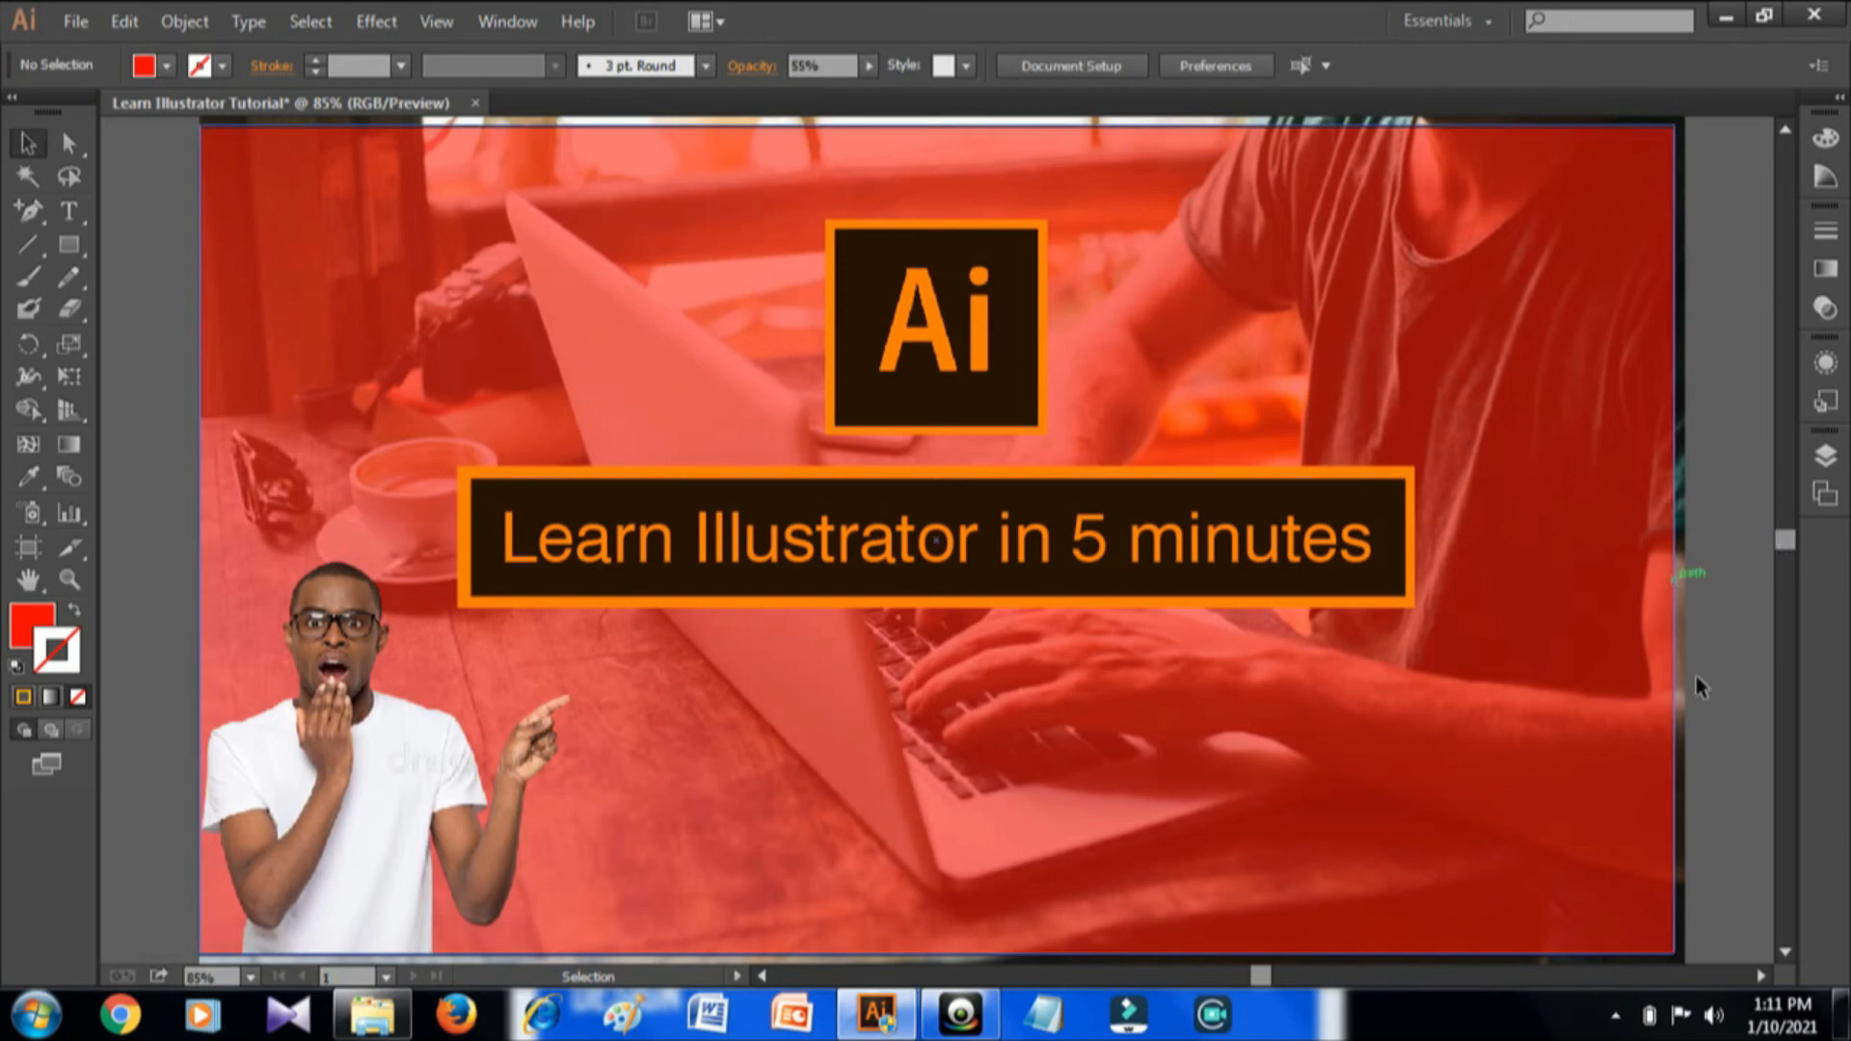
- Open the Save for Web settings for the finished thumbnail
click(94, 21)
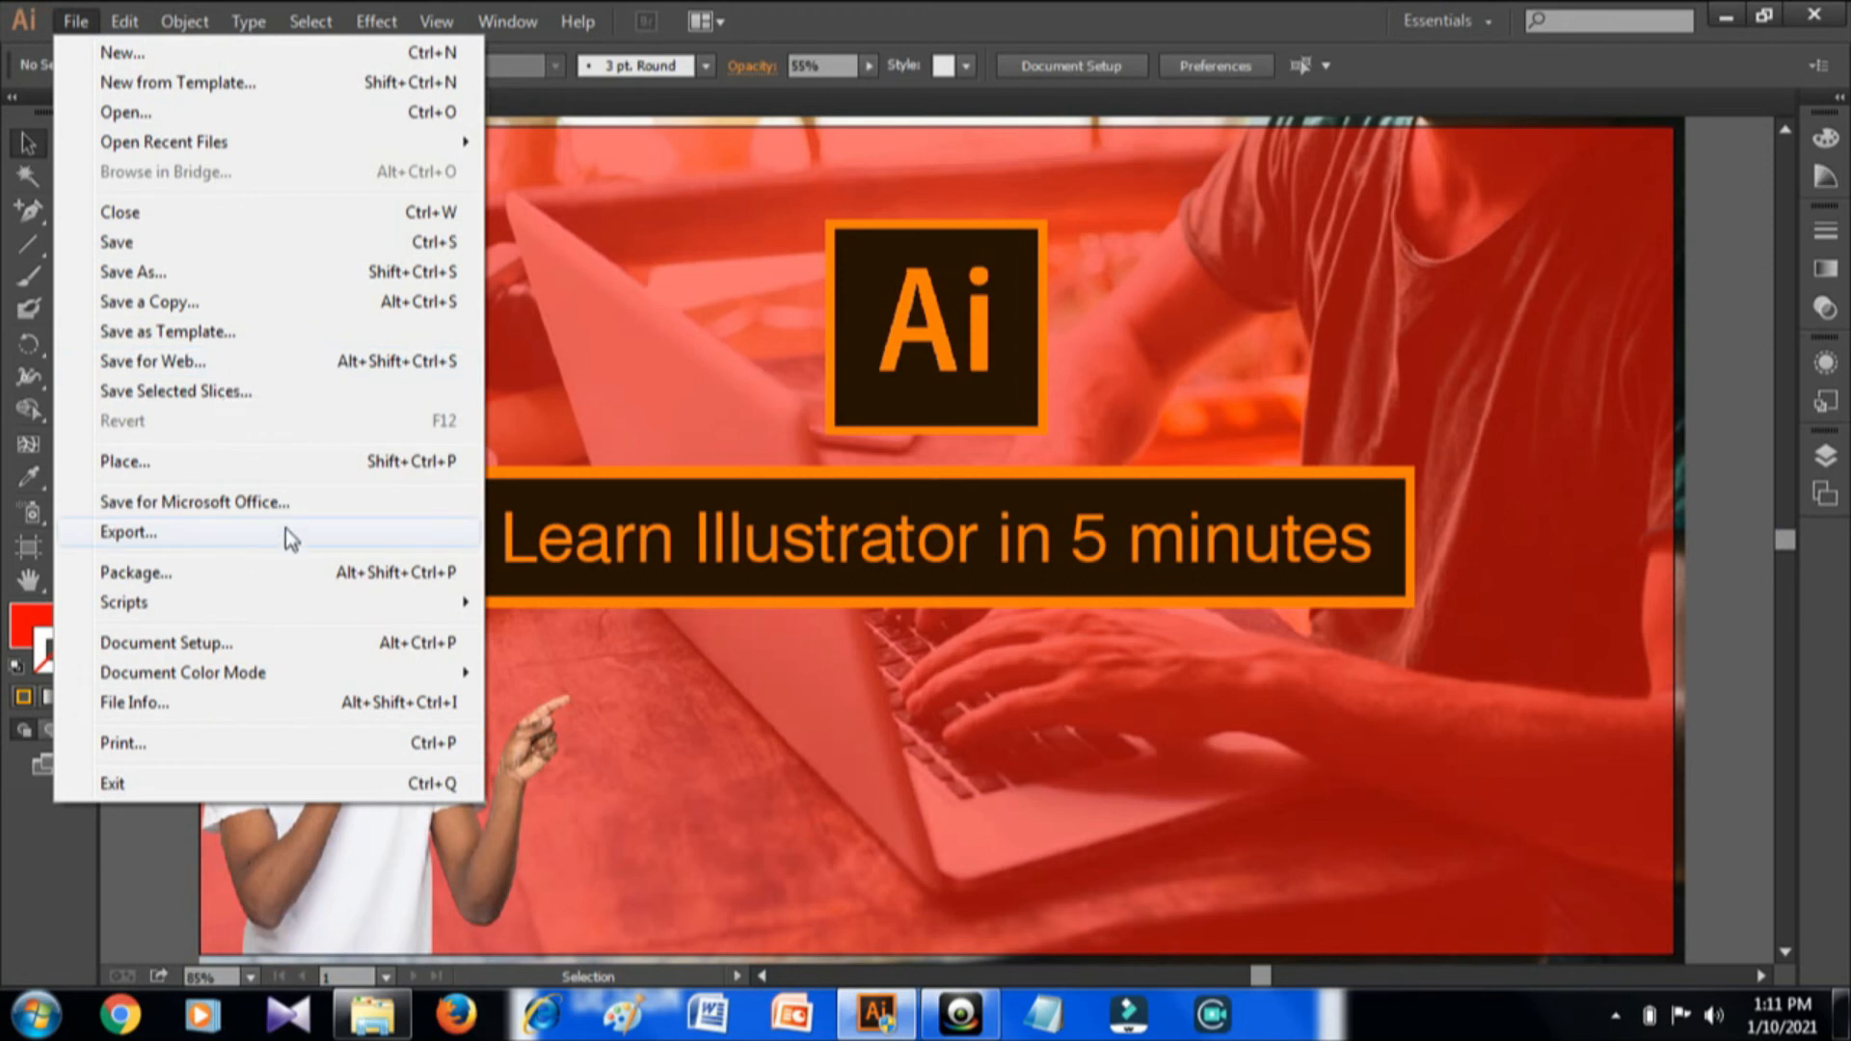
click(270, 371)
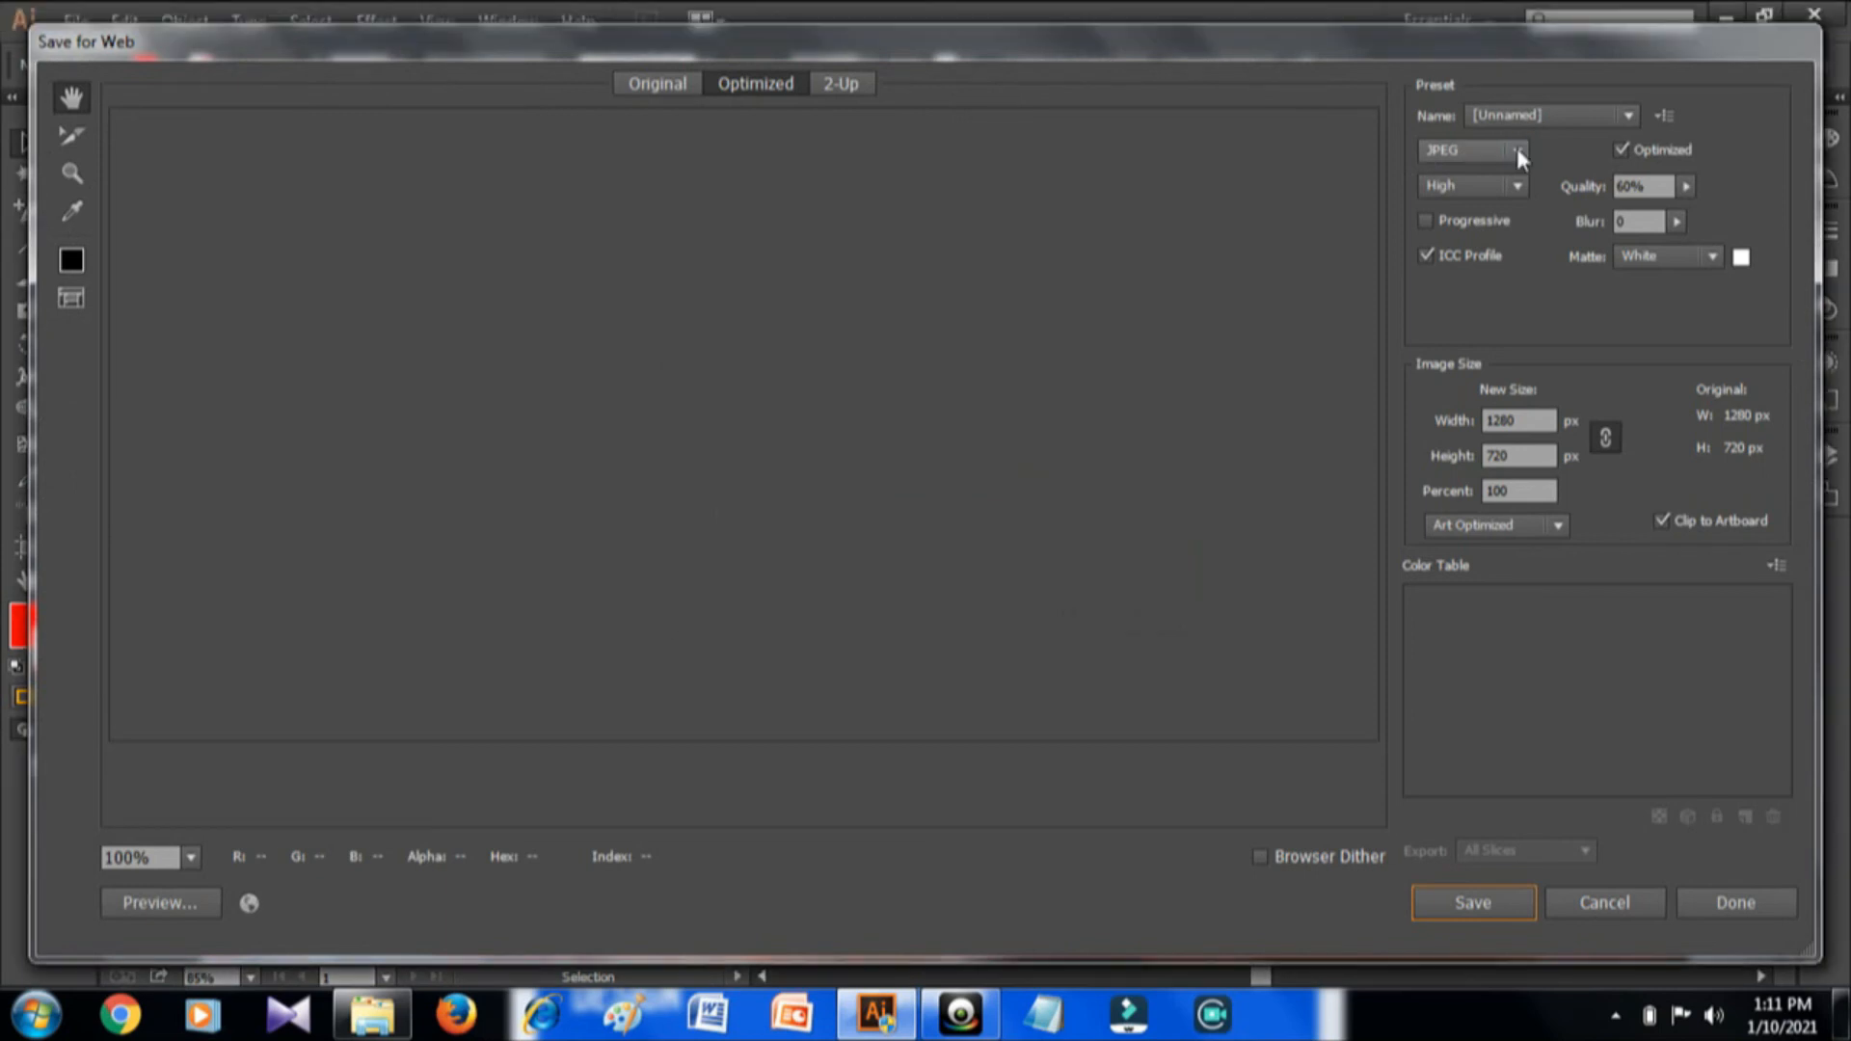
click(1518, 150)
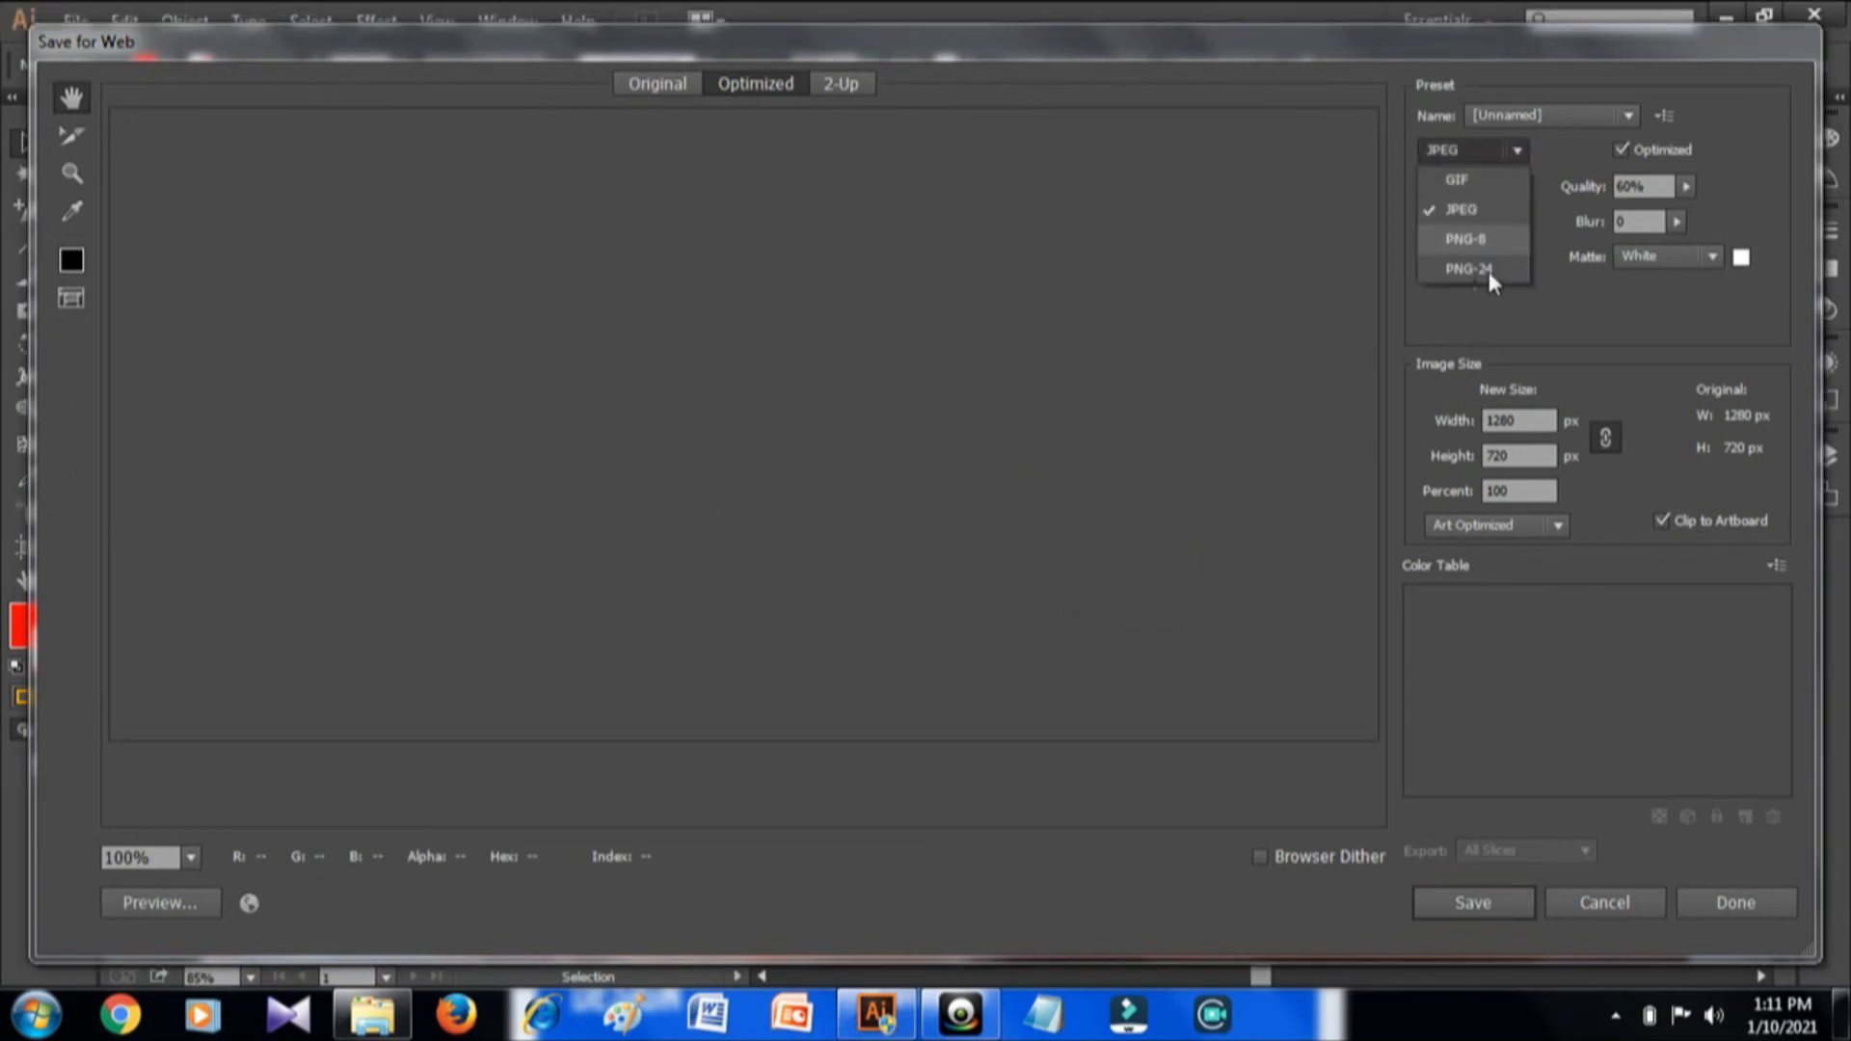
click(1522, 145)
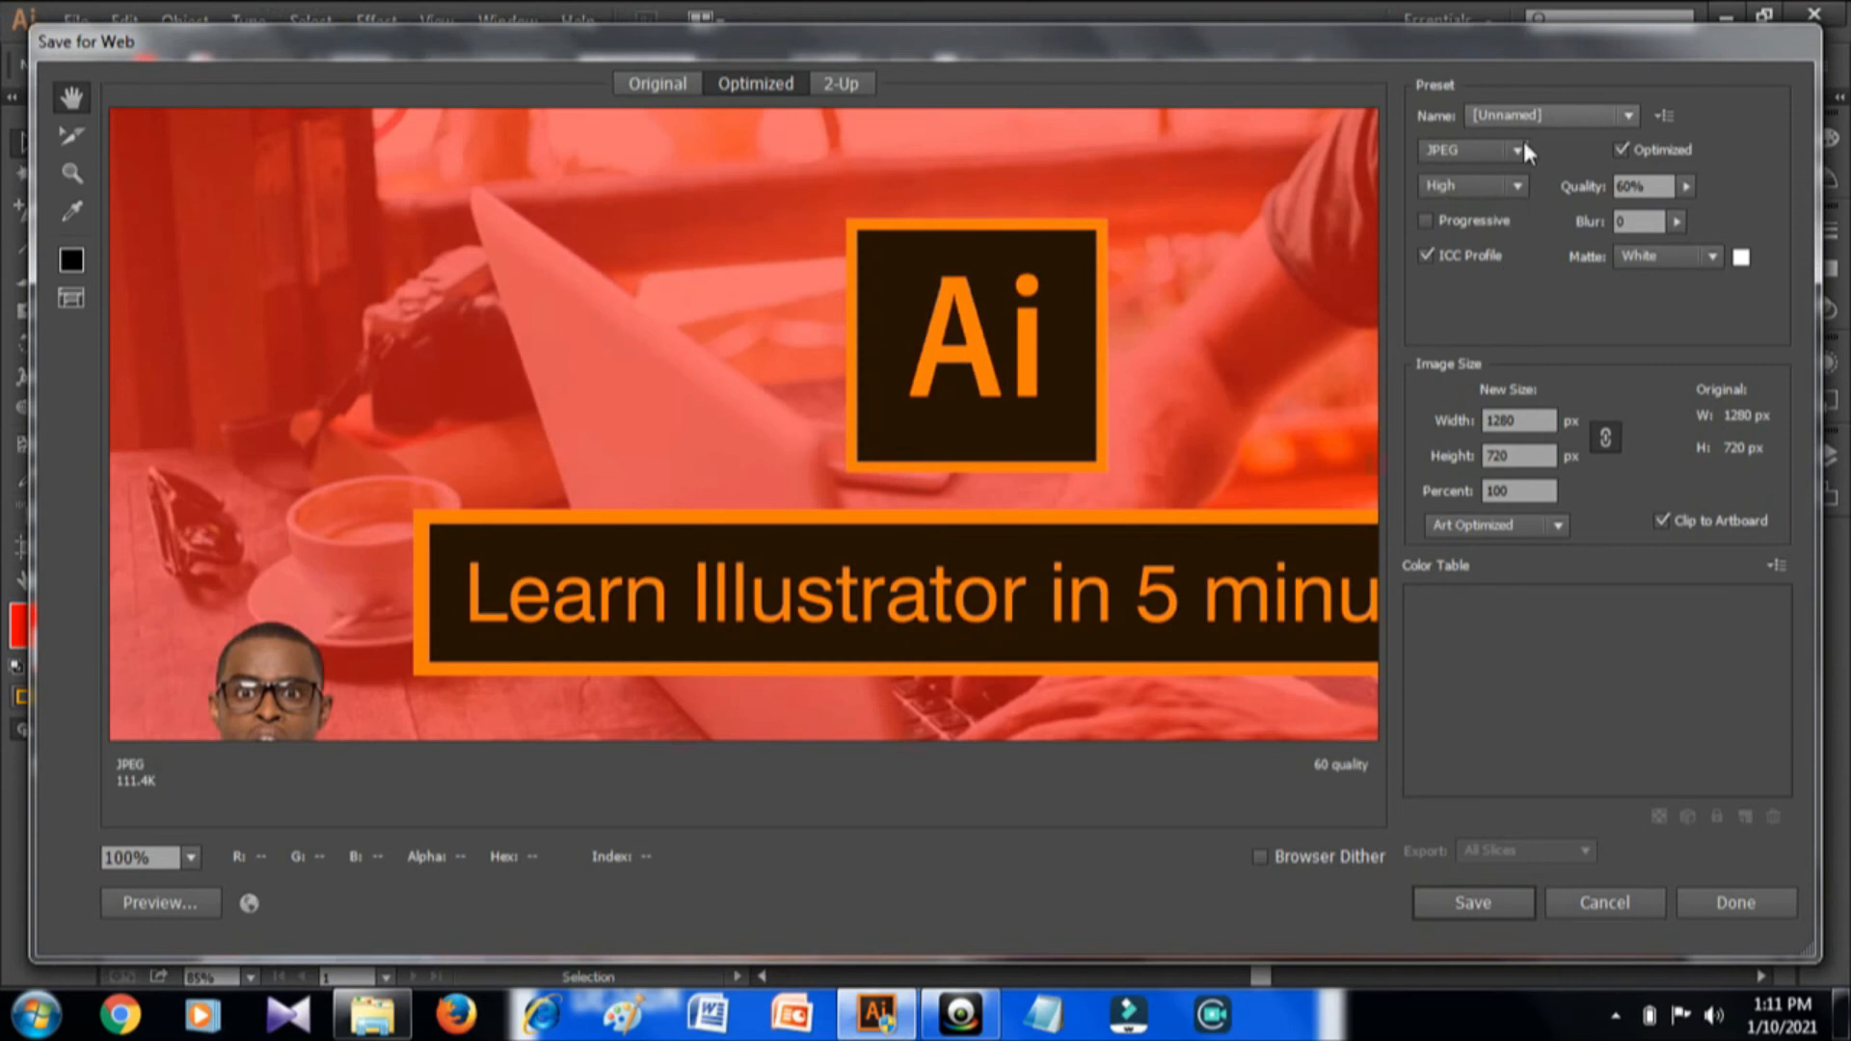
- Try the PNG-8 and PNG-24 formats for the web export, and return to JPEG
click(1520, 147)
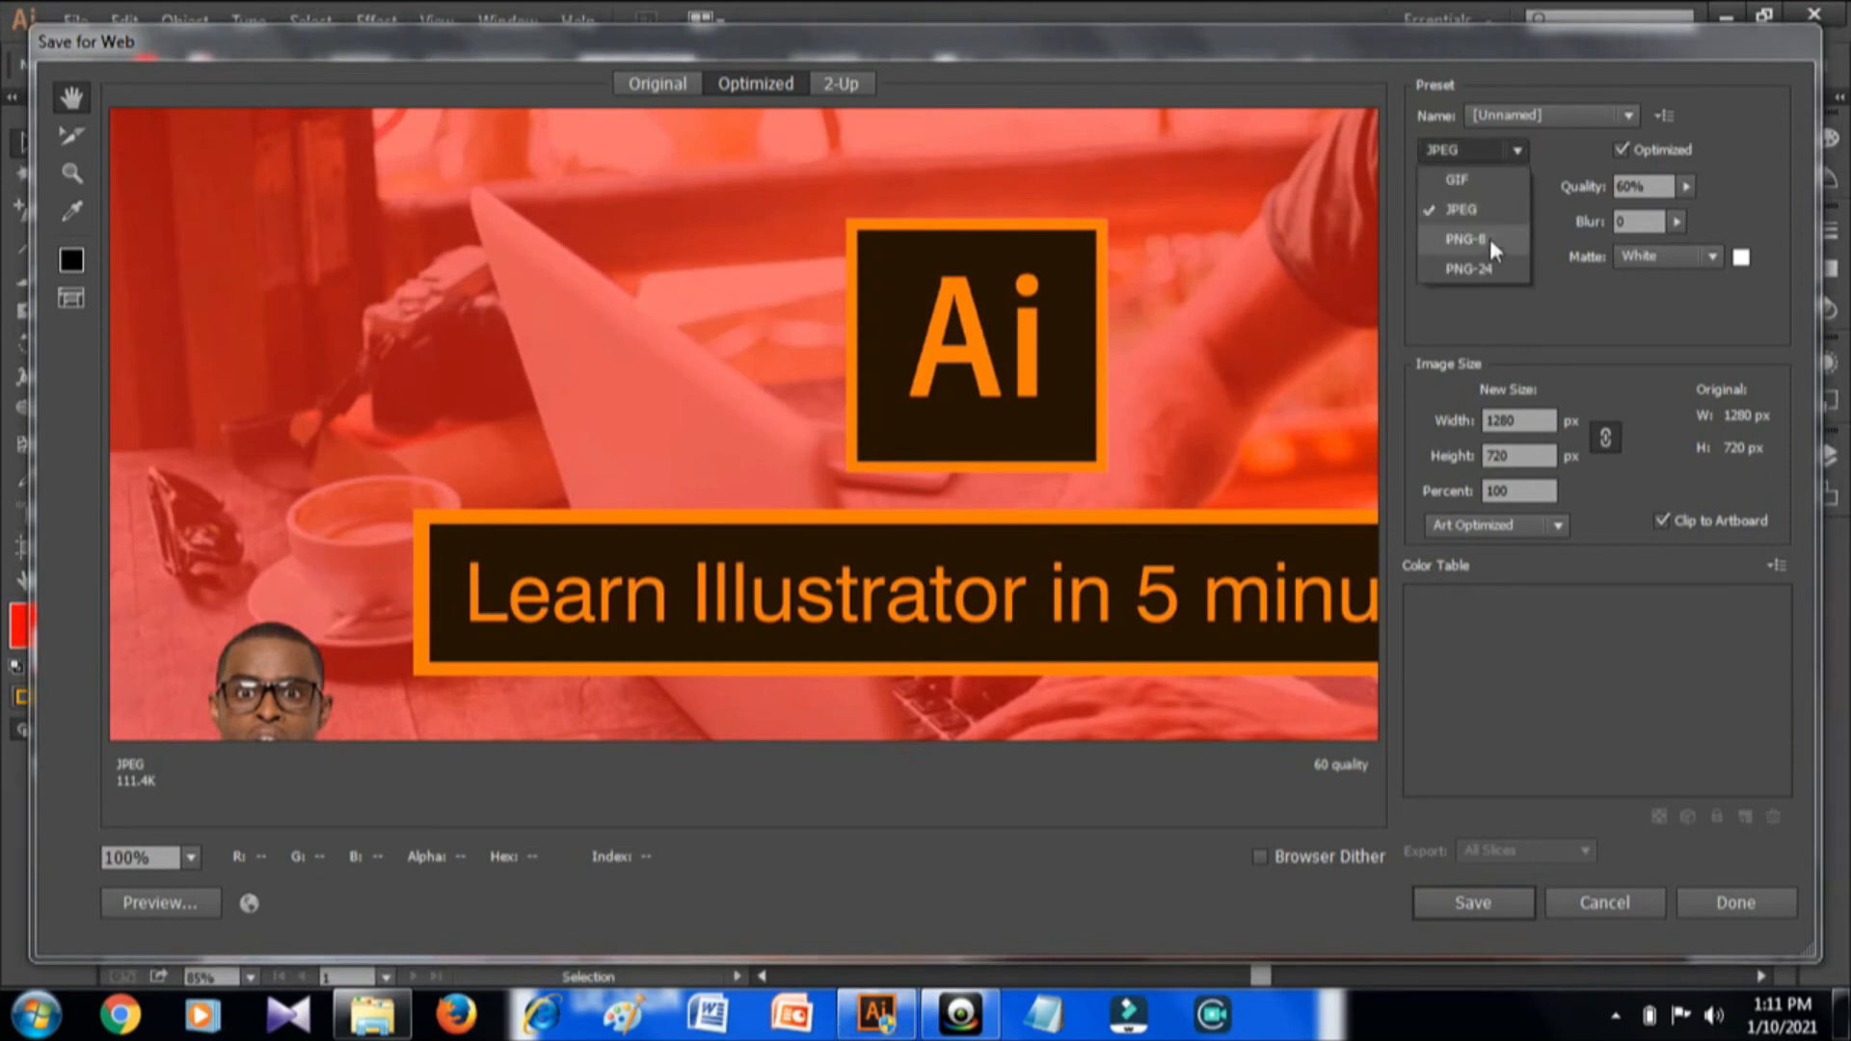
click(1489, 239)
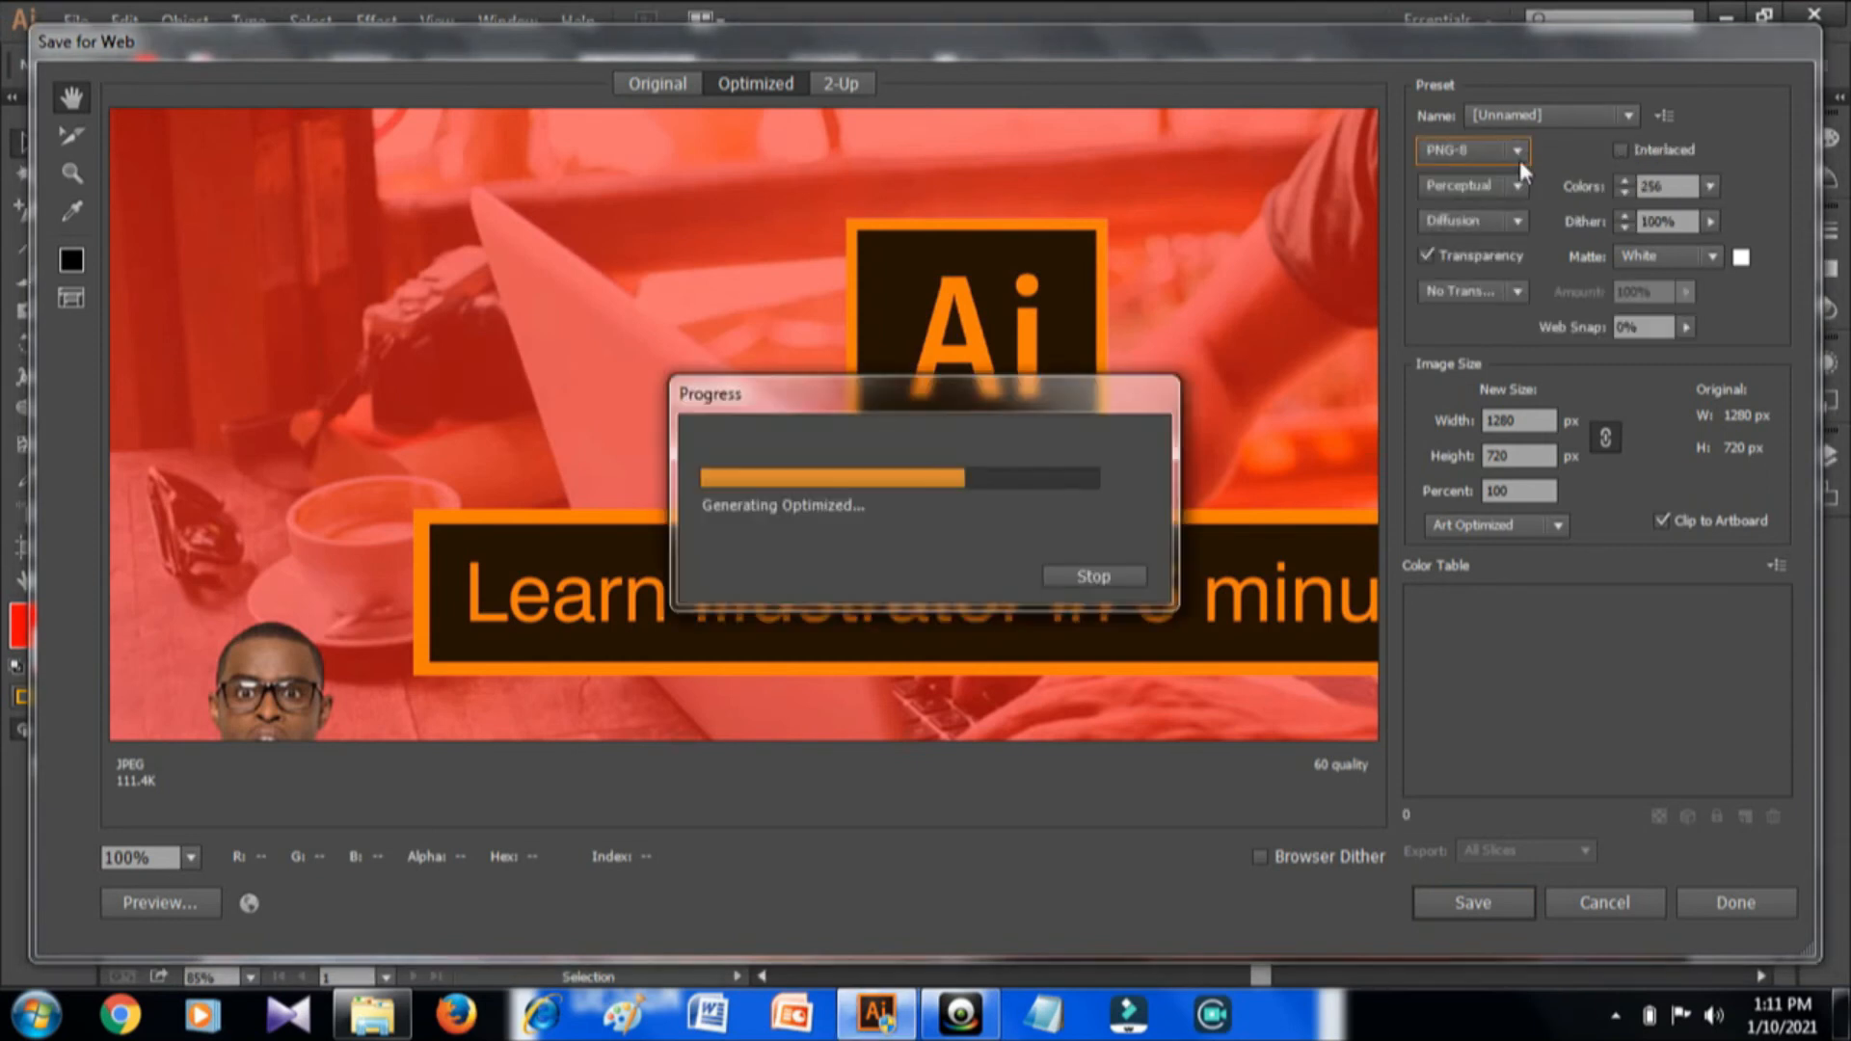
click(1520, 160)
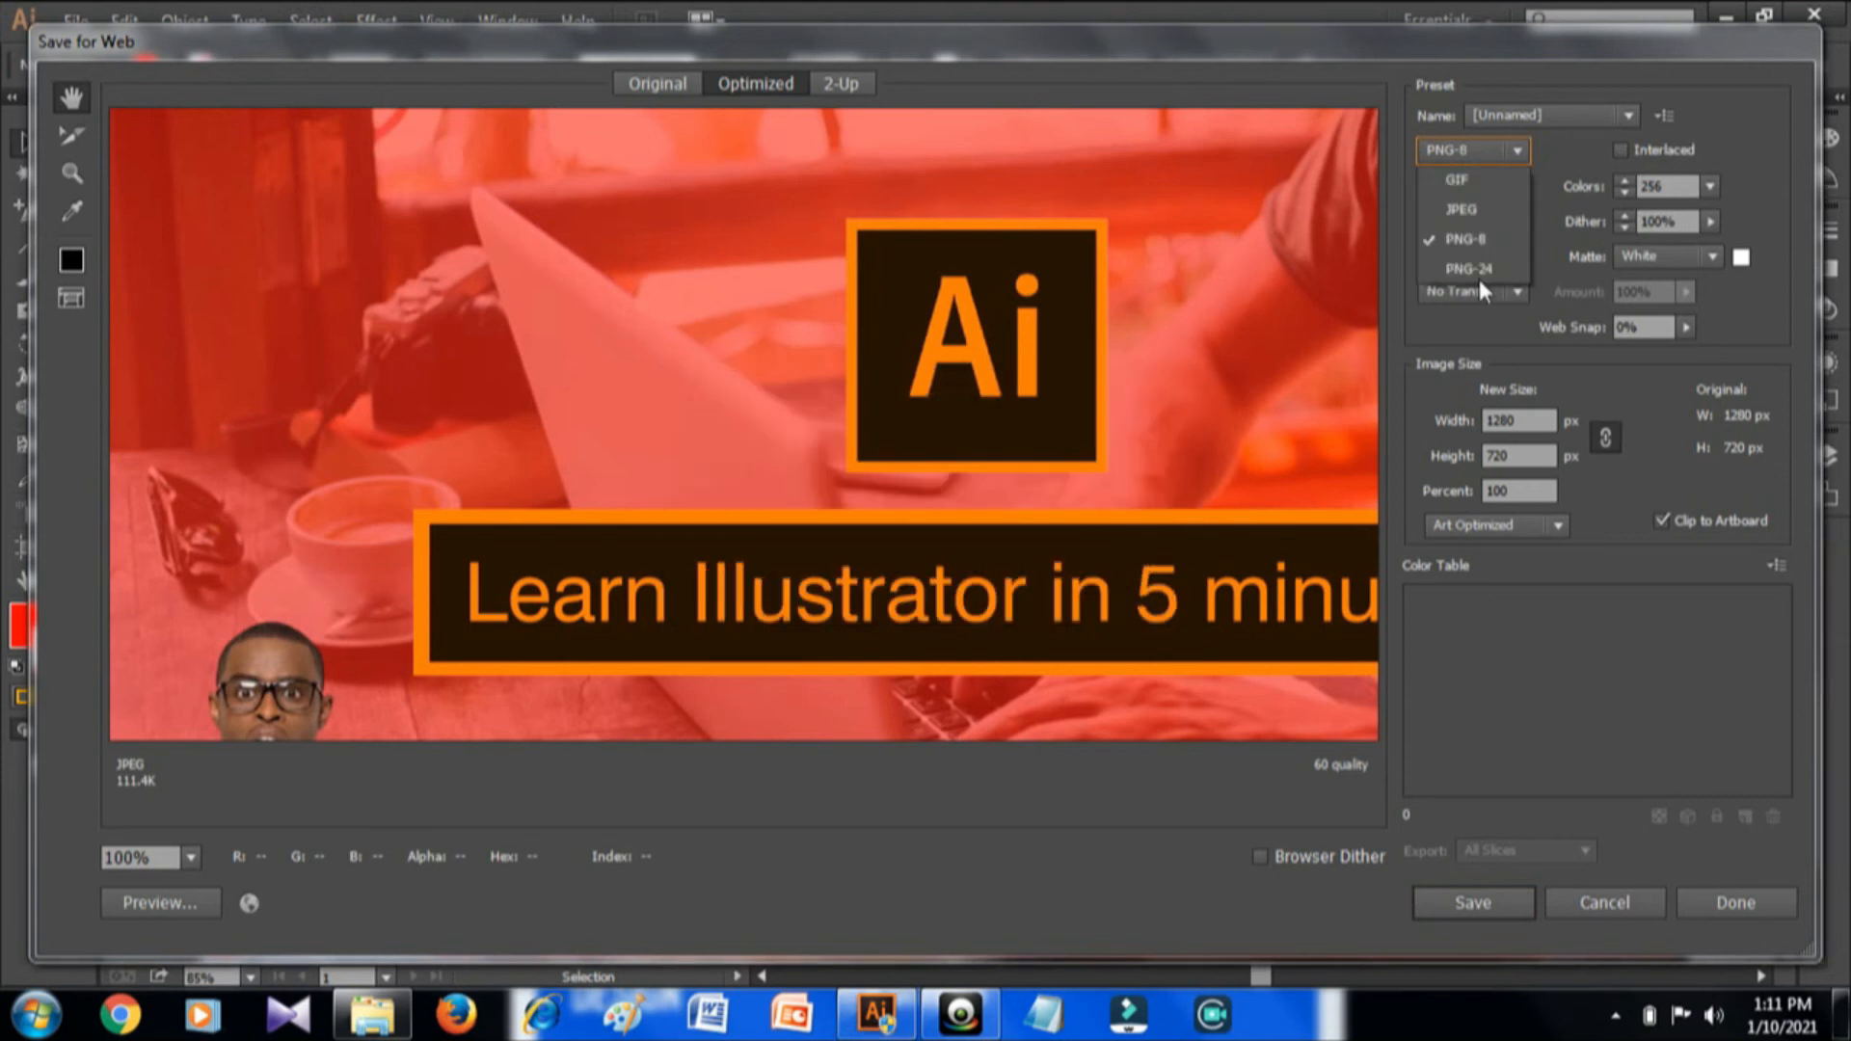
click(1475, 270)
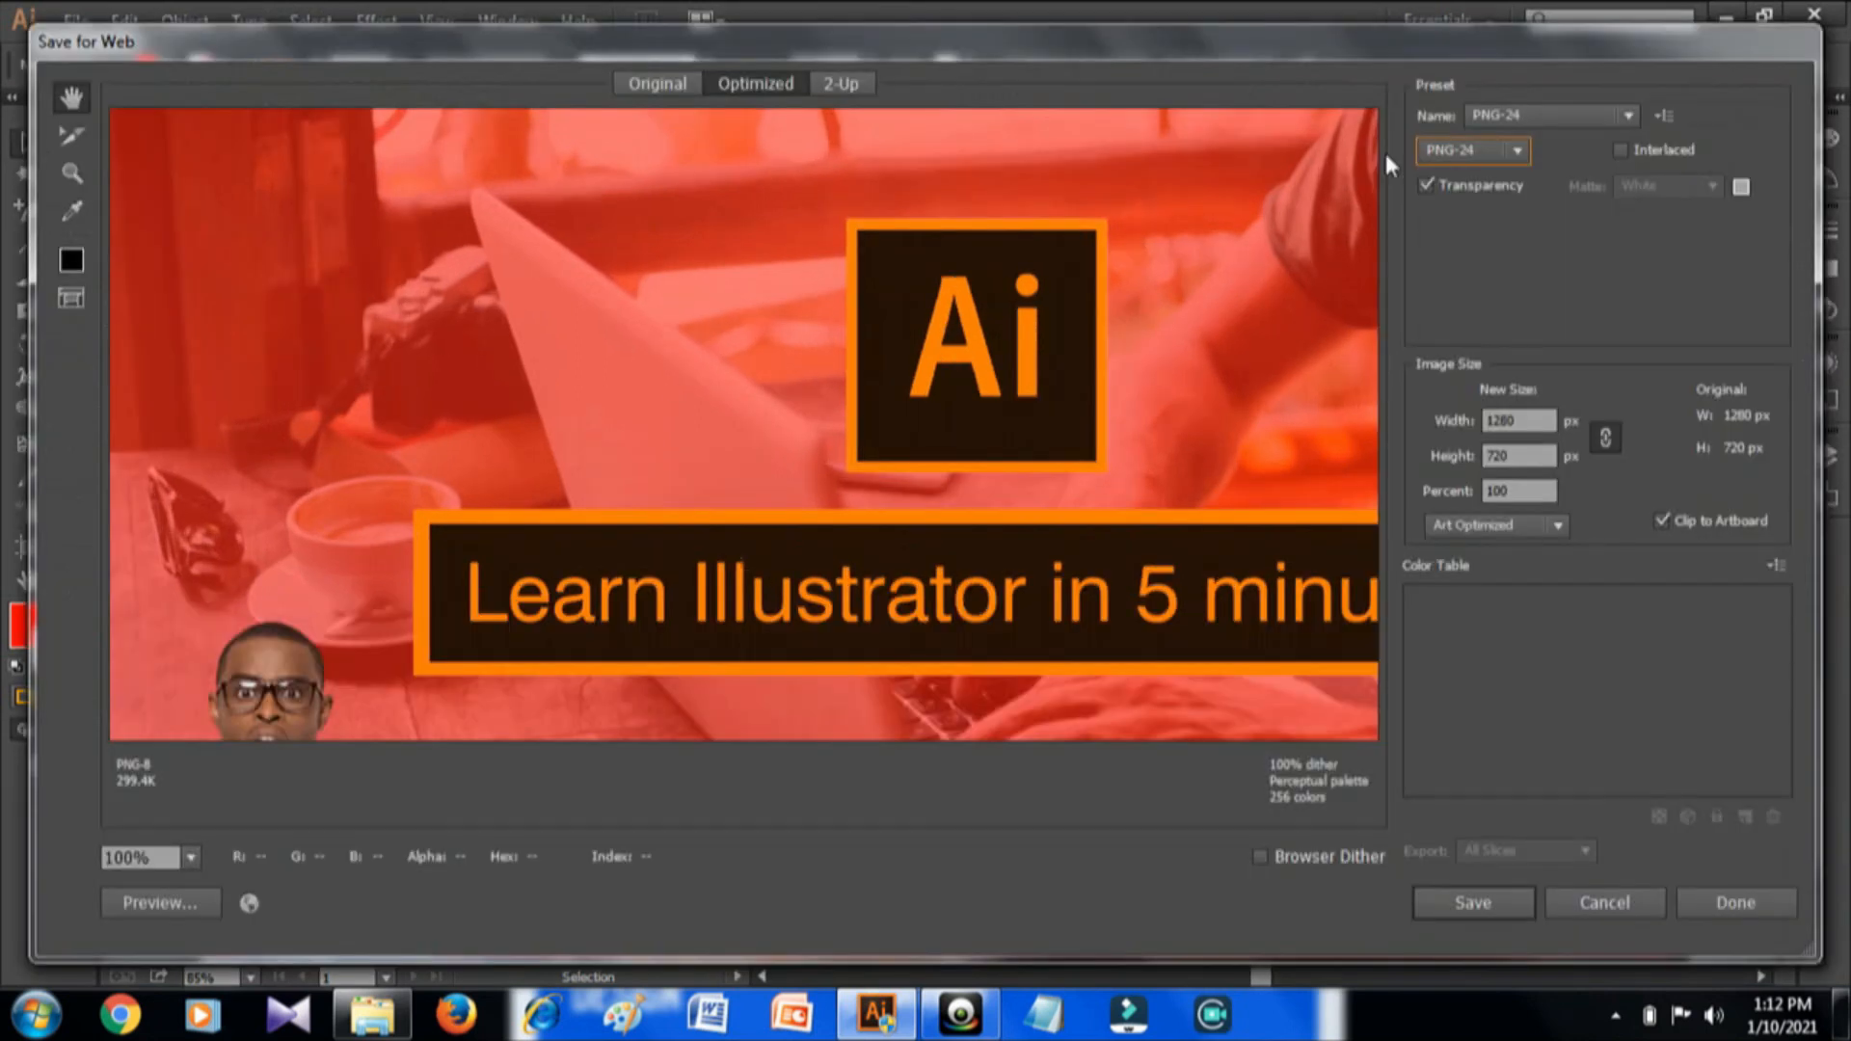
click(1470, 151)
click(1461, 209)
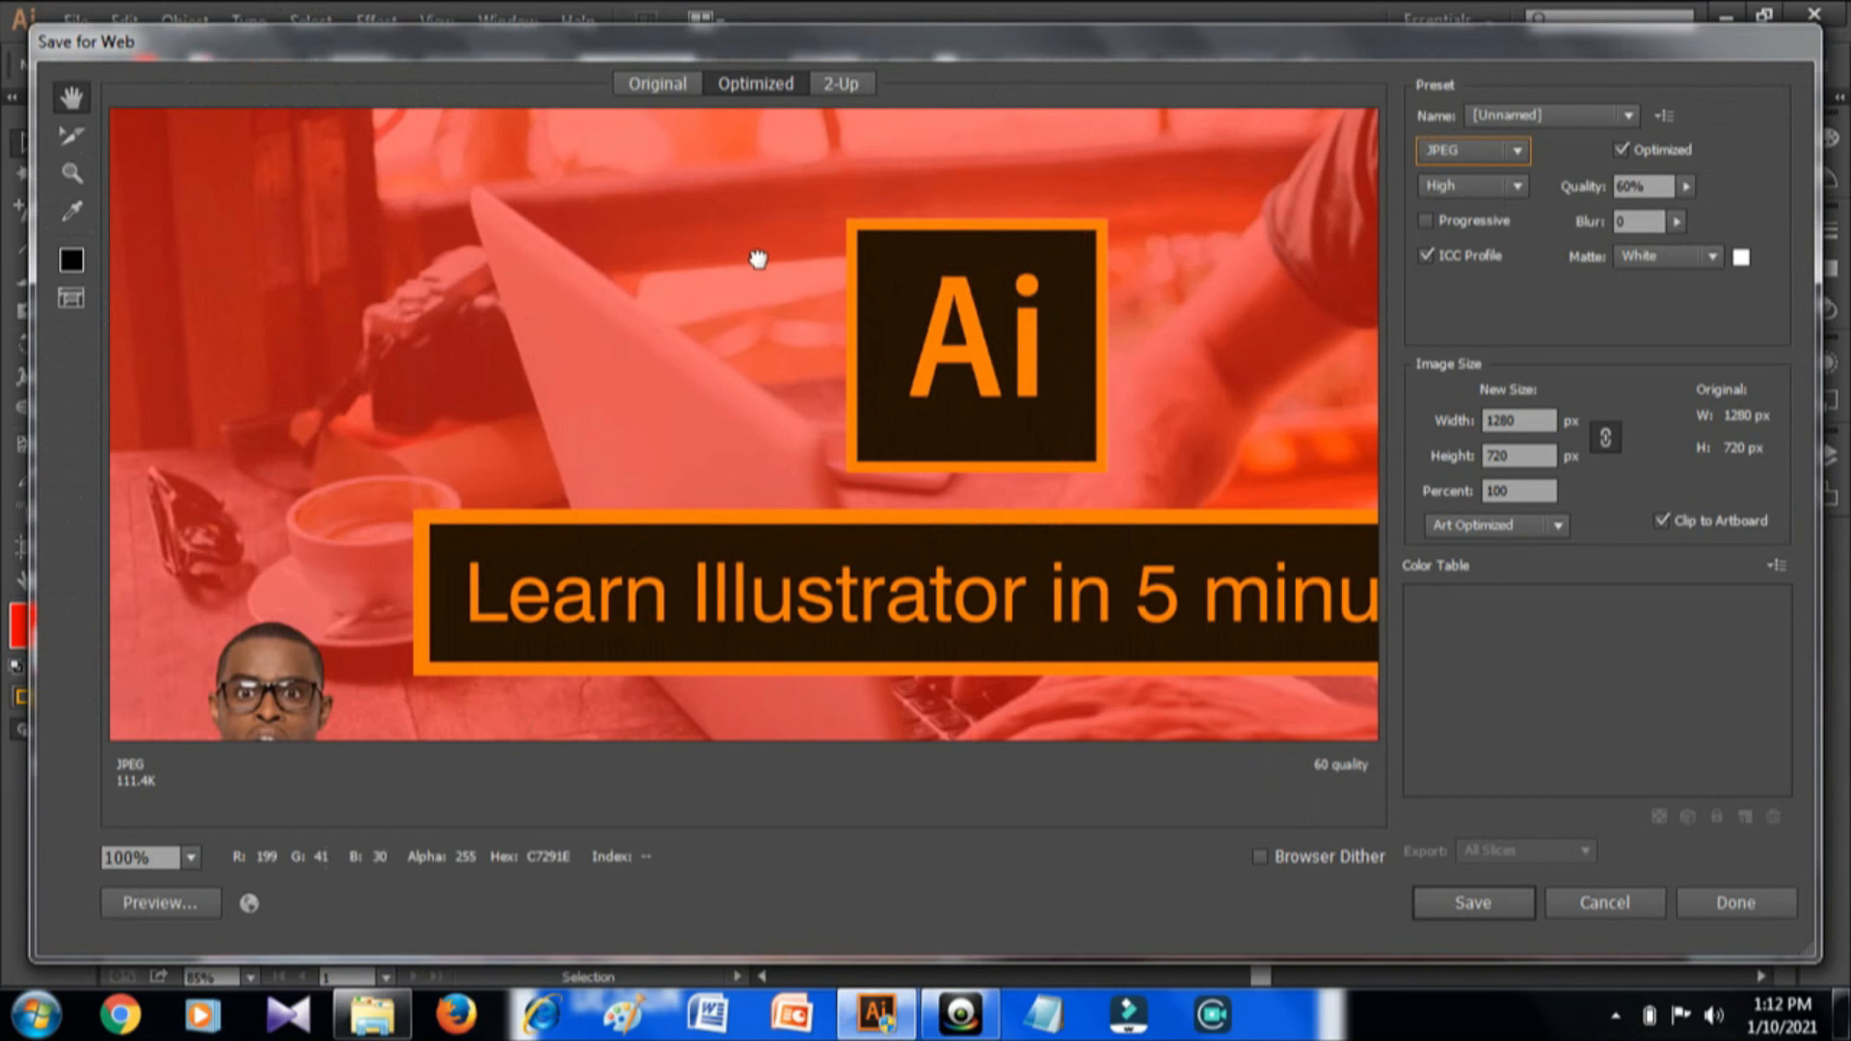
- Look over the export preview and save the thumbnail as a JPEG named Learn-Illustrator-Tutorial in the Graphics folder
drag(758, 259, 292, 191)
drag(1024, 671, 1024, 563)
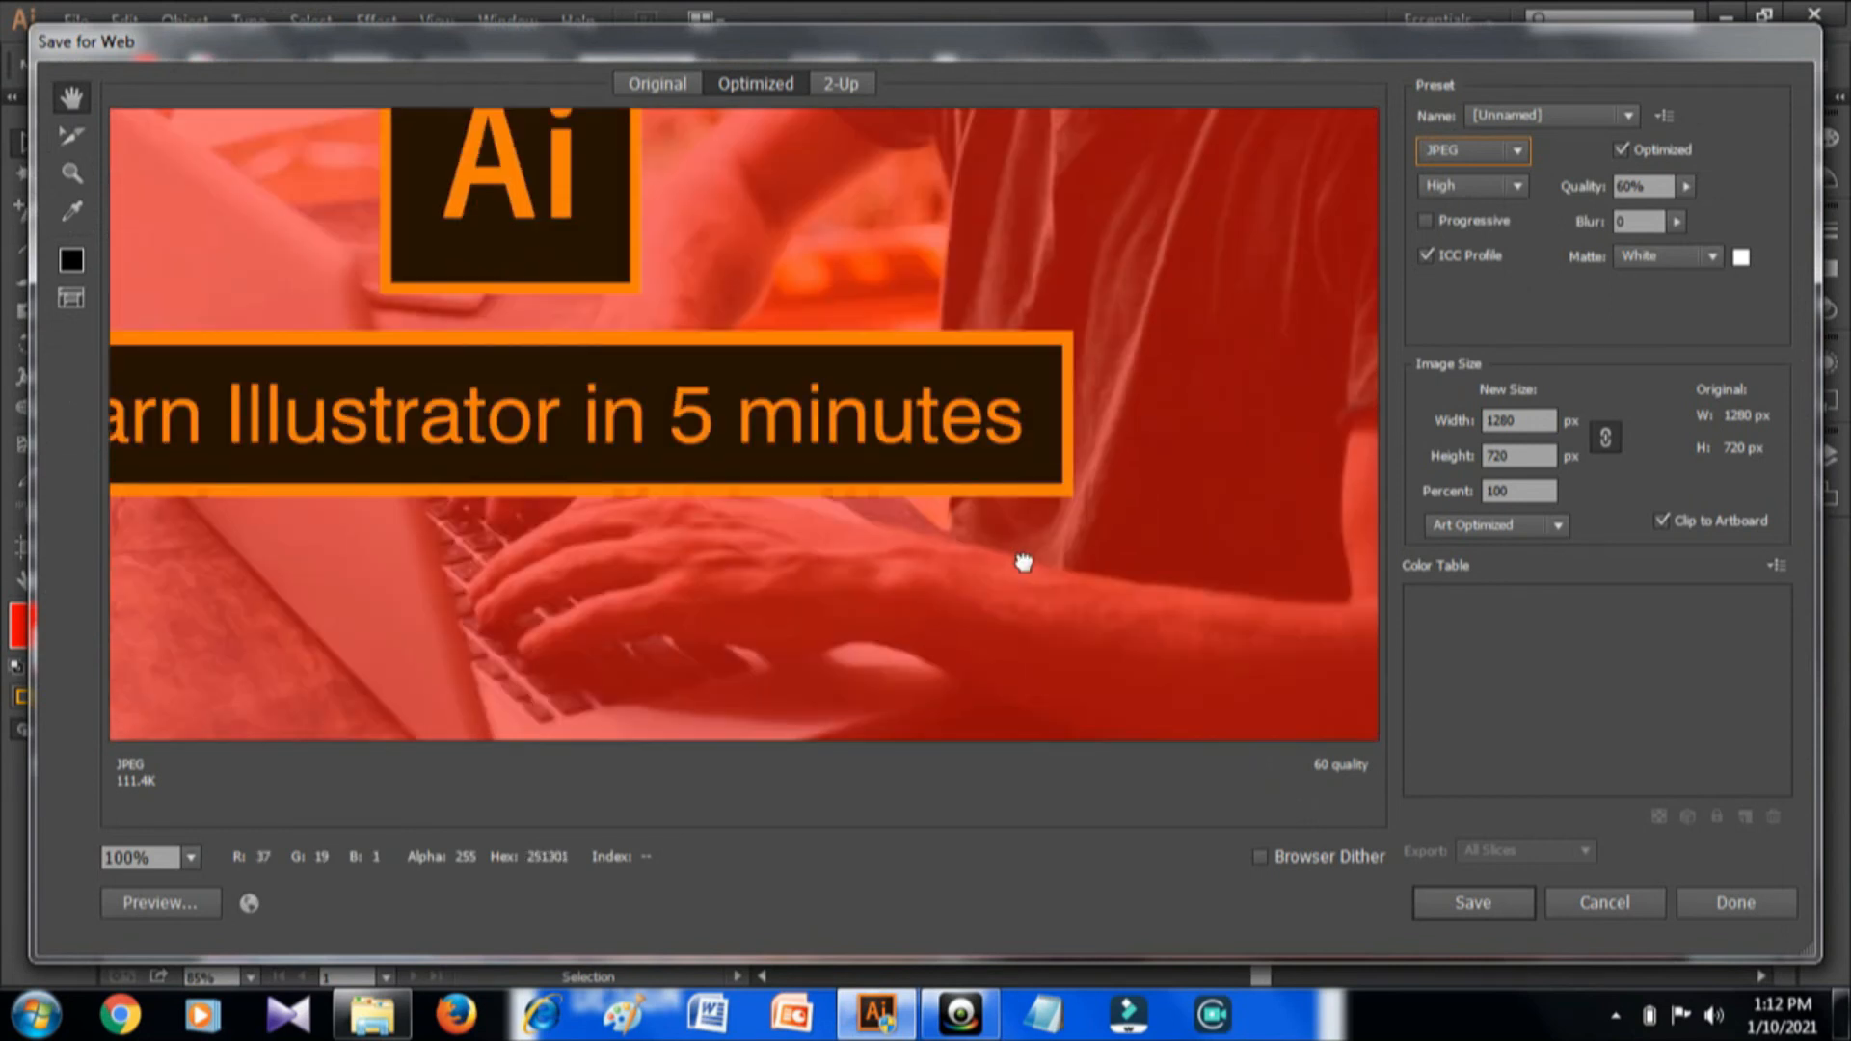
drag(655, 504, 717, 81)
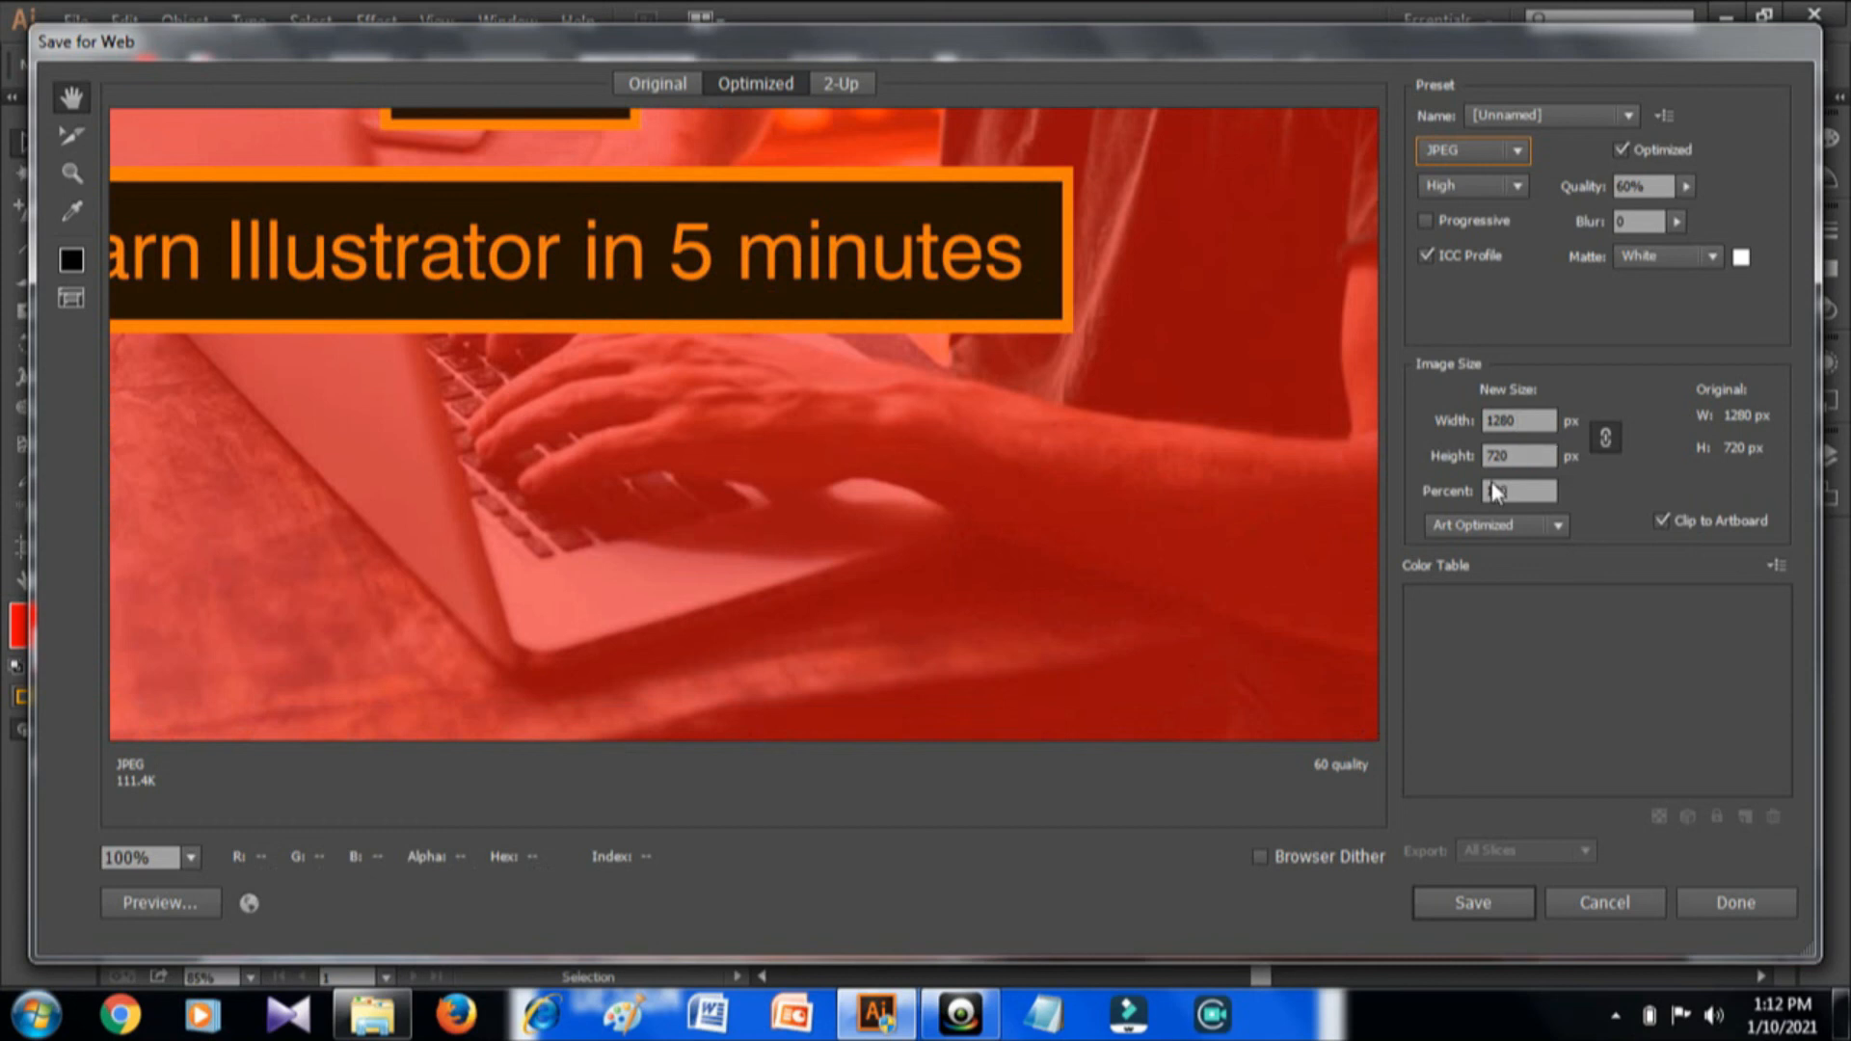
click(1463, 911)
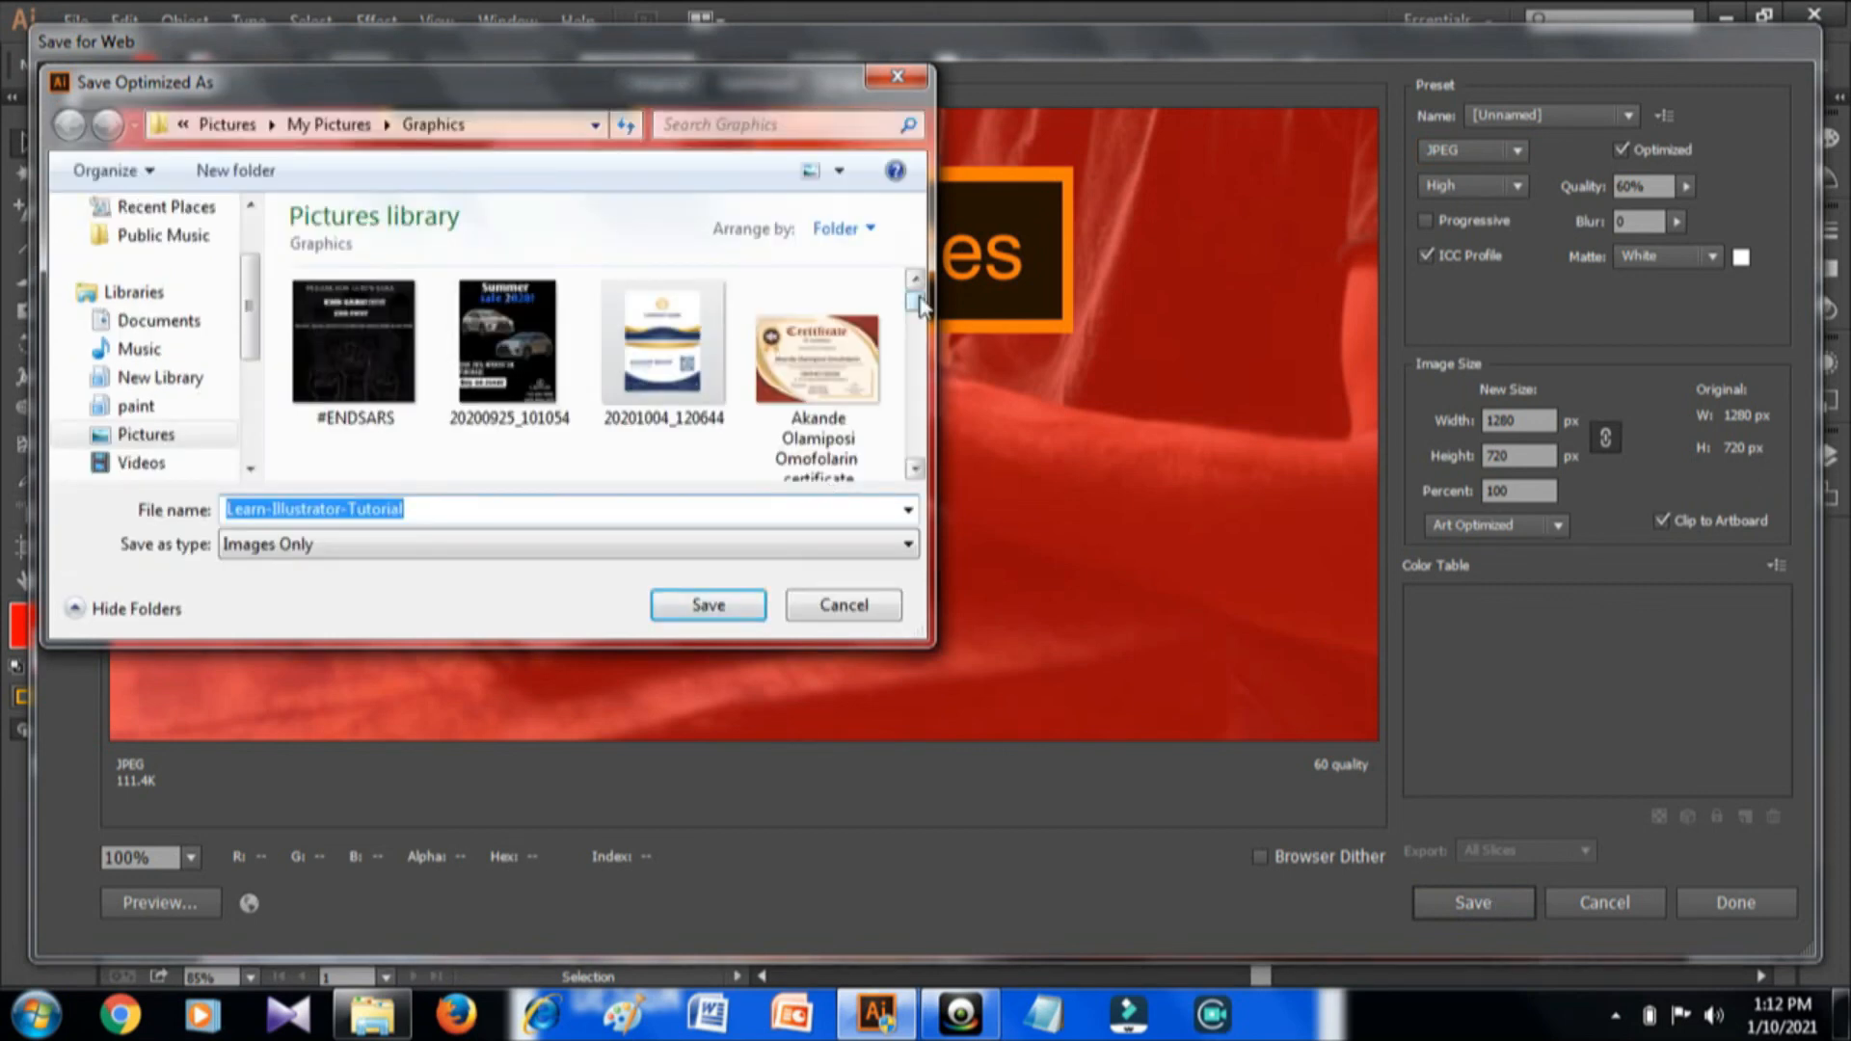
drag(918, 298, 918, 328)
click(256, 514)
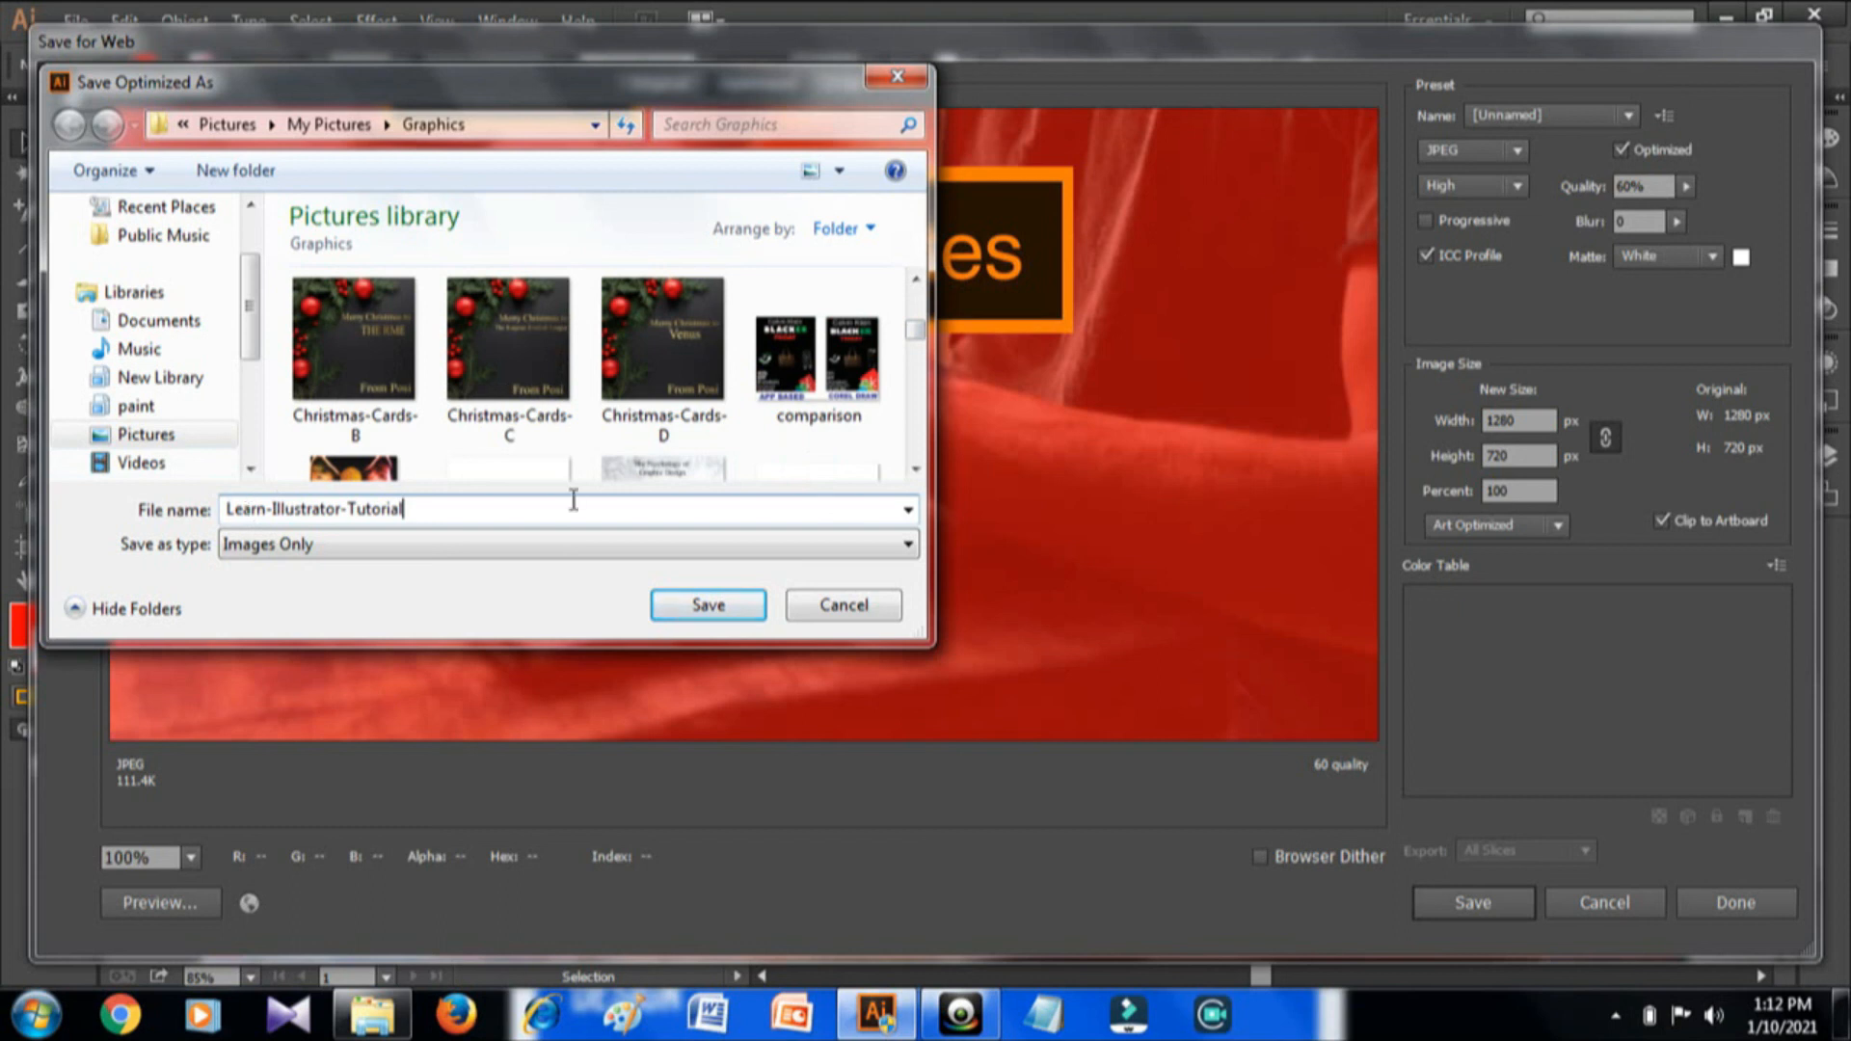
click(708, 605)
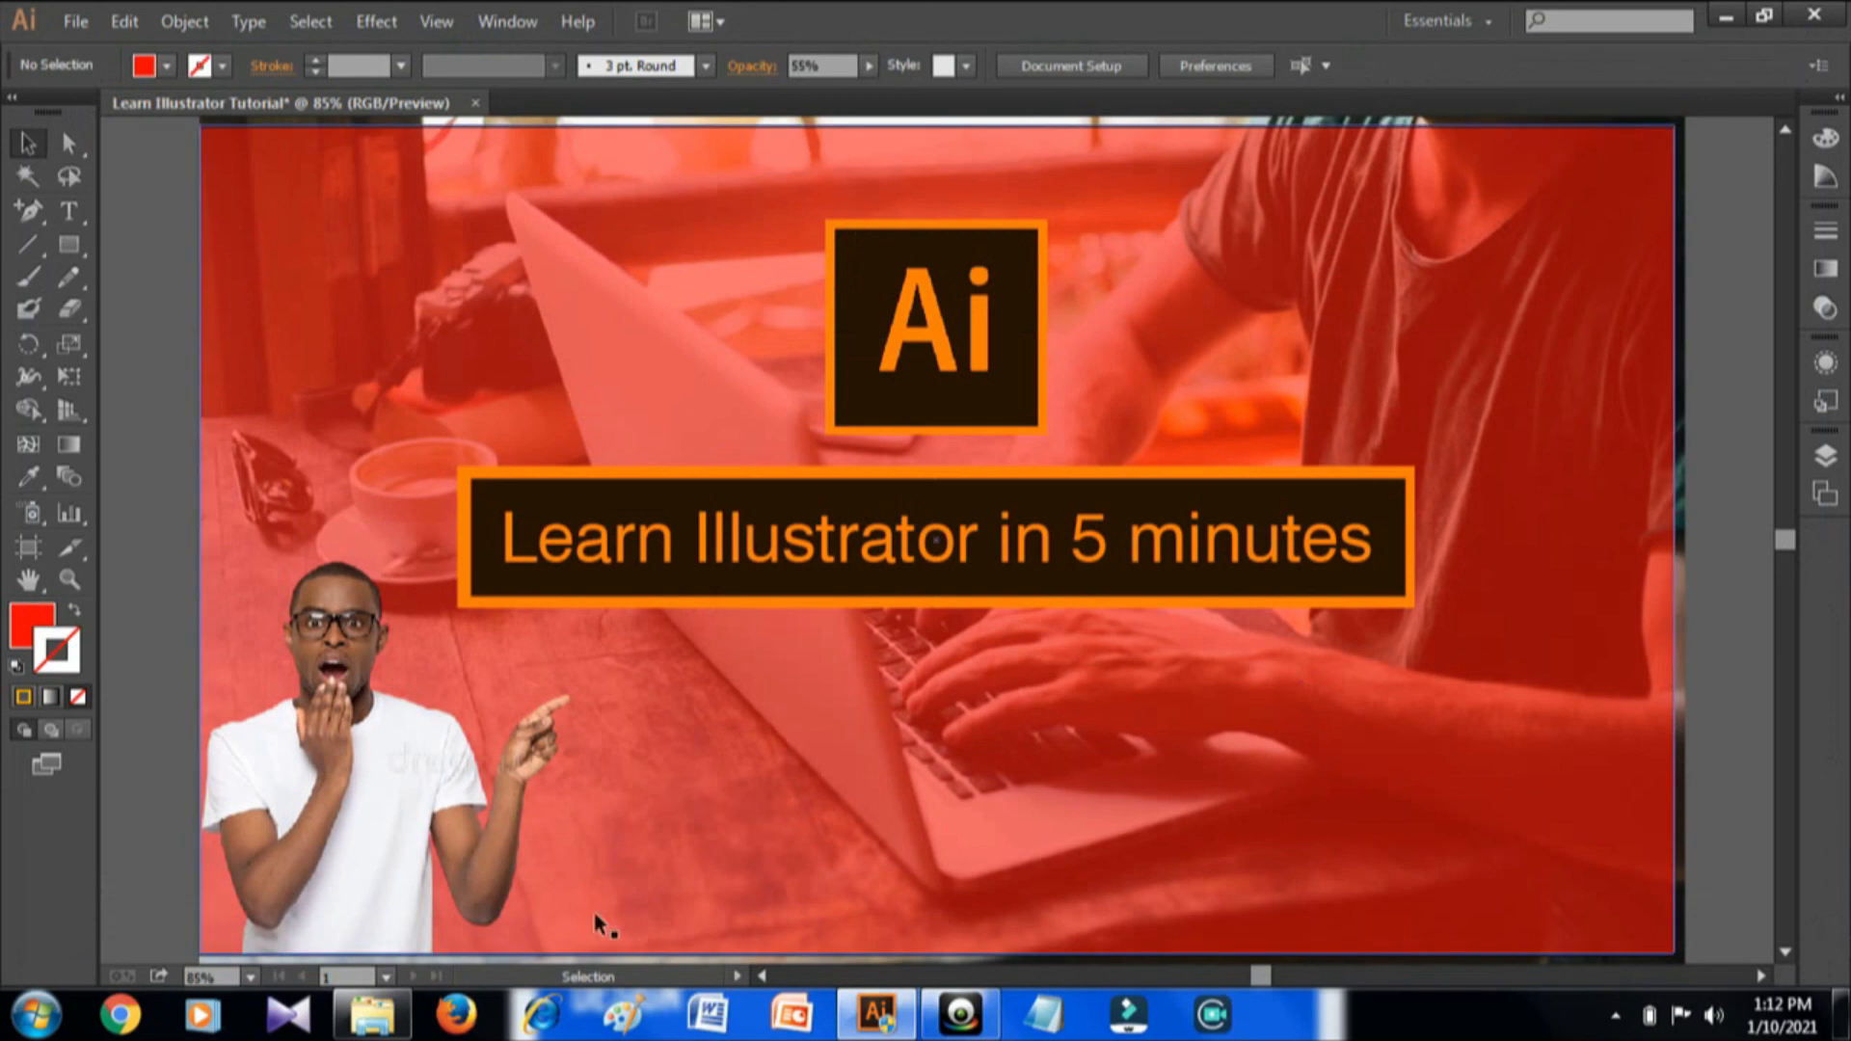
- Switch to Windows Explorer and open the Graphics folder in the Pictures library
click(374, 1020)
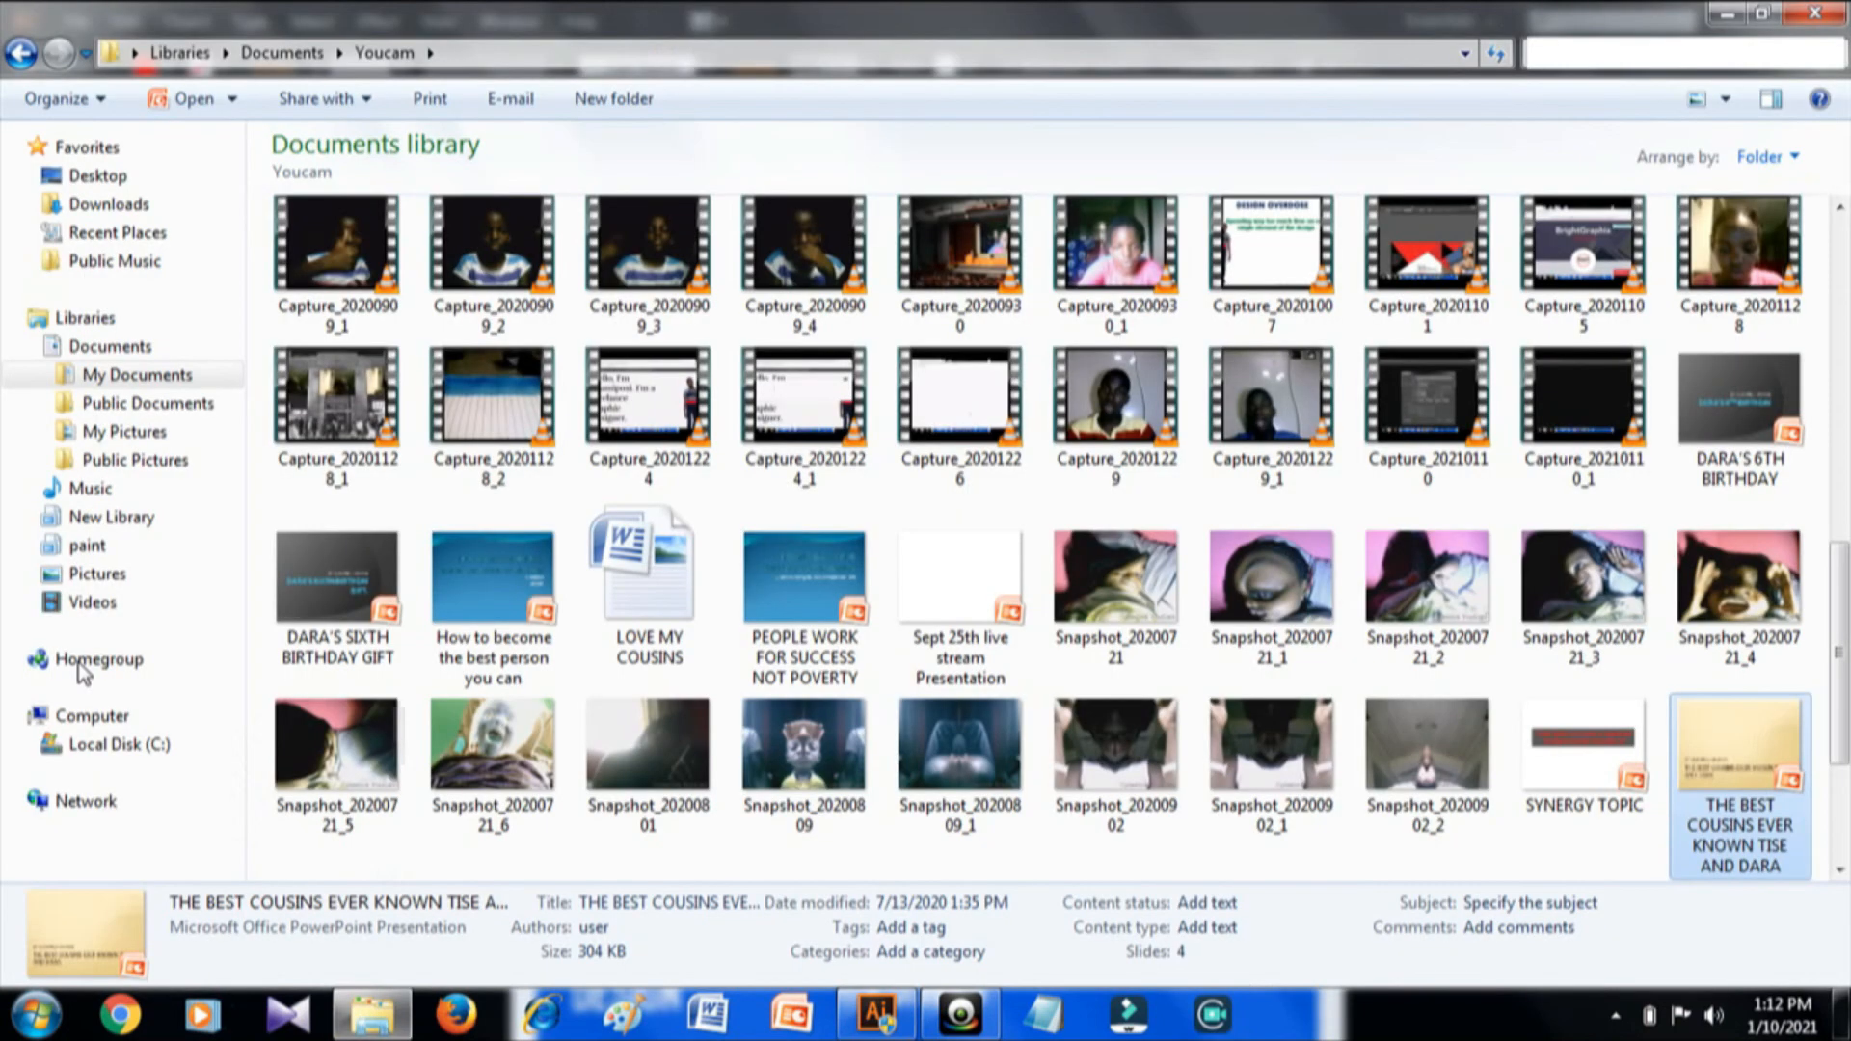
click(142, 581)
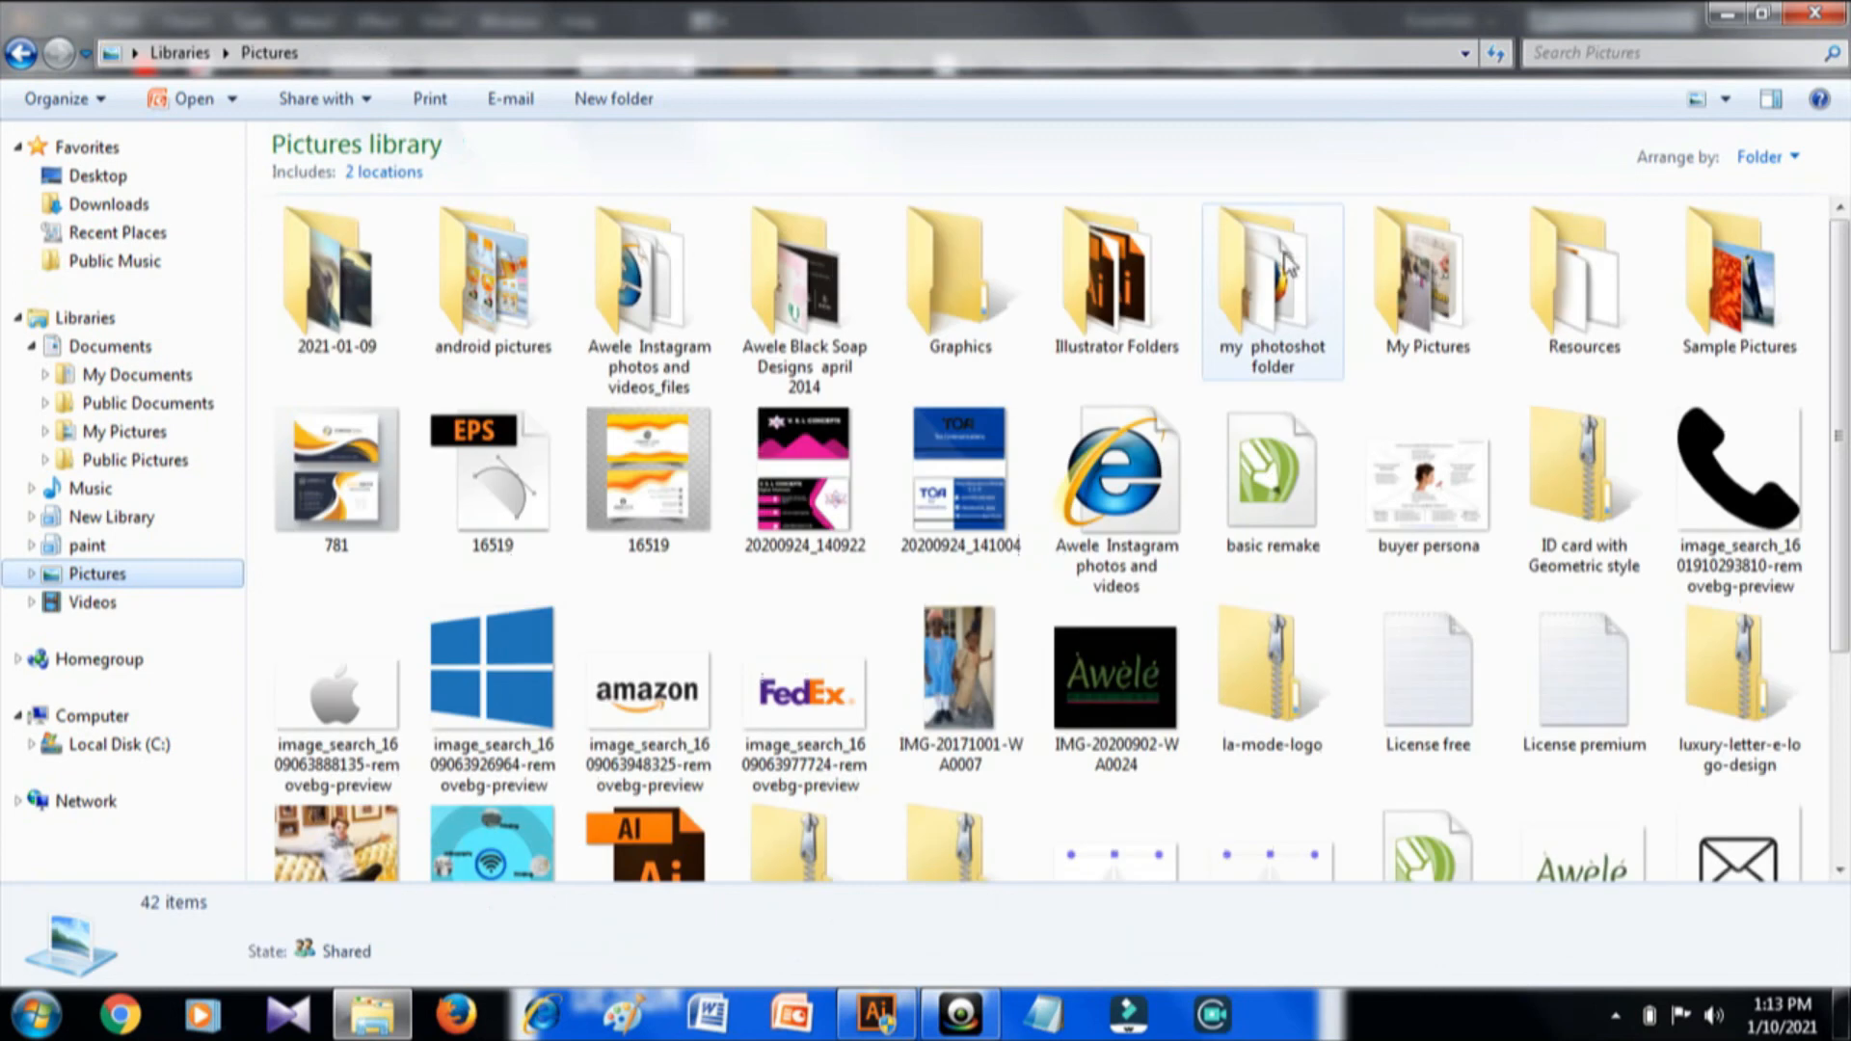
click(964, 304)
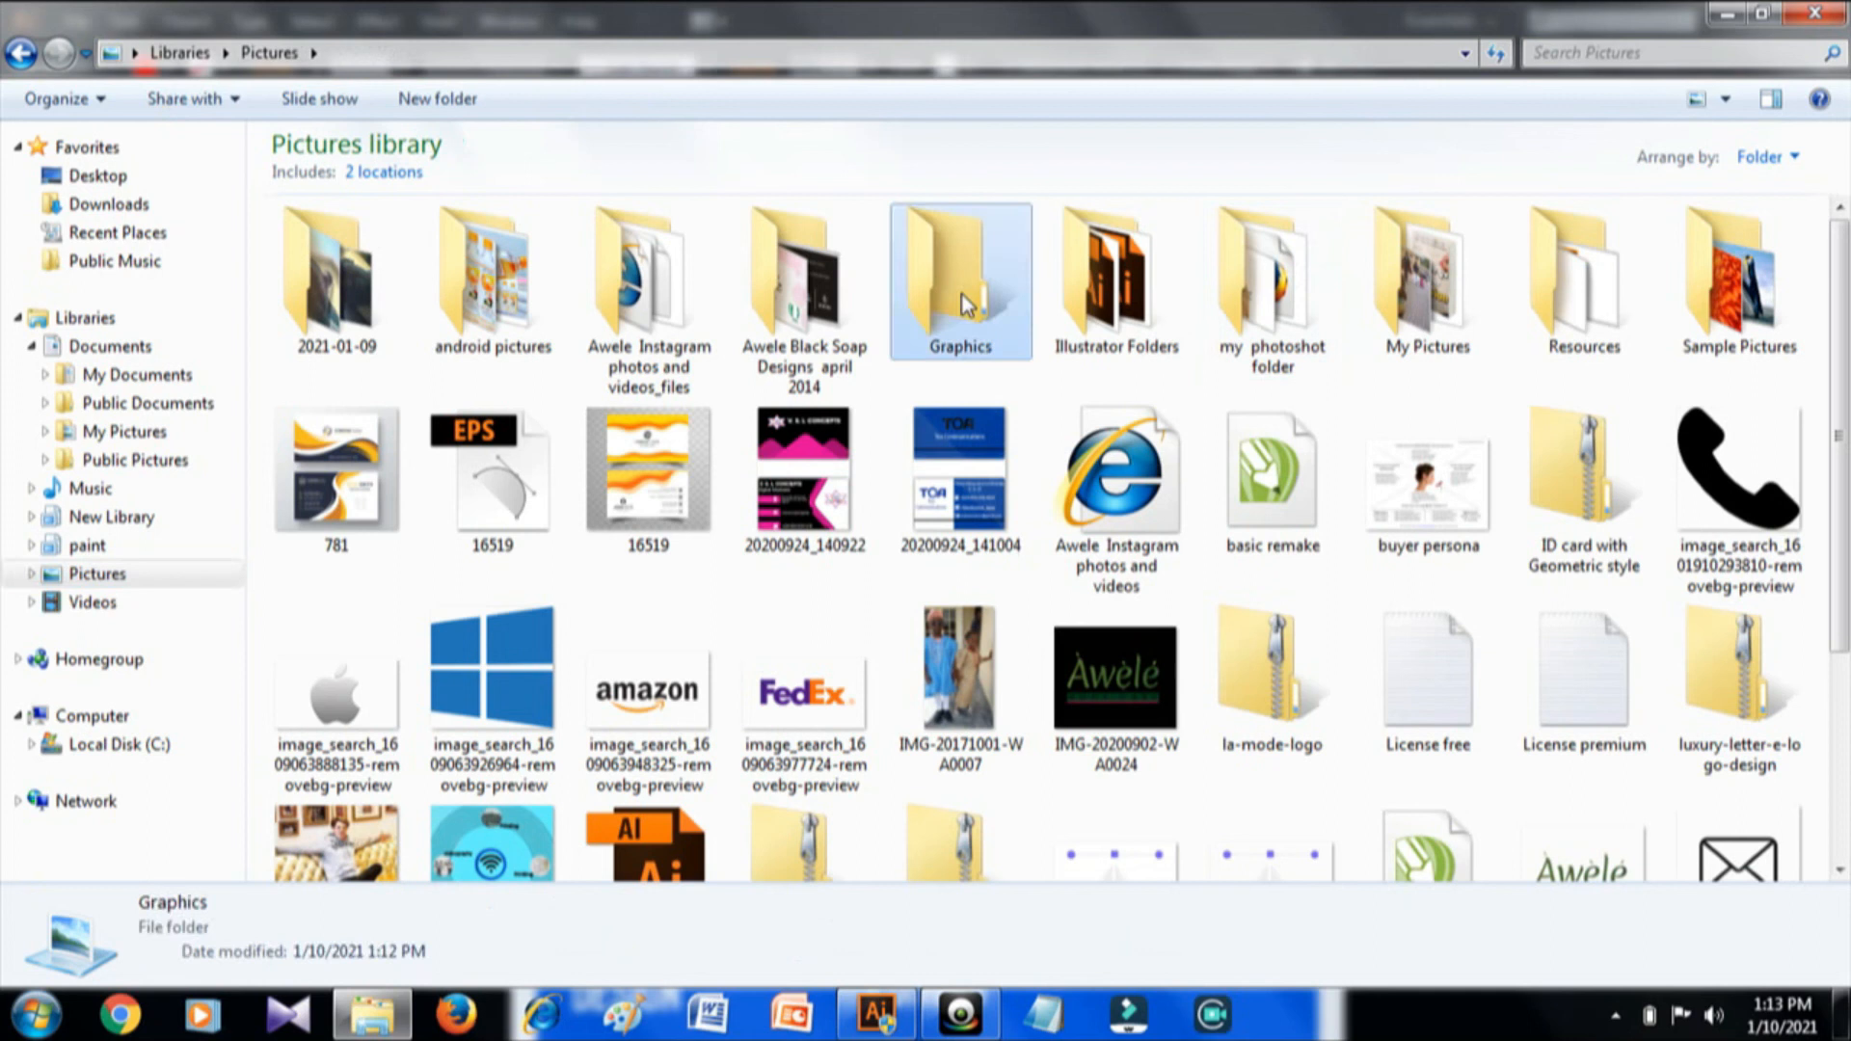
double_click(964, 305)
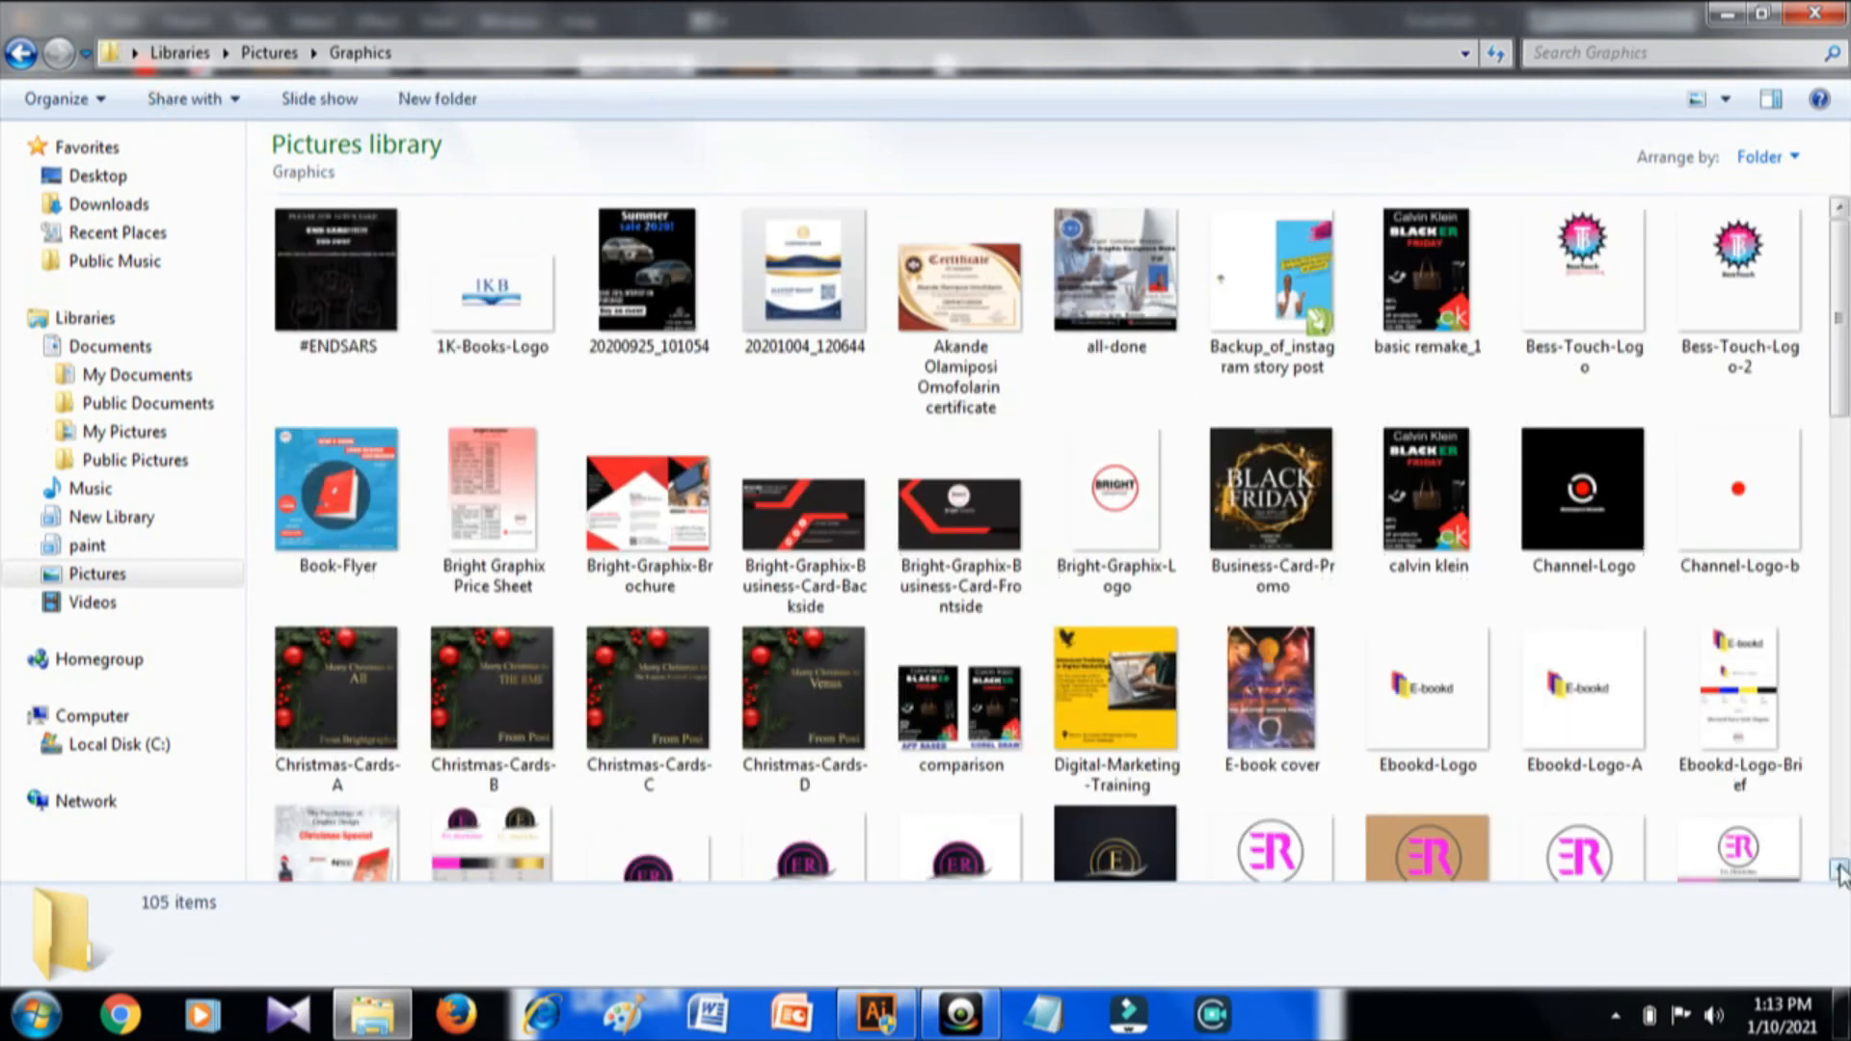
- Find the exported Learn-Illustrator-Tutorial image, open it in Windows Photo Viewer to check it, and minimize the viewer
click(1839, 871)
click(1840, 871)
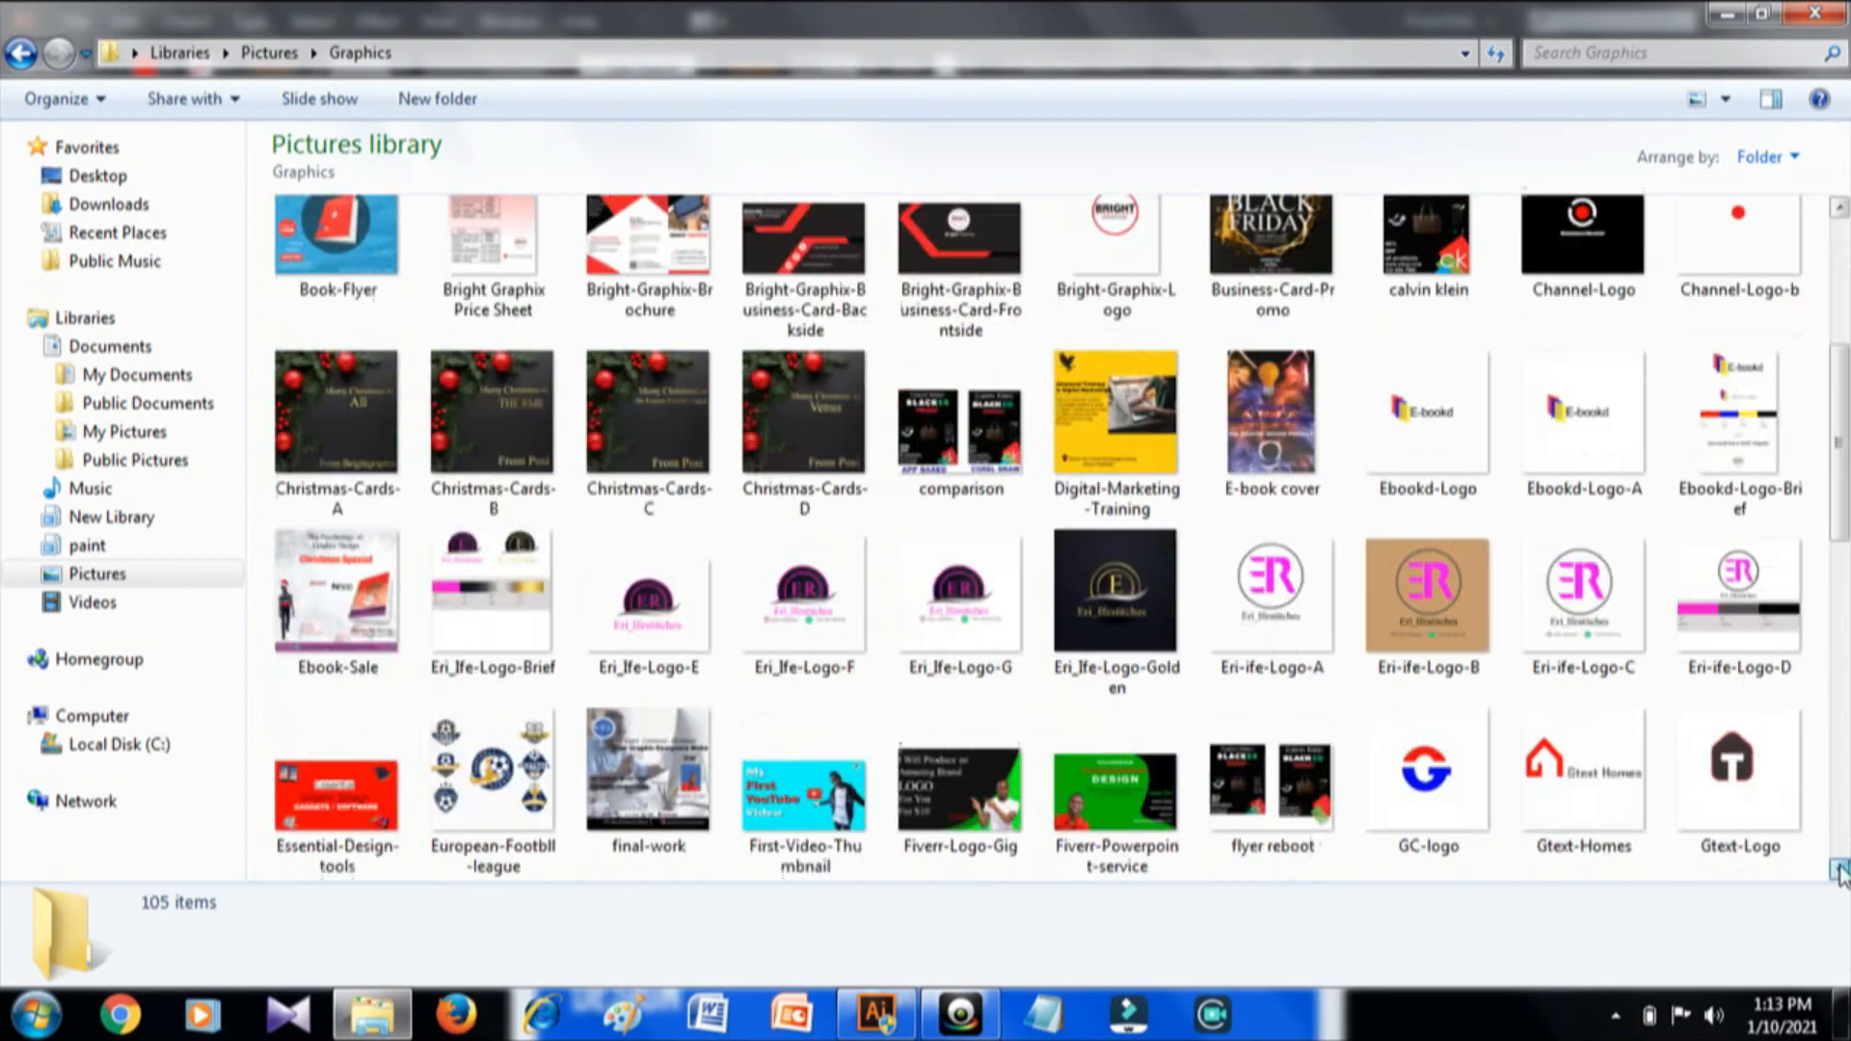
click(1840, 870)
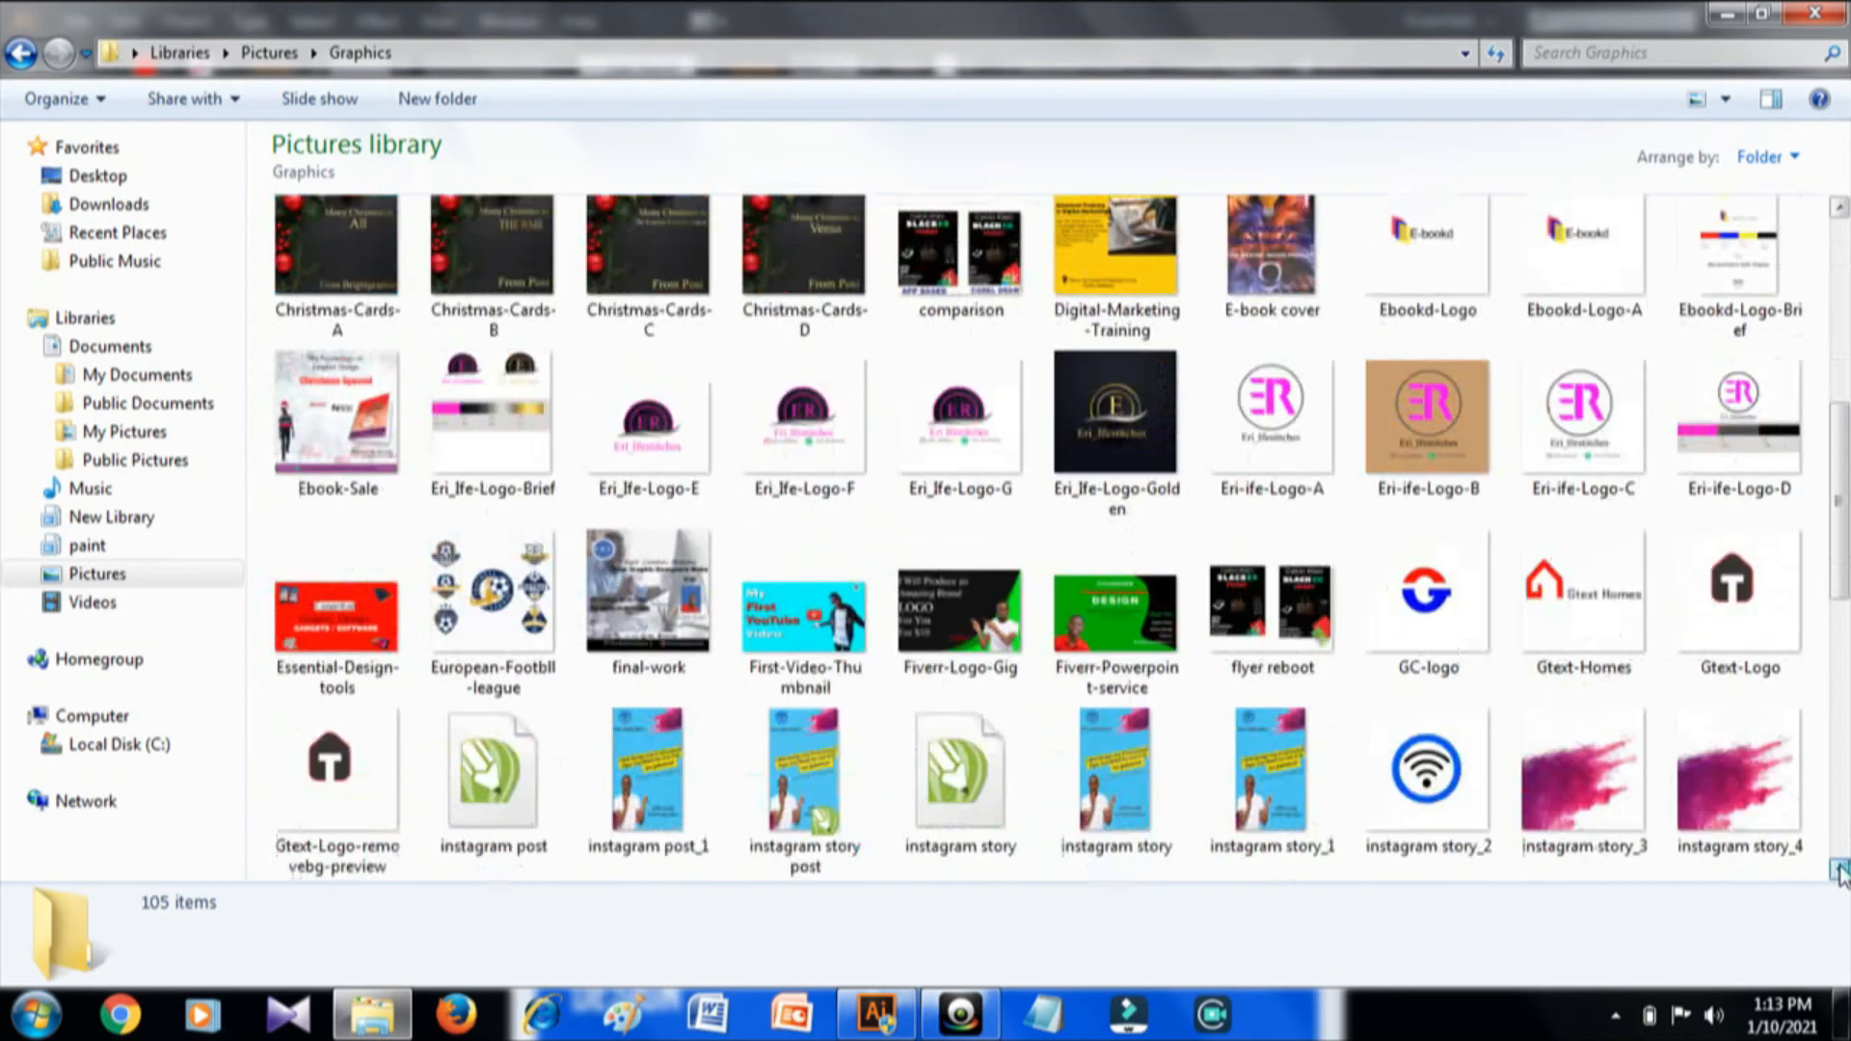
click(1839, 871)
click(1840, 870)
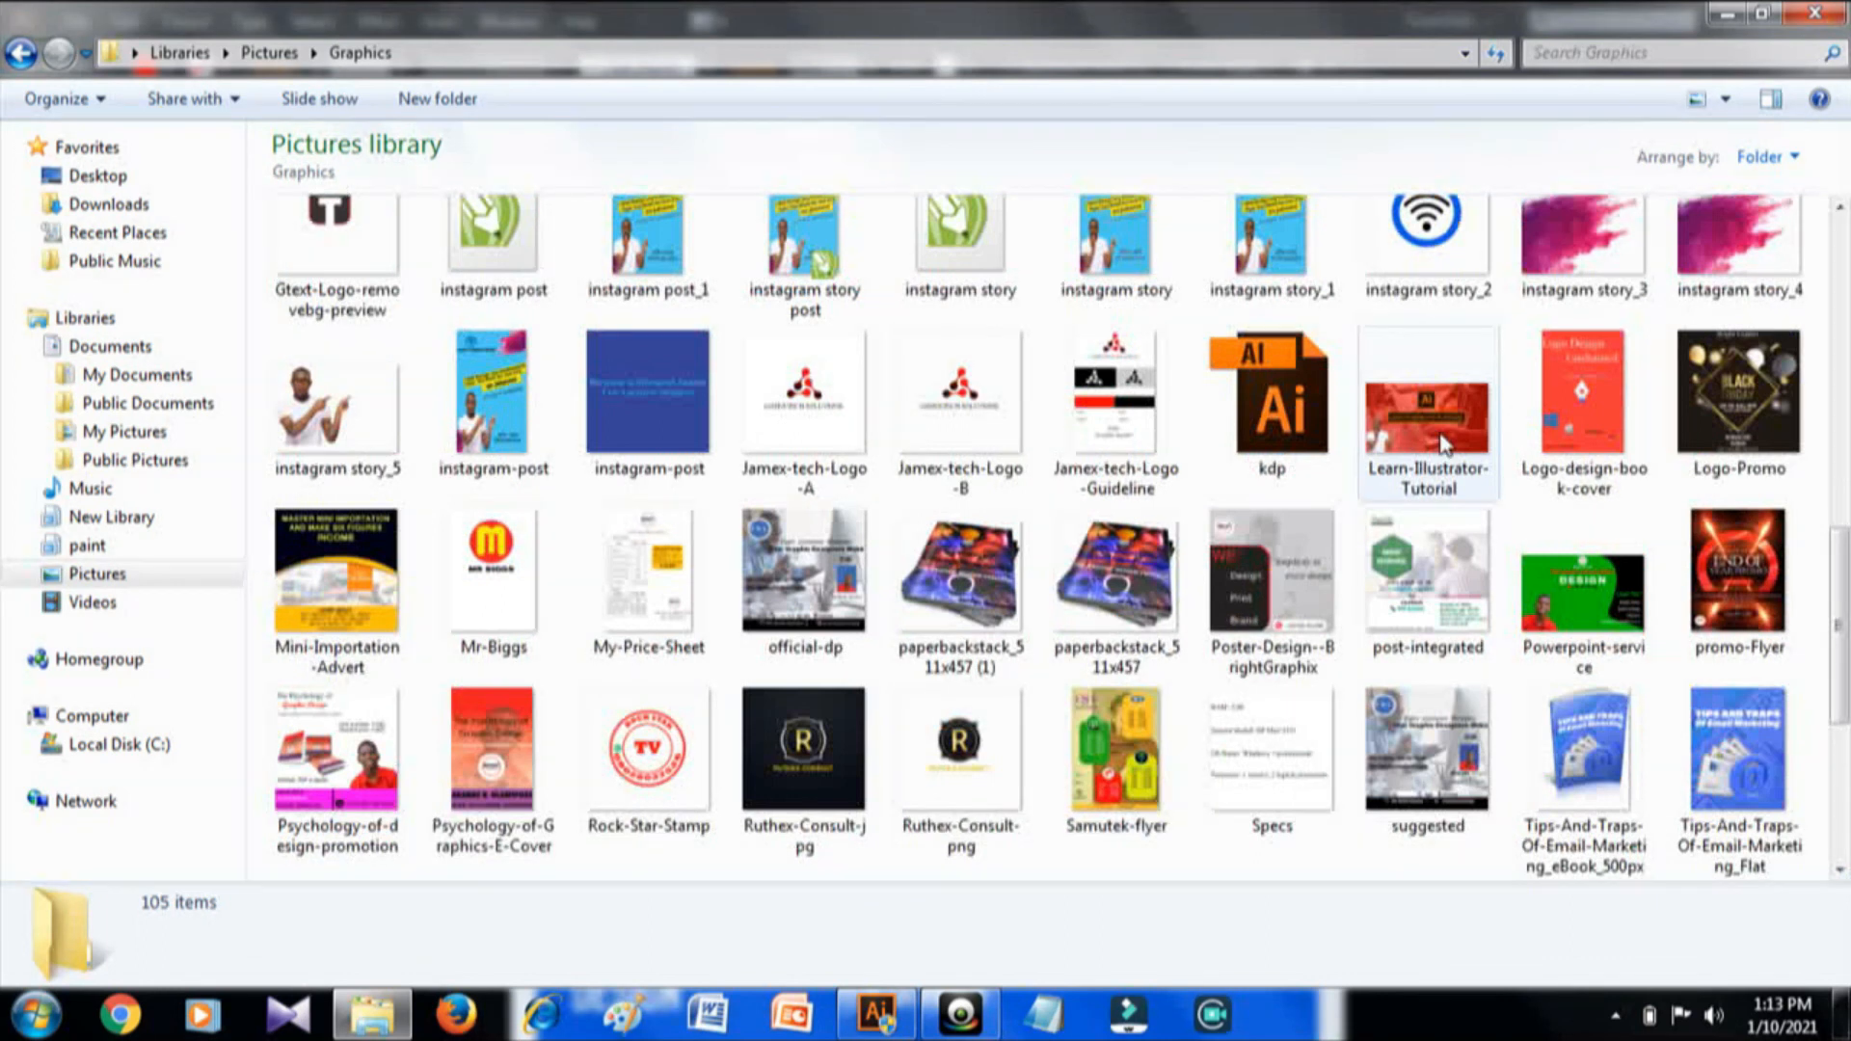
double_click(1440, 439)
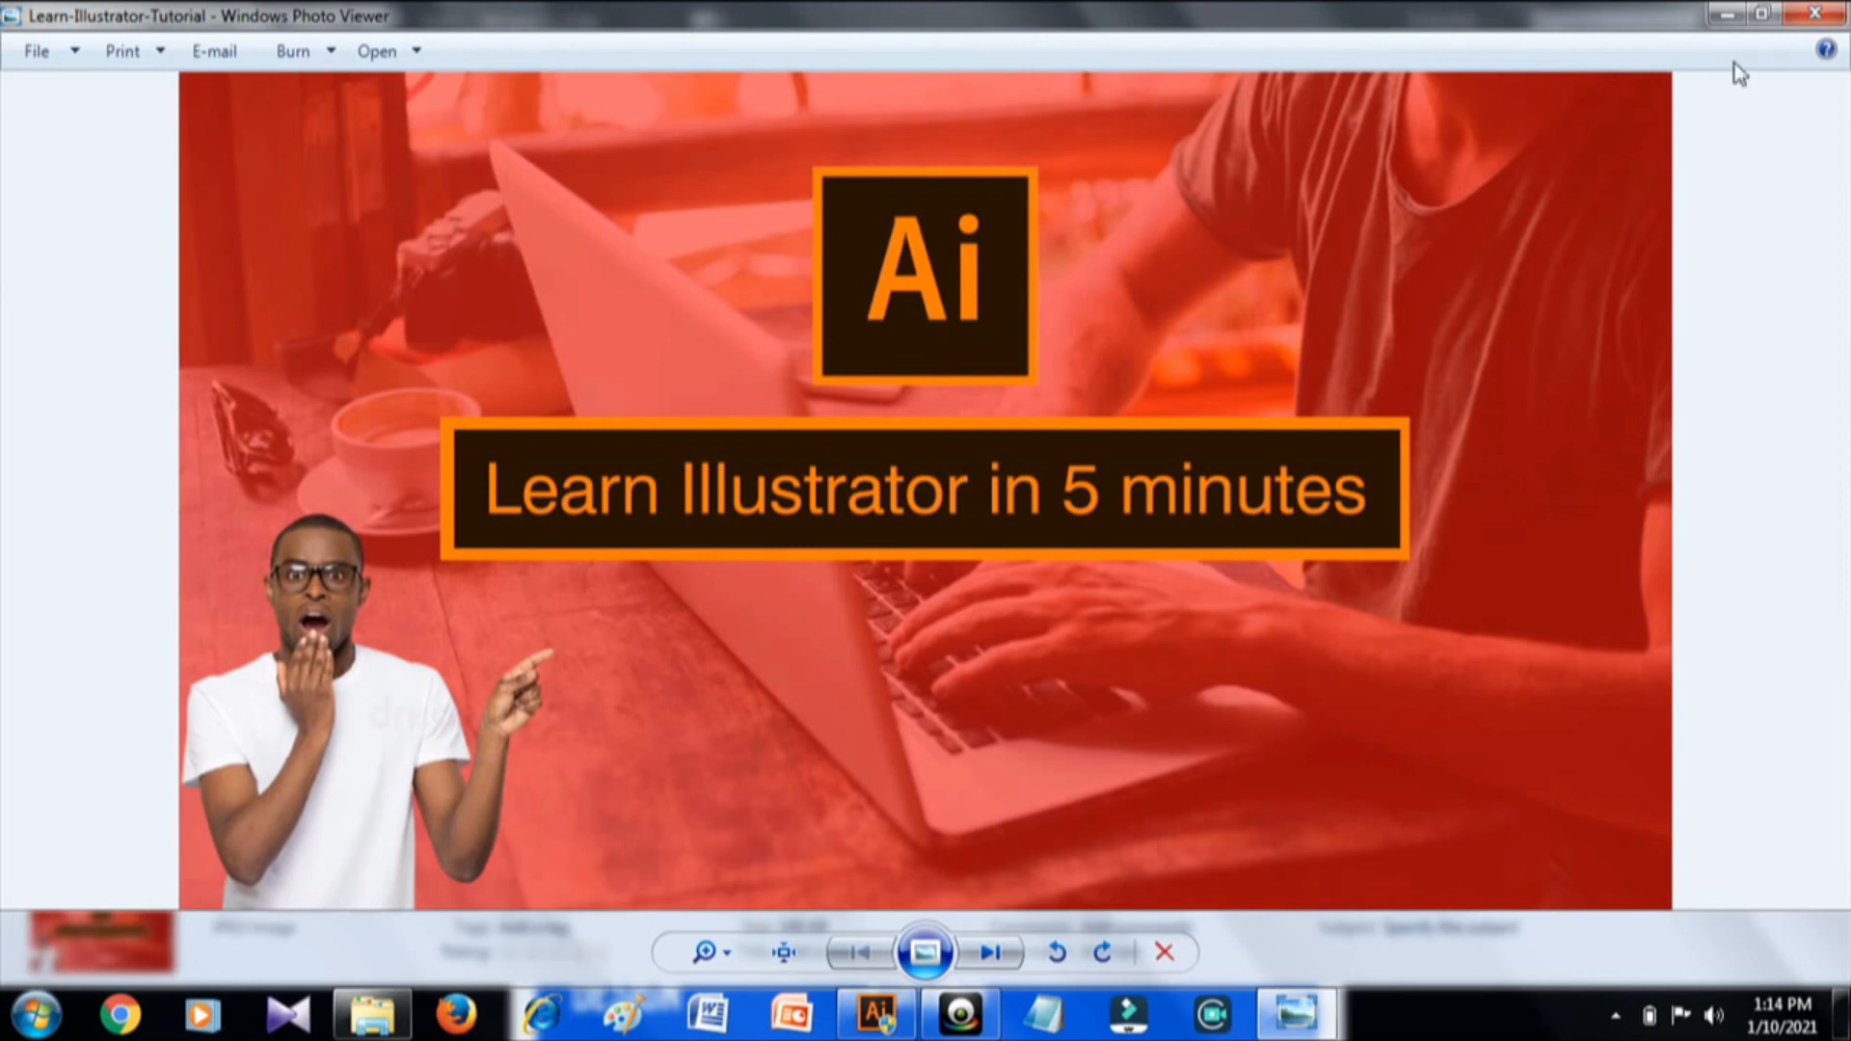
click(1729, 16)
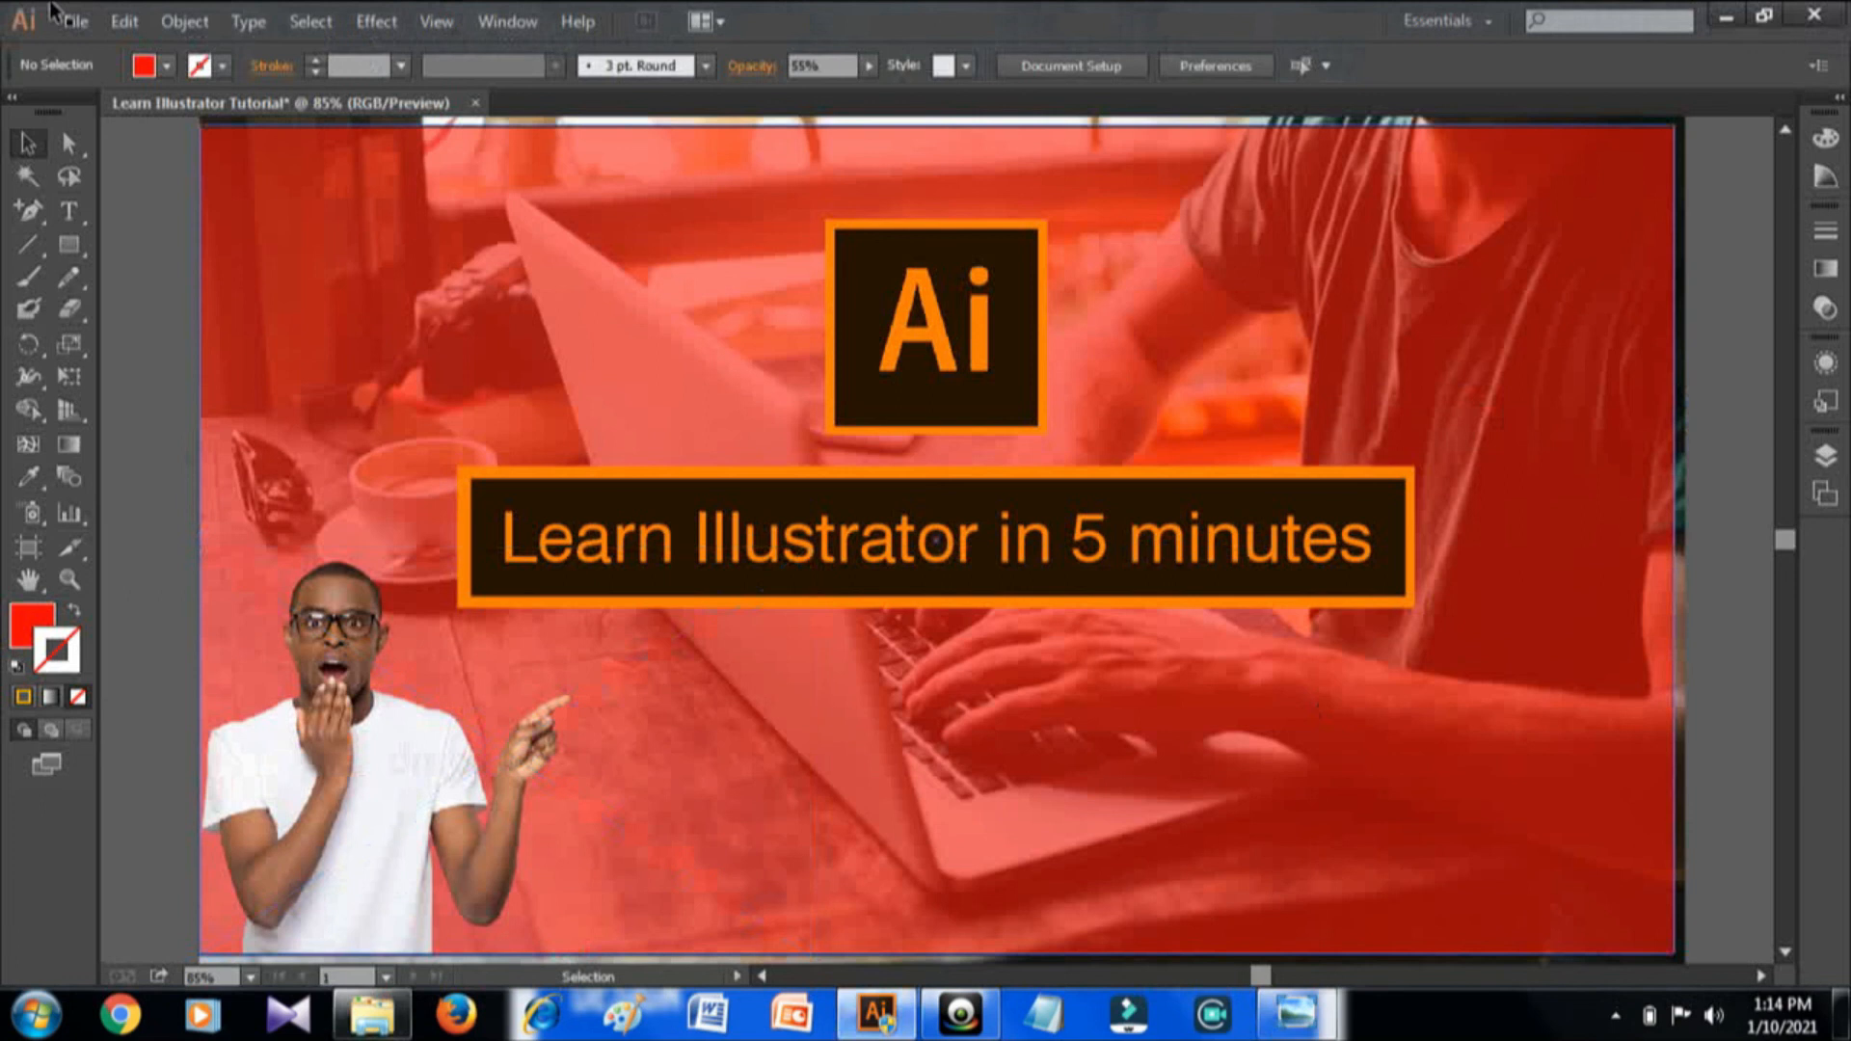
- Start saving the Illustrator document as Learn Illustrator Tutorial, choosing Illustrator Folders in the Pictures library as its location
click(76, 27)
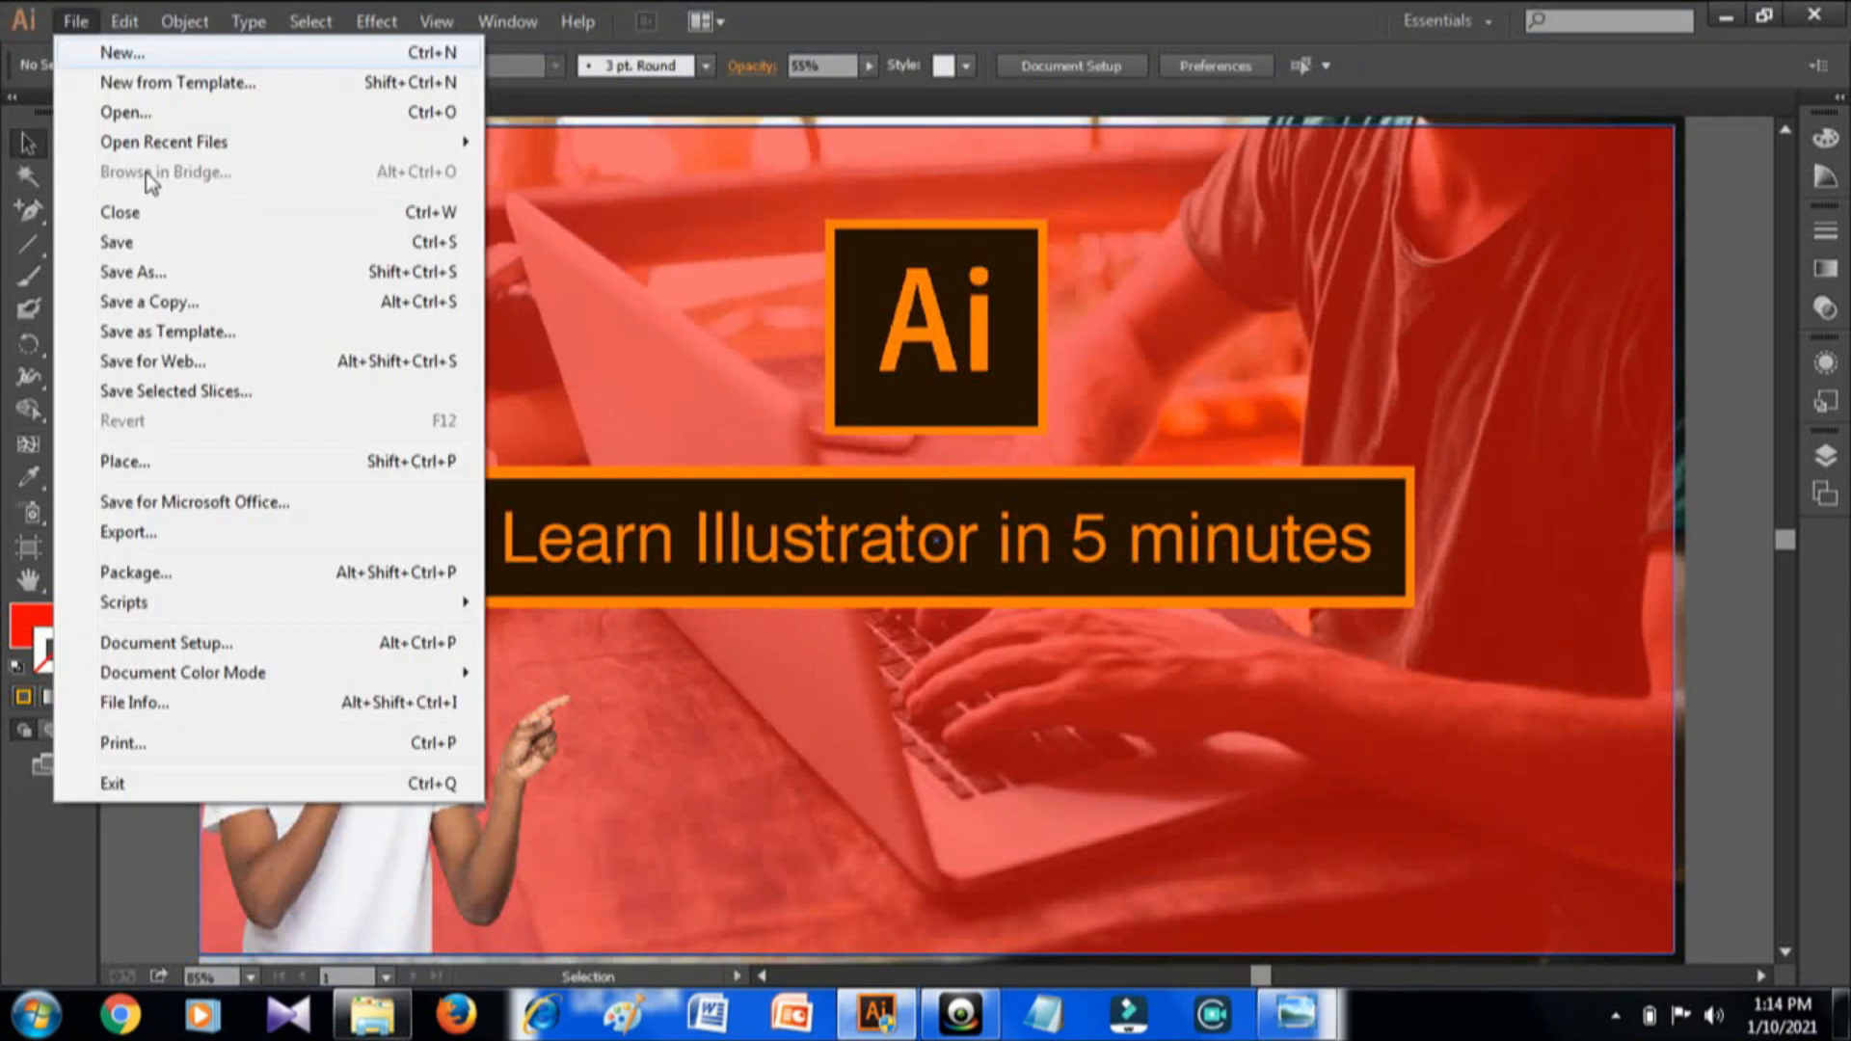
click(178, 255)
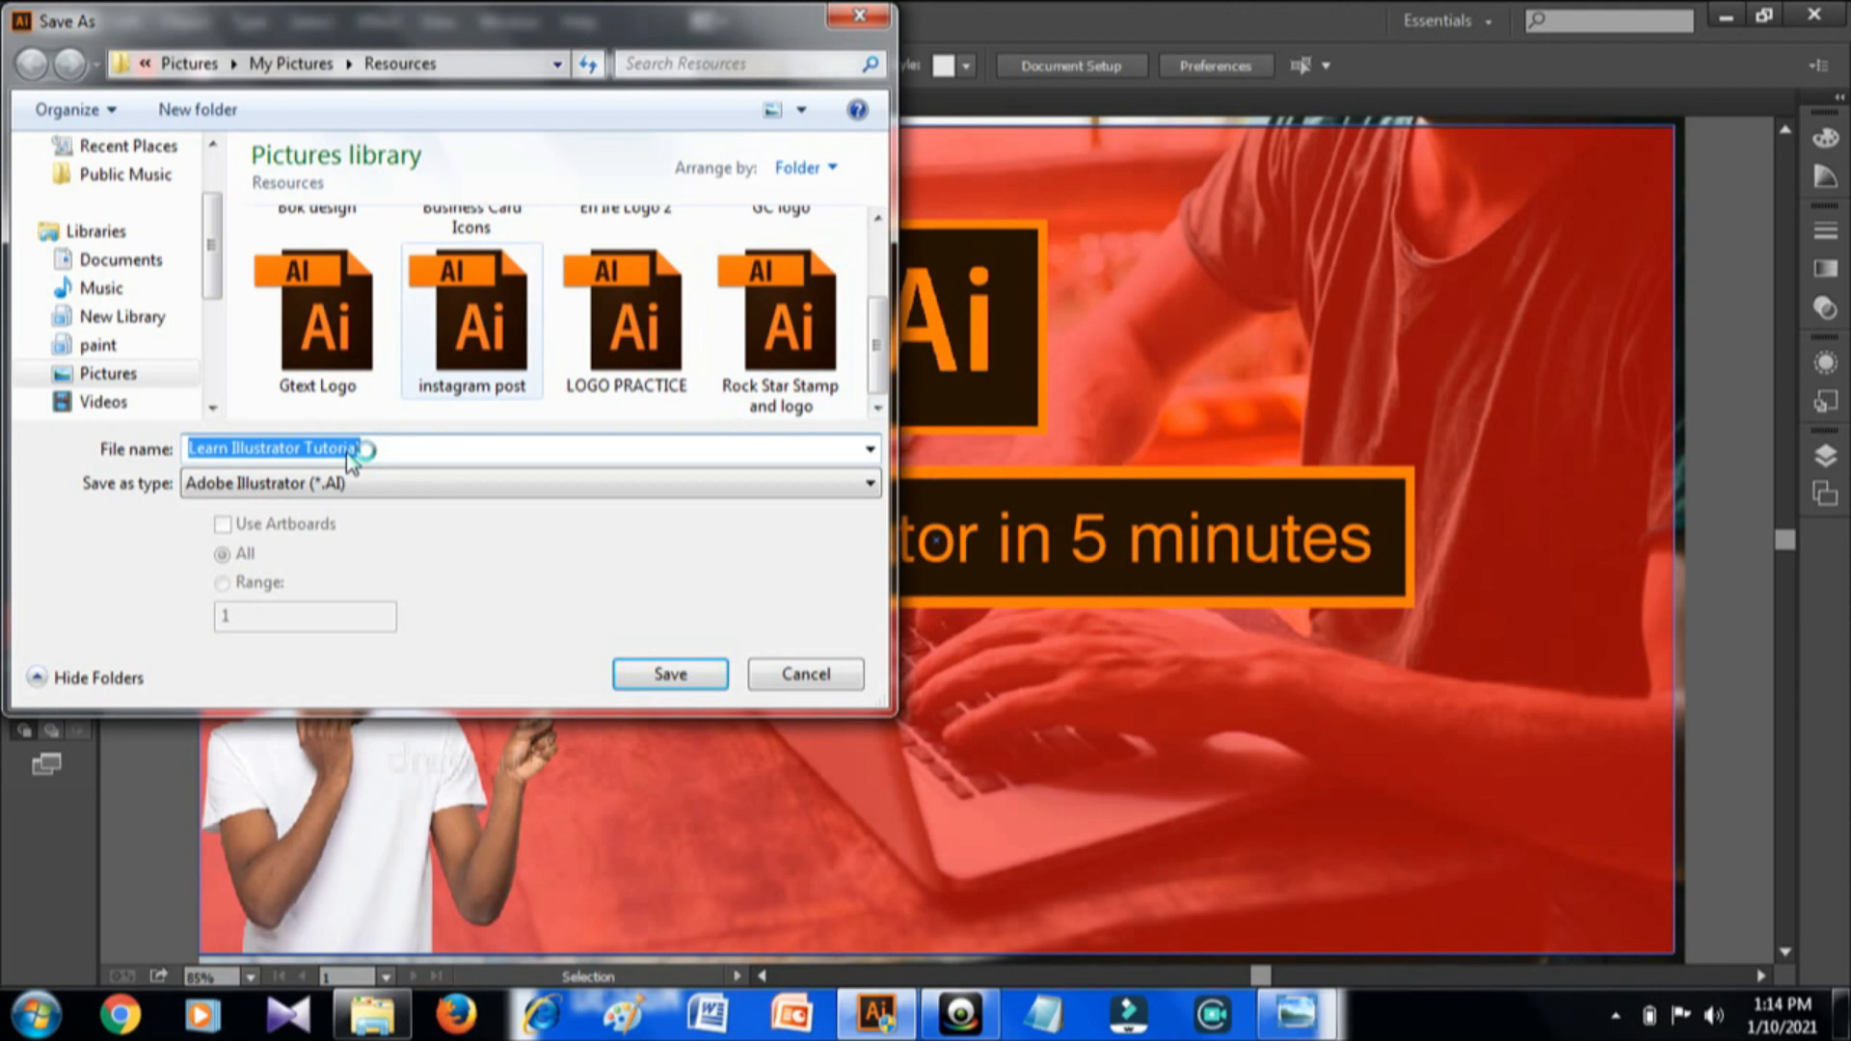
click(170, 372)
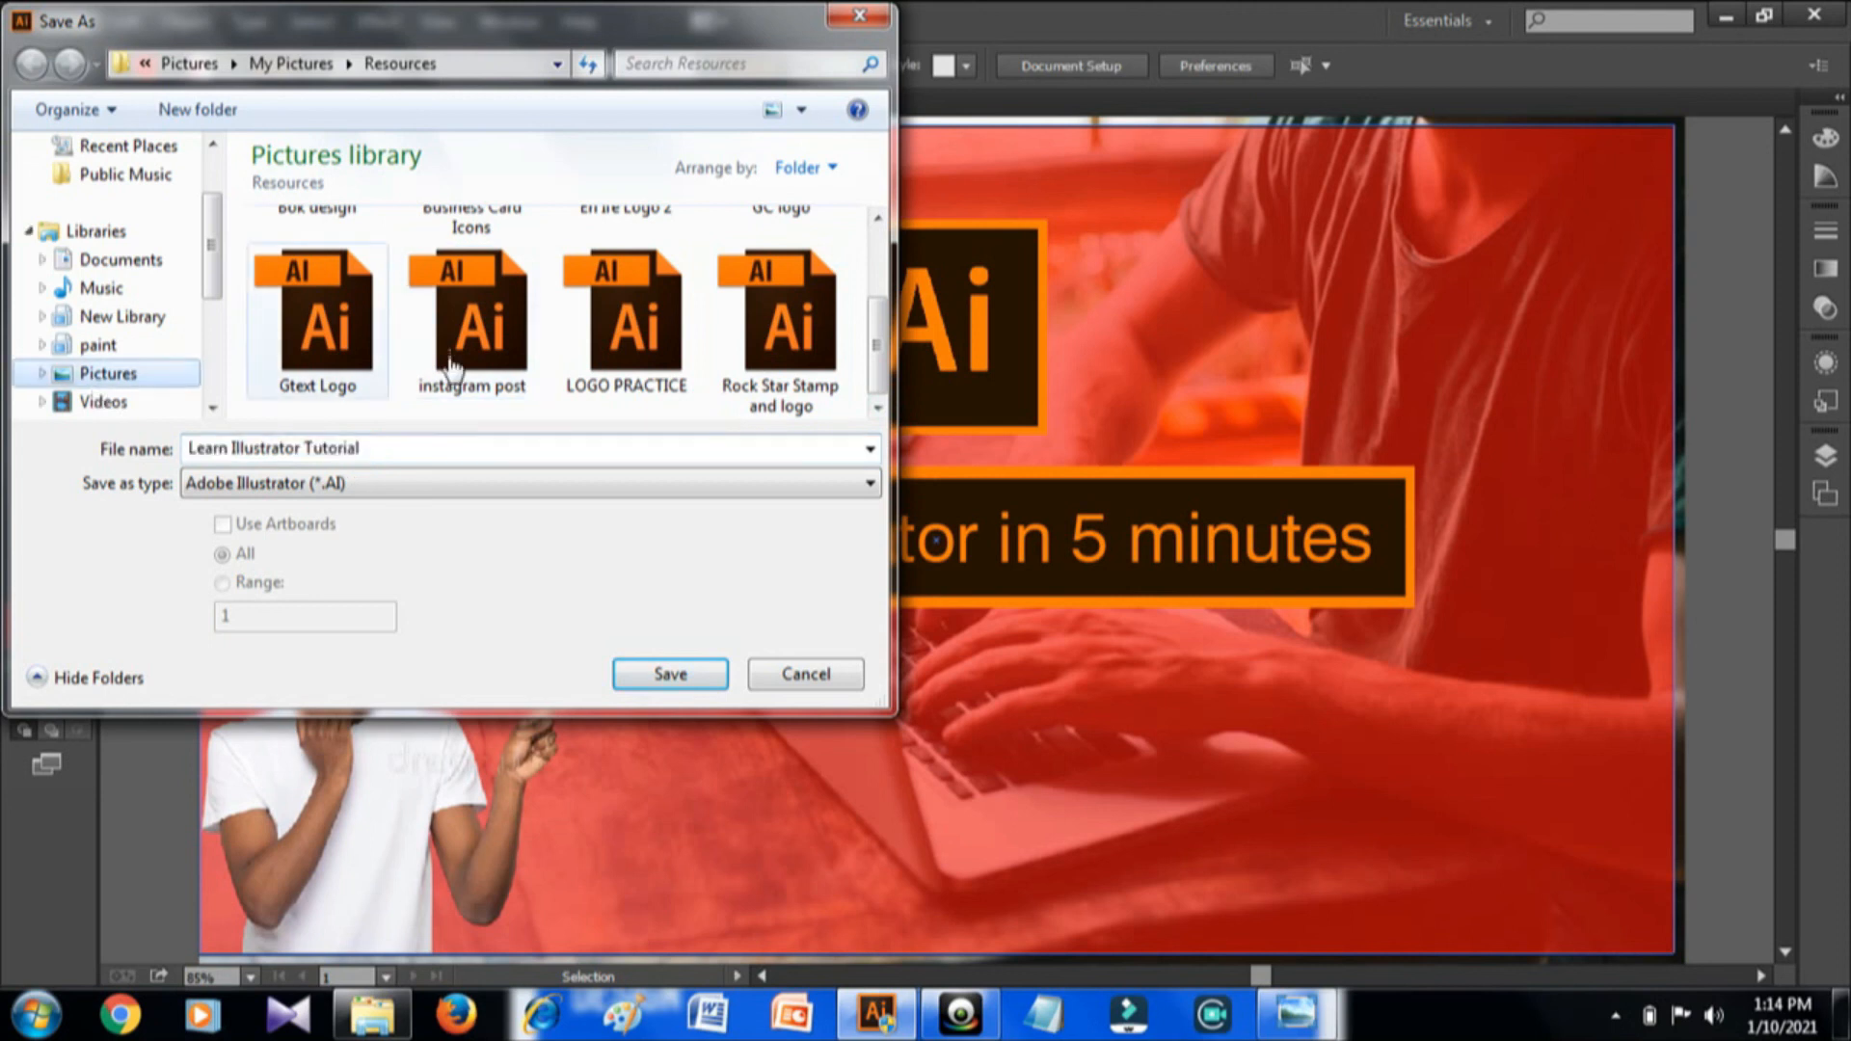
click(877, 408)
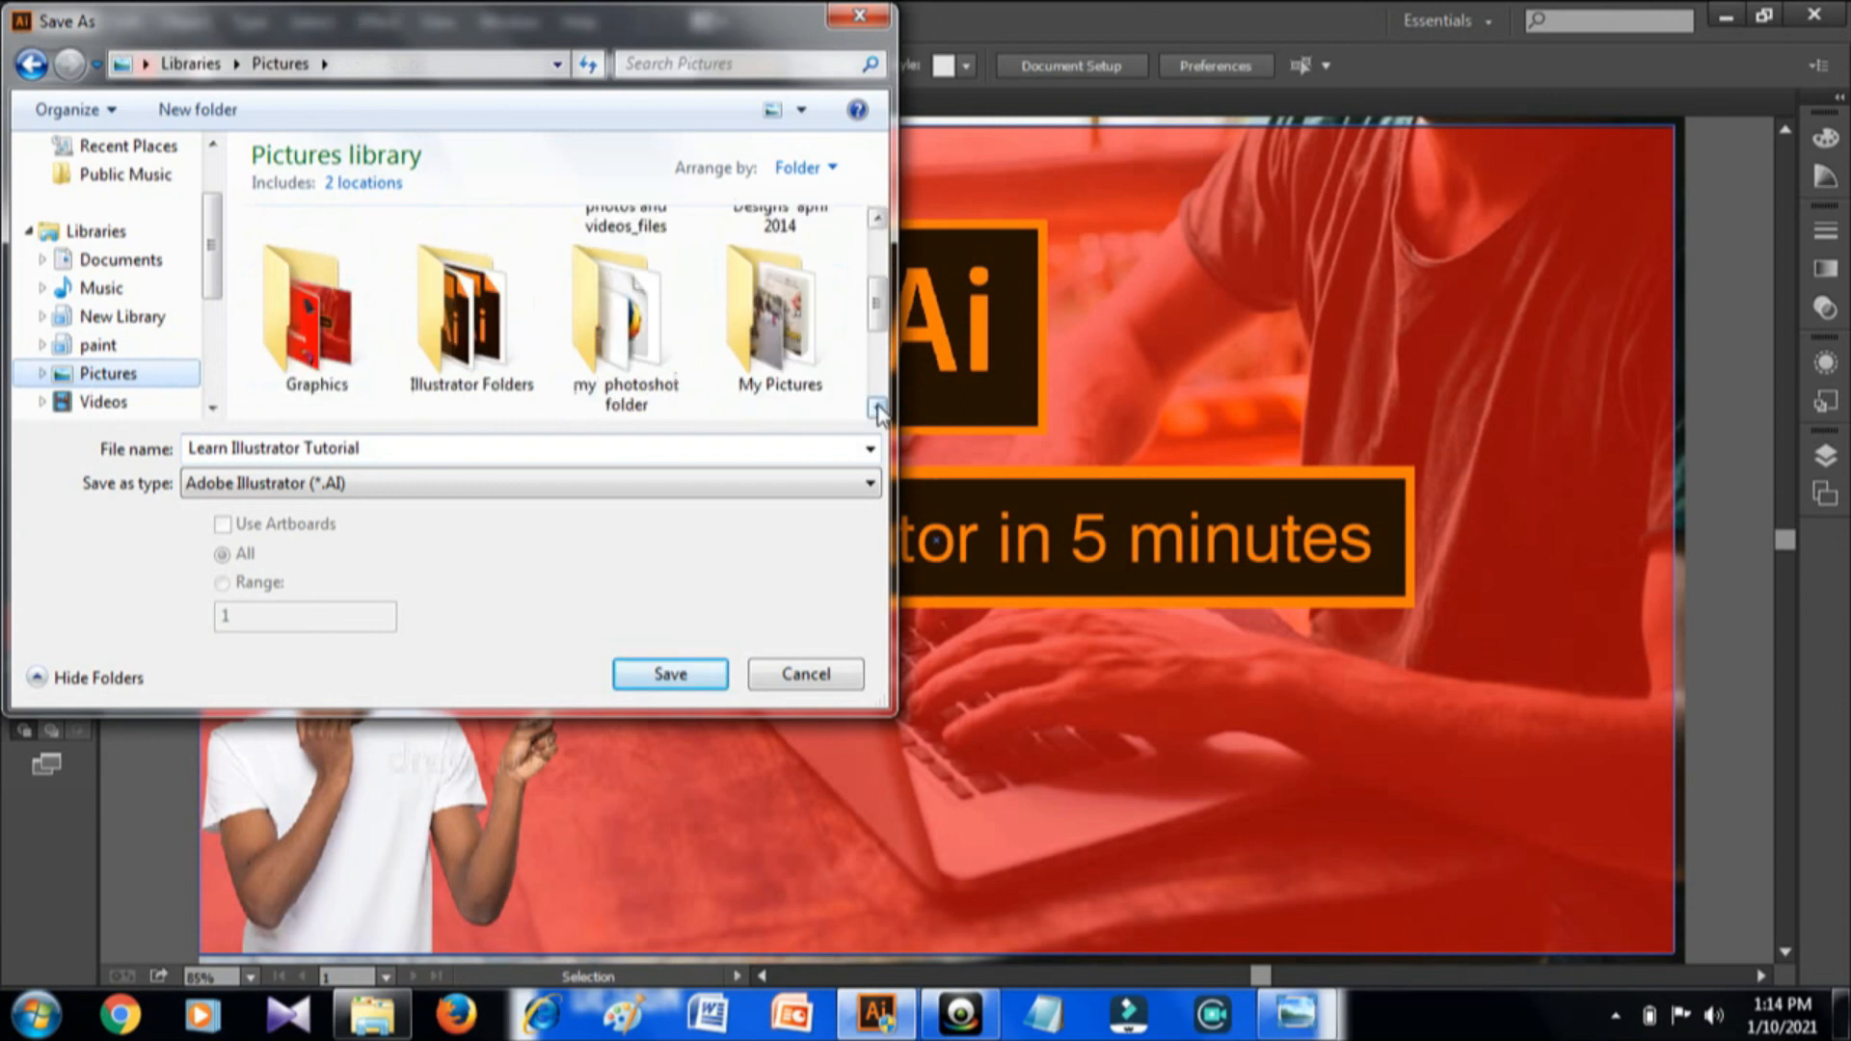
click(878, 409)
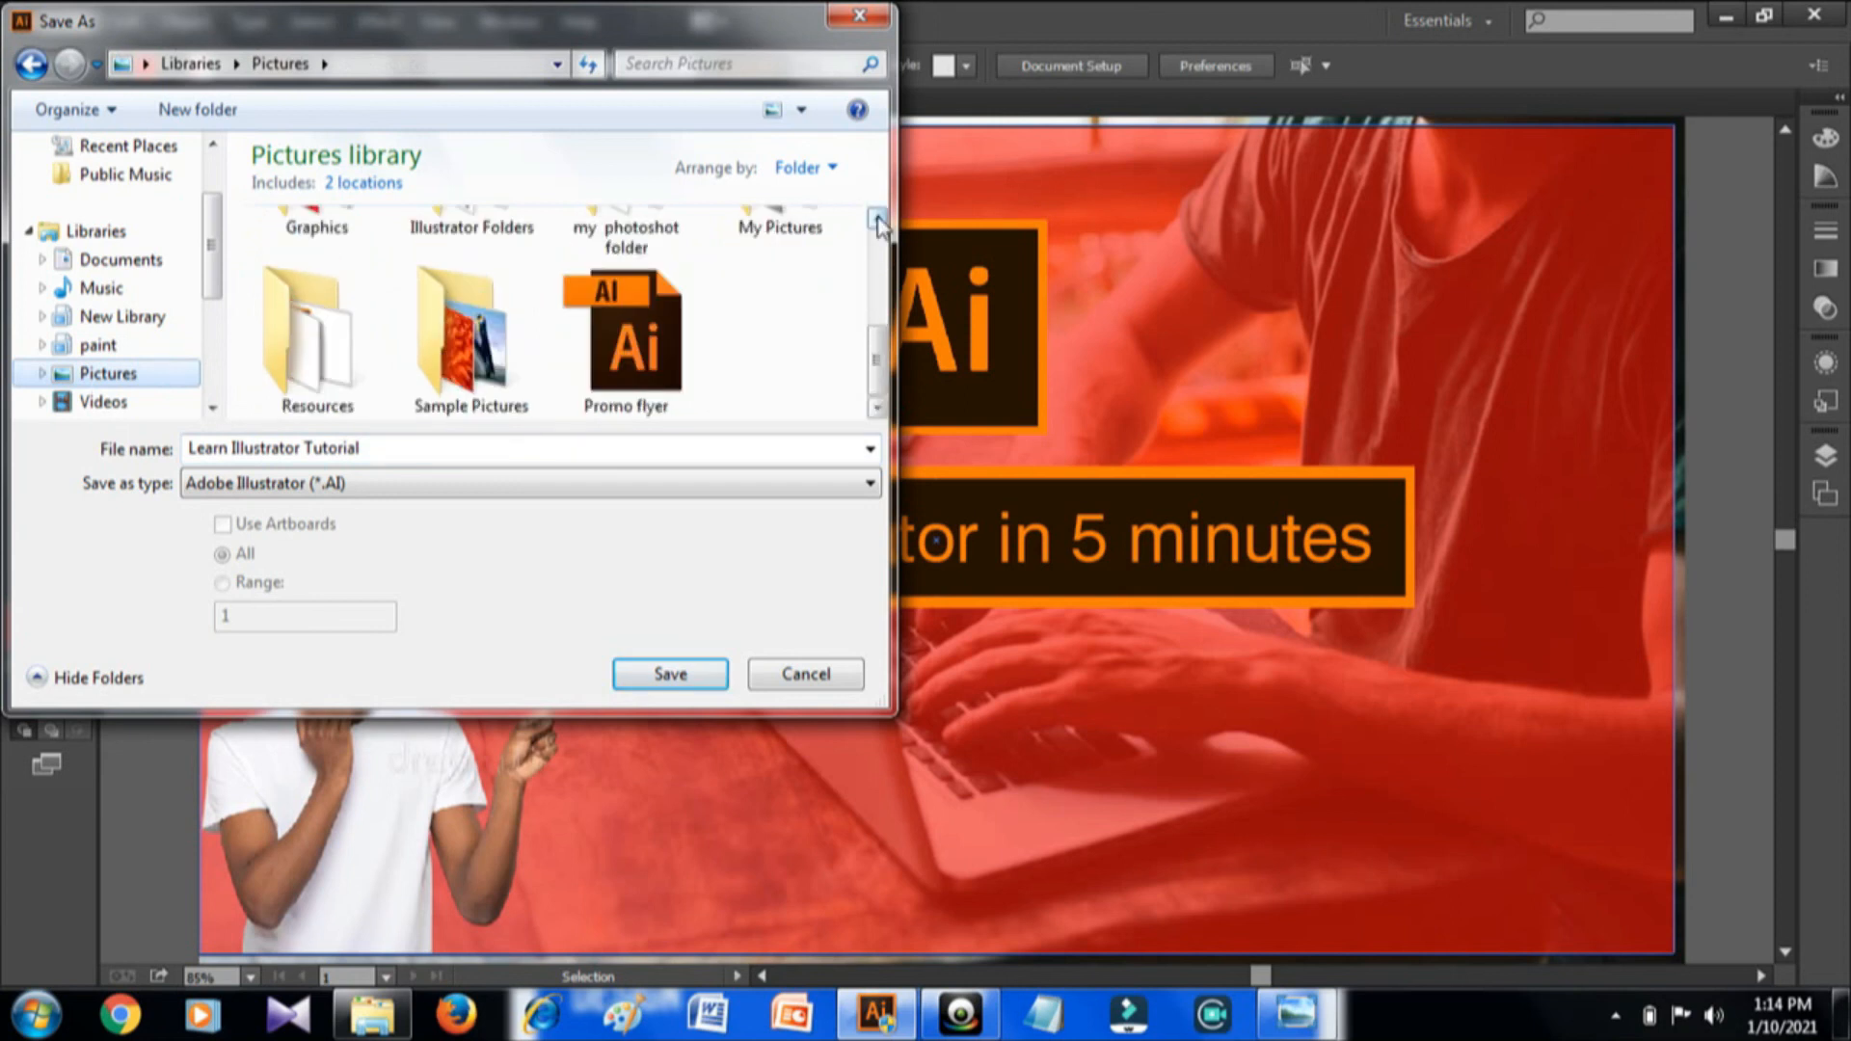
click(877, 221)
click(485, 328)
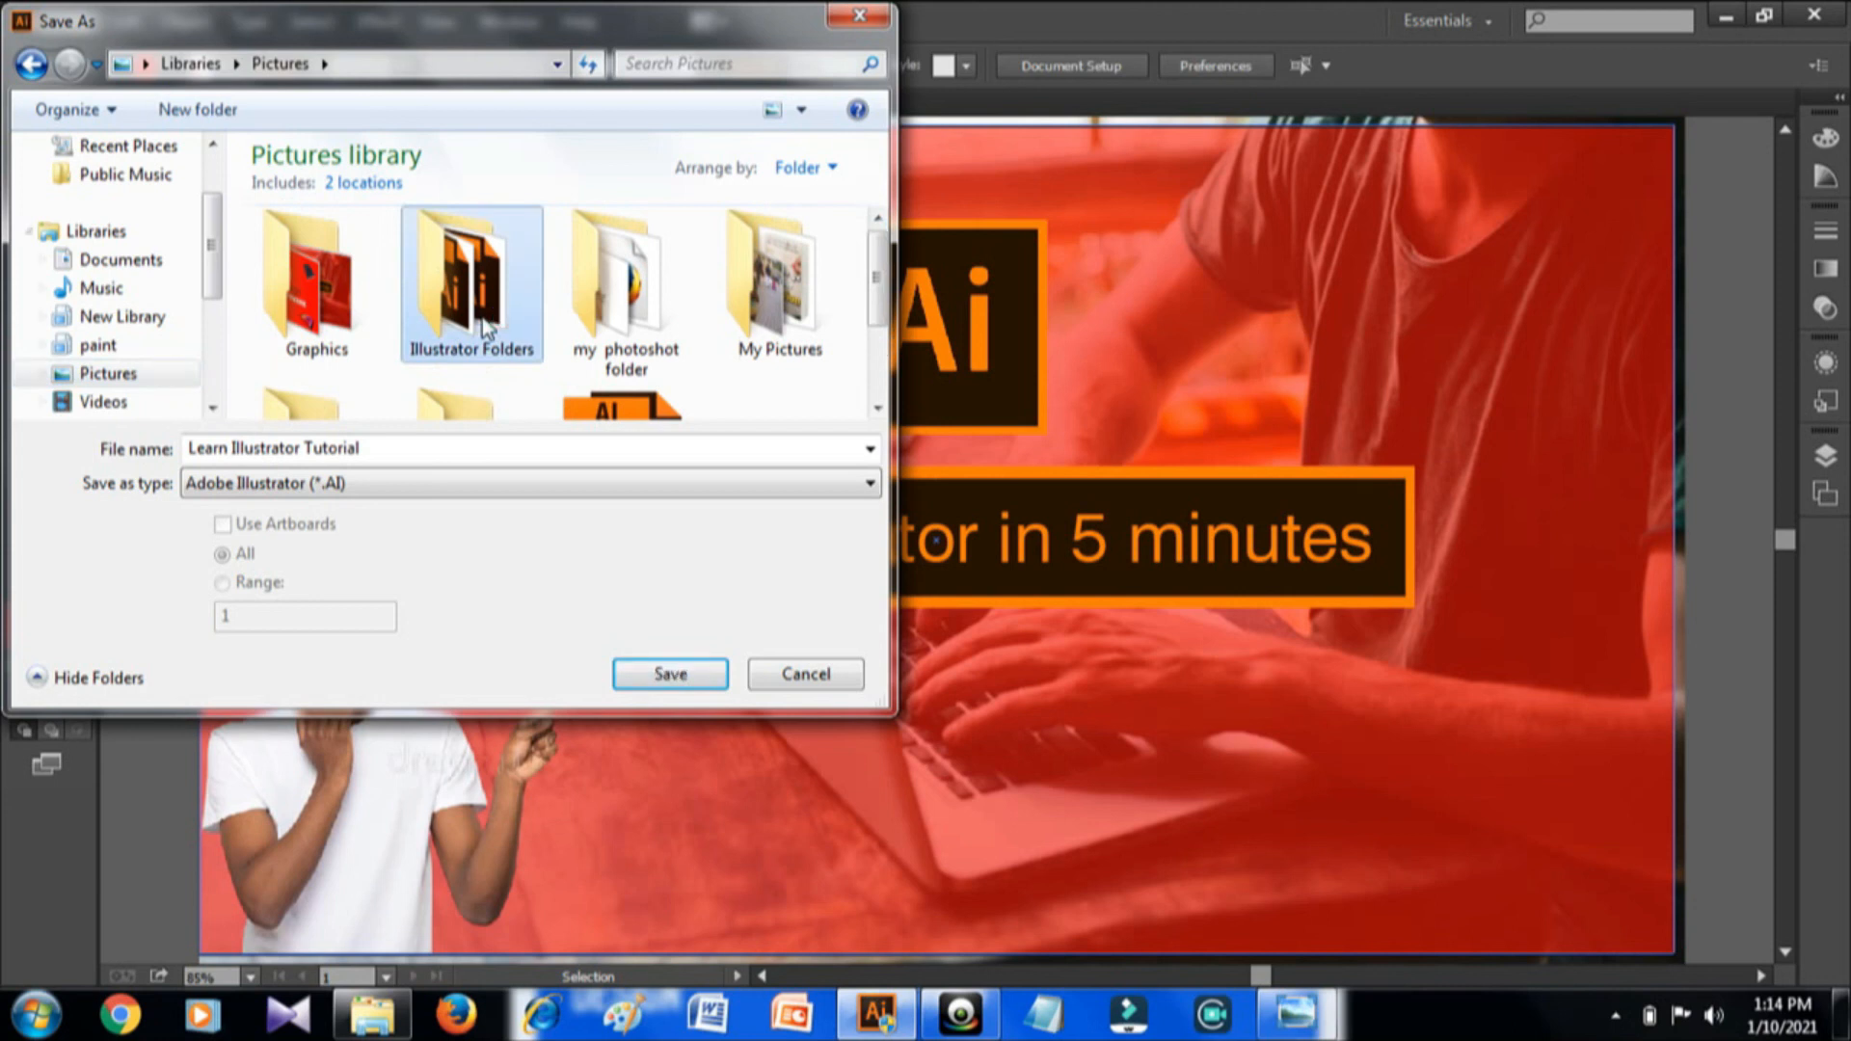
double_click(485, 327)
- Save the AI file with the Illustrator CC (17.0) version options, and quit Illustrator while keeping the clipboard data
click(648, 681)
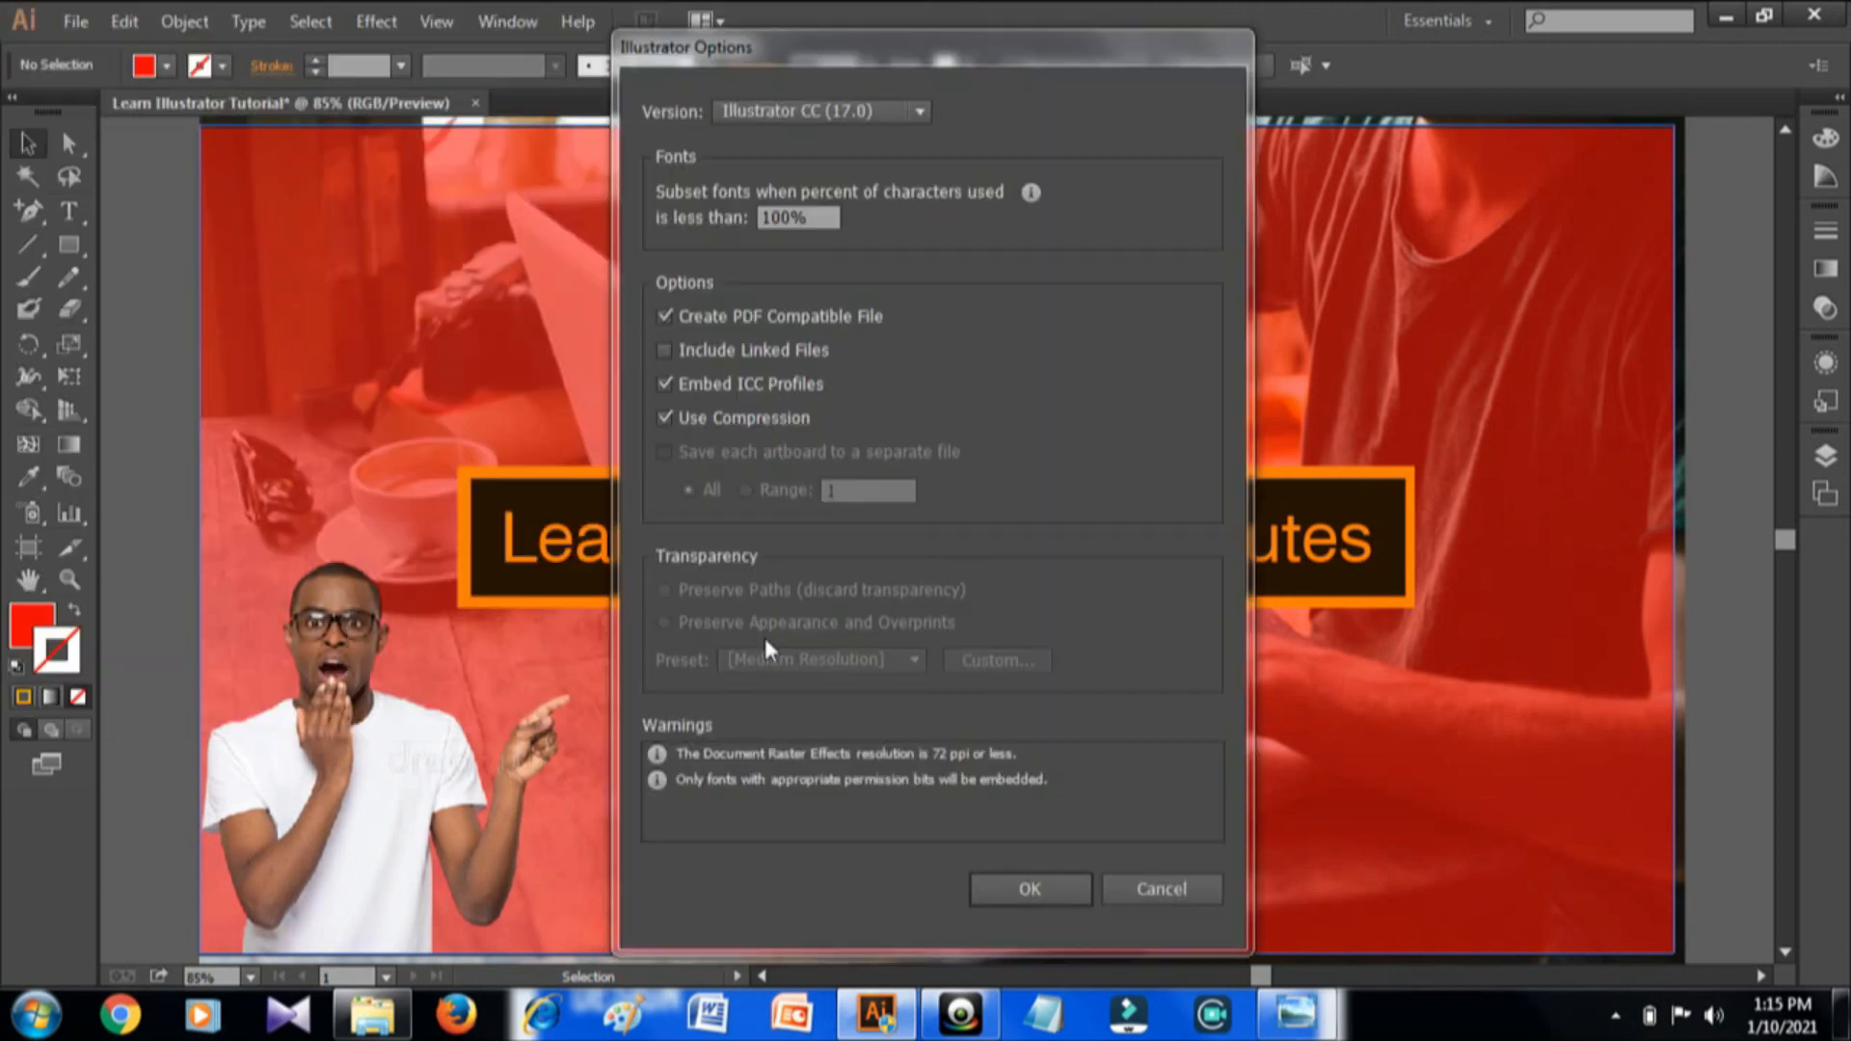
click(1032, 892)
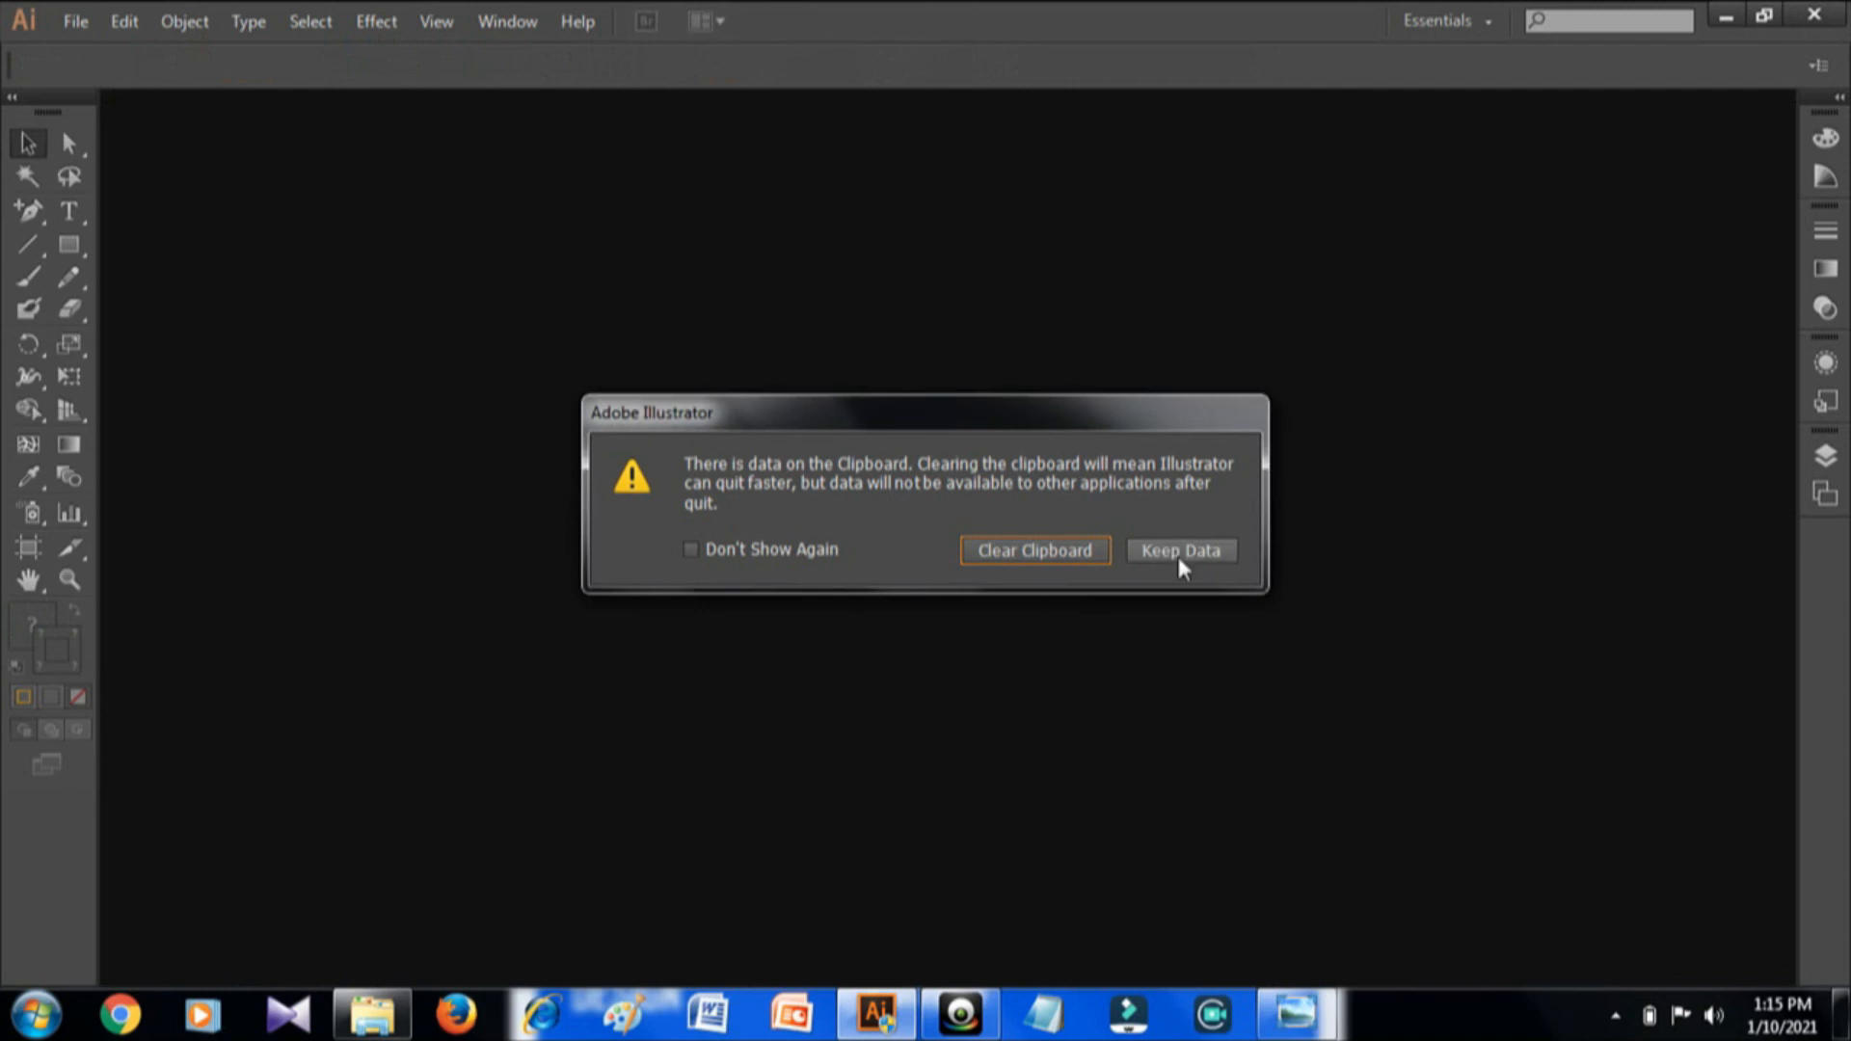
click(1181, 554)
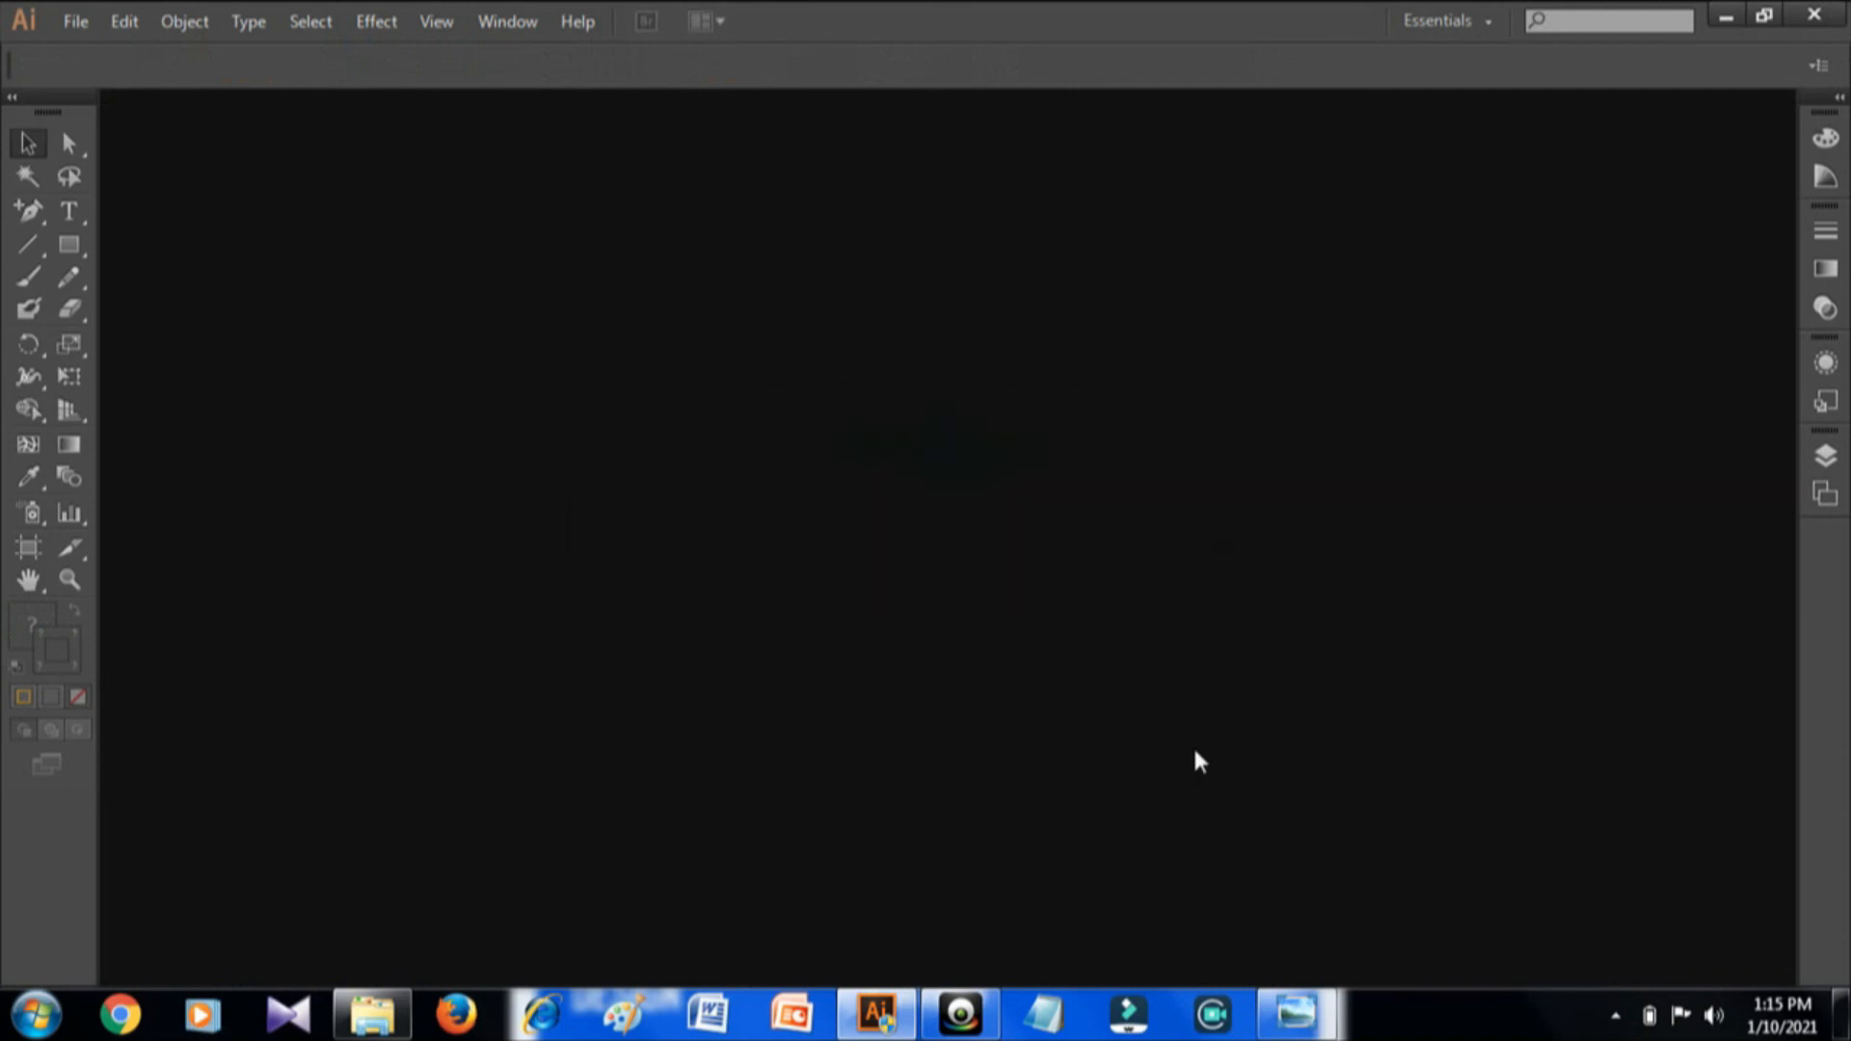